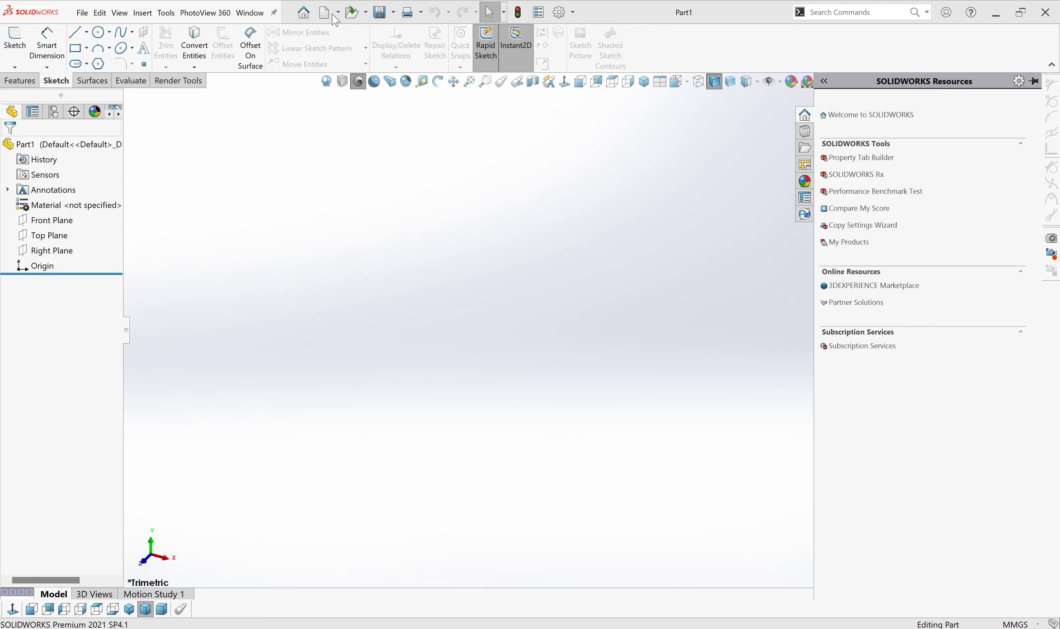
Step: Open the Assem4 assembly file (base disc with circularly patterned cylinder pins) from the Desktop
{"action": "left_click", "coordinate": [353, 18]}
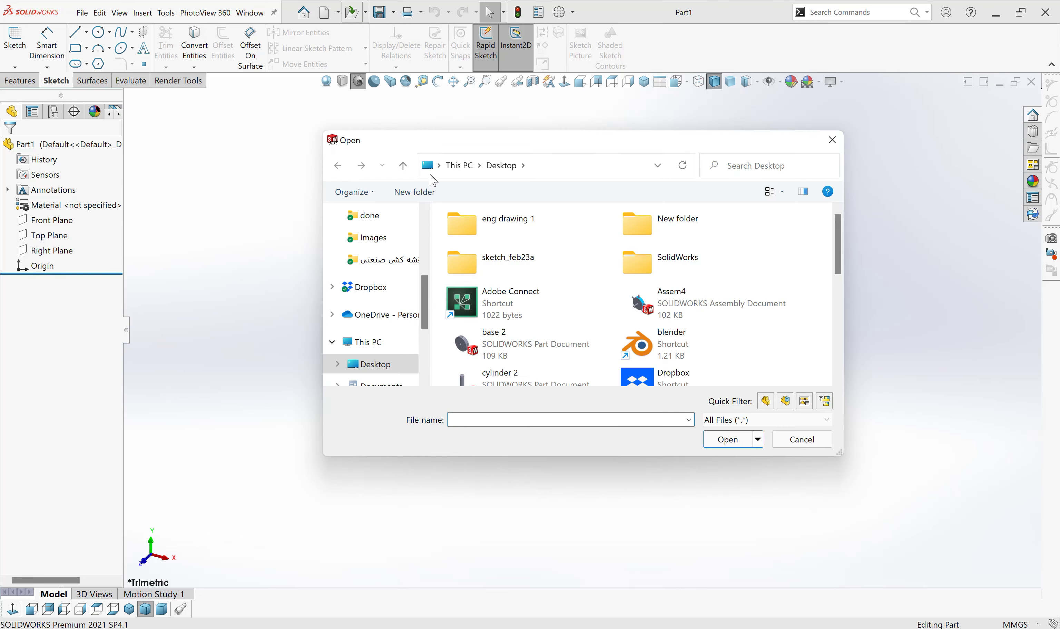
{"action": "left_click", "coordinate": [688, 306]}
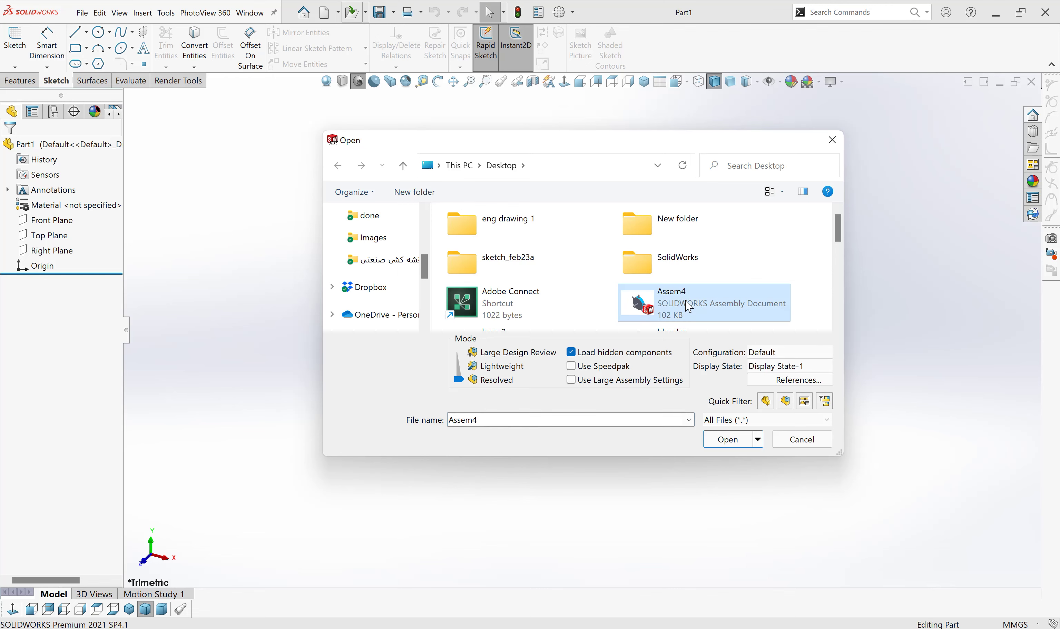
{"action": "left_click", "coordinate": [734, 443]}
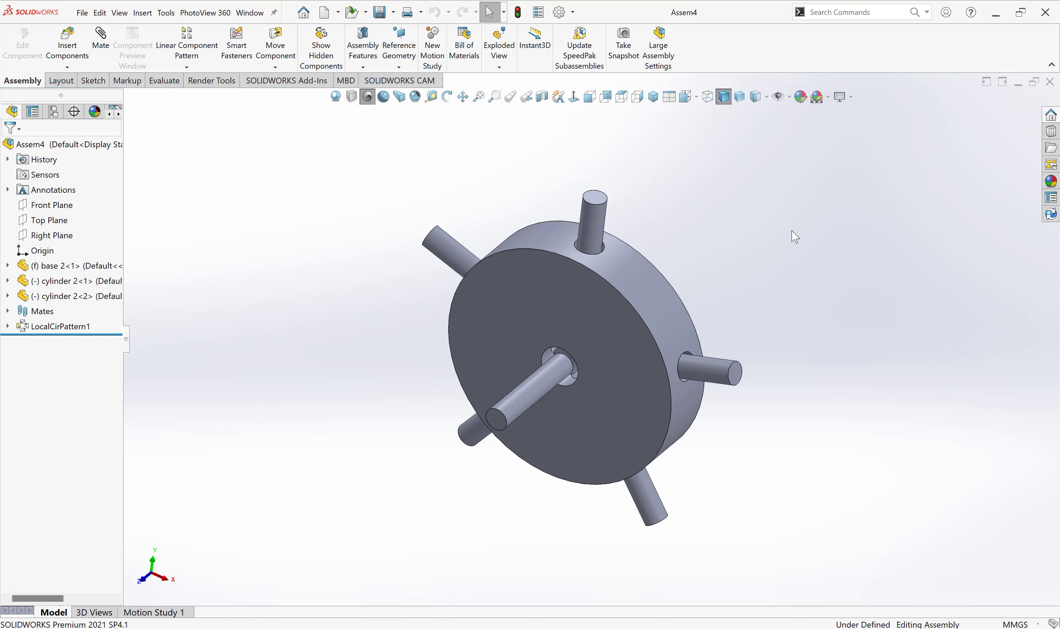
{"action": "left_click", "coordinate": [340, 13]}
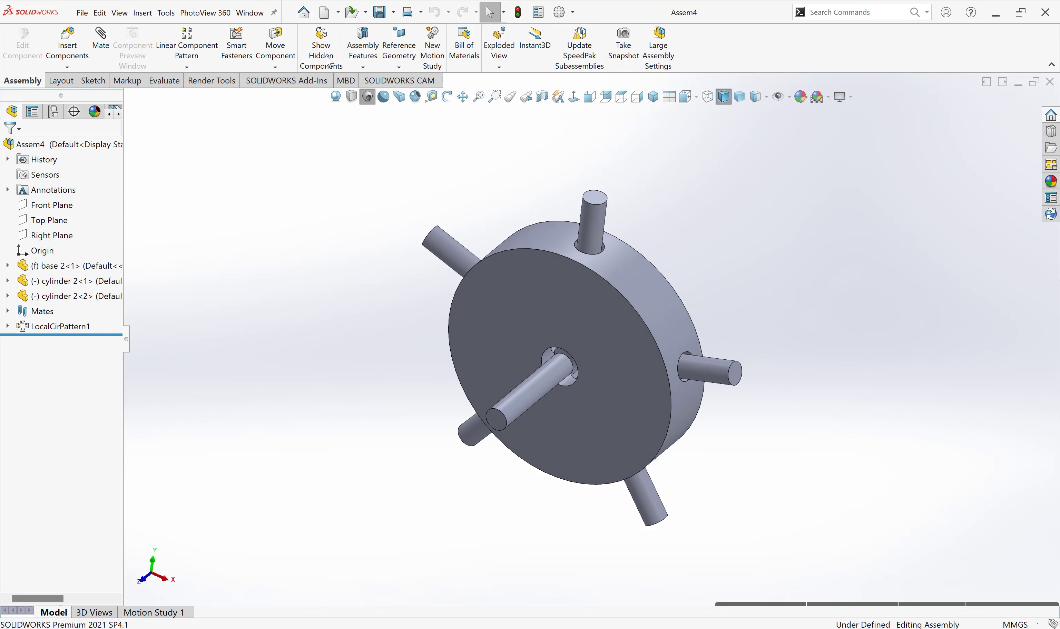
Step: Create a new Drawing document, Draw1, from the New SOLIDWORKS Document dialog
{"action": "left_click", "coordinate": [326, 12]}
{"action": "left_click", "coordinate": [659, 233]}
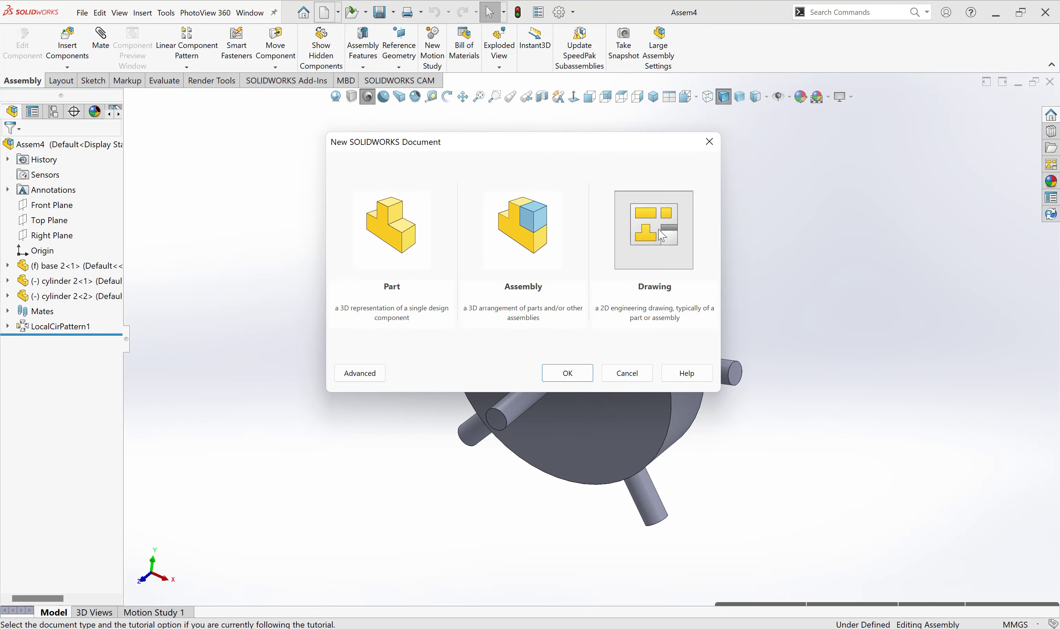
{"action": "left_click", "coordinate": [564, 376]}
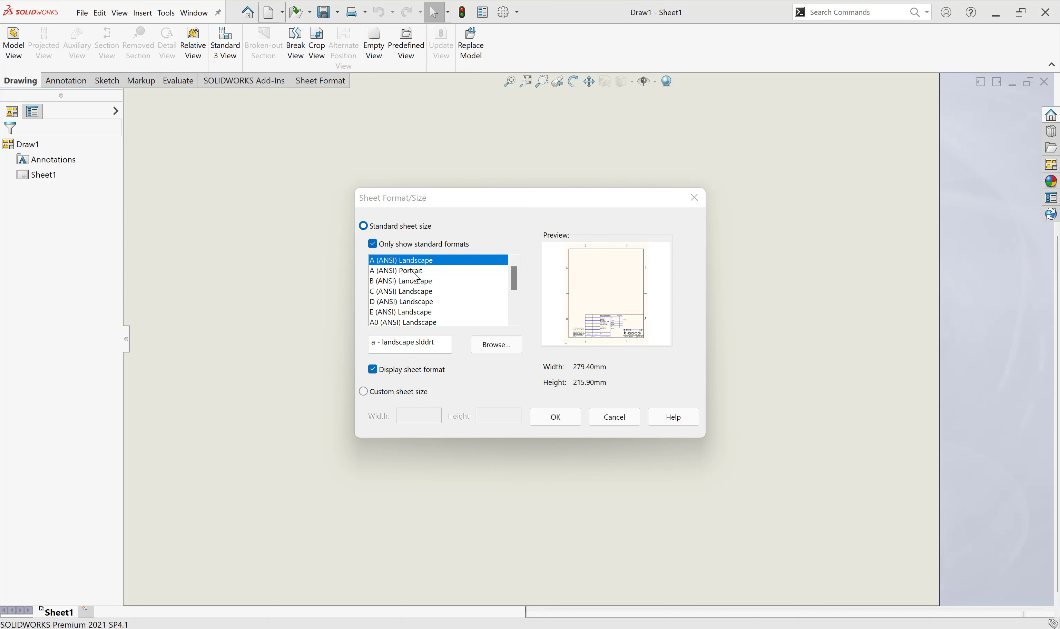
Step: Browse the full list of sheet formats, then return to showing only standard formats
{"action": "scroll", "coordinate": [433, 290], "scroll_direction": "down", "scroll_amount": 1}
{"action": "scroll", "coordinate": [433, 291], "scroll_direction": "down", "scroll_amount": 1}
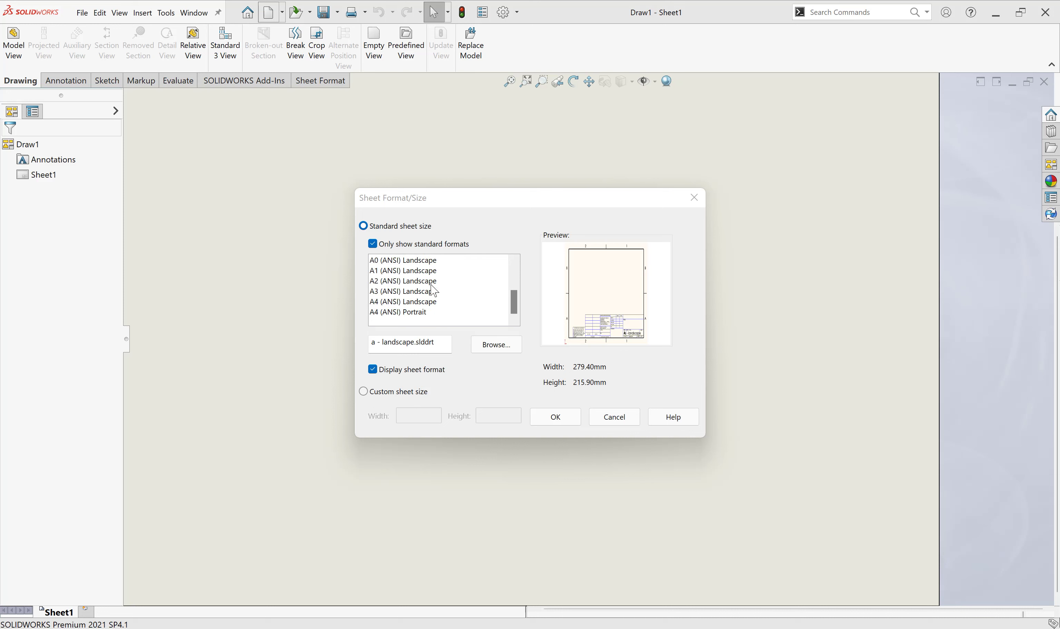
{"action": "scroll", "coordinate": [433, 290], "scroll_direction": "up", "scroll_amount": 2}
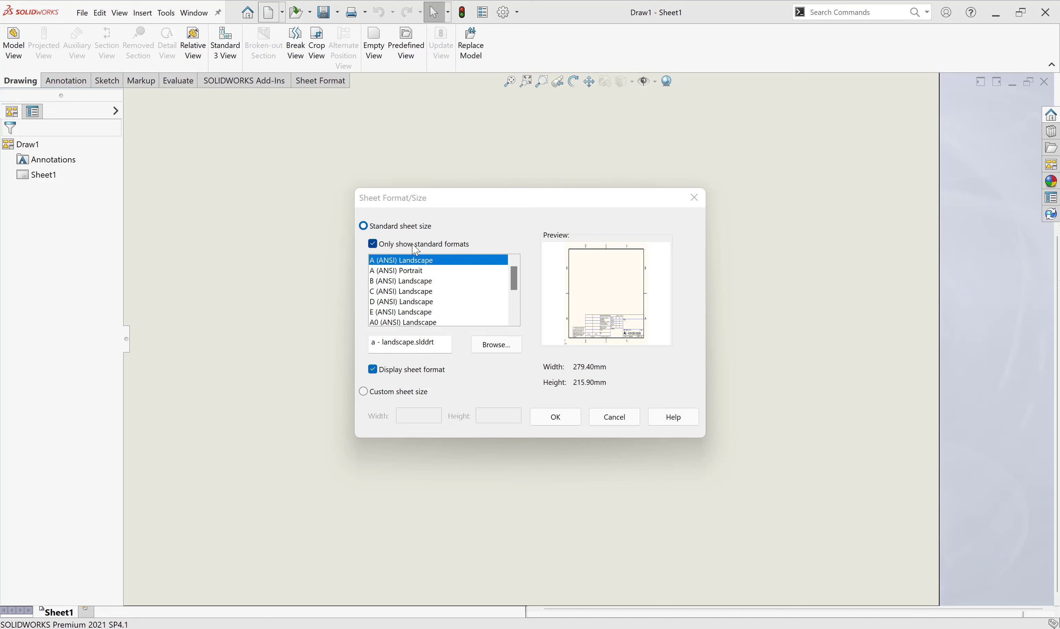
{"action": "left_click", "coordinate": [415, 250]}
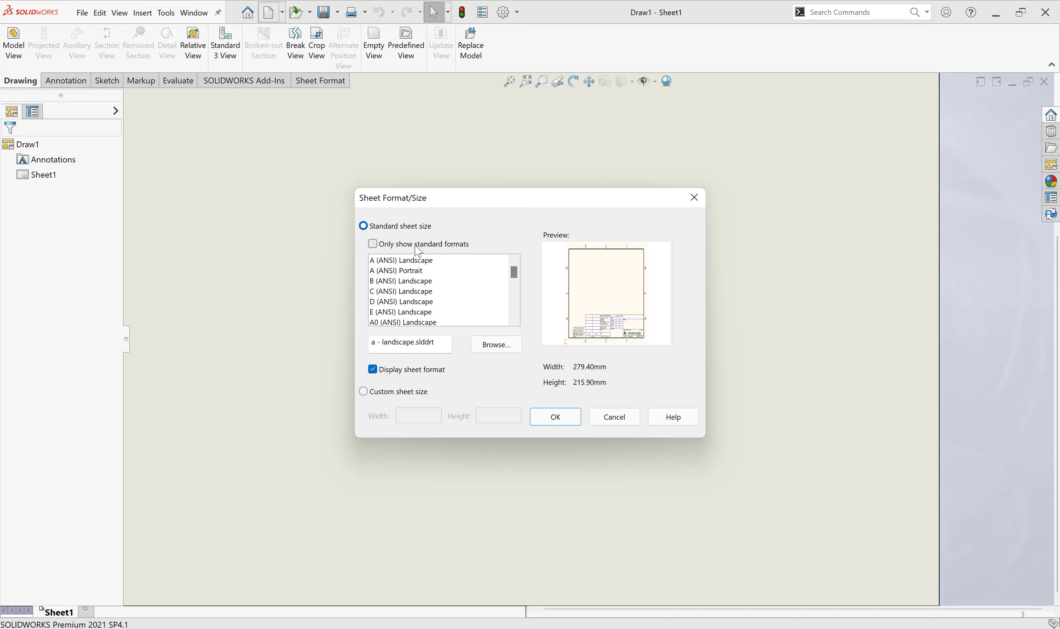
{"action": "scroll", "coordinate": [442, 287], "scroll_direction": "down", "scroll_amount": 2}
{"action": "scroll", "coordinate": [442, 287], "scroll_direction": "down", "scroll_amount": 1}
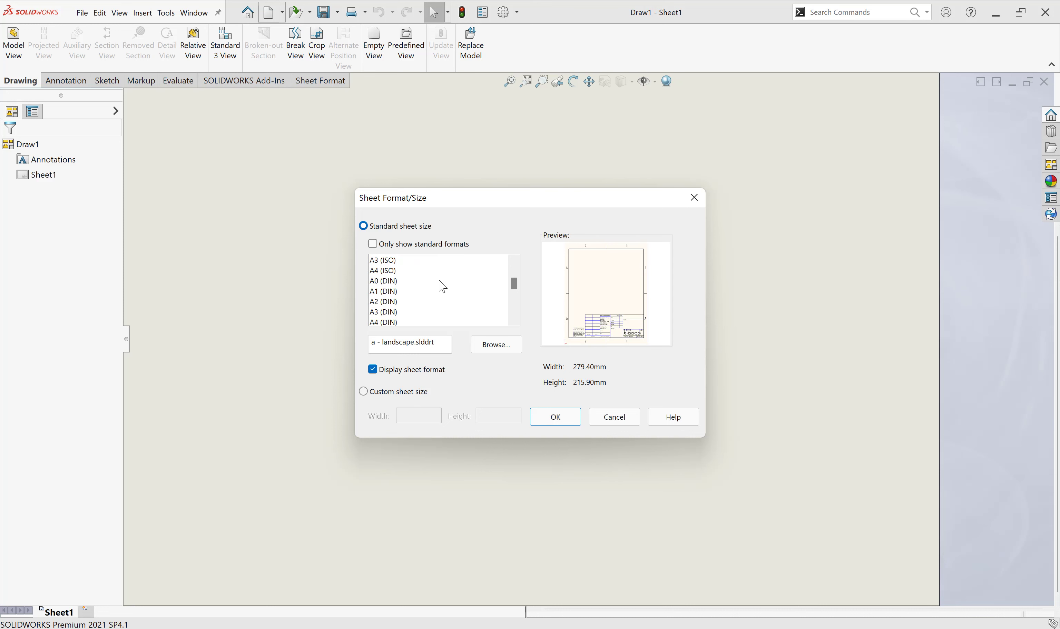
{"action": "scroll", "coordinate": [442, 287], "scroll_direction": "down", "scroll_amount": 2}
{"action": "scroll", "coordinate": [442, 287], "scroll_direction": "down", "scroll_amount": 1}
{"action": "scroll", "coordinate": [442, 287], "scroll_direction": "down", "scroll_amount": 2}
{"action": "scroll", "coordinate": [443, 286], "scroll_direction": "down", "scroll_amount": 2}
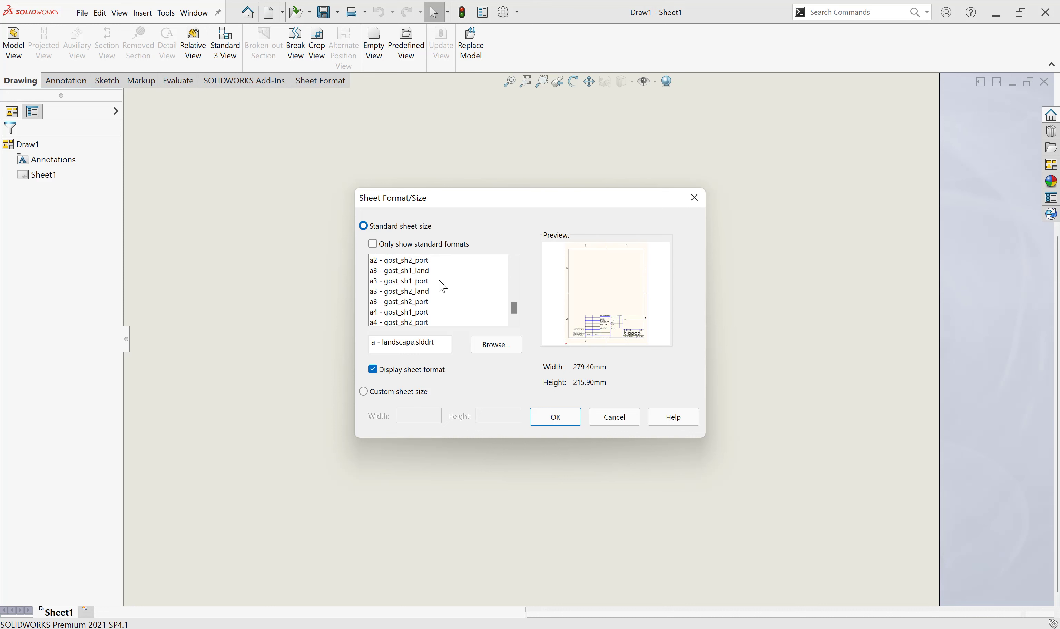
{"action": "scroll", "coordinate": [442, 287], "scroll_direction": "down", "scroll_amount": 1}
{"action": "scroll", "coordinate": [442, 286], "scroll_direction": "up", "scroll_amount": 2}
{"action": "scroll", "coordinate": [443, 287], "scroll_direction": "up", "scroll_amount": 2}
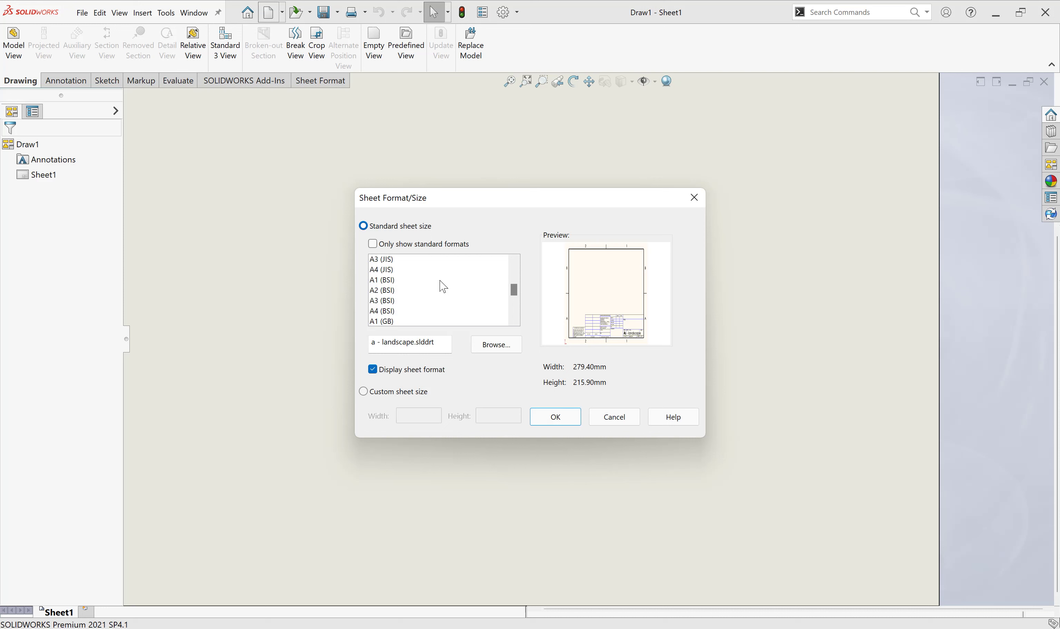
{"action": "scroll", "coordinate": [439, 285], "scroll_direction": "up", "scroll_amount": 3}
{"action": "scroll", "coordinate": [435, 282], "scroll_direction": "up", "scroll_amount": 2}
{"action": "left_click", "coordinate": [373, 243]}
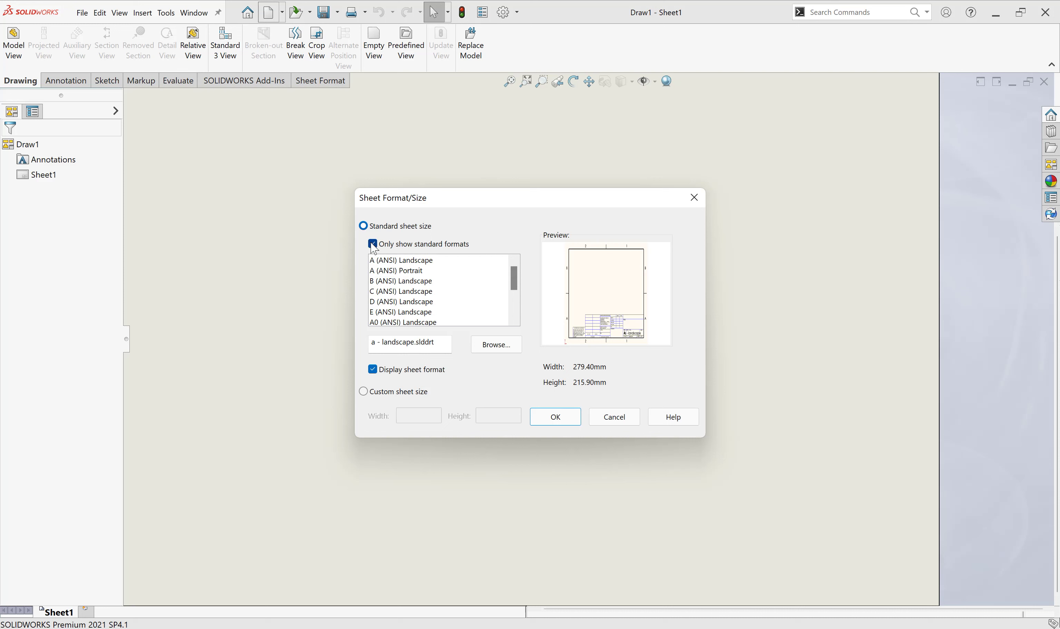
Step: Select the A4 (ANSI) Landscape standard sheet, 297 by 210 mm, with sheet format displayed
{"action": "scroll", "coordinate": [439, 296], "scroll_direction": "down", "scroll_amount": 1}
{"action": "scroll", "coordinate": [439, 298], "scroll_direction": "down", "scroll_amount": 2}
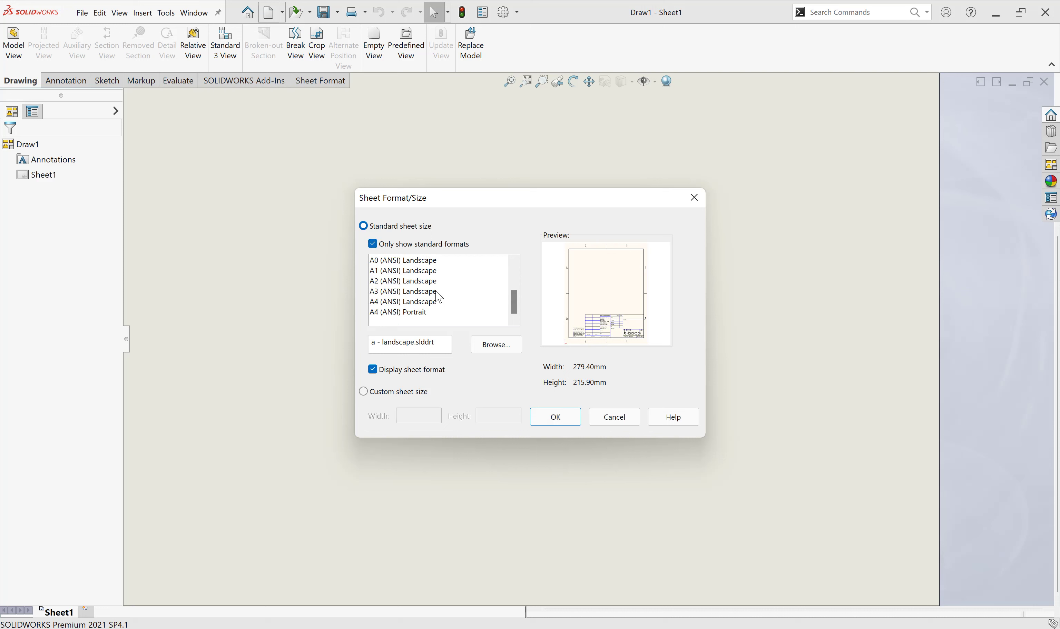
{"action": "left_click", "coordinate": [417, 314]}
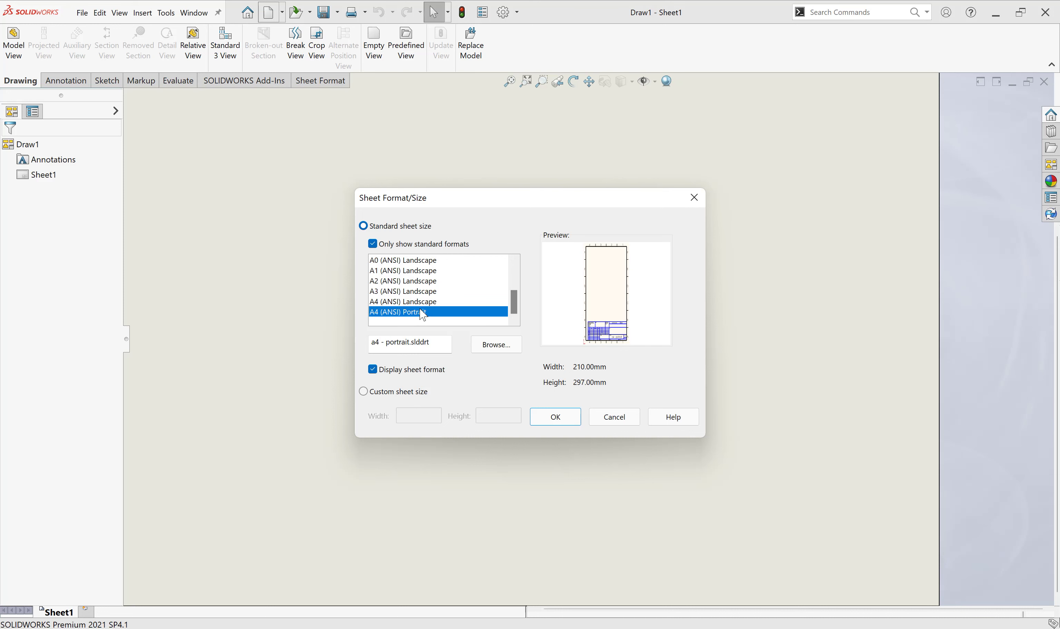
{"action": "left_click", "coordinate": [422, 301]}
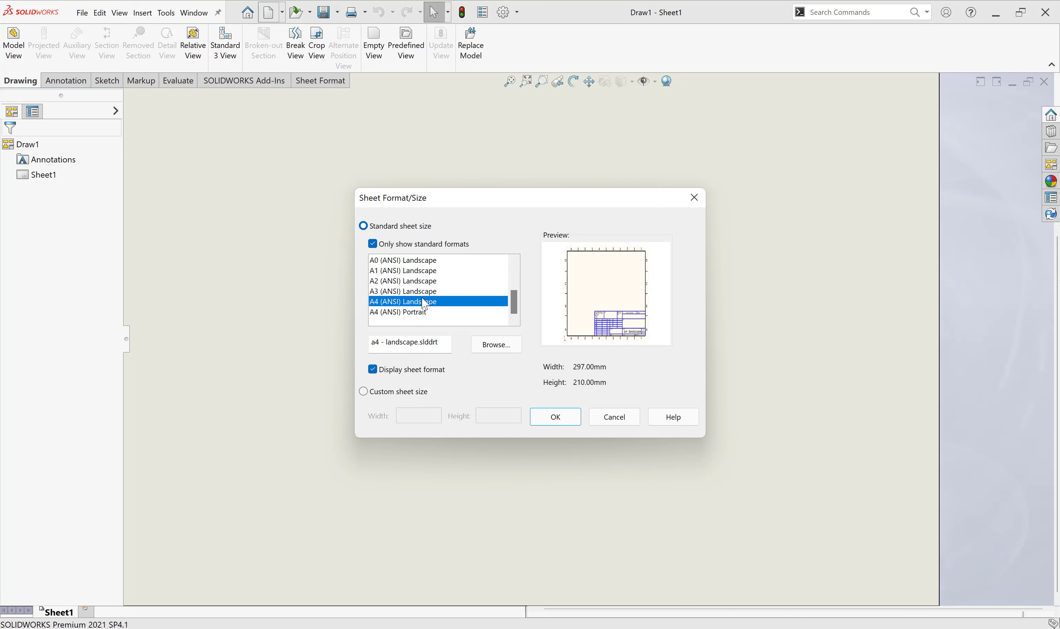
{"action": "left_click", "coordinate": [425, 376]}
{"action": "left_click", "coordinate": [418, 394]}
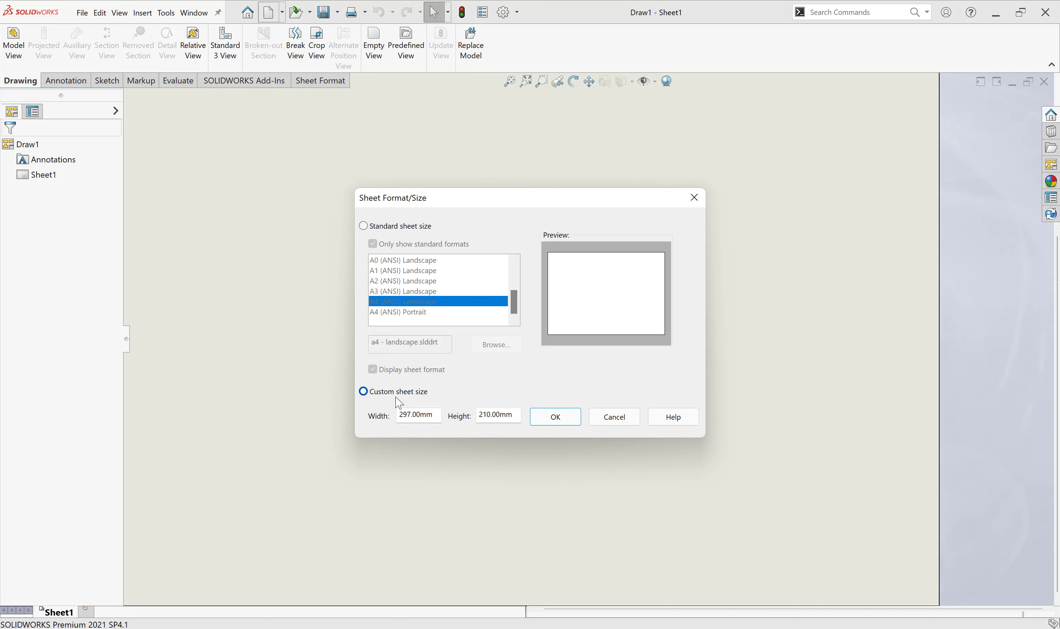
{"action": "left_click", "coordinate": [383, 228]}
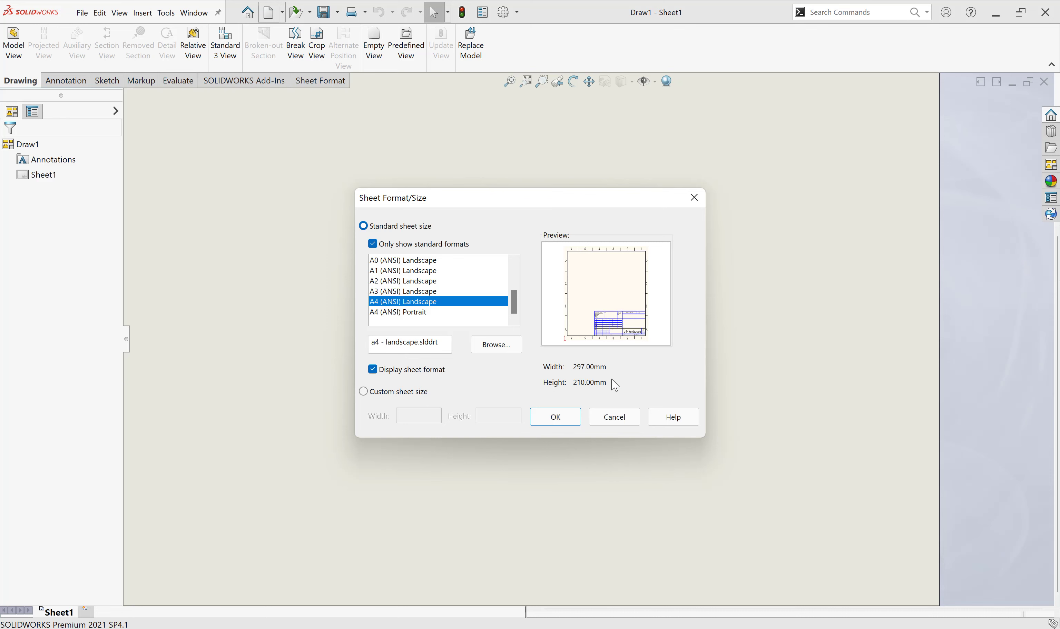
Step: Apply the A4 landscape sheet to Draw1 and zoom to fit the whole sheet
{"action": "left_click", "coordinate": [556, 417]}
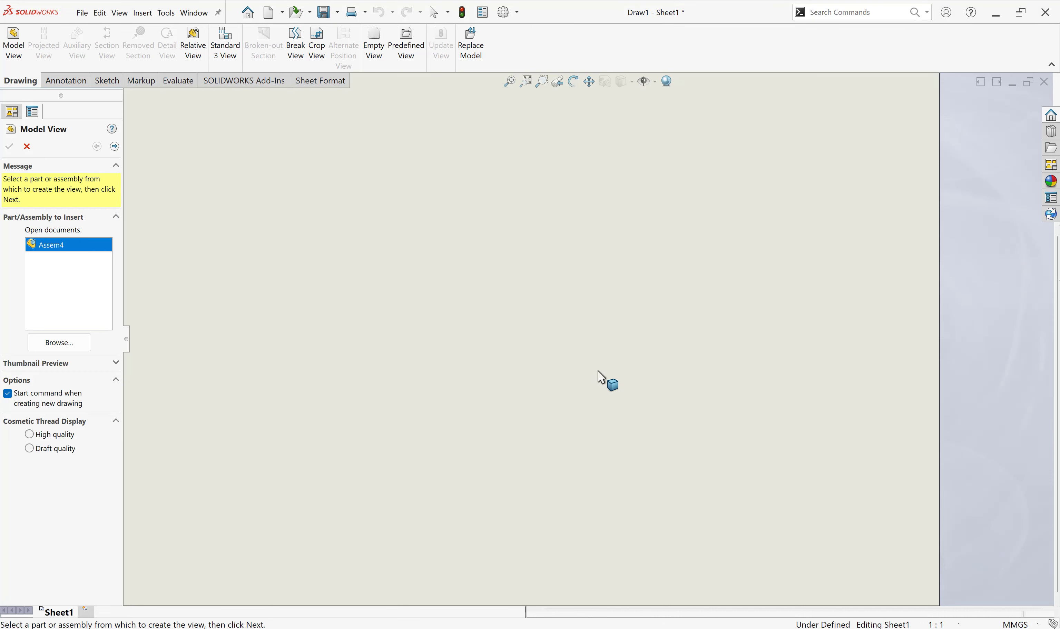
{"action": "left_click", "coordinate": [511, 84]}
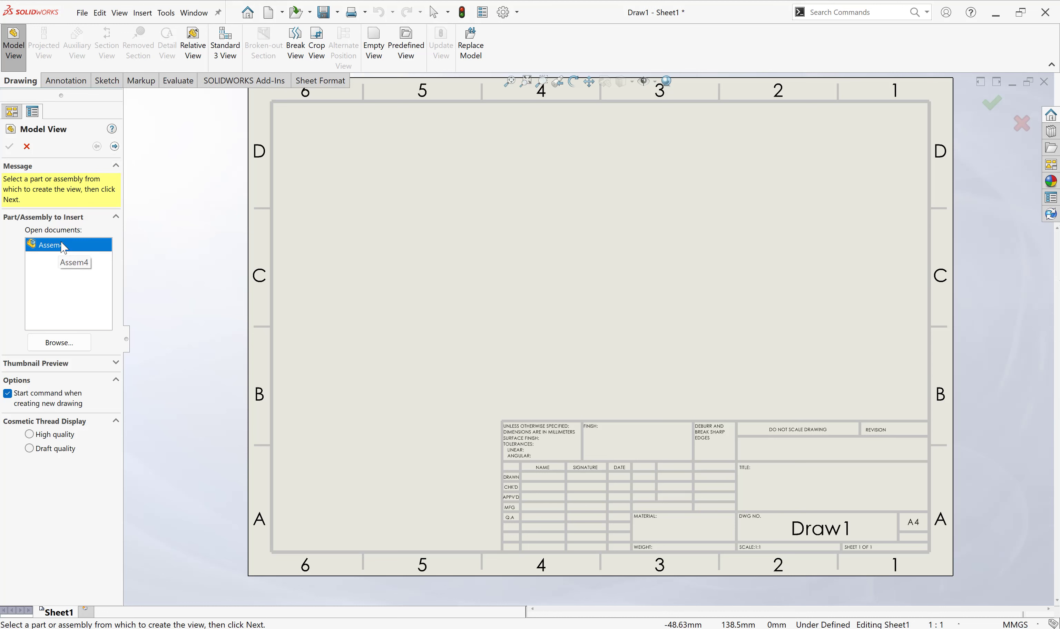
Step: Proceed to Assem4's orientation options, choose the Front view, and enable Preview
{"action": "left_click", "coordinate": [115, 148]}
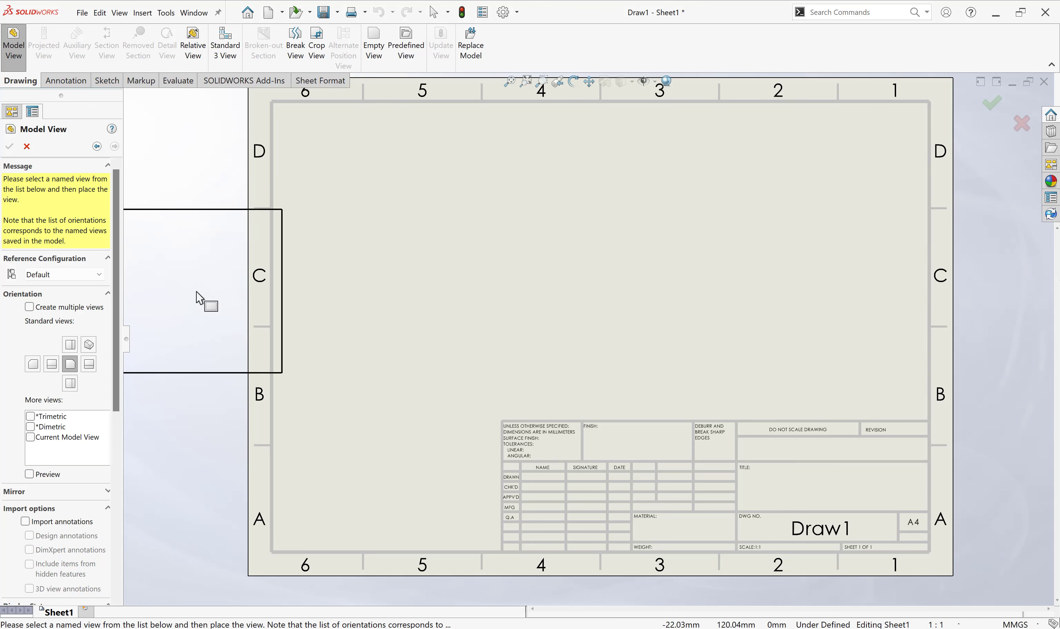
{"action": "scroll", "coordinate": [121, 297], "scroll_direction": "down", "scroll_amount": 2}
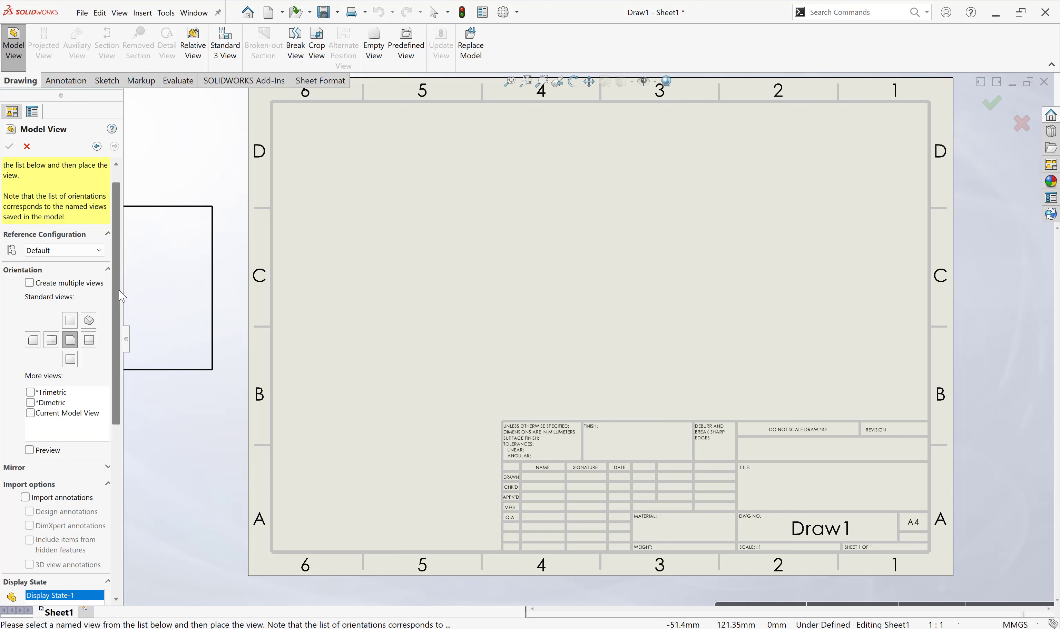
{"action": "scroll", "coordinate": [120, 297], "scroll_direction": "up", "scroll_amount": 2}
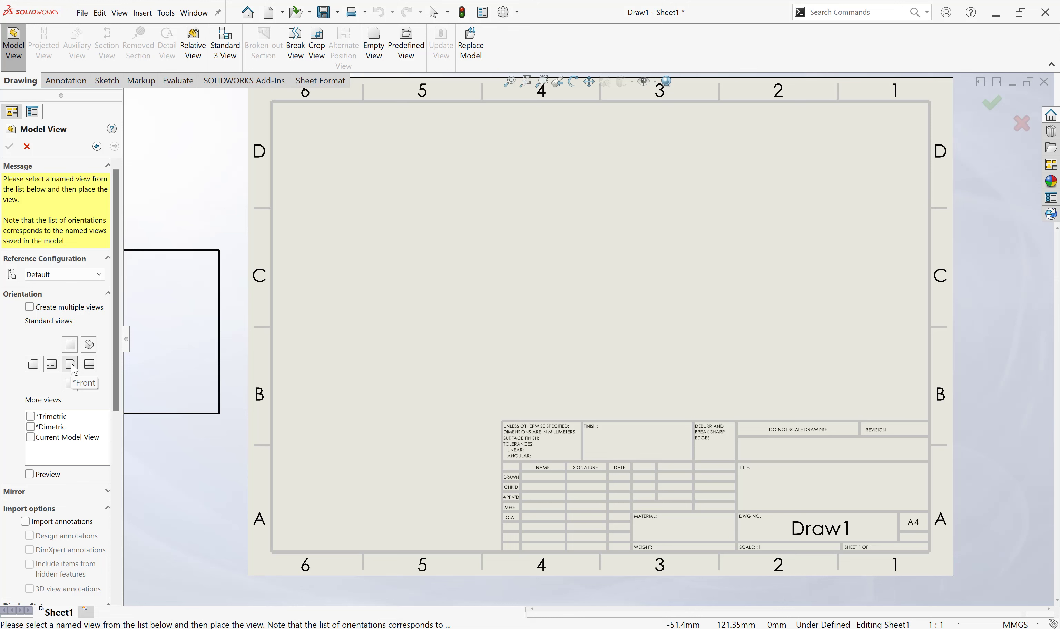
{"action": "left_click", "coordinate": [71, 365]}
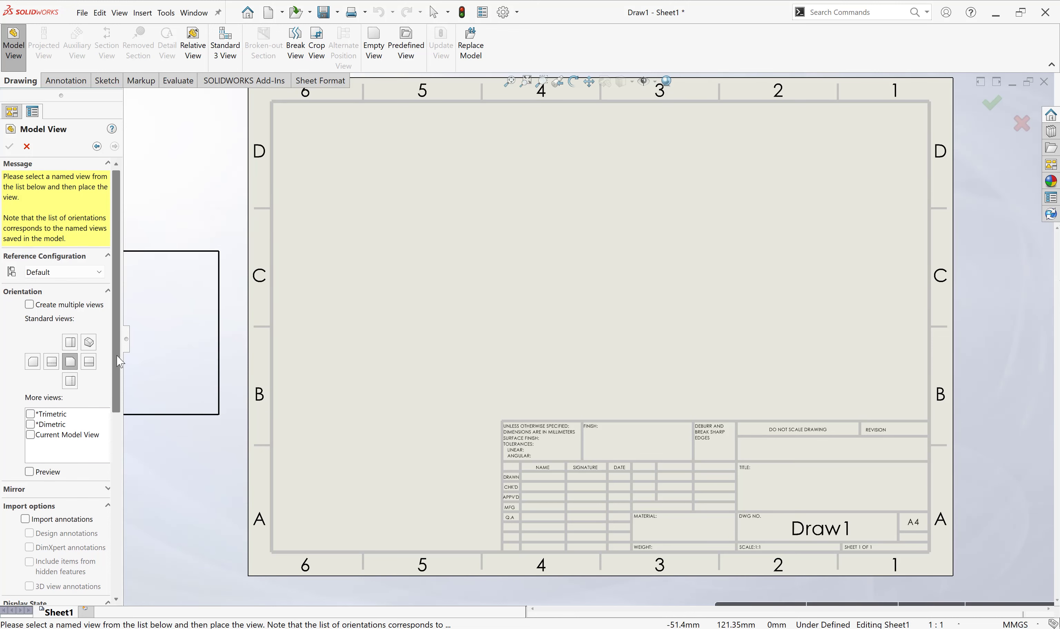
{"action": "scroll", "coordinate": [117, 365], "scroll_direction": "down", "scroll_amount": 2}
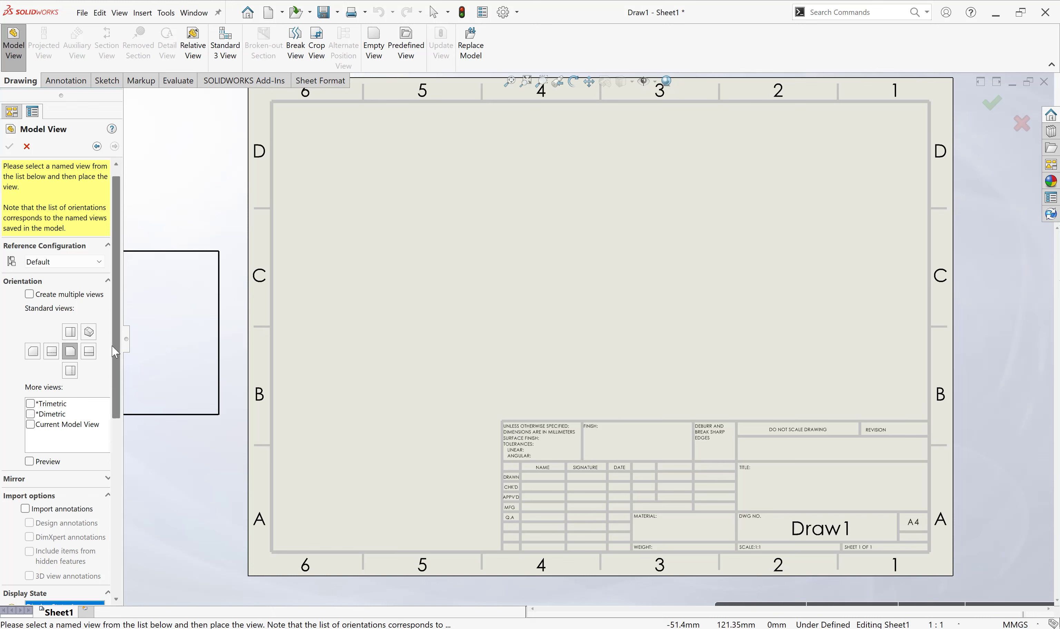
{"action": "mouse_move", "coordinate": [116, 353]}
{"action": "left_mouse_down"}
{"action": "mouse_move", "coordinate": [135, 528]}
{"action": "mouse_move", "coordinate": [137, 349]}
{"action": "left_mouse_up"}
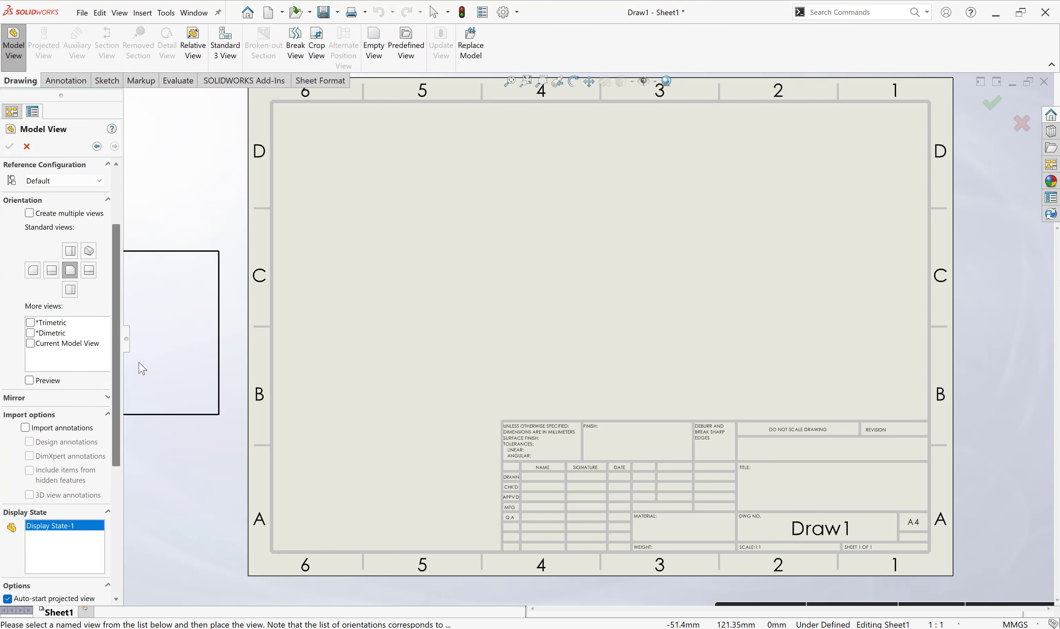
{"action": "left_click", "coordinate": [30, 475]}
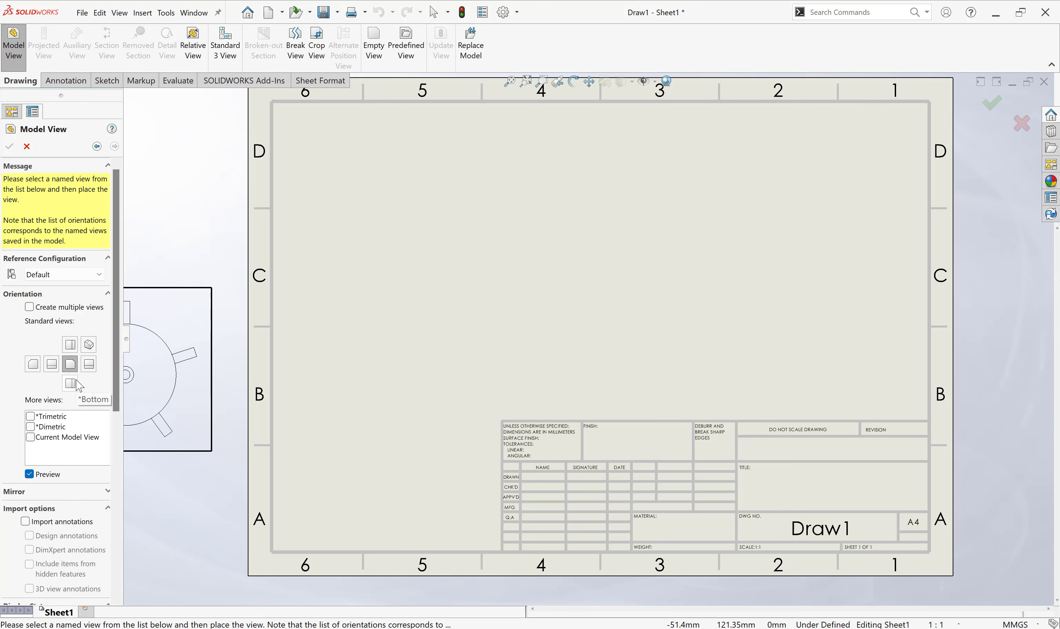
Step: Preview bottom, top, front and isometric orientations, ending on isometric
{"action": "left_click", "coordinate": [76, 382]}
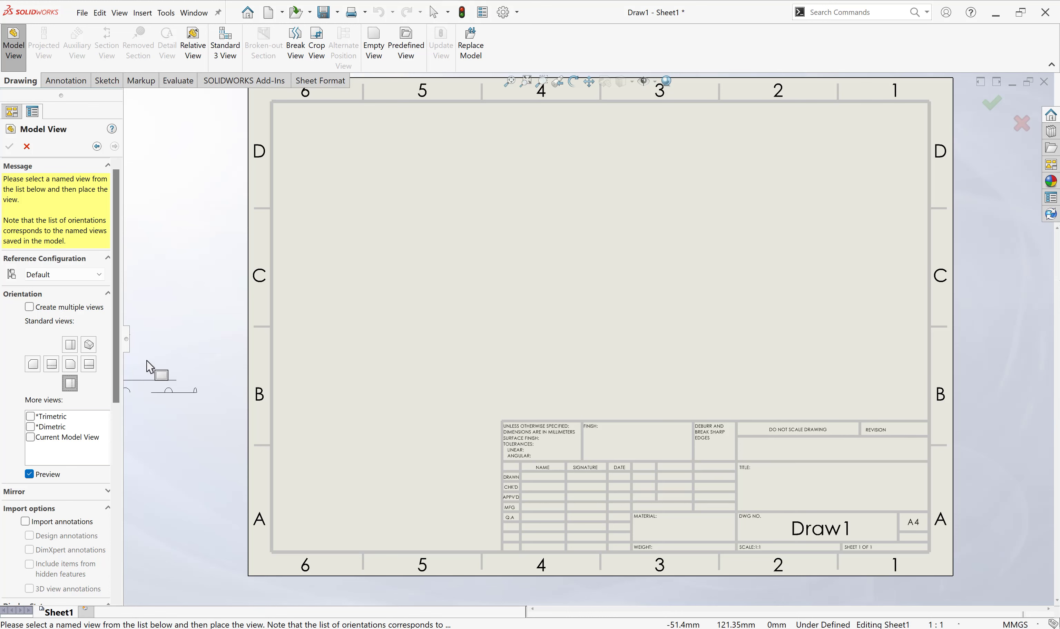
{"action": "left_click", "coordinate": [70, 345]}
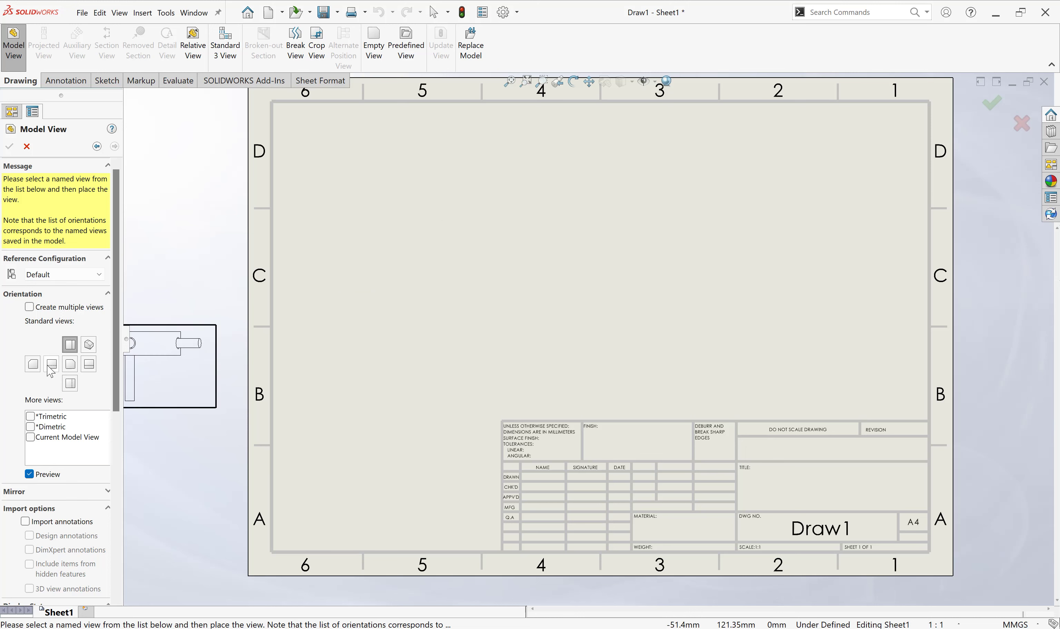
{"action": "left_click", "coordinate": [89, 347]}
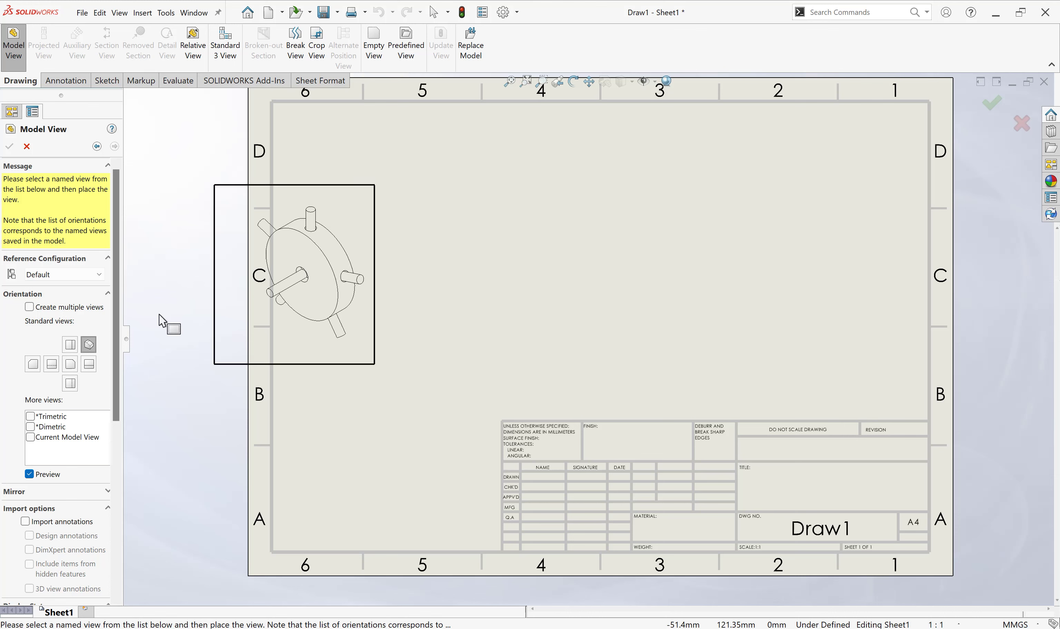
{"action": "left_click", "coordinate": [71, 366]}
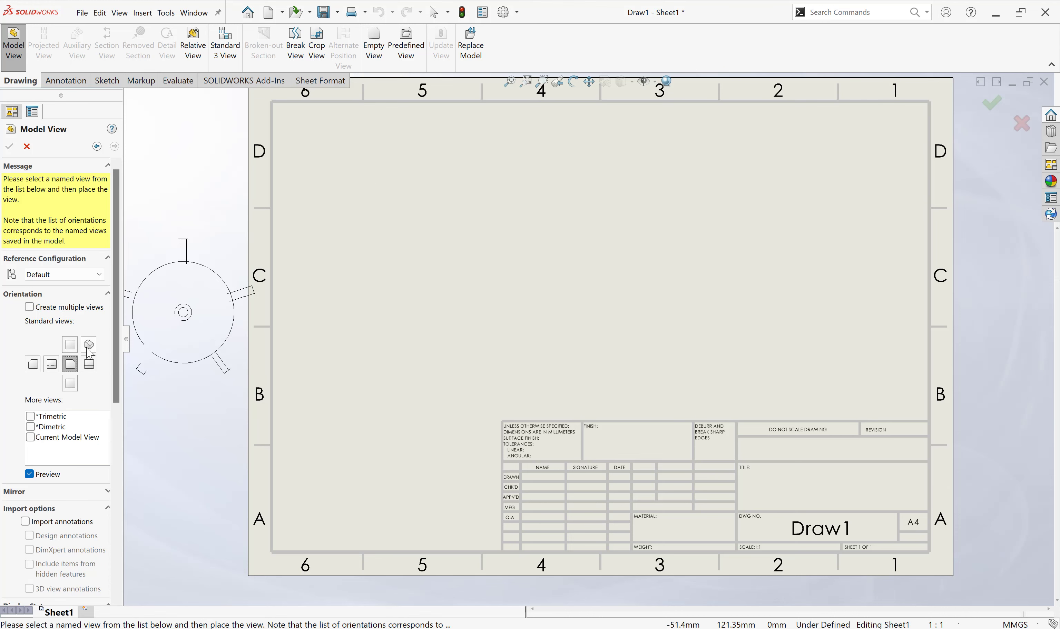
{"action": "left_click", "coordinate": [89, 349]}
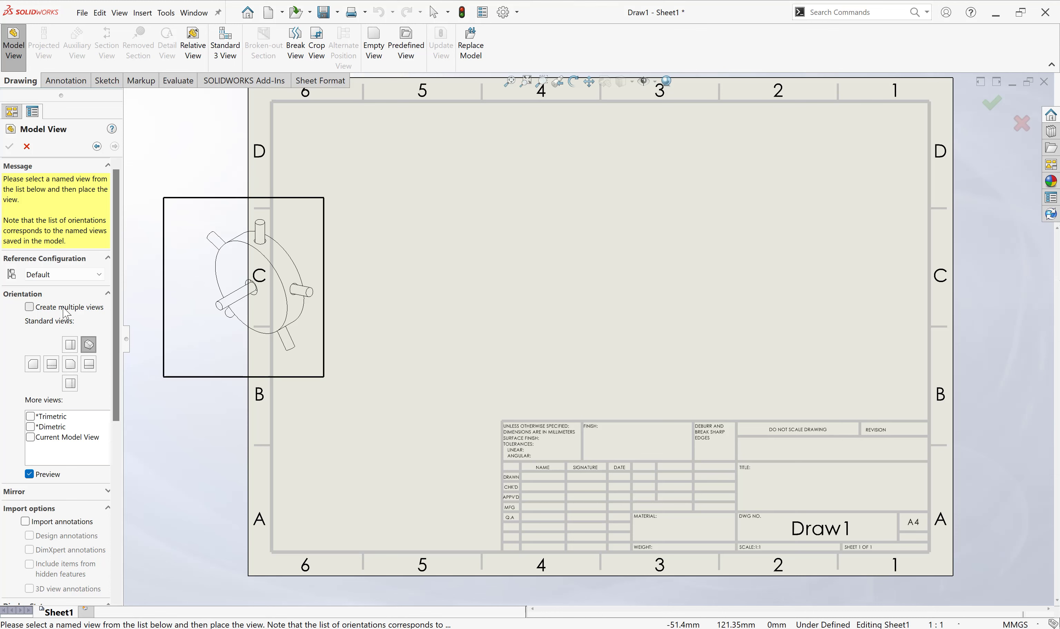
Step: Enable Create multiple views and add two more standard orientations to the set
{"action": "left_click", "coordinate": [30, 307]}
{"action": "left_click", "coordinate": [70, 355]}
{"action": "left_click", "coordinate": [70, 374]}
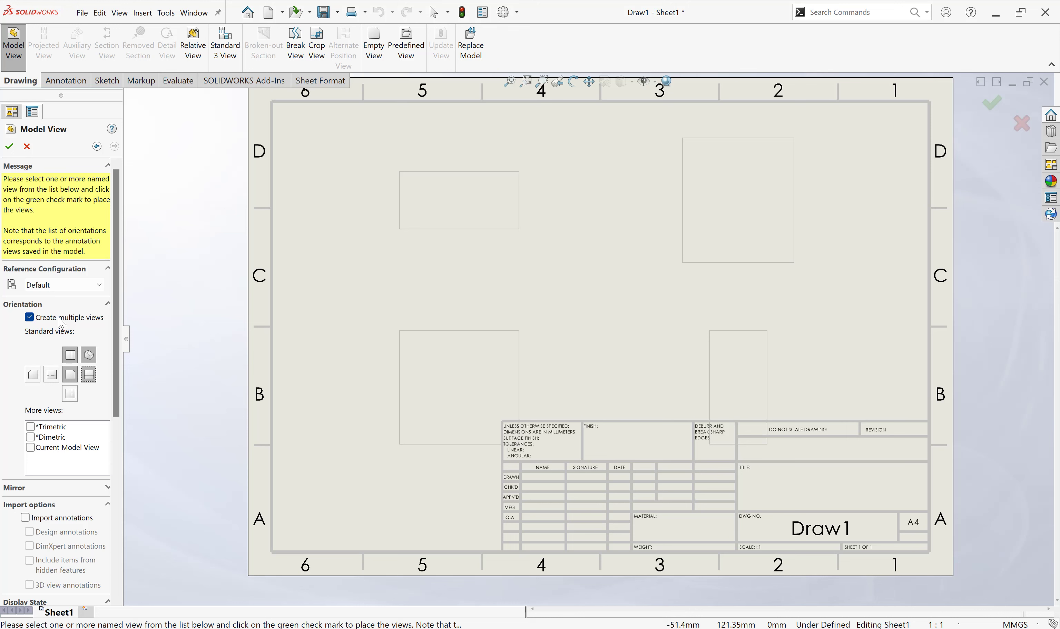
Step: Return to a single Front view and place it in the sheet's upper left at 1:5
{"action": "left_click", "coordinate": [59, 318]}
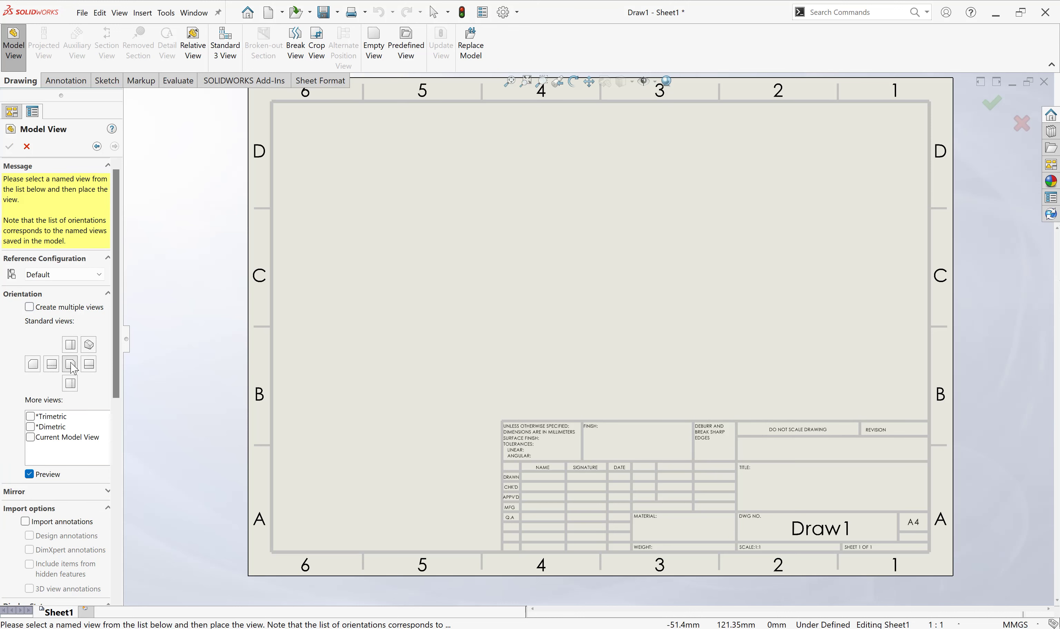
{"action": "left_click", "coordinate": [71, 366]}
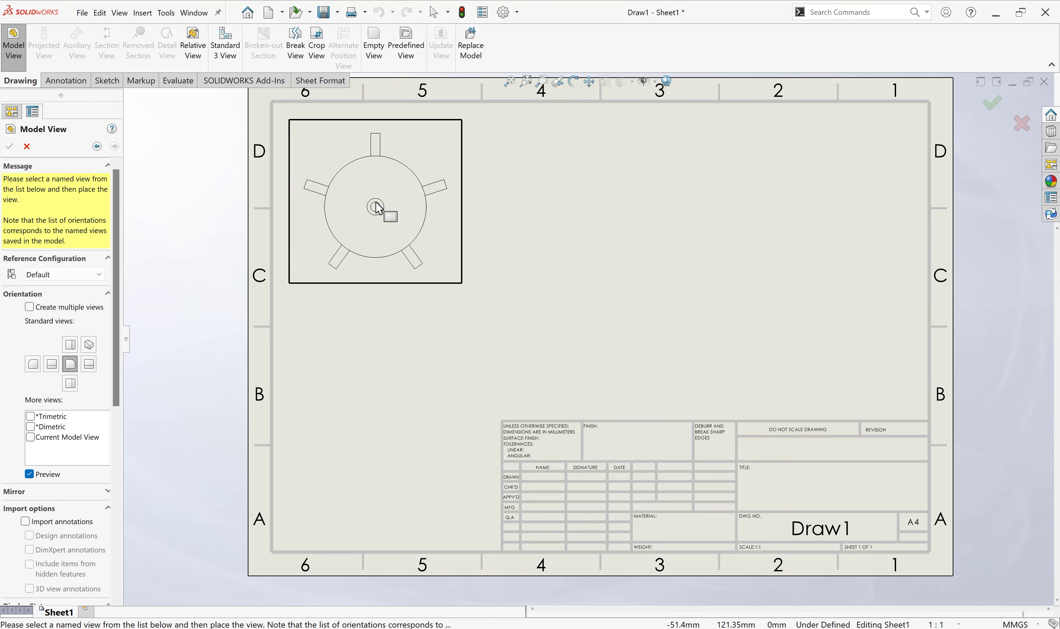
{"action": "left_click", "coordinate": [375, 206]}
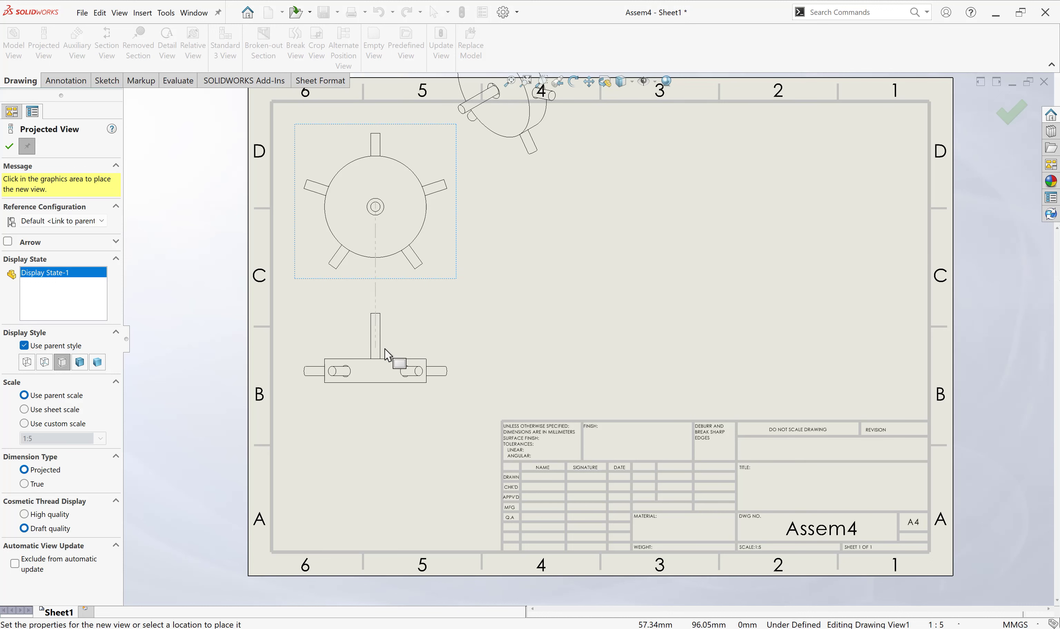
Step: Close Projected View and reposition the front and isometric views side by side mid-sheet
{"action": "left_click", "coordinate": [386, 354]}
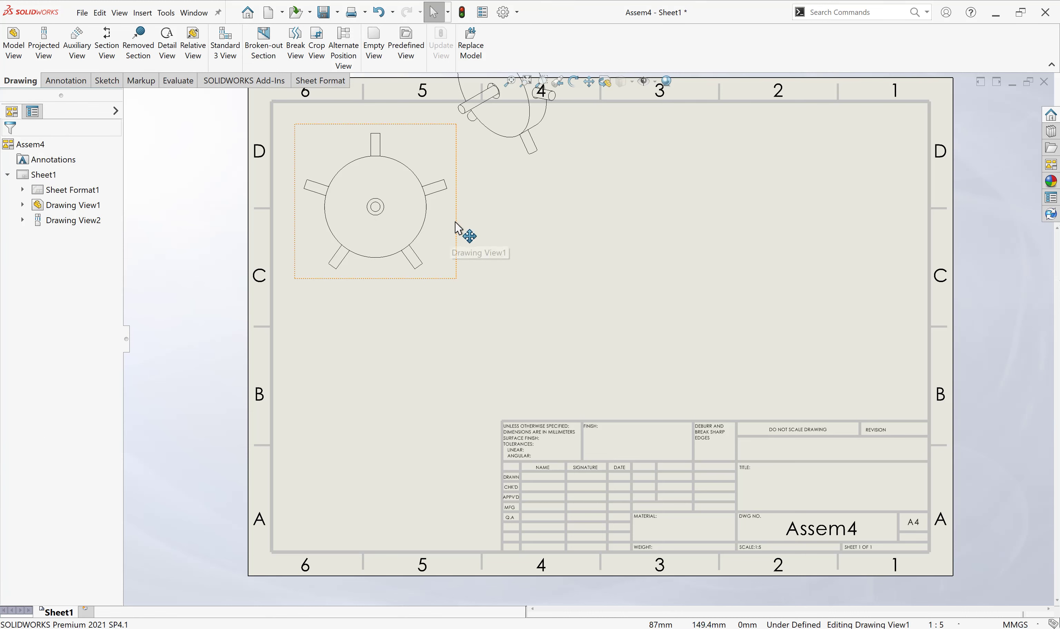
{"action": "left_click_drag", "start_coordinate": [457, 243], "coordinate": [461, 299]}
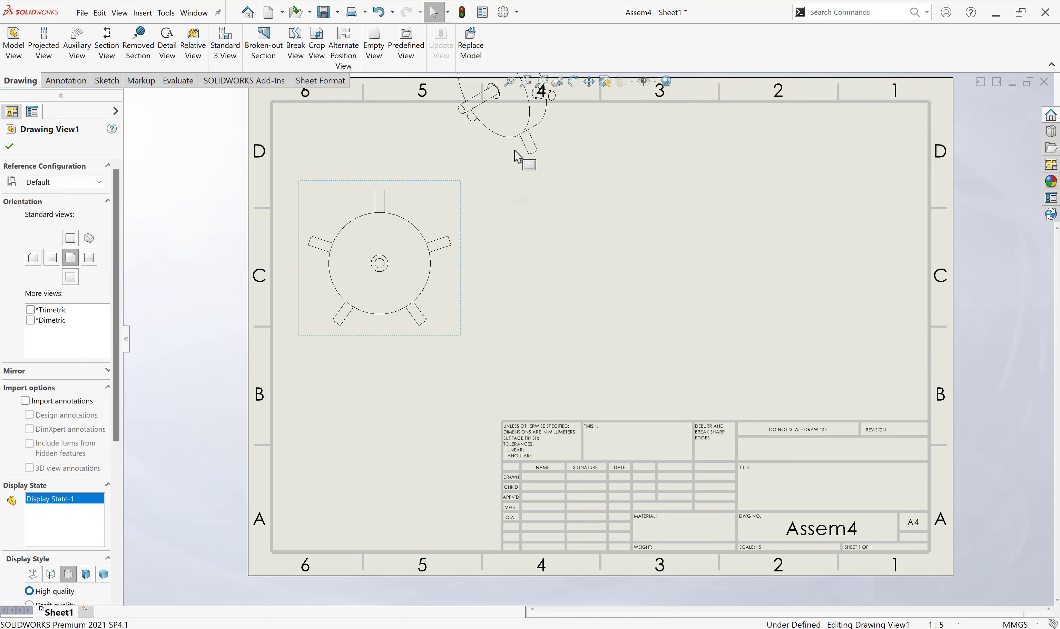
{"action": "left_click", "coordinate": [535, 207]}
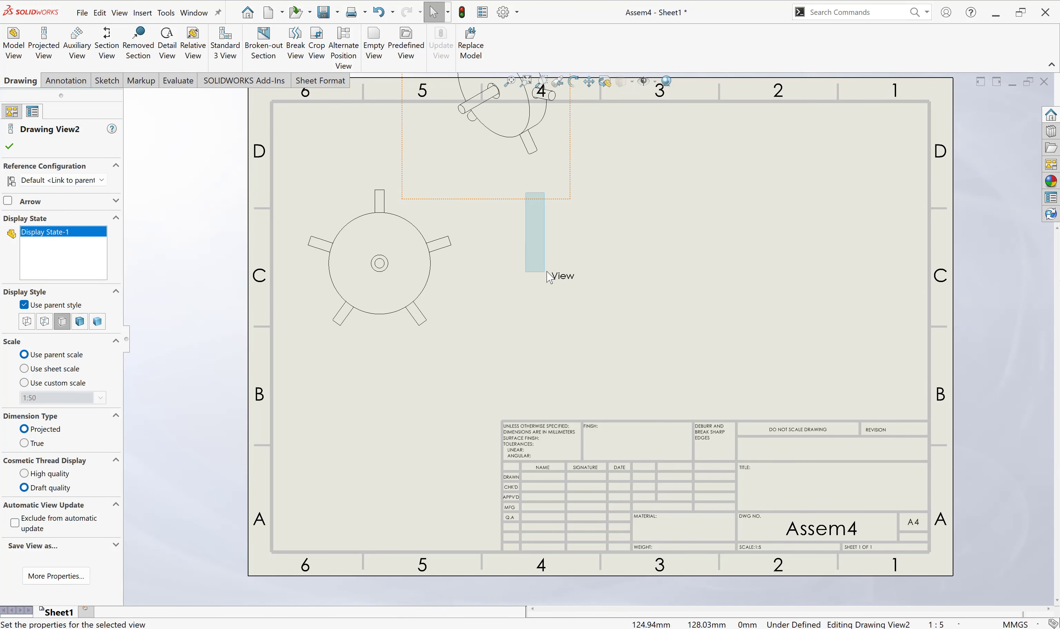
{"action": "left_click", "coordinate": [561, 210]}
{"action": "mouse_move", "coordinate": [562, 211]}
{"action": "left_mouse_down"}
{"action": "mouse_move", "coordinate": [620, 319]}
{"action": "mouse_move", "coordinate": [593, 311]}
{"action": "left_mouse_up"}
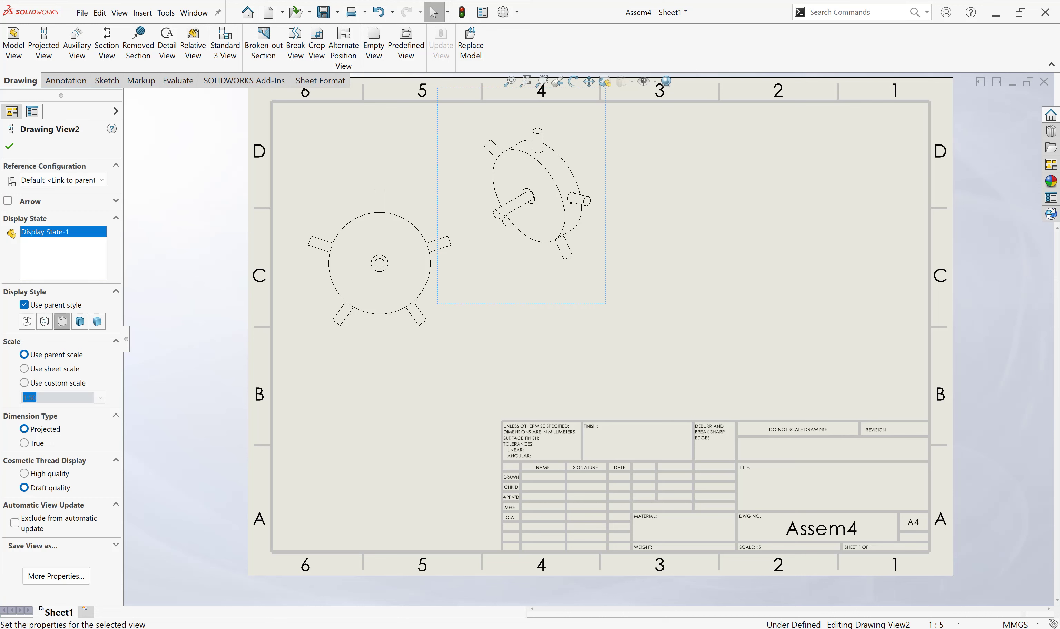
{"action": "left_click_drag", "start_coordinate": [443, 329], "coordinate": [450, 299]}
{"action": "left_click", "coordinate": [733, 223]}
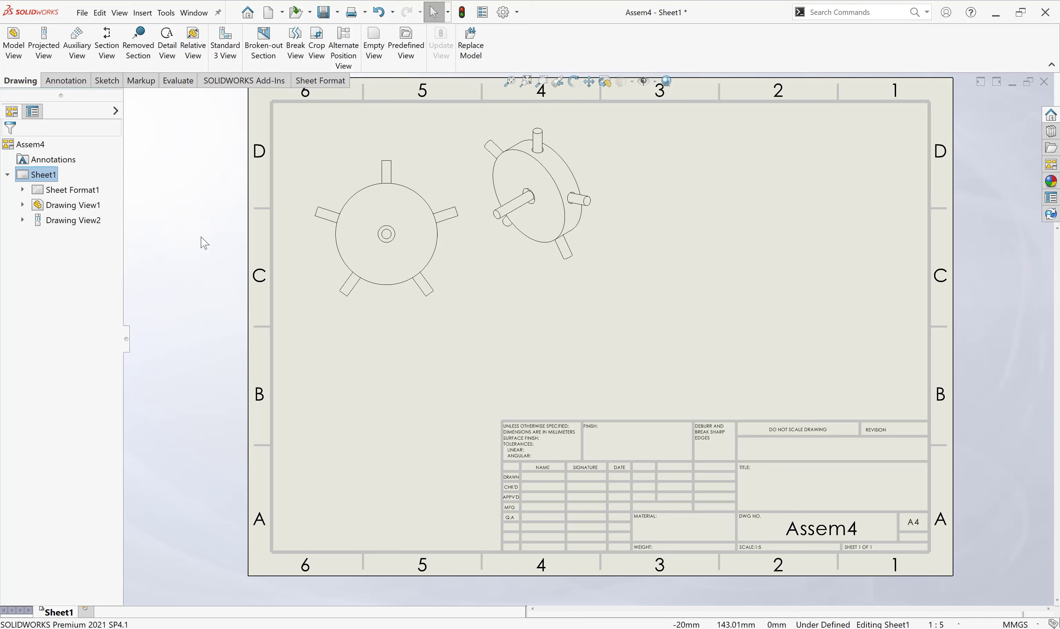
{"action": "left_click", "coordinate": [407, 302]}
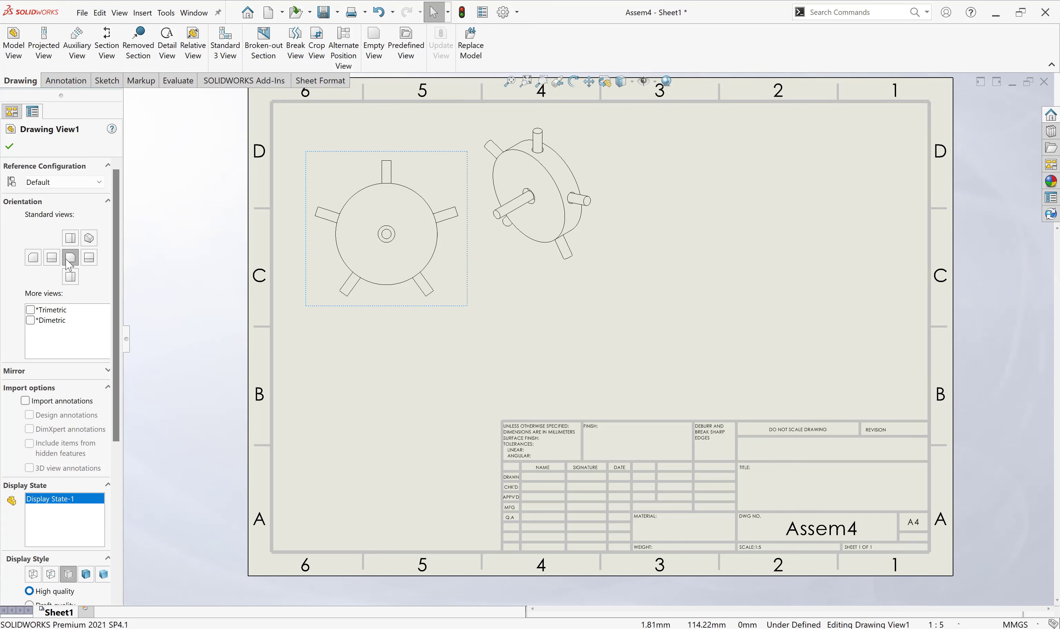
Step: Set the front view's display style back to Hidden Lines Removed after trying other styles
{"action": "mouse_move", "coordinate": [116, 232]}
{"action": "left_mouse_down"}
{"action": "mouse_move", "coordinate": [122, 284]}
{"action": "mouse_move", "coordinate": [131, 224]}
{"action": "mouse_move", "coordinate": [123, 371]}
{"action": "left_mouse_up"}
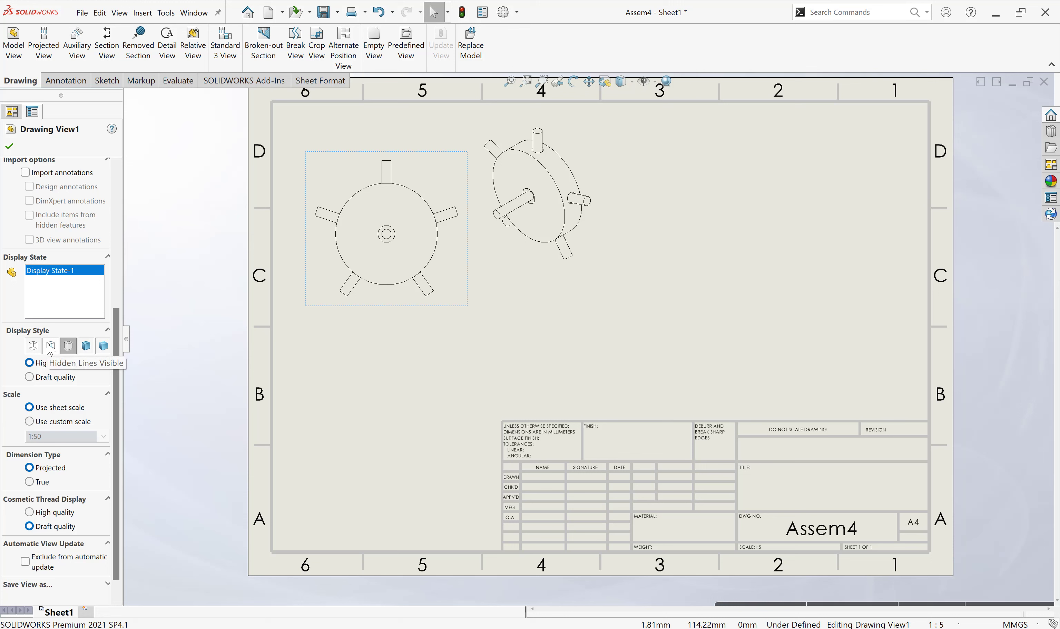
{"action": "left_click", "coordinate": [51, 346]}
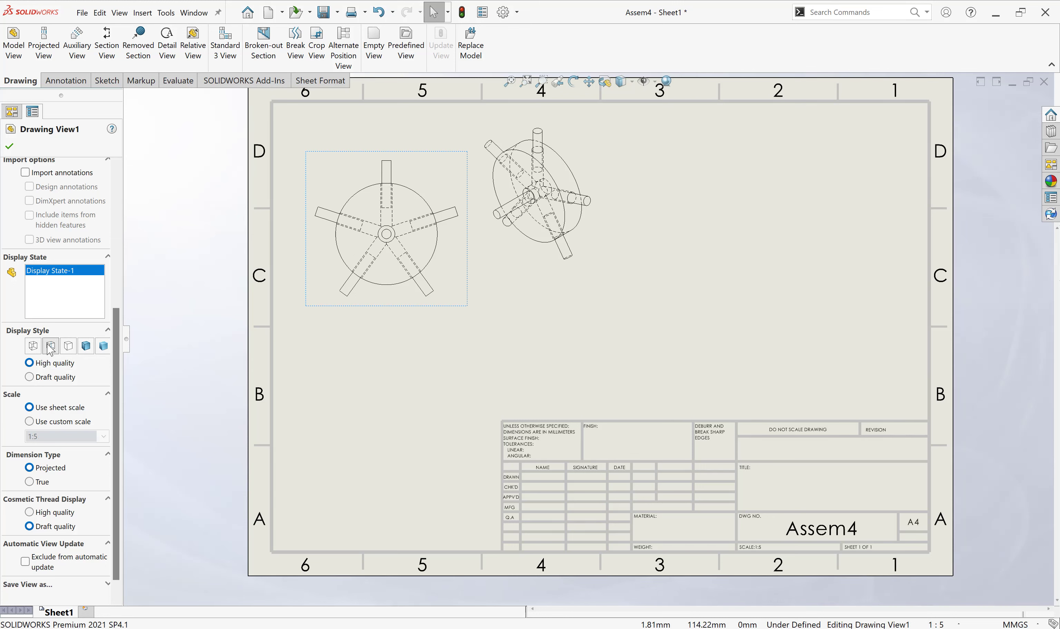
{"action": "left_click", "coordinate": [87, 346]}
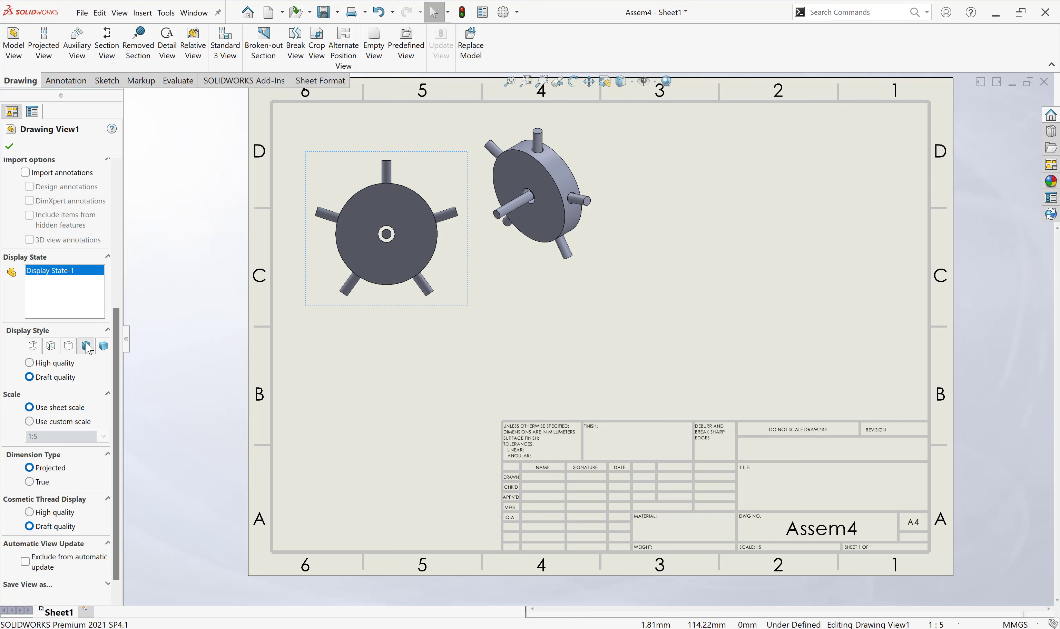
{"action": "left_click", "coordinate": [68, 346]}
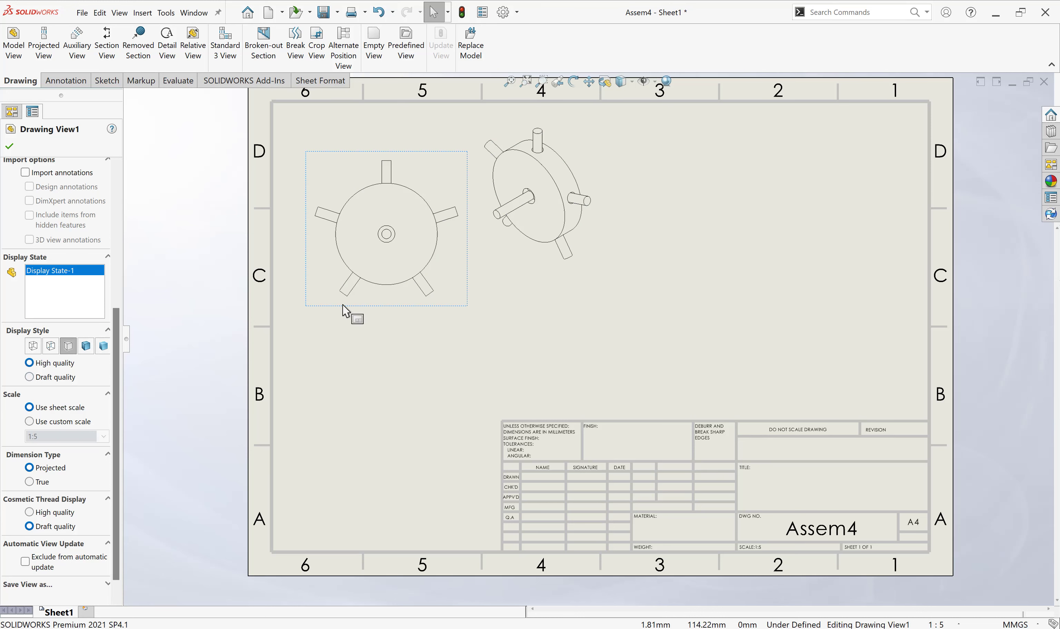
Step: Nudge the isometric view right and down and set it to Shaded With Edges
{"action": "left_click", "coordinate": [608, 243]}
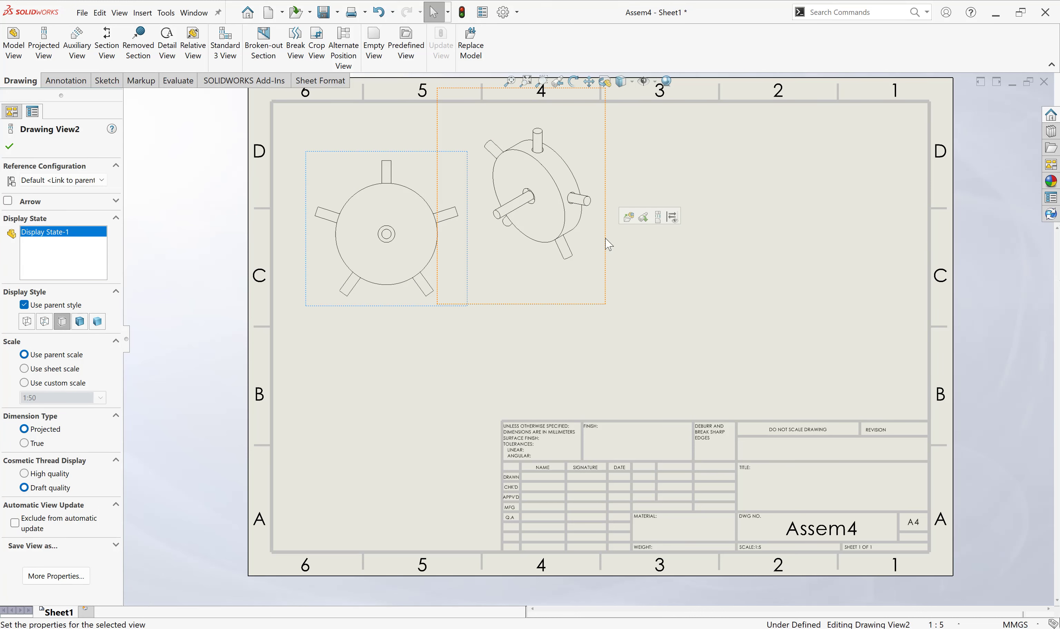
{"action": "mouse_move", "coordinate": [605, 241]}
{"action": "left_mouse_down"}
{"action": "mouse_move", "coordinate": [631, 267]}
{"action": "mouse_move", "coordinate": [628, 280]}
{"action": "left_mouse_up"}
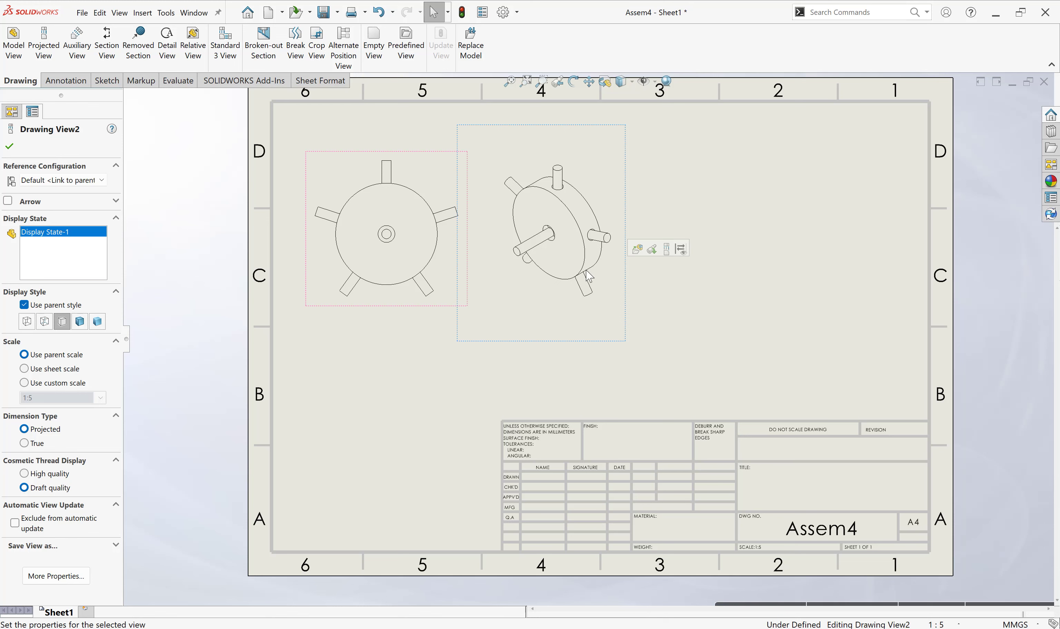
{"action": "left_click", "coordinate": [80, 322]}
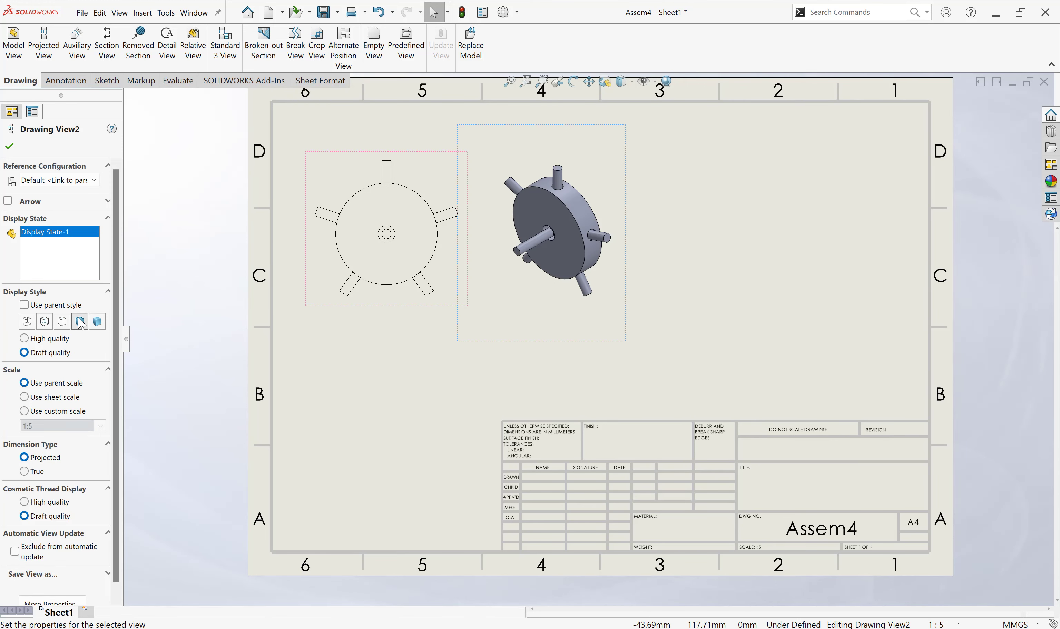
{"action": "left_click", "coordinate": [395, 307]}
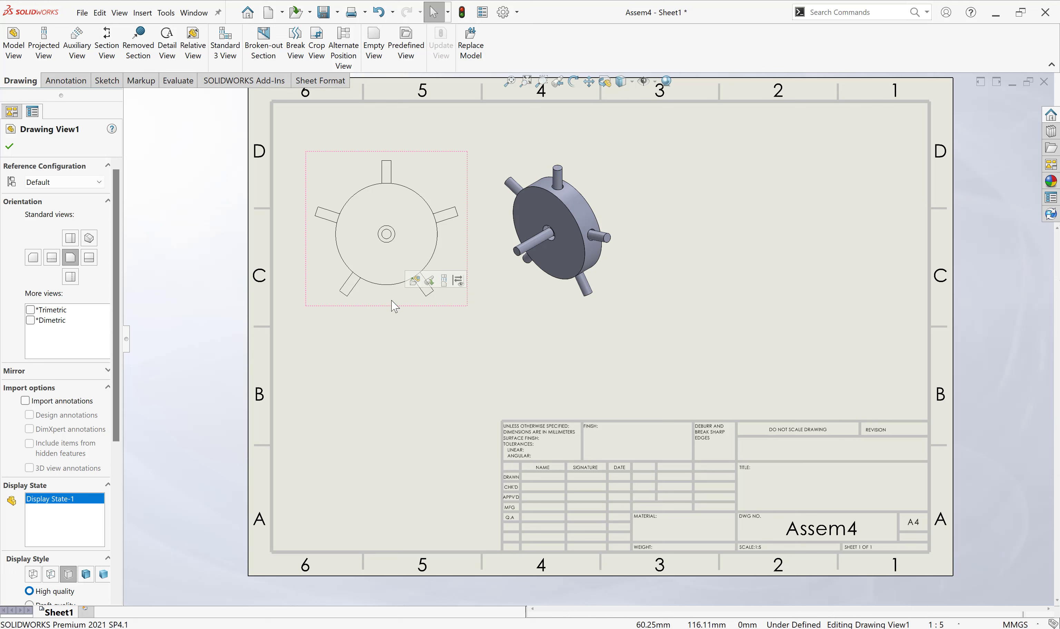
Step: Review Drawing View1's properties, zoom to fit, then confirm them unchanged and deselect
{"action": "scroll", "coordinate": [122, 468], "scroll_direction": "down", "scroll_amount": 3}
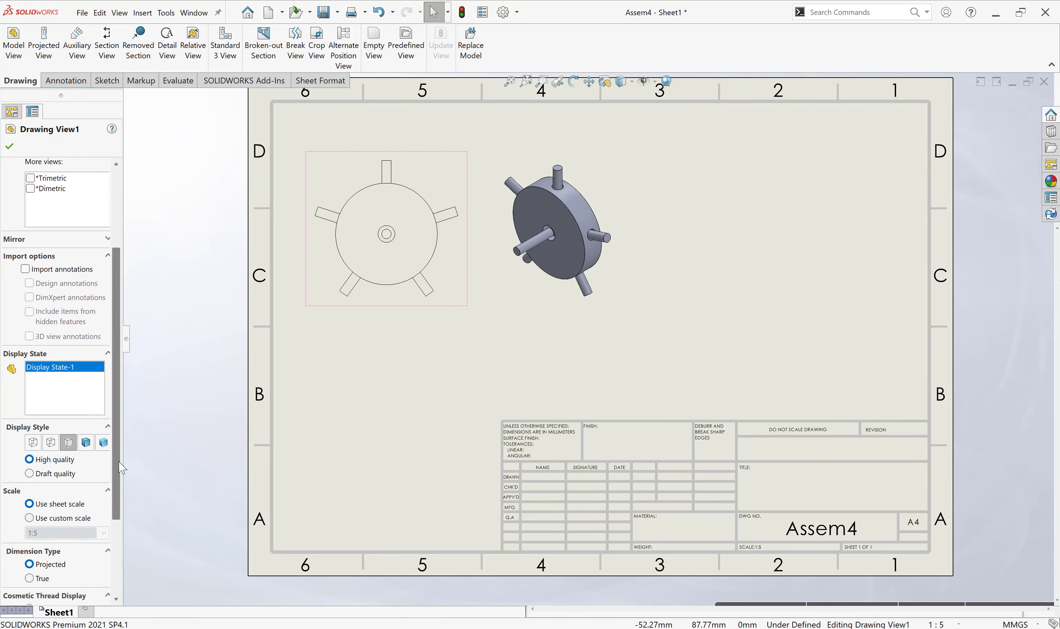
{"action": "scroll", "coordinate": [119, 462], "scroll_direction": "down", "scroll_amount": 3}
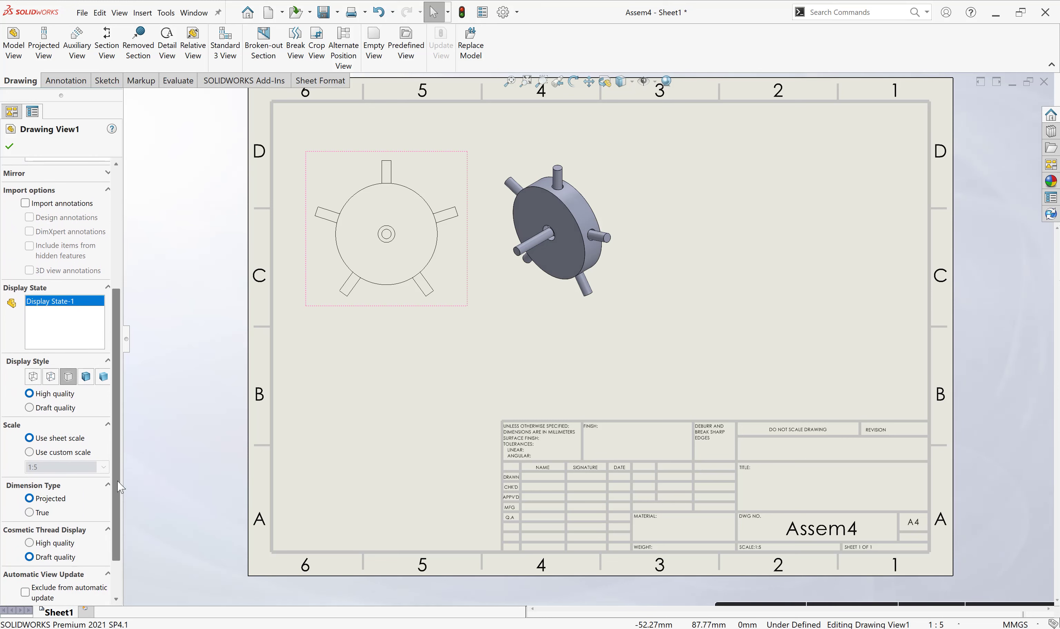
{"action": "scroll", "coordinate": [122, 479], "scroll_direction": "down", "scroll_amount": 3}
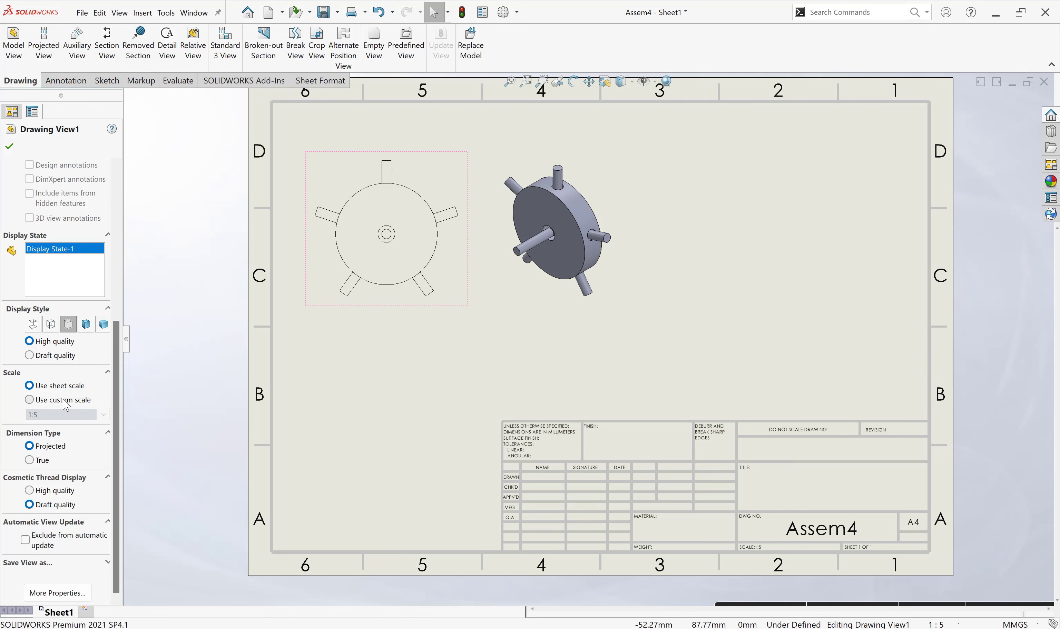
{"action": "scroll", "coordinate": [771, 560], "scroll_direction": "up", "scroll_amount": 3}
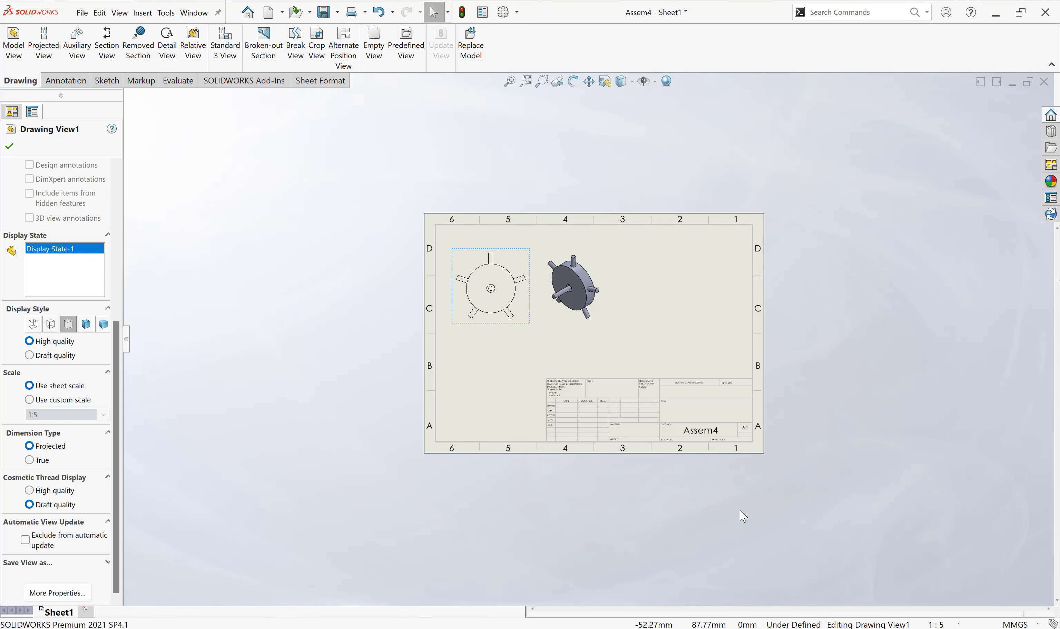
{"action": "scroll", "coordinate": [668, 397], "scroll_direction": "down", "scroll_amount": 2}
{"action": "scroll", "coordinate": [668, 398], "scroll_direction": "down", "scroll_amount": 2}
{"action": "scroll", "coordinate": [584, 383], "scroll_direction": "down", "scroll_amount": 1}
{"action": "scroll", "coordinate": [611, 395], "scroll_direction": "down", "scroll_amount": 1}
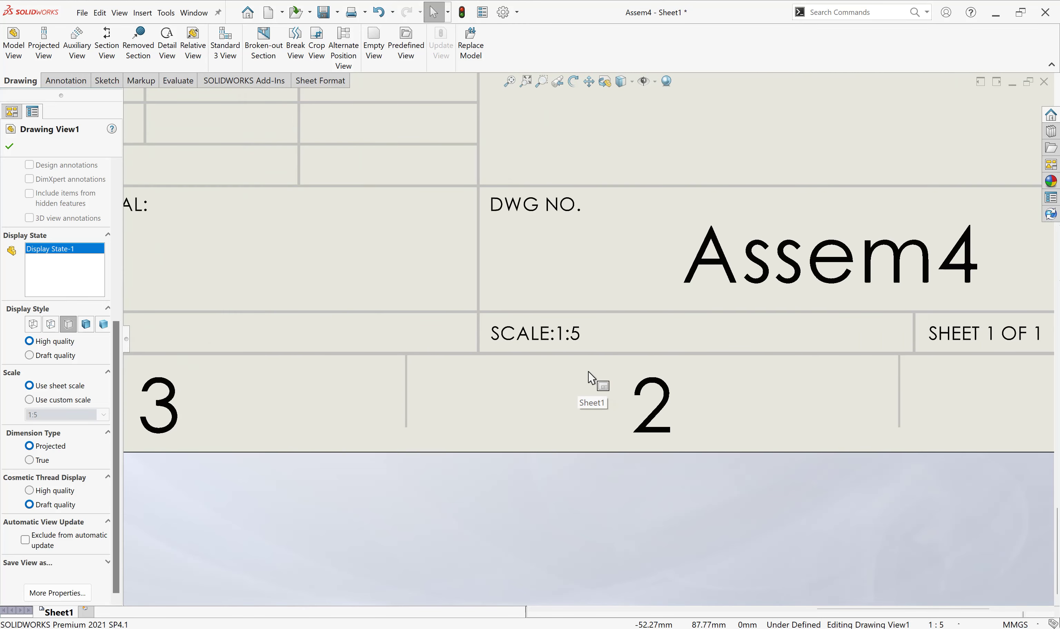
{"action": "scroll", "coordinate": [596, 378], "scroll_direction": "down", "scroll_amount": 1}
{"action": "scroll", "coordinate": [579, 378], "scroll_direction": "up", "scroll_amount": 3}
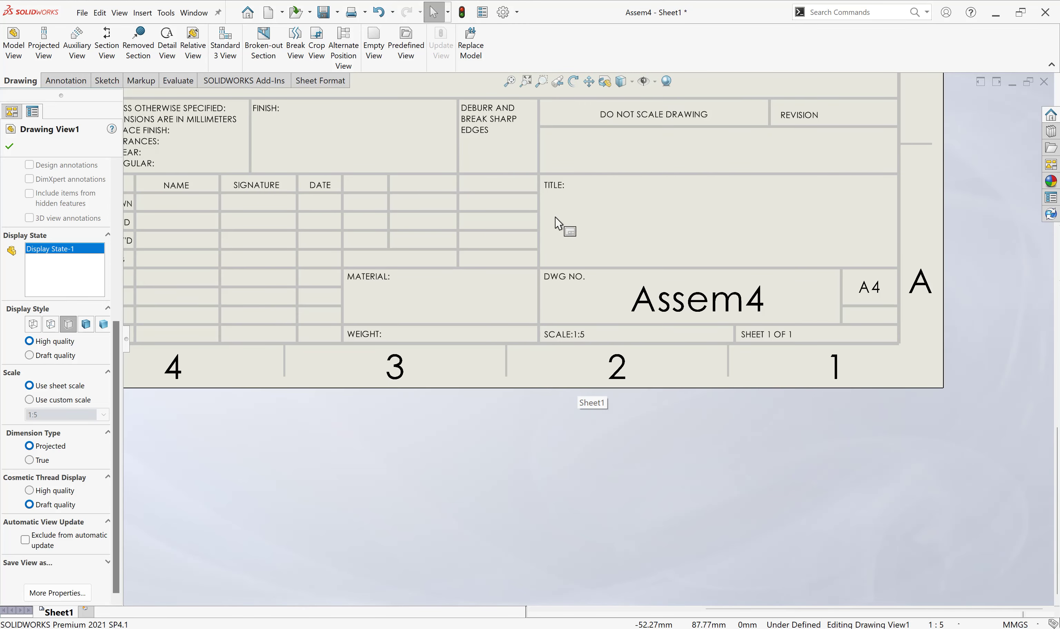
{"action": "left_click", "coordinate": [510, 82]}
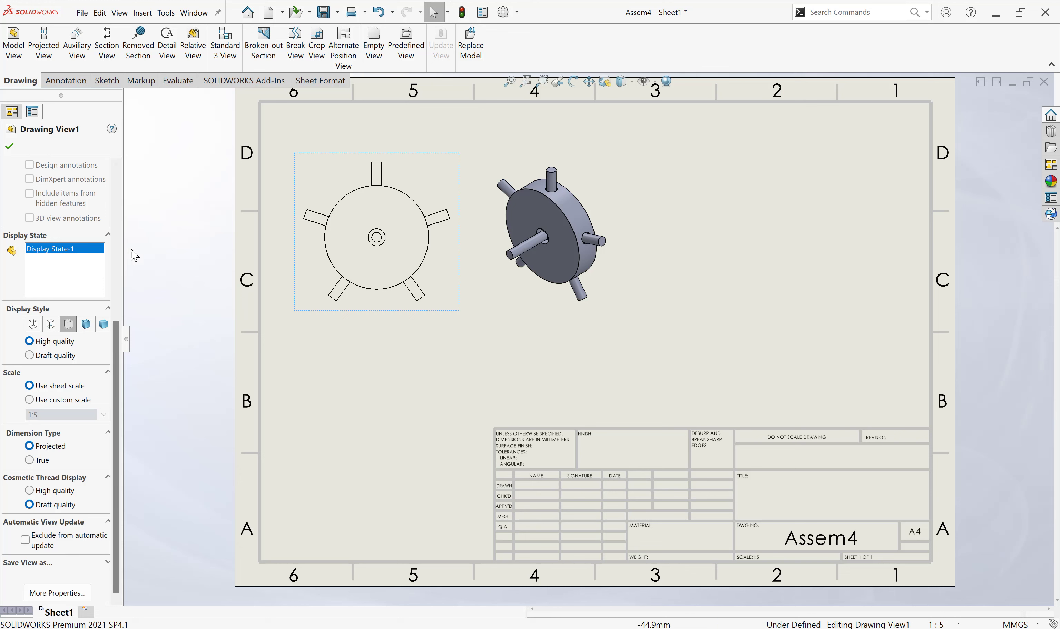
{"action": "left_click_drag", "start_coordinate": [117, 338], "coordinate": [115, 154]}
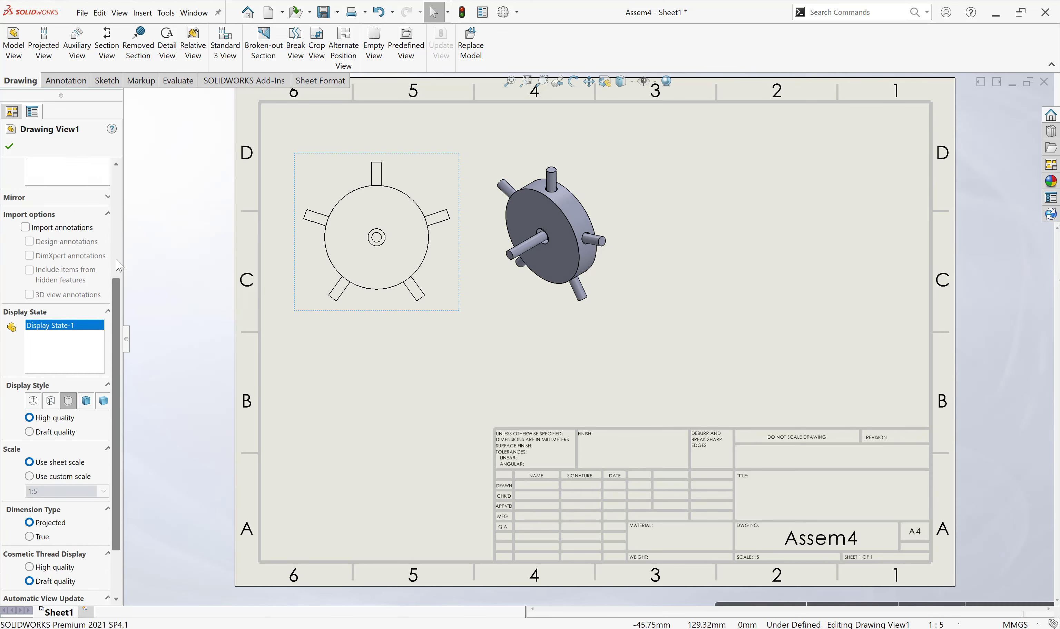
{"action": "left_click", "coordinate": [9, 146]}
{"action": "left_click", "coordinate": [790, 230]}
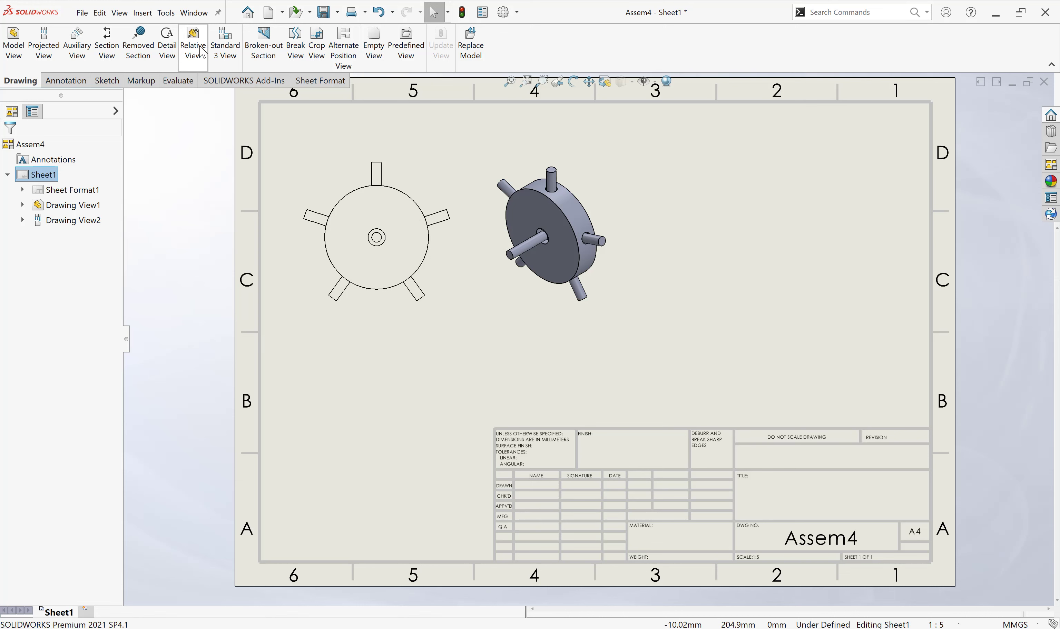
Step: Insert base 2 as an upper-right front view with right-side and lower projected views
{"action": "left_click", "coordinate": [14, 43]}
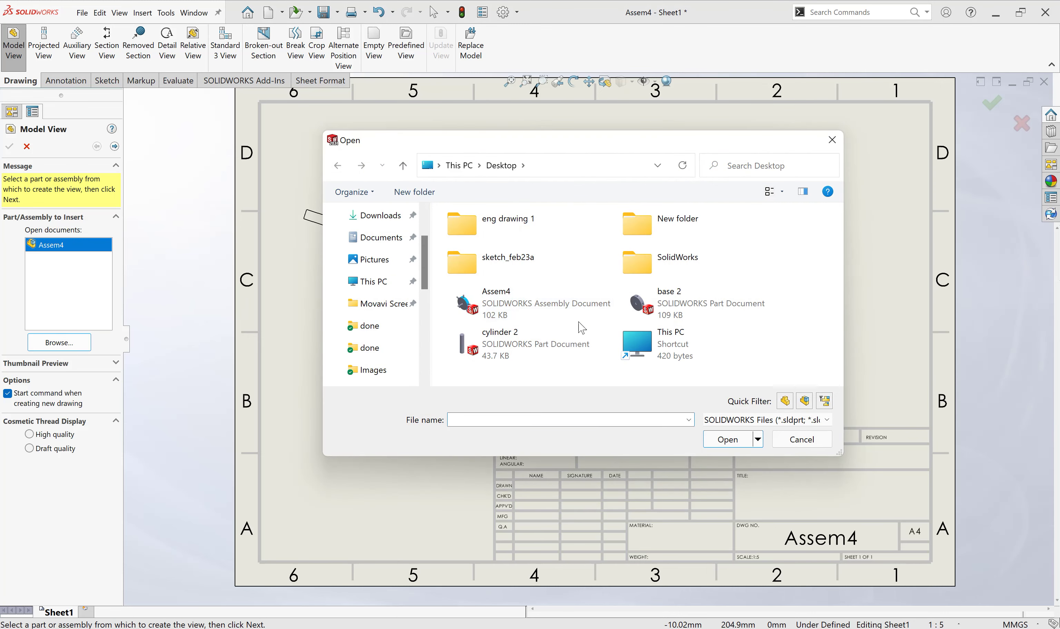
{"action": "left_click", "coordinate": [666, 316]}
{"action": "left_click", "coordinate": [727, 439]}
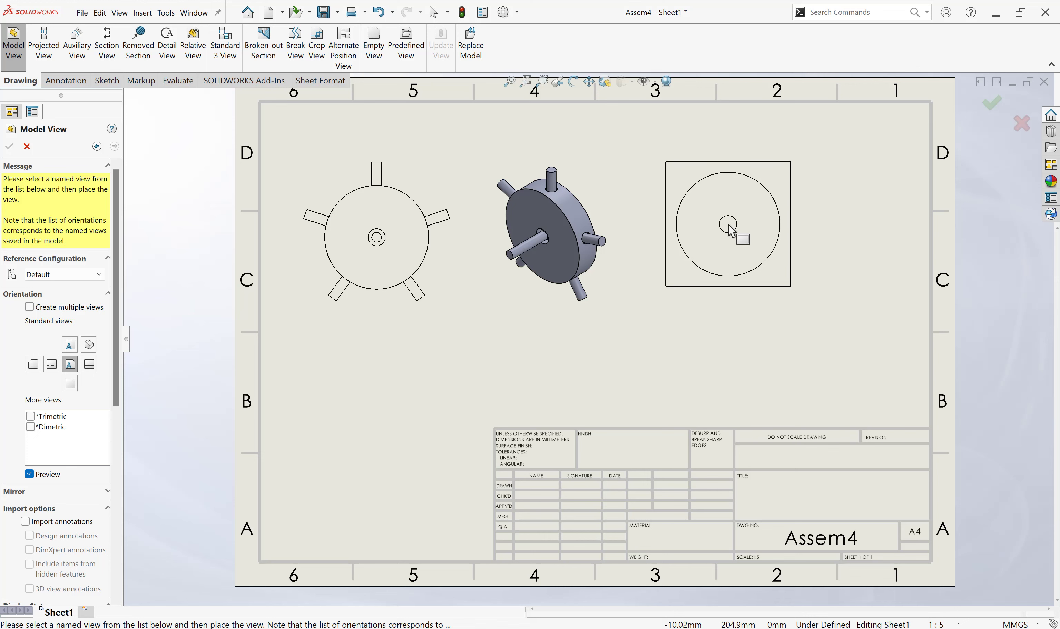
{"action": "left_click", "coordinate": [731, 224]}
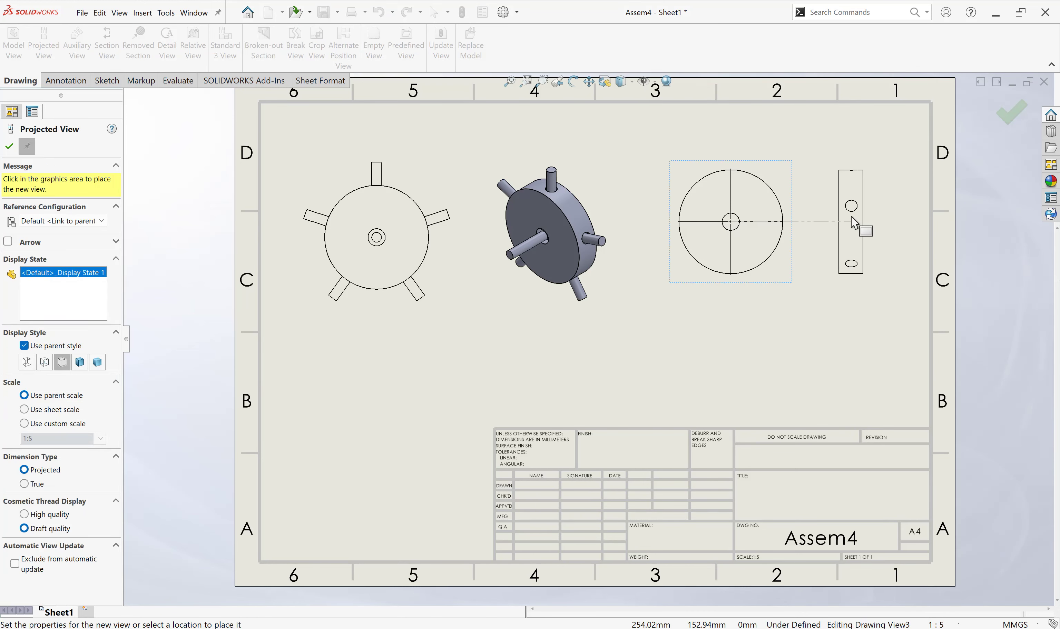
{"action": "left_click", "coordinate": [854, 223]}
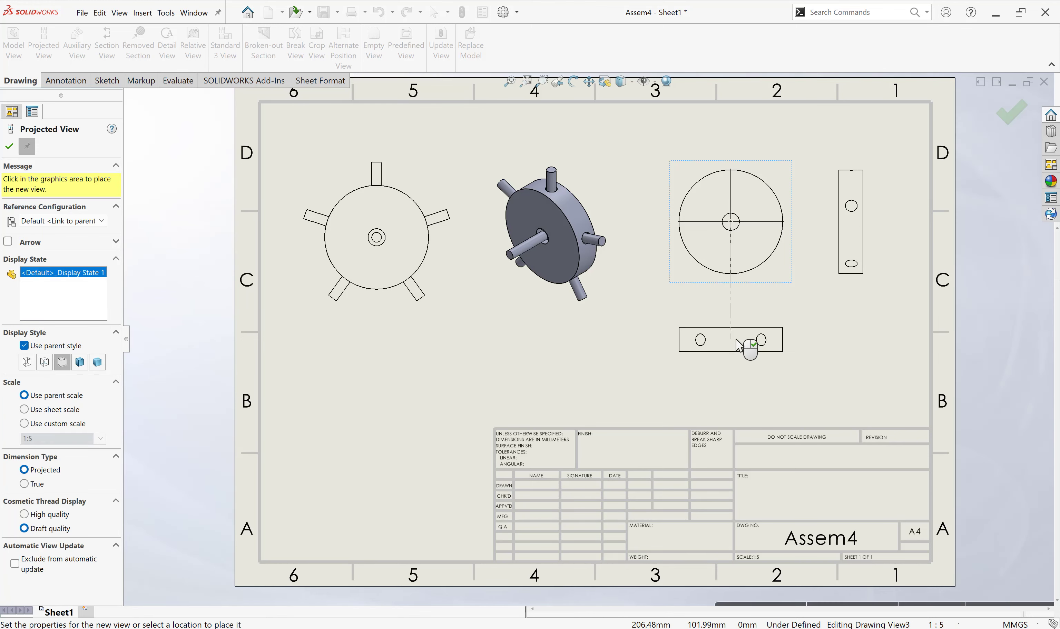
{"action": "left_click", "coordinate": [736, 344]}
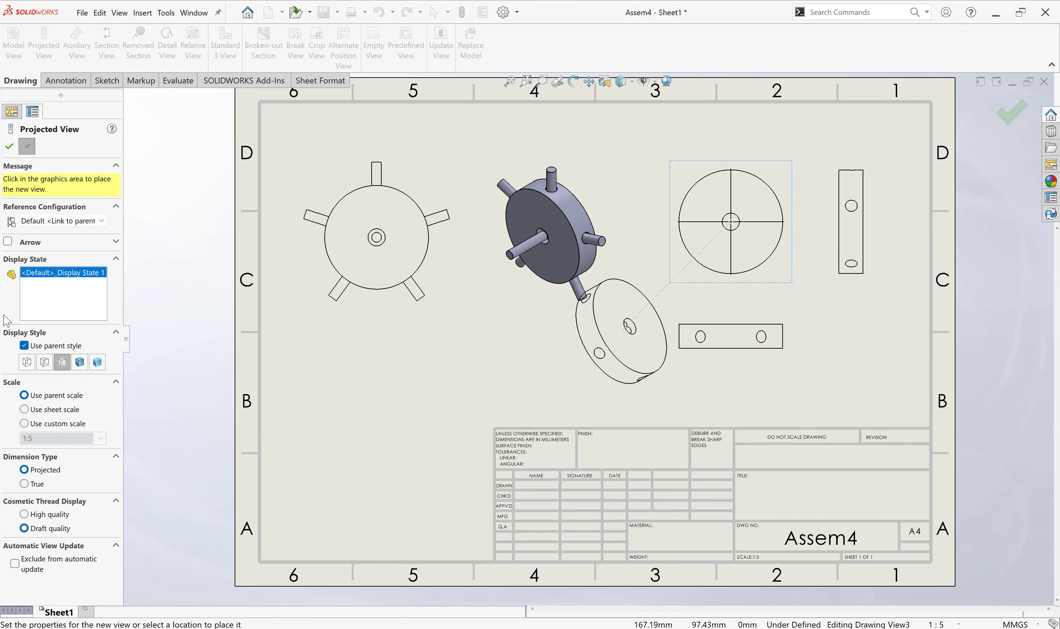
{"action": "left_click", "coordinate": [9, 147]}
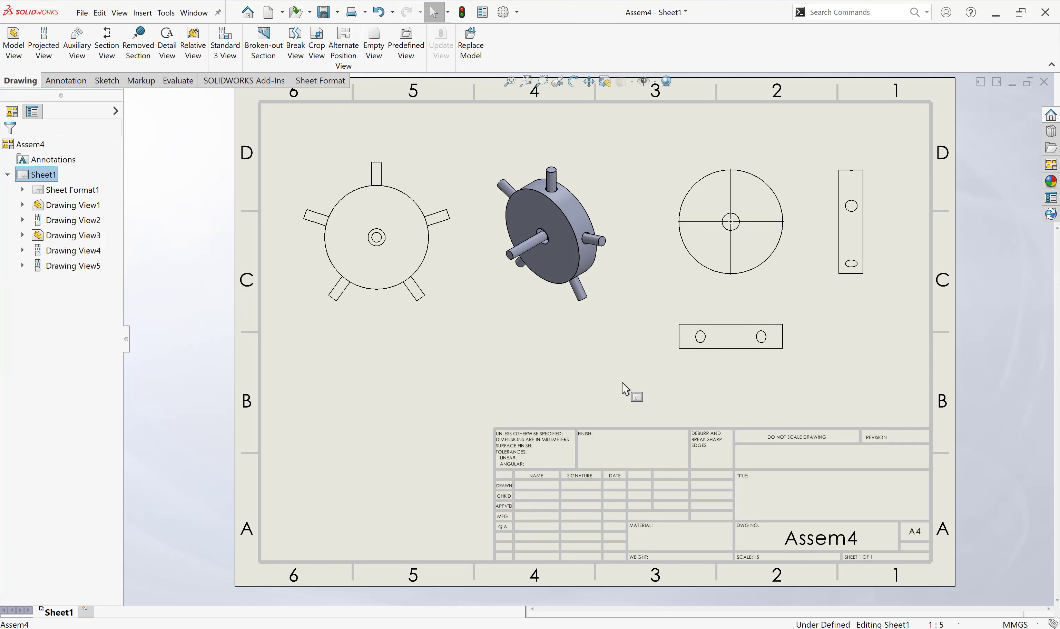
Step: Set the sheet's type of projection to first angle in Sheet Properties
{"action": "right_click", "coordinate": [619, 363]}
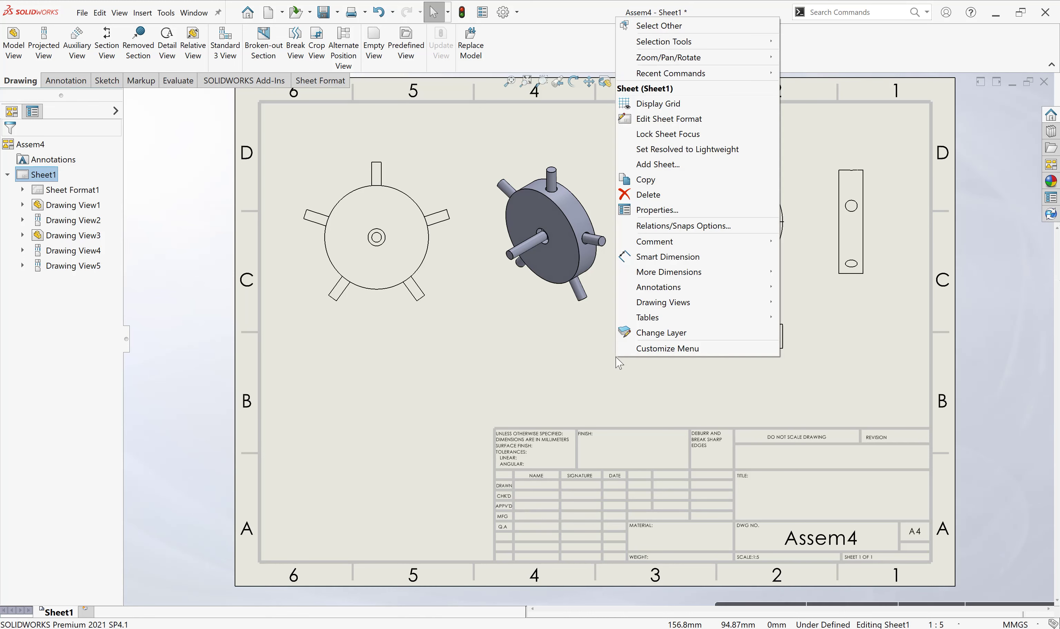
{"action": "left_click", "coordinate": [655, 210]}
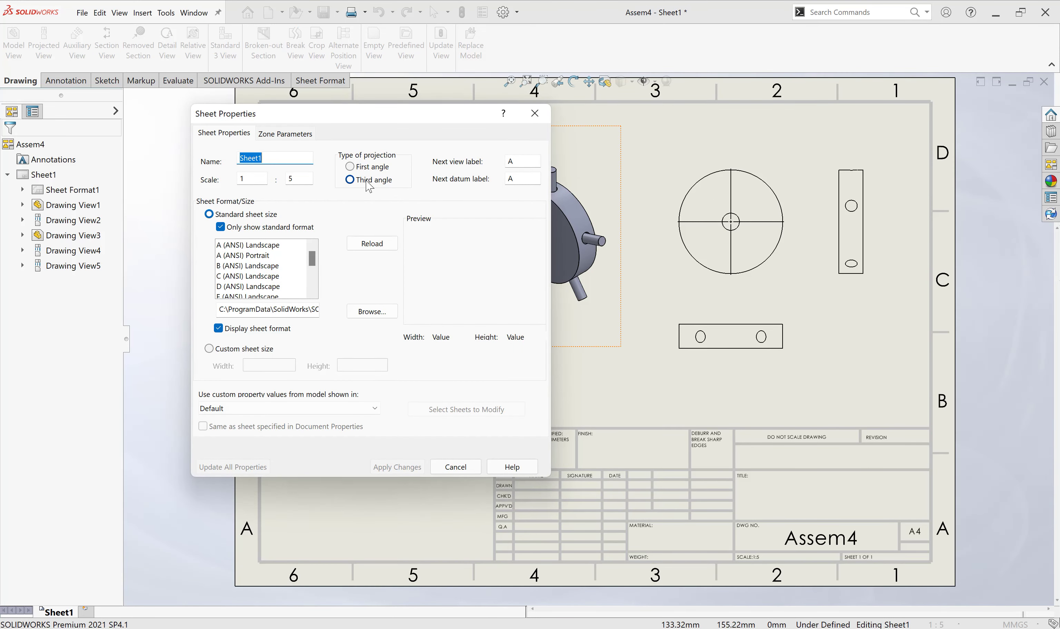
{"action": "left_click", "coordinate": [365, 172]}
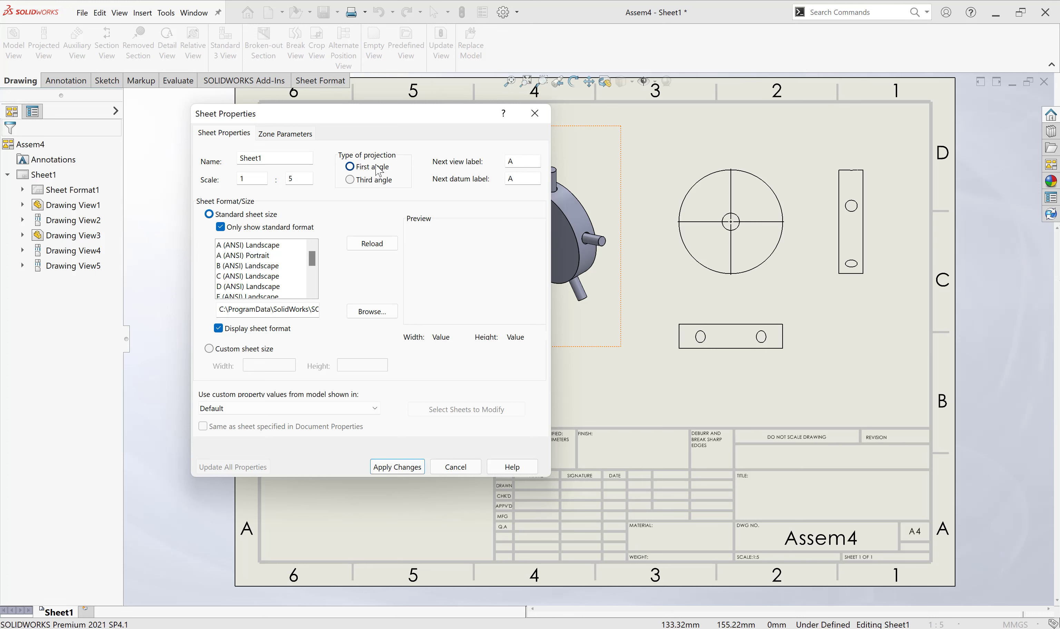
{"action": "left_click", "coordinate": [403, 470]}
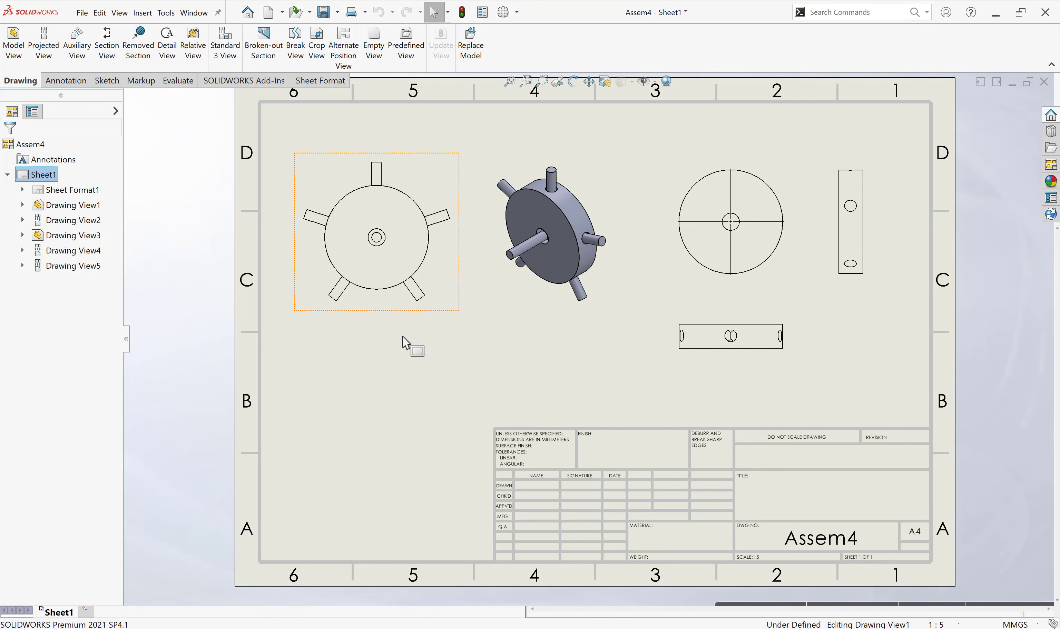
Step: Check the base, circular, lower and right-hand cylinder views after the projection change
{"action": "left_click", "coordinate": [497, 362]}
{"action": "left_click", "coordinate": [509, 397]}
{"action": "left_click", "coordinate": [572, 382]}
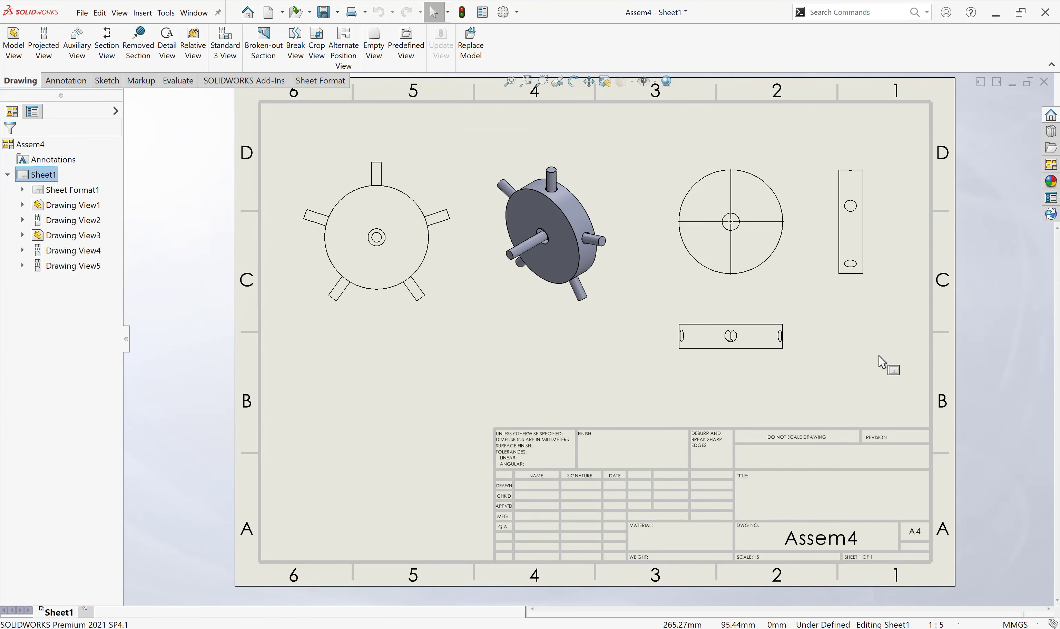
{"action": "left_click", "coordinate": [787, 255]}
{"action": "left_click", "coordinate": [770, 368]}
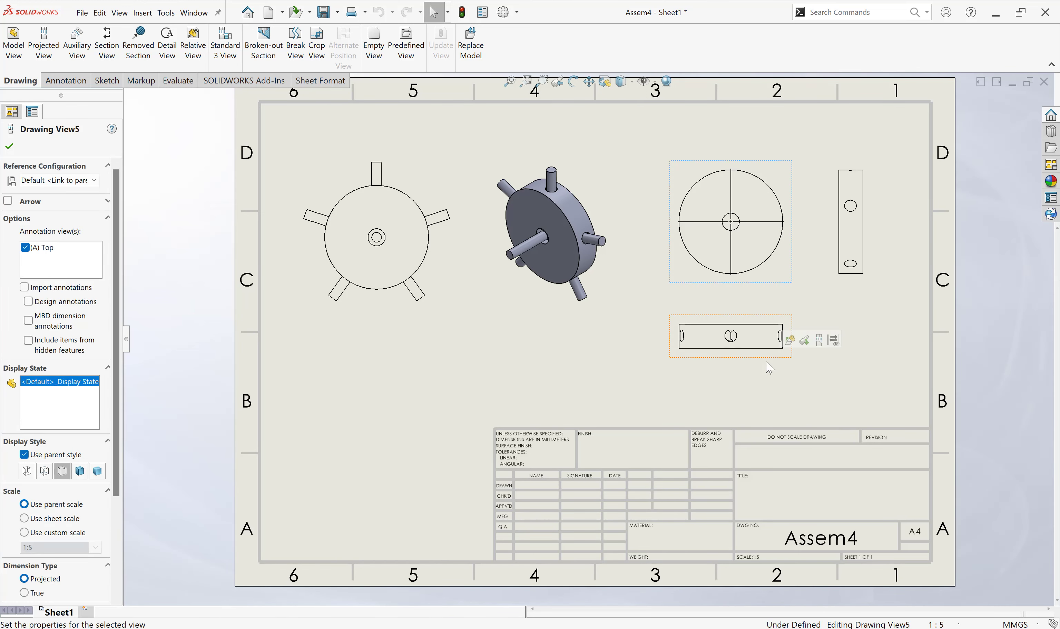
{"action": "left_click", "coordinate": [866, 277]}
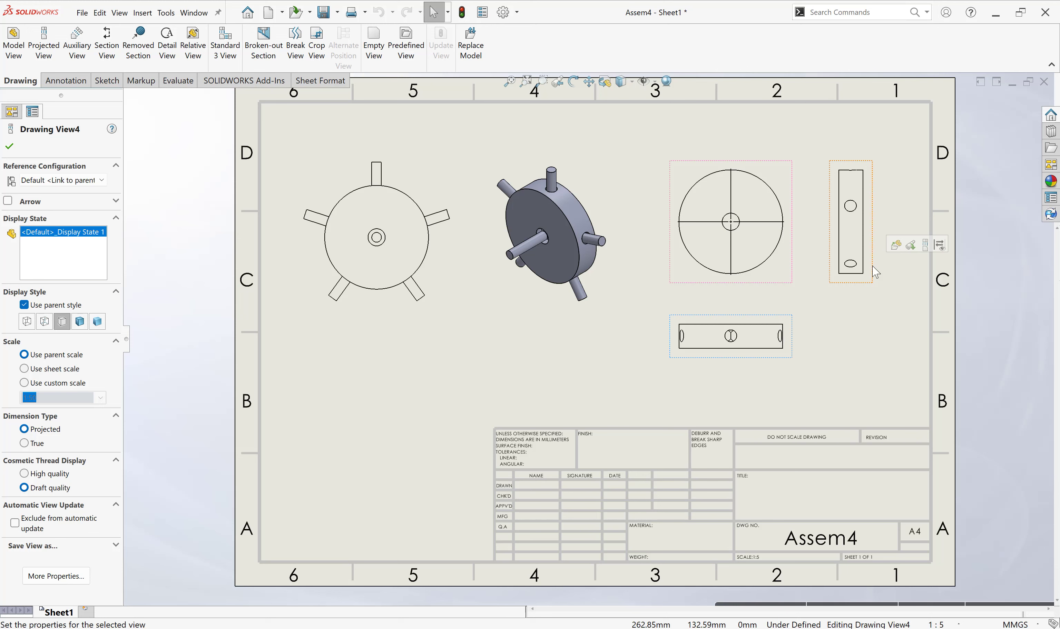
{"action": "left_click", "coordinate": [876, 341]}
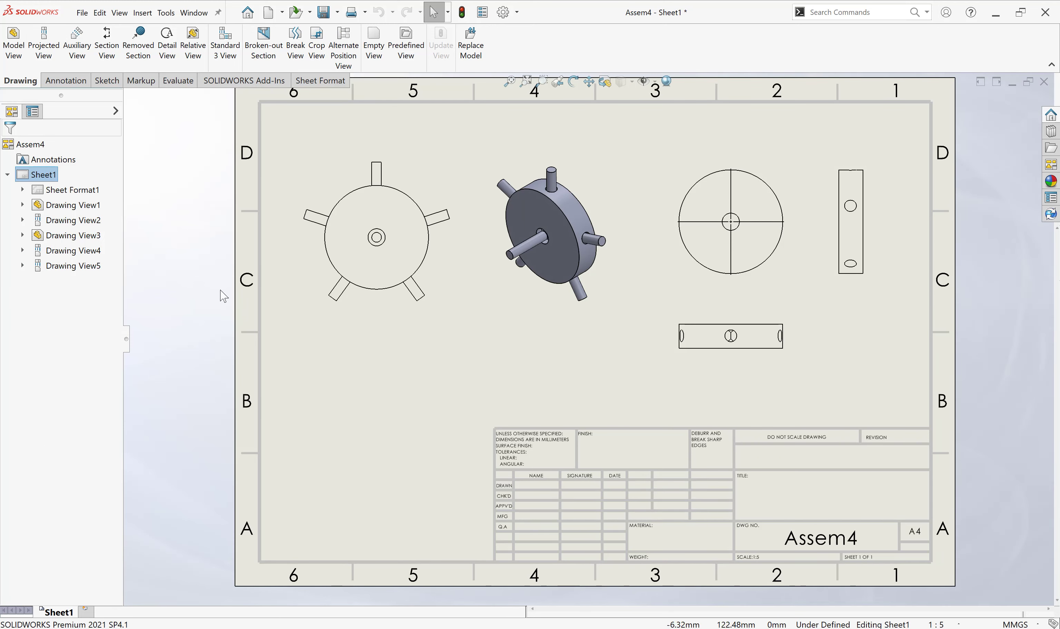
Step: Insert cylinder 2 as a lower-left view with a projected end view below it
{"action": "left_click", "coordinate": [13, 43]}
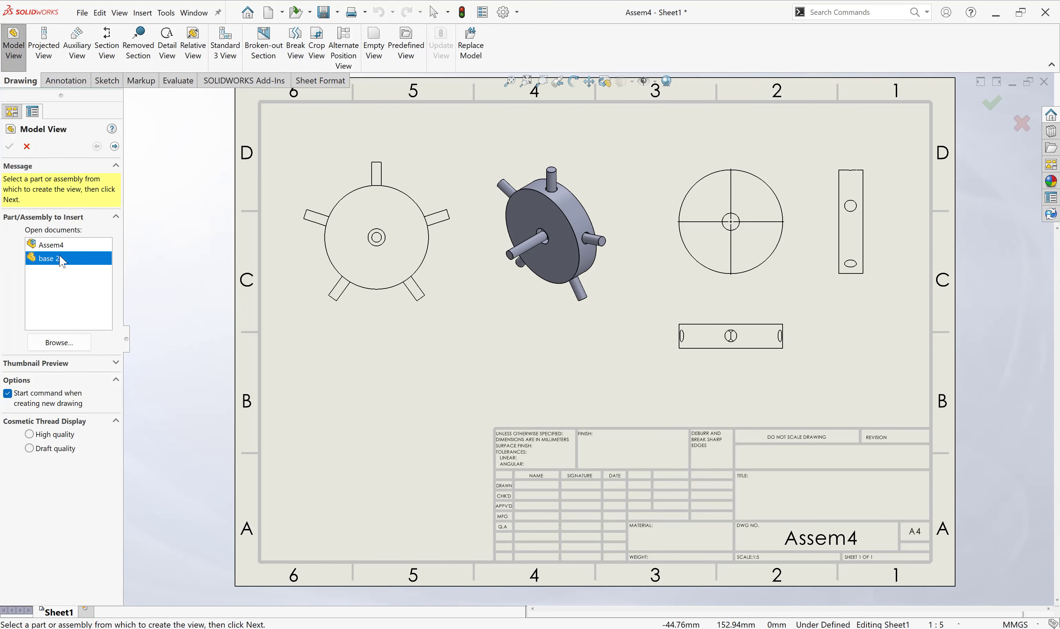
{"action": "left_click", "coordinate": [72, 341]}
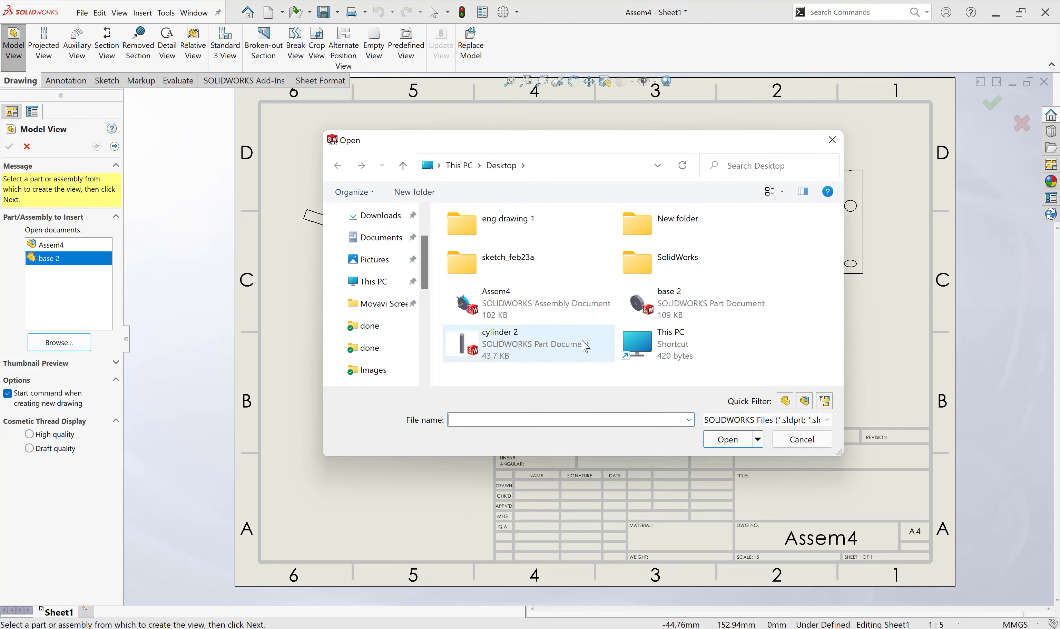
{"action": "left_click", "coordinate": [520, 344]}
{"action": "left_click", "coordinate": [727, 439]}
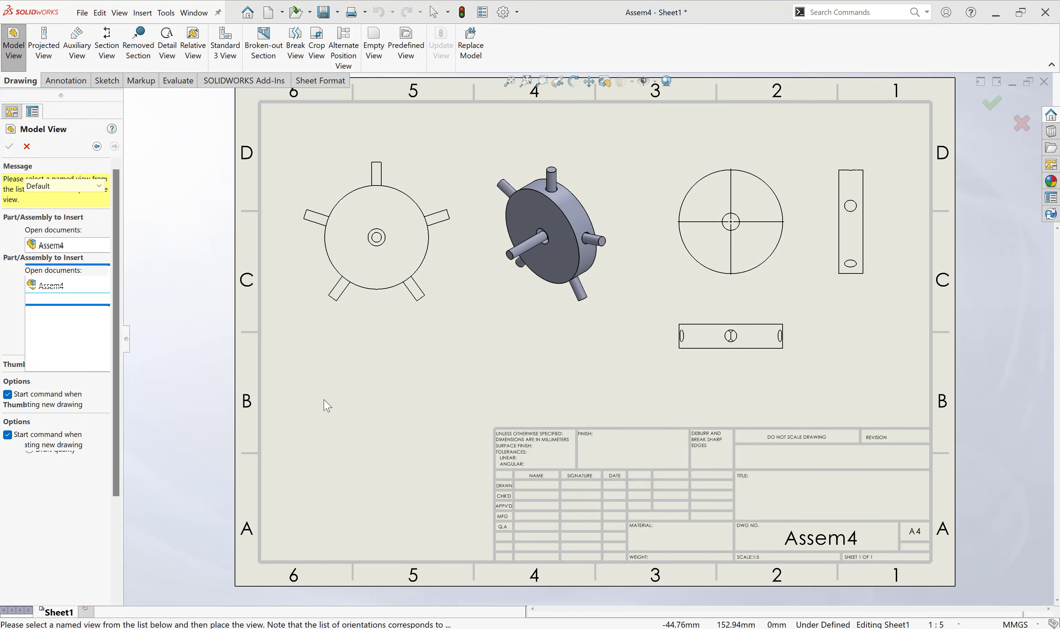
{"action": "left_click", "coordinate": [349, 414]}
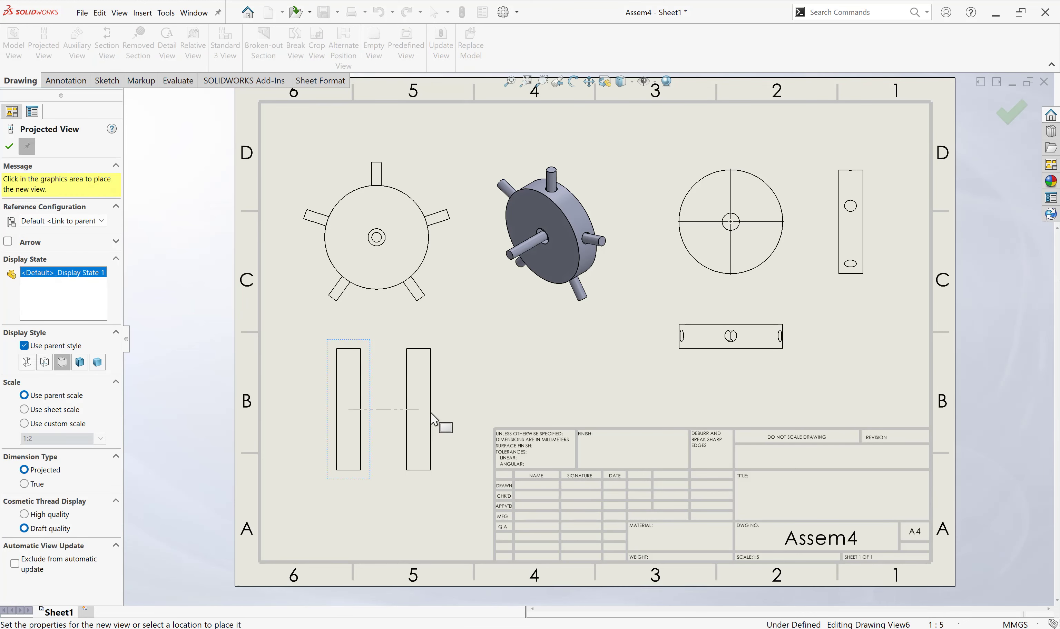
{"action": "left_click", "coordinate": [354, 525]}
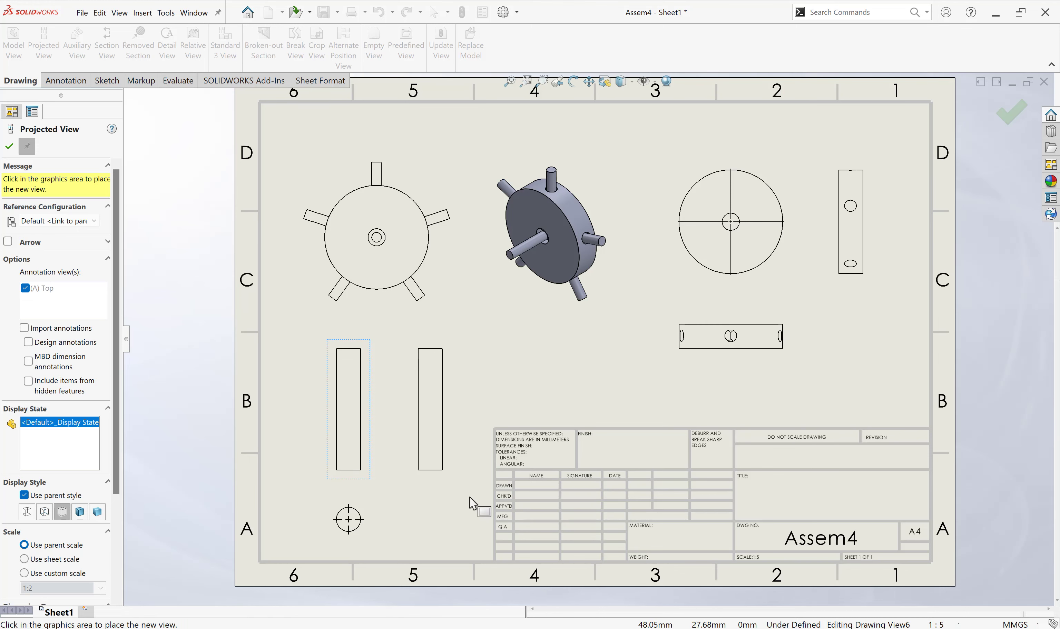
{"action": "key", "text": "Escape"}
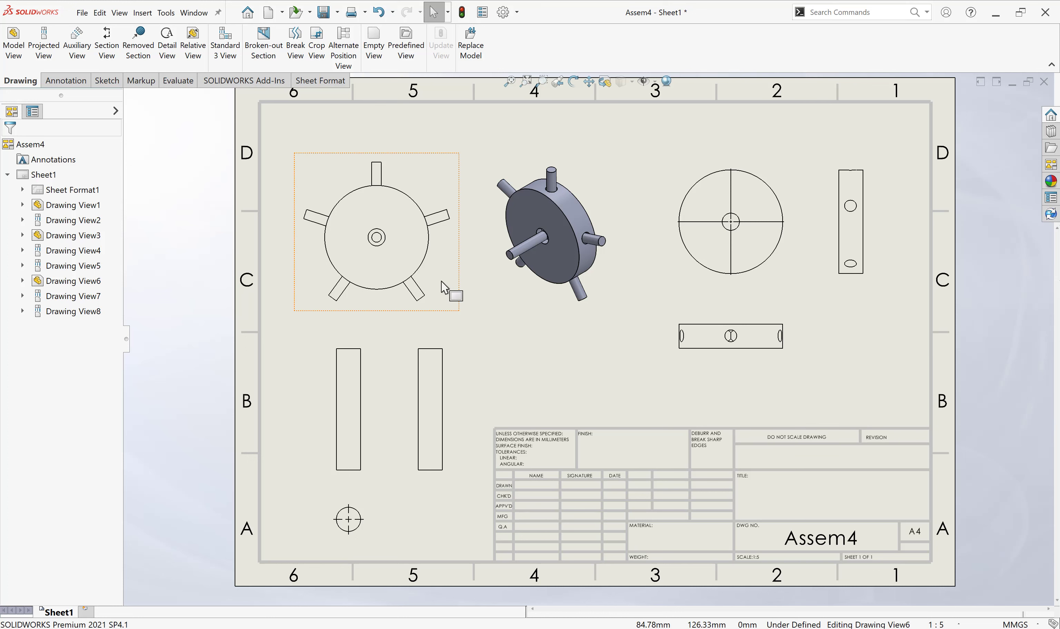
Step: Shift the base and isometric views up; toggle the cylinder view's shaded/hidden-line display
{"action": "left_click", "coordinate": [441, 239]}
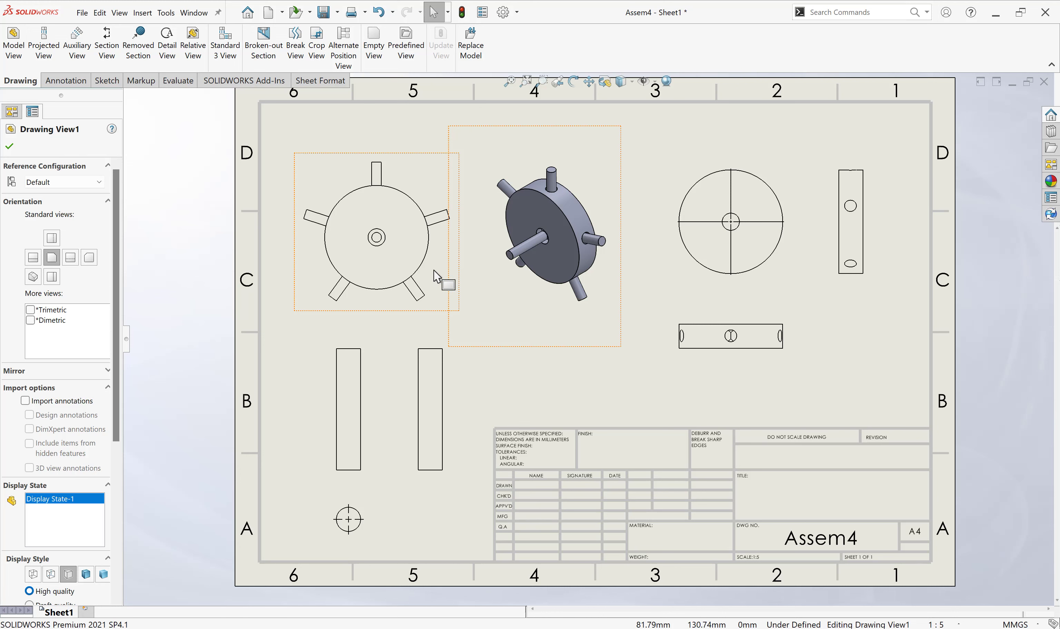
{"action": "left_click_drag", "start_coordinate": [432, 314], "coordinate": [424, 275]}
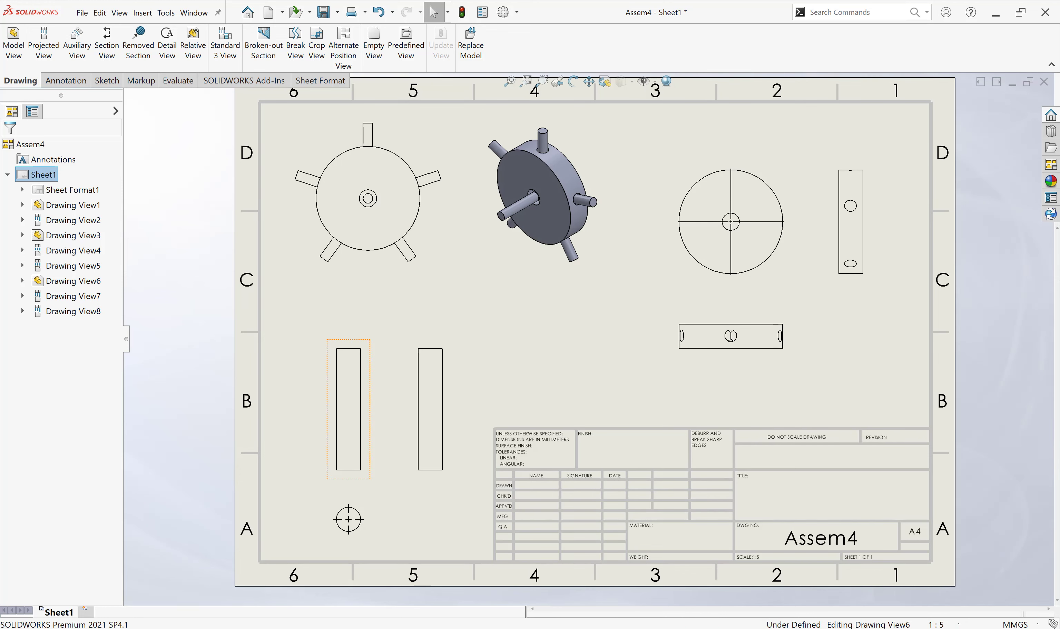
{"action": "left_click", "coordinate": [364, 372]}
{"action": "scroll", "coordinate": [87, 375], "scroll_direction": "down", "scroll_amount": 5}
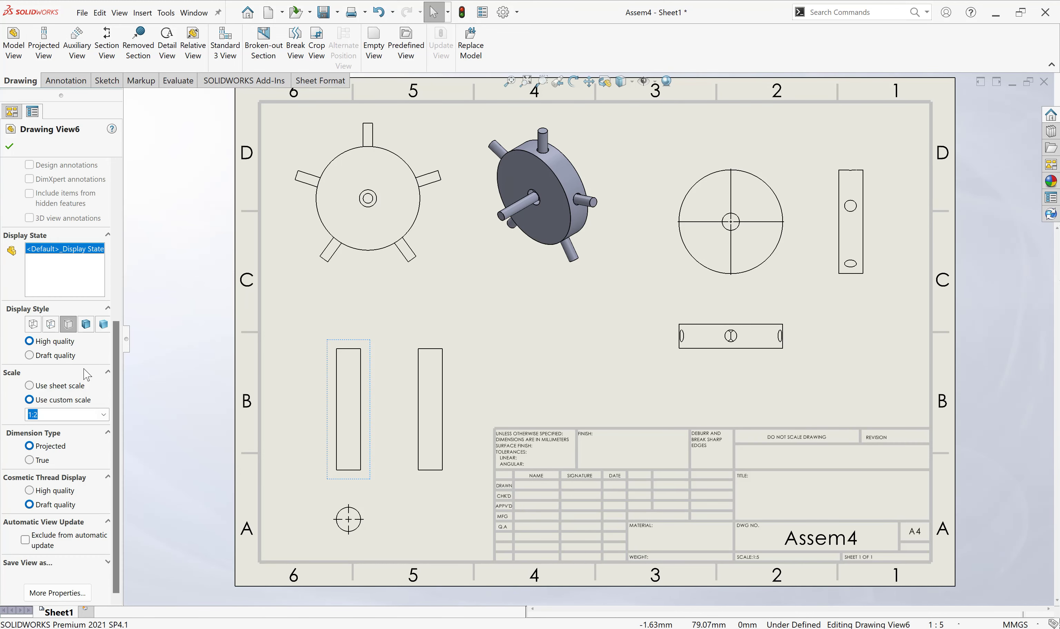
{"action": "left_click", "coordinate": [51, 325]}
{"action": "left_click", "coordinate": [85, 326]}
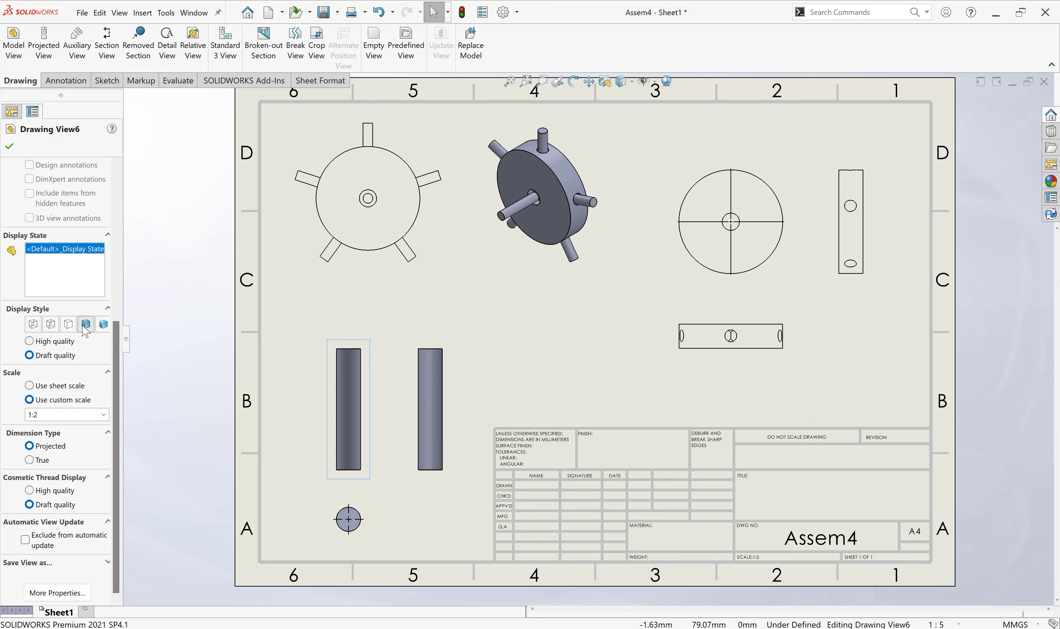
{"action": "left_click", "coordinate": [70, 325]}
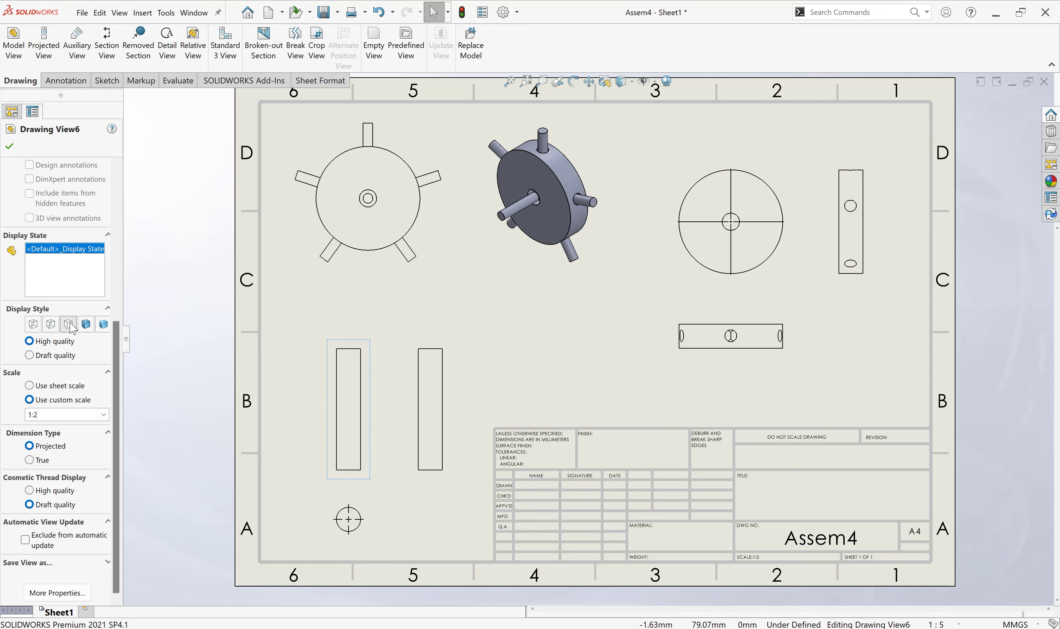
{"action": "left_click", "coordinate": [598, 350]}
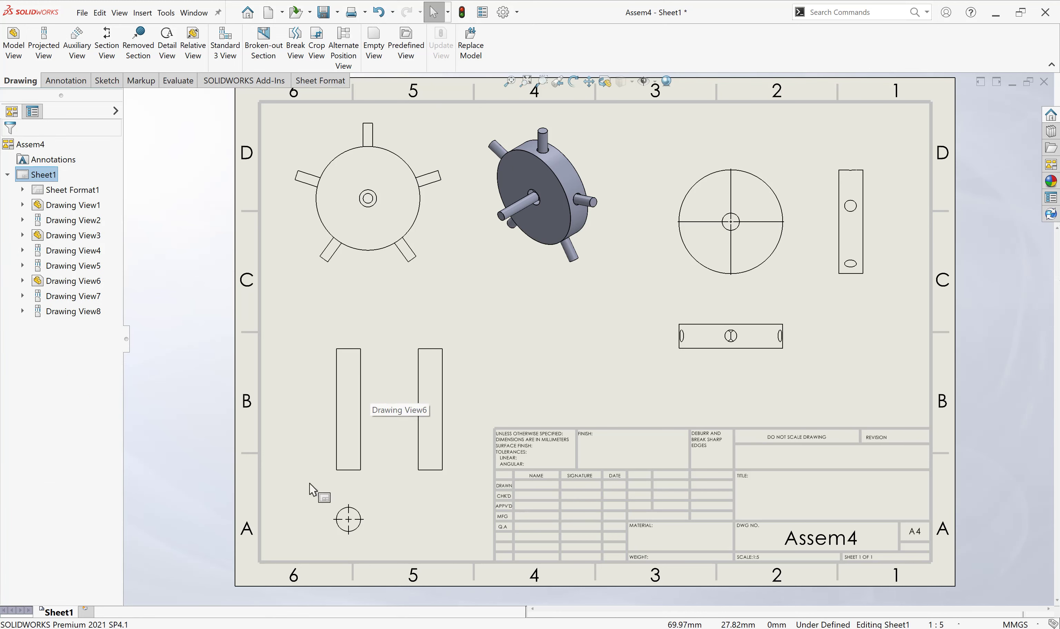
Step: Nudge the cylinder 2 views into position in the lower-left area
{"action": "mouse_move", "coordinate": [372, 428]}
{"action": "left_mouse_down"}
{"action": "mouse_move", "coordinate": [357, 392]}
{"action": "mouse_move", "coordinate": [344, 401]}
{"action": "left_mouse_up"}
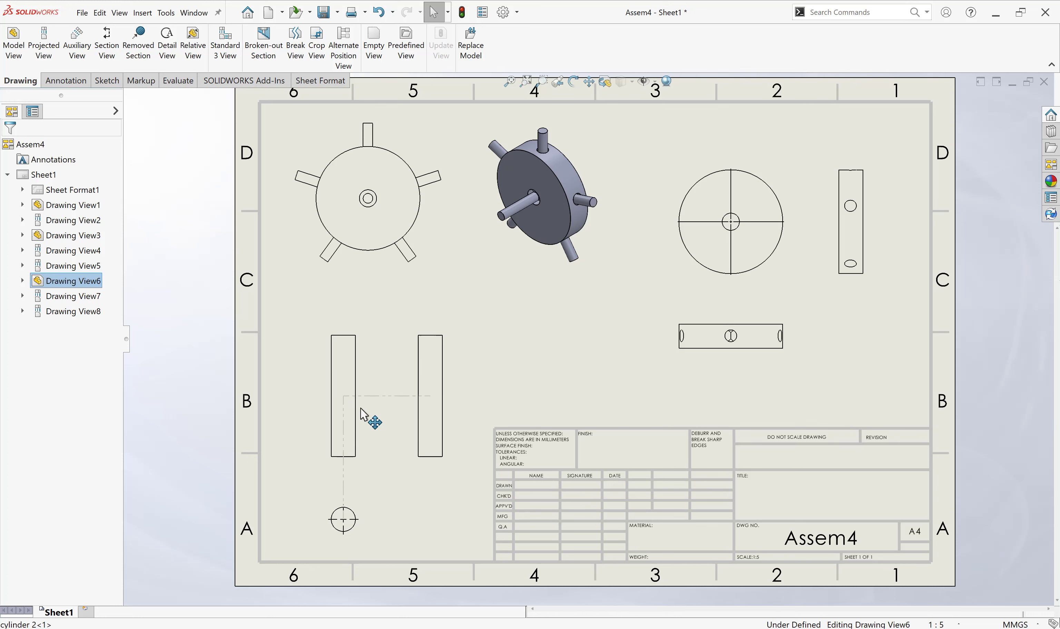
{"action": "left_click_drag", "start_coordinate": [344, 402], "coordinate": [351, 406]}
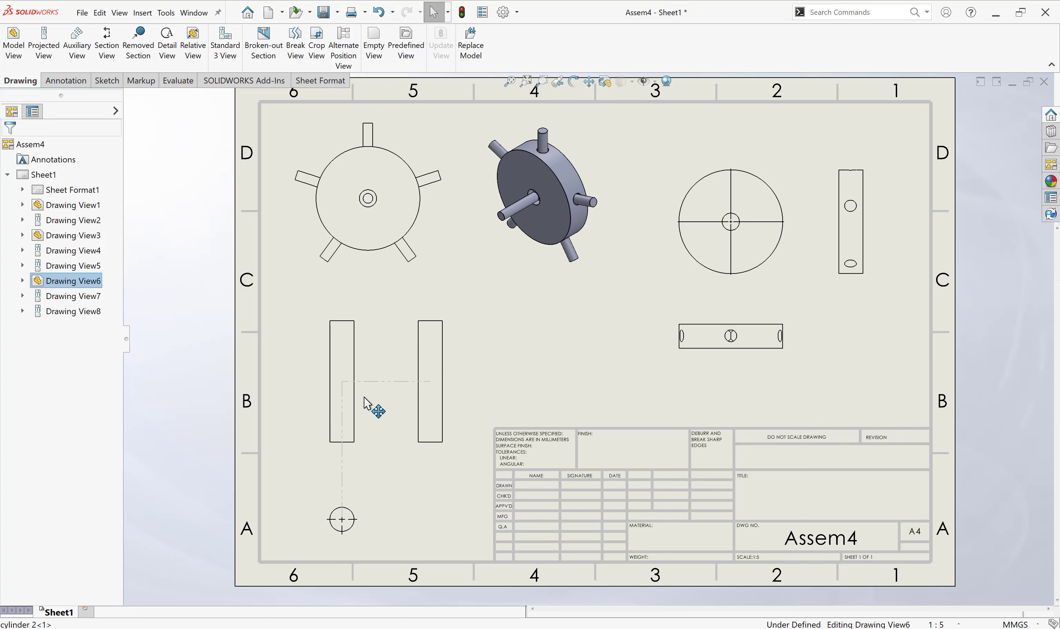
{"action": "left_click_drag", "start_coordinate": [352, 405], "coordinate": [348, 415]}
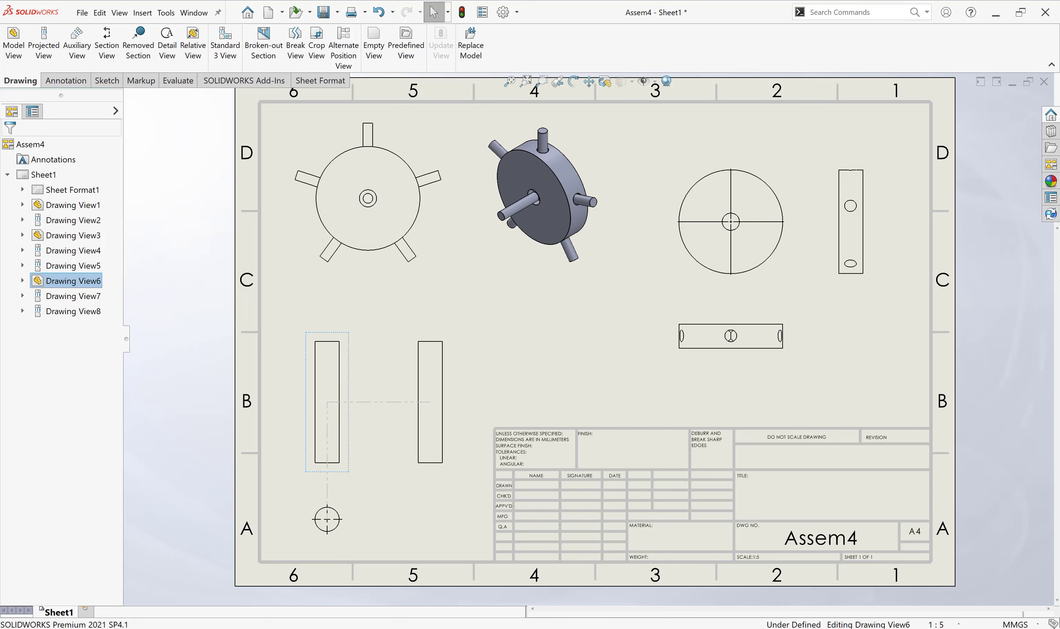
{"action": "left_click", "coordinate": [352, 421]}
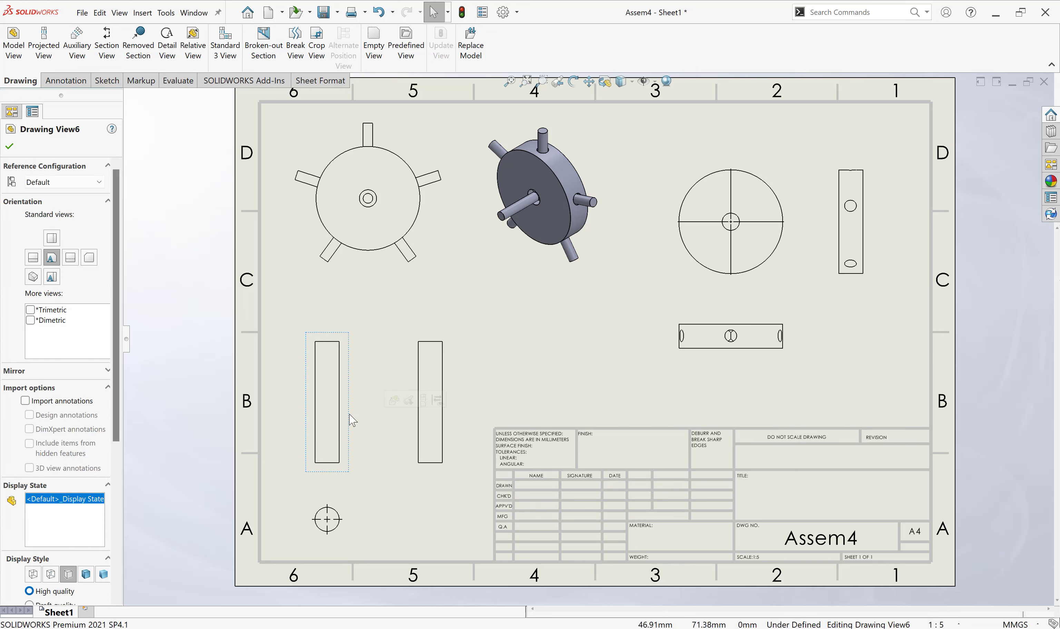
{"action": "mouse_move", "coordinate": [352, 421]}
{"action": "left_mouse_down"}
{"action": "mouse_move", "coordinate": [354, 404]}
{"action": "mouse_move", "coordinate": [406, 388]}
{"action": "mouse_move", "coordinate": [334, 419]}
{"action": "mouse_move", "coordinate": [354, 407]}
{"action": "left_mouse_up"}
{"action": "left_click_drag", "start_coordinate": [353, 402], "coordinate": [354, 407]}
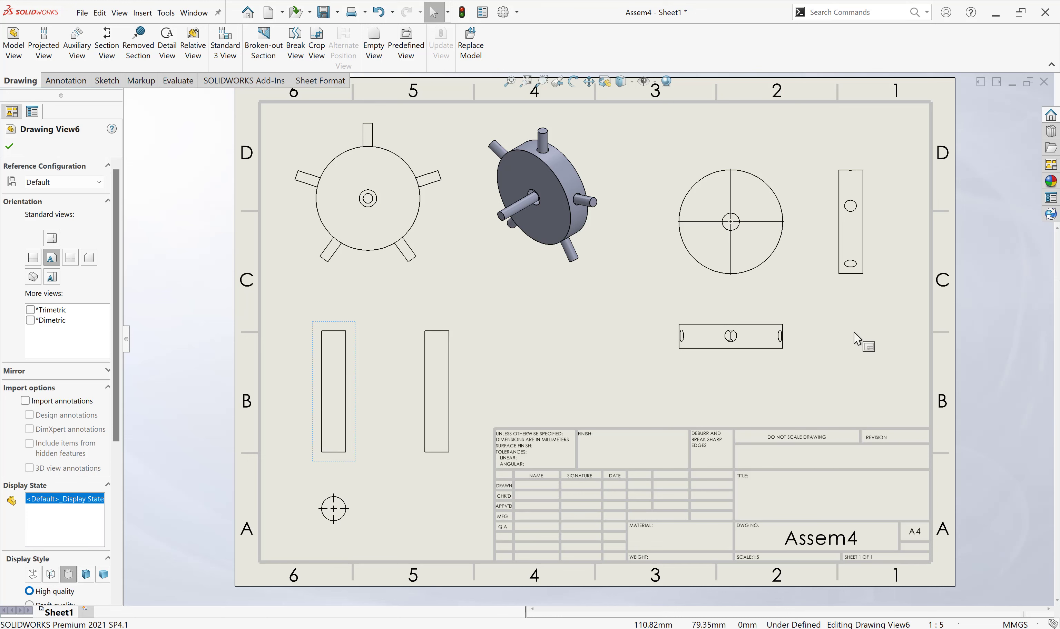
Step: Move the circle view down-right and the base view with its aligned views down
{"action": "left_click", "coordinate": [795, 286]}
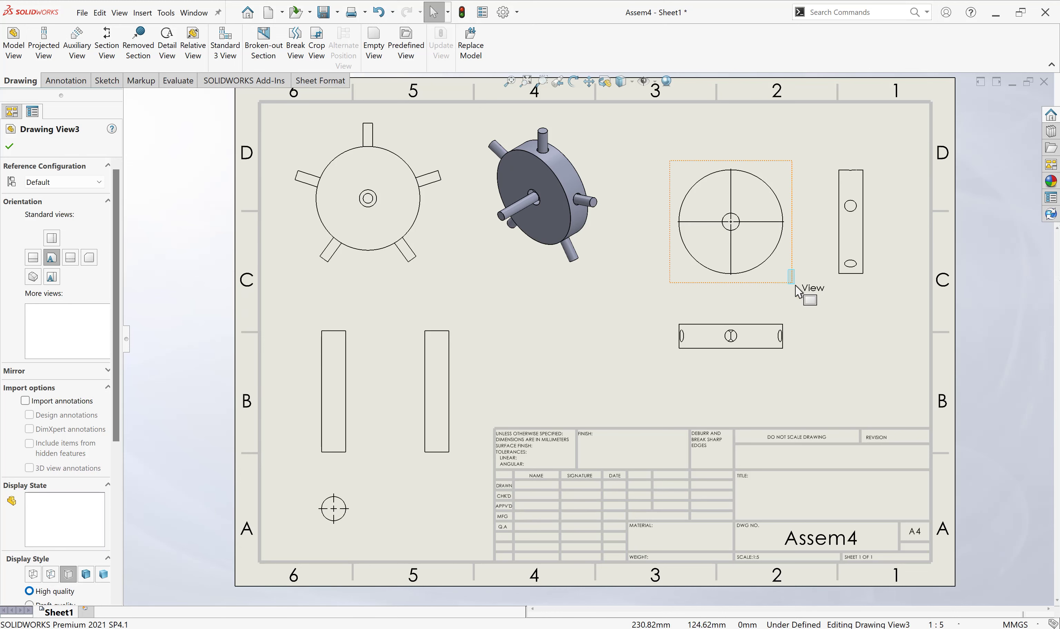
{"action": "left_click_drag", "start_coordinate": [795, 286], "coordinate": [804, 303]}
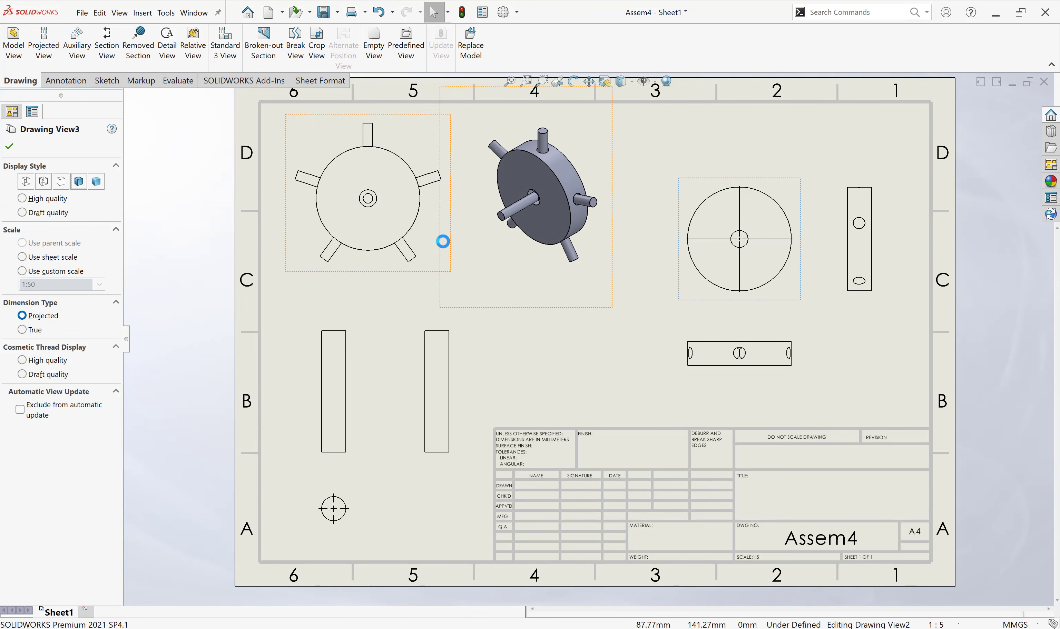
{"action": "left_click", "coordinate": [445, 257]}
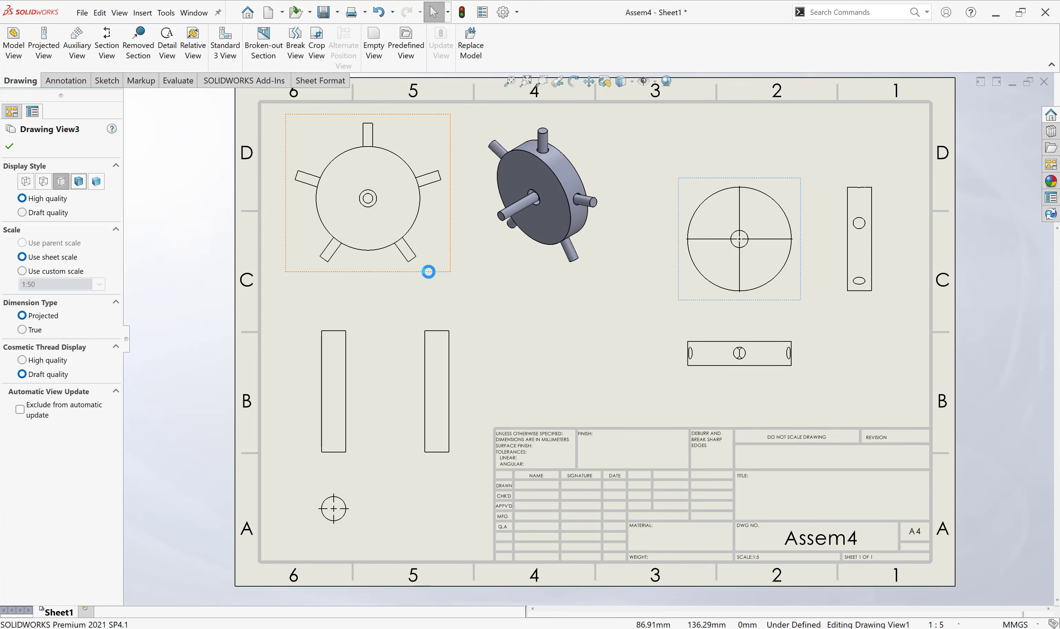
{"action": "left_click_drag", "start_coordinate": [428, 271], "coordinate": [431, 281]}
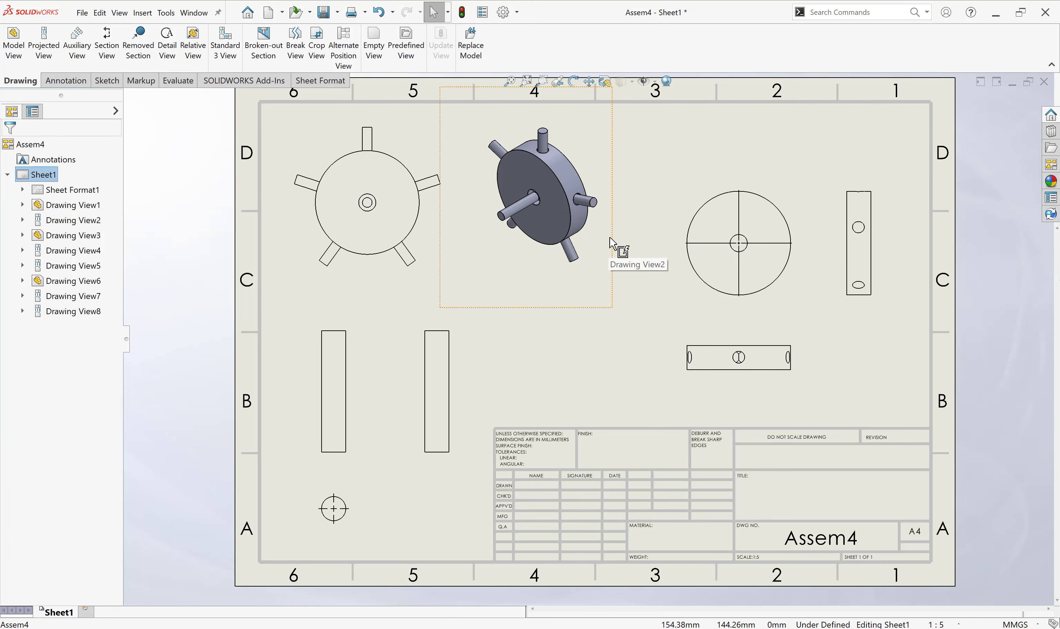
Step: Lower the isometric view, select the sheet and bring up the Annotation tools
{"action": "left_click_drag", "start_coordinate": [614, 258], "coordinate": [616, 287]}
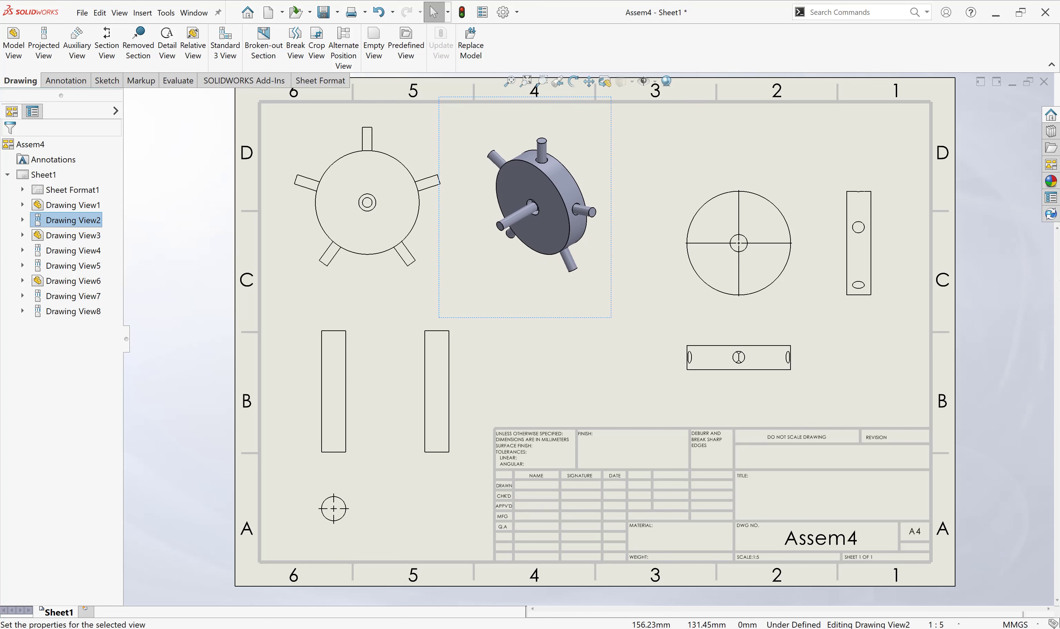
{"action": "left_click", "coordinate": [989, 333]}
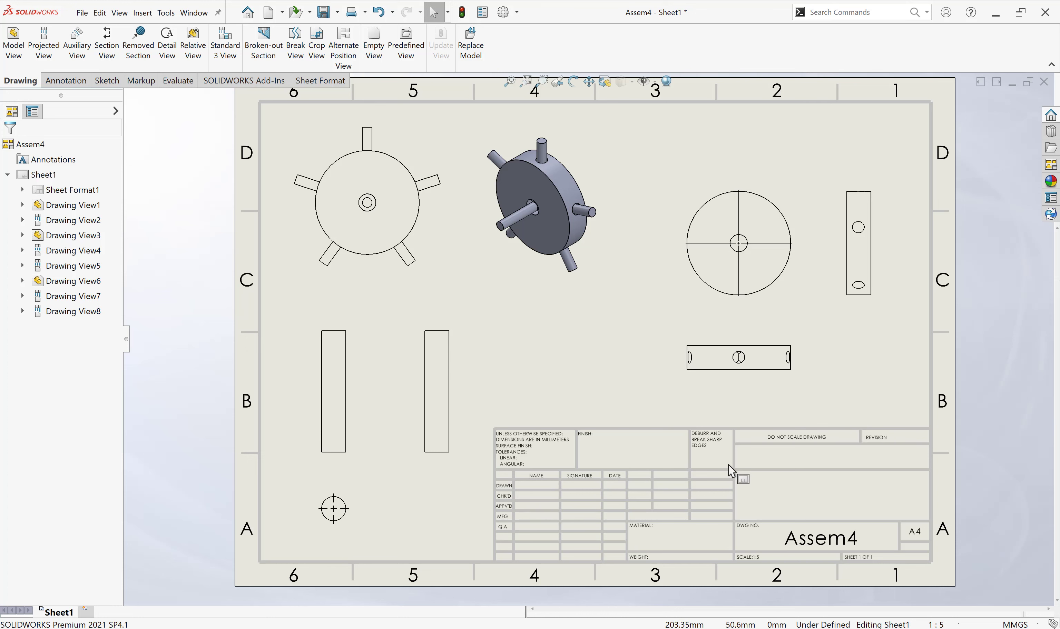
{"action": "left_click", "coordinate": [810, 462]}
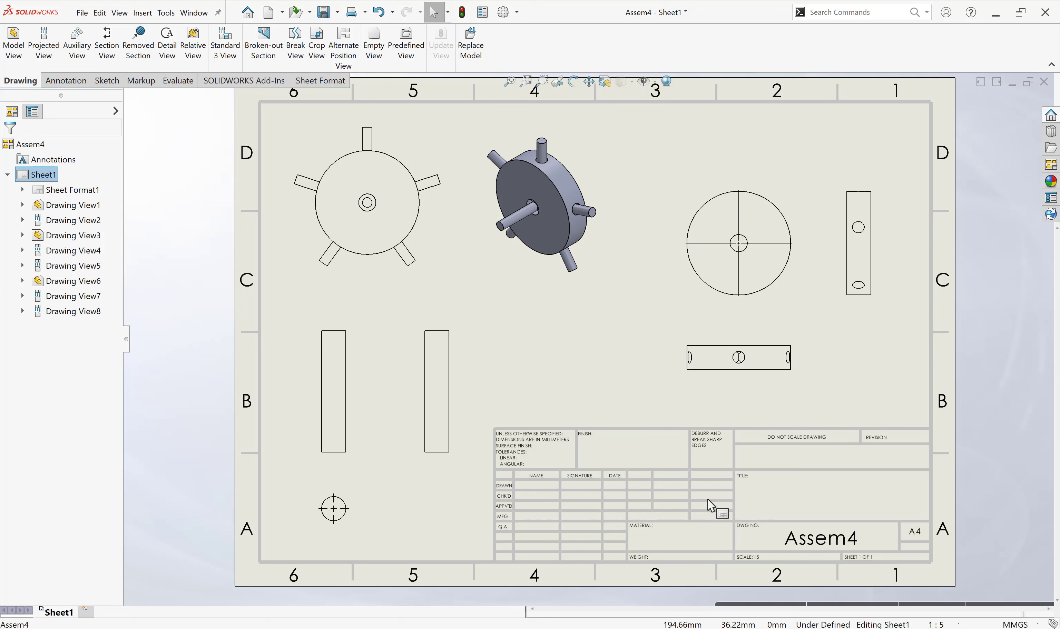
{"action": "left_click", "coordinate": [72, 82]}
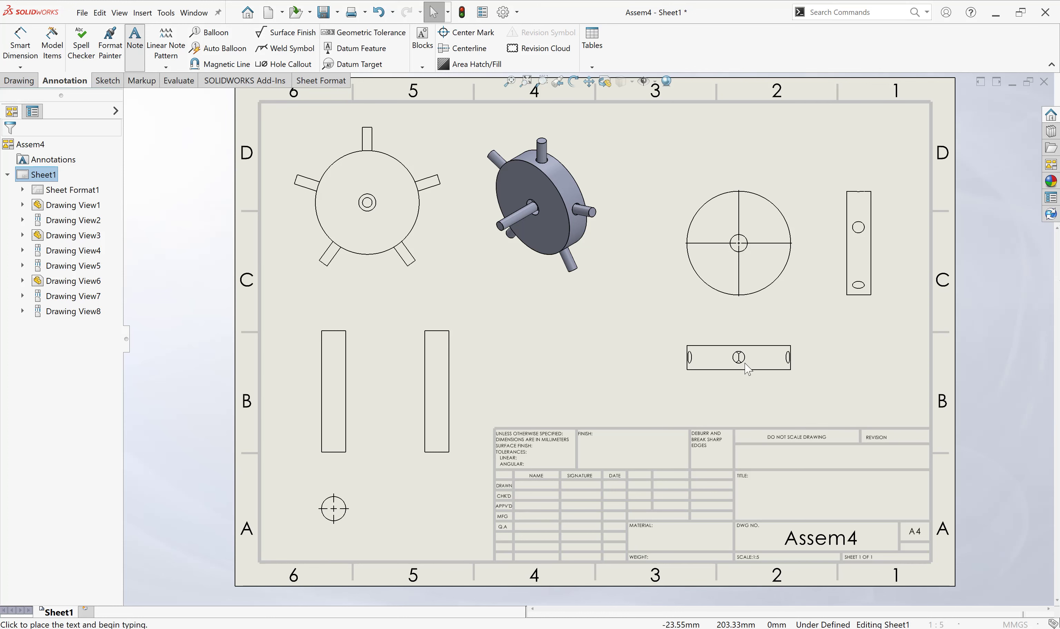
Step: Add a note reading 'Object 1' in the title block's TITLE field
{"action": "left_click", "coordinate": [749, 485]}
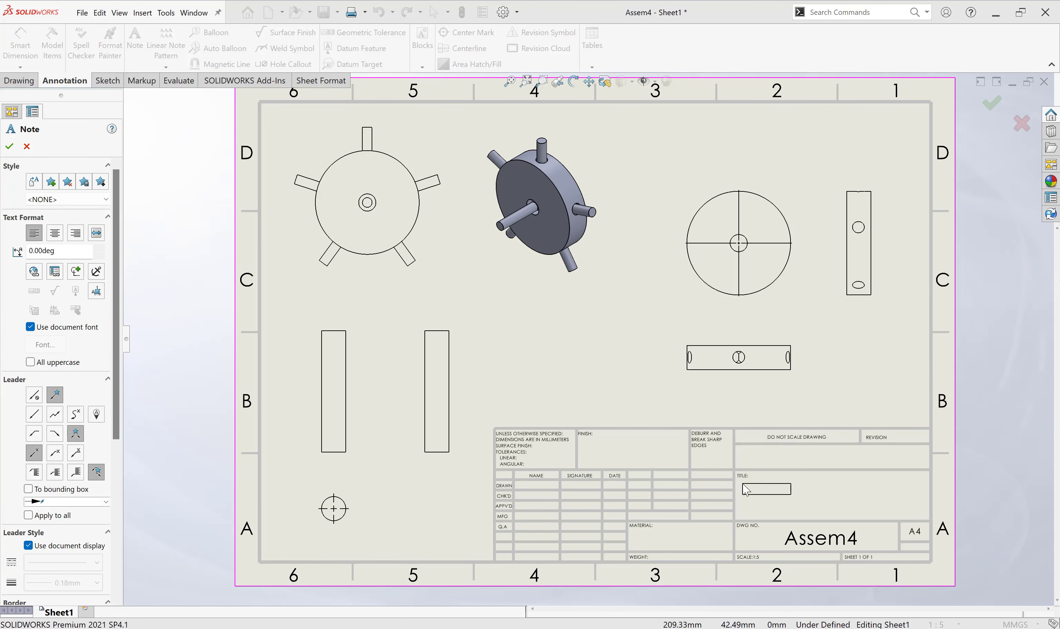
{"action": "type", "text": "XXXXXXX"}
{"action": "left_click", "coordinate": [769, 495]}
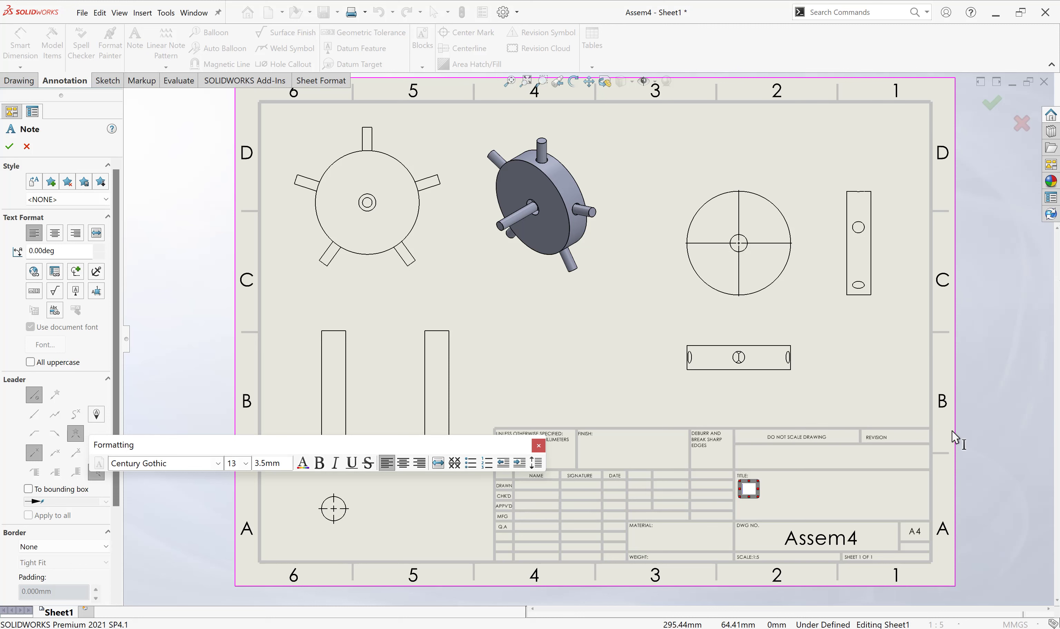
{"action": "type", "text": "C"}
{"action": "type", "text": "ject 1"}
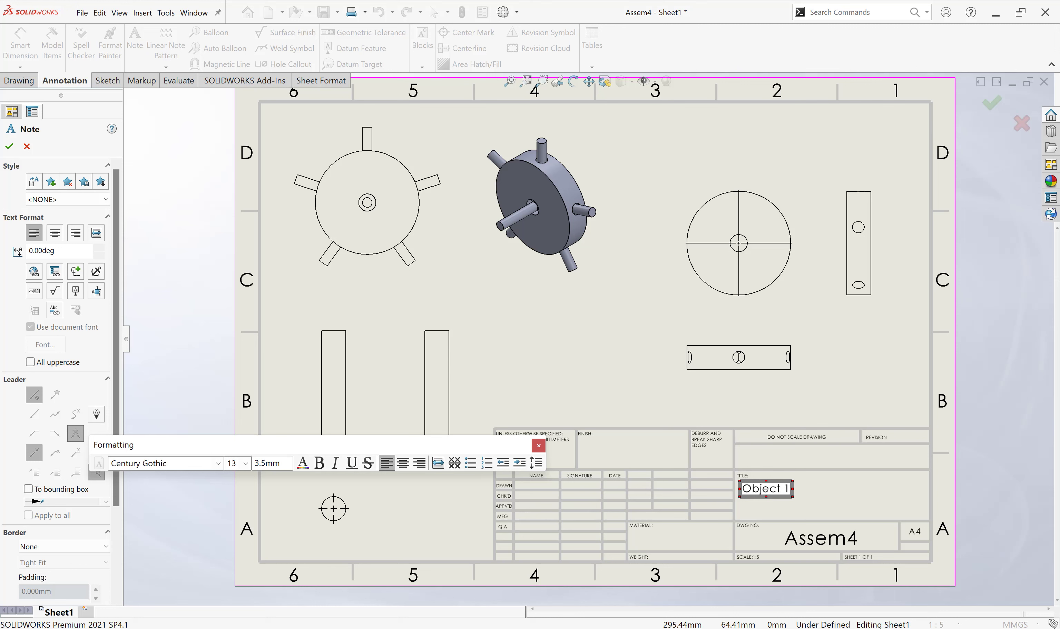
{"action": "left_click", "coordinate": [847, 502]}
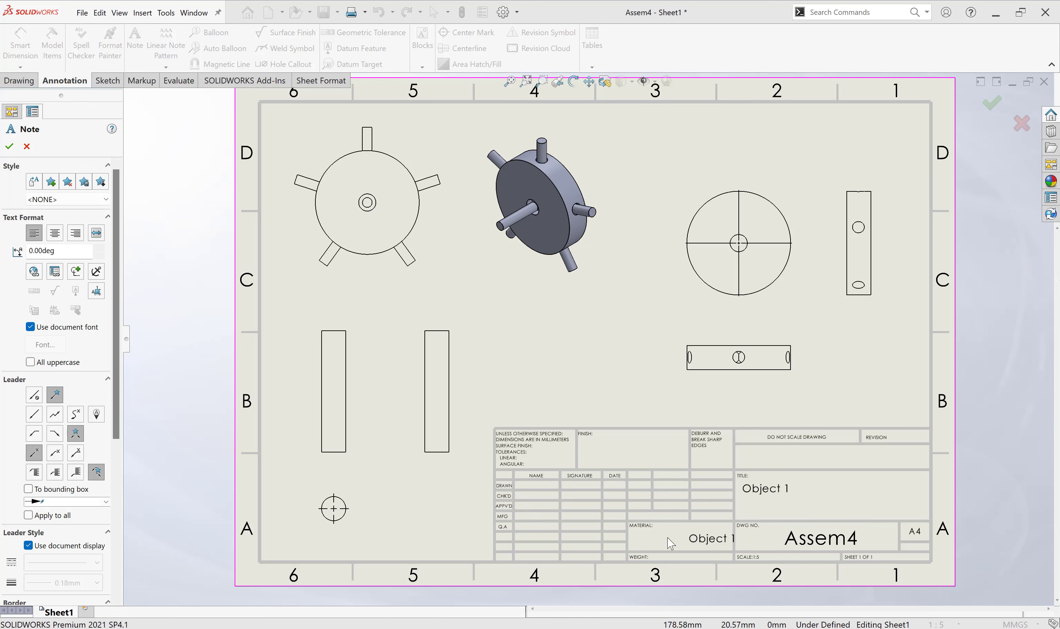
Step: Place a note in the MATERIAL cell reading 'steel', plus an extra steel note above TITLE
{"action": "left_click", "coordinate": [652, 543]}
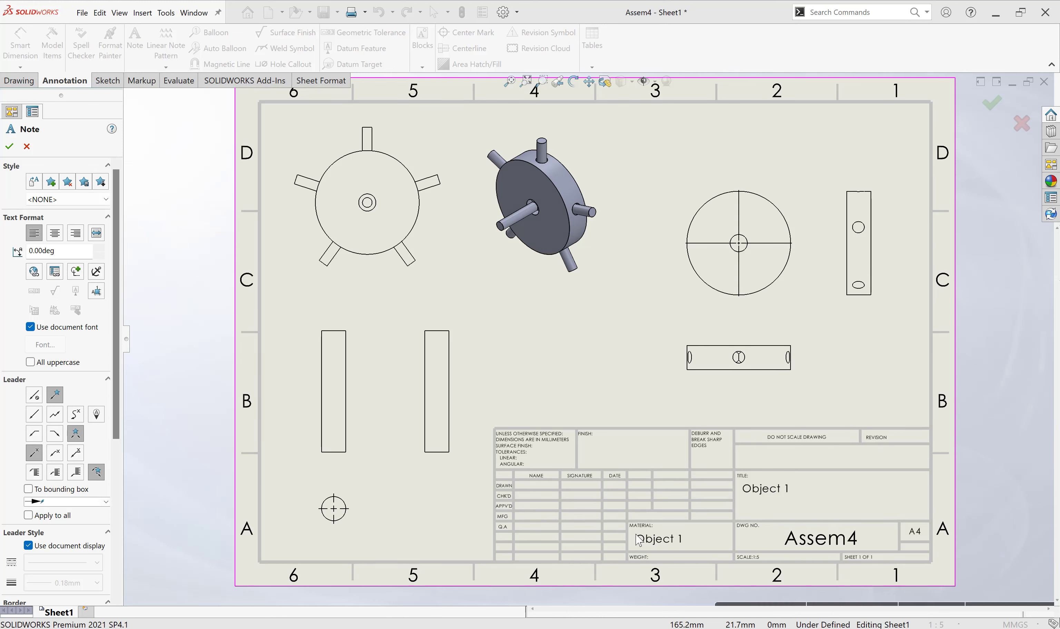
{"action": "double_click", "coordinate": [652, 544]}
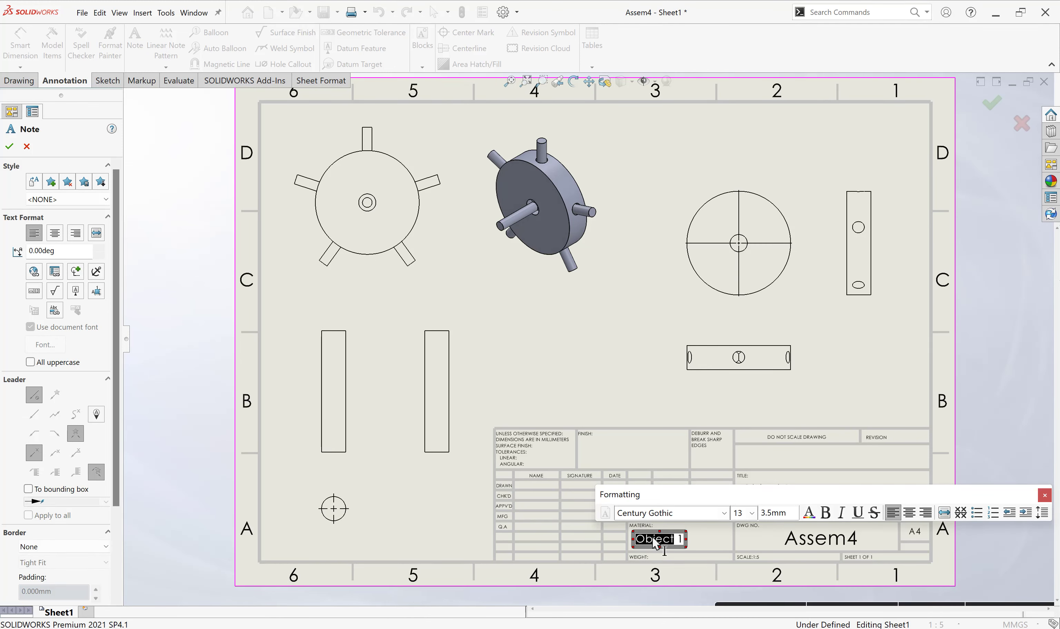
{"action": "left_click", "coordinate": [654, 542]}
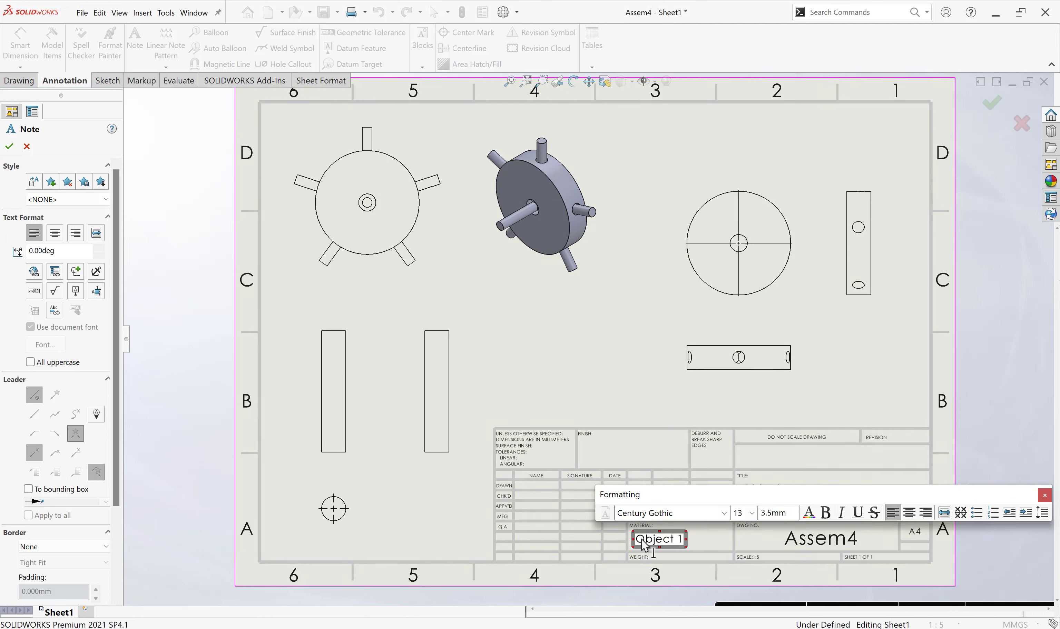
{"action": "left_click_drag", "start_coordinate": [639, 540], "coordinate": [687, 535]}
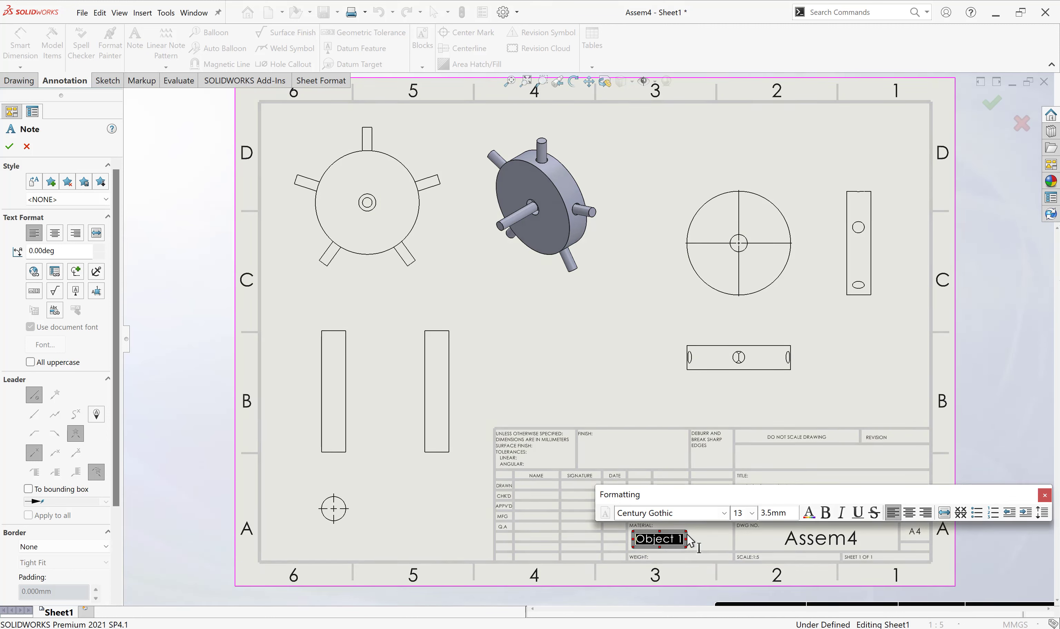
{"action": "key", "text": "Home"}
{"action": "type", "text": "steel"}
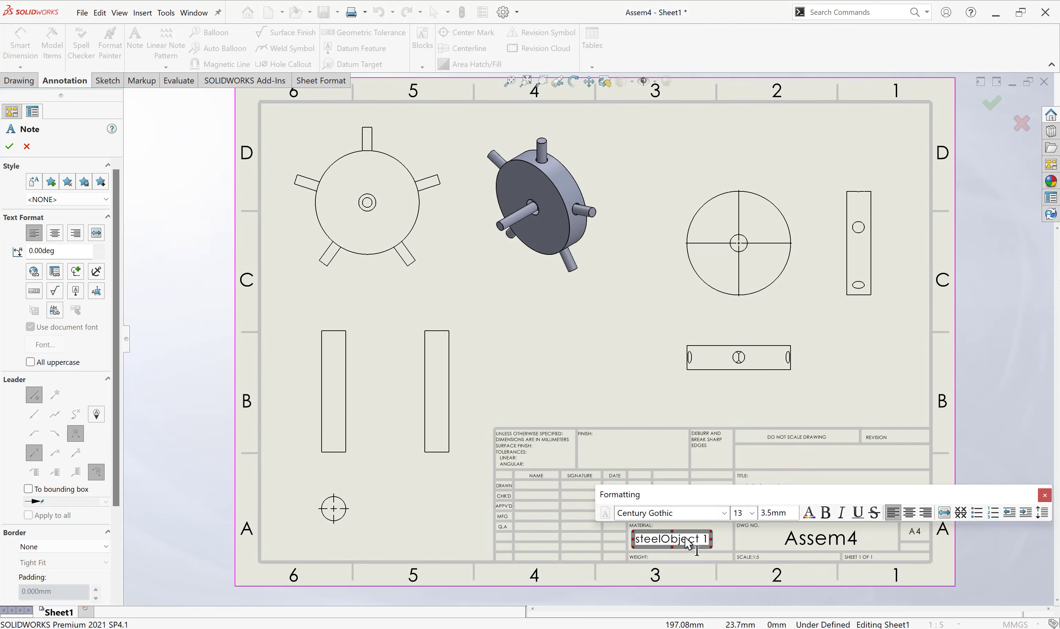
{"action": "key", "text": "Delete"}
{"action": "key", "text": "Delete"}
{"action": "key", "text": "Delete"}
{"action": "key", "text": "BackSpace"}
{"action": "key", "text": "BackSpace"}
{"action": "key", "text": "BackSpace"}
{"action": "key", "text": "BackSpace"}
{"action": "key", "text": "BackSpace"}
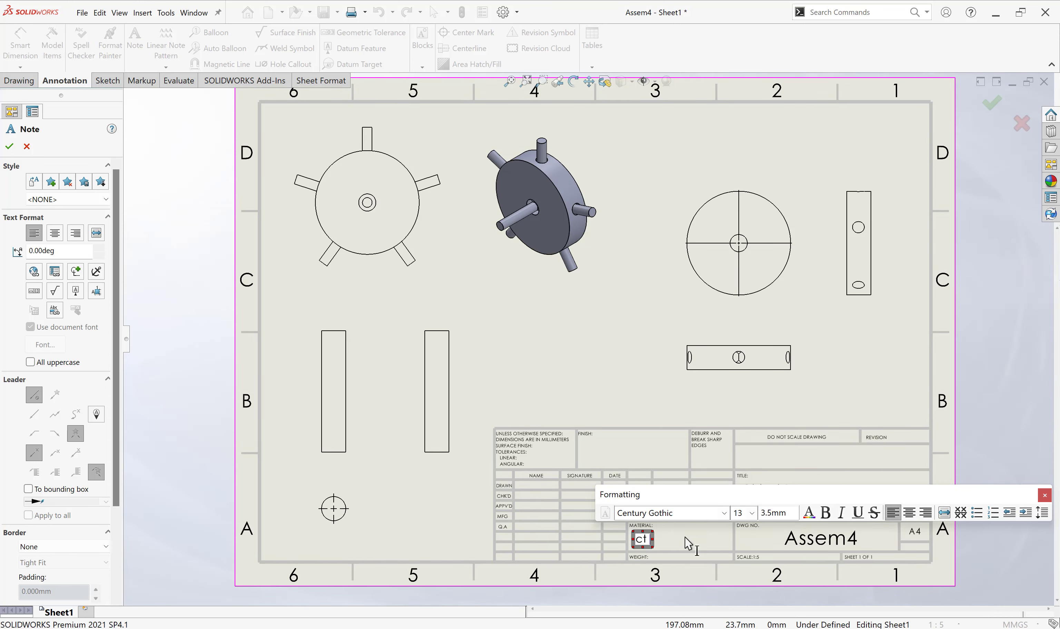
{"action": "type", "text": "steel"}
{"action": "key", "text": "Return"}
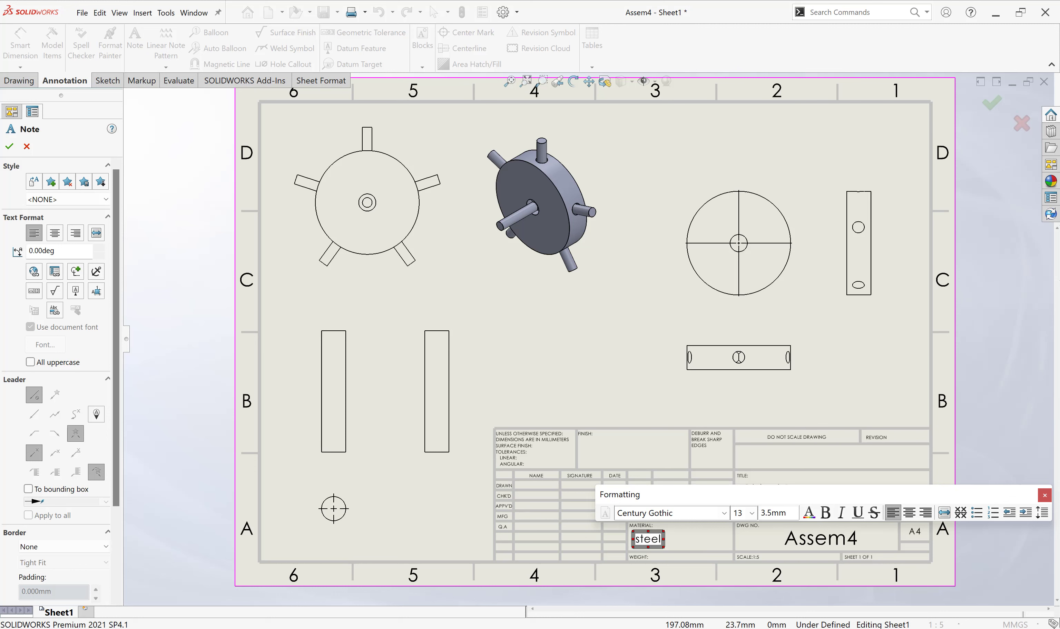
{"action": "left_click", "coordinate": [716, 431]}
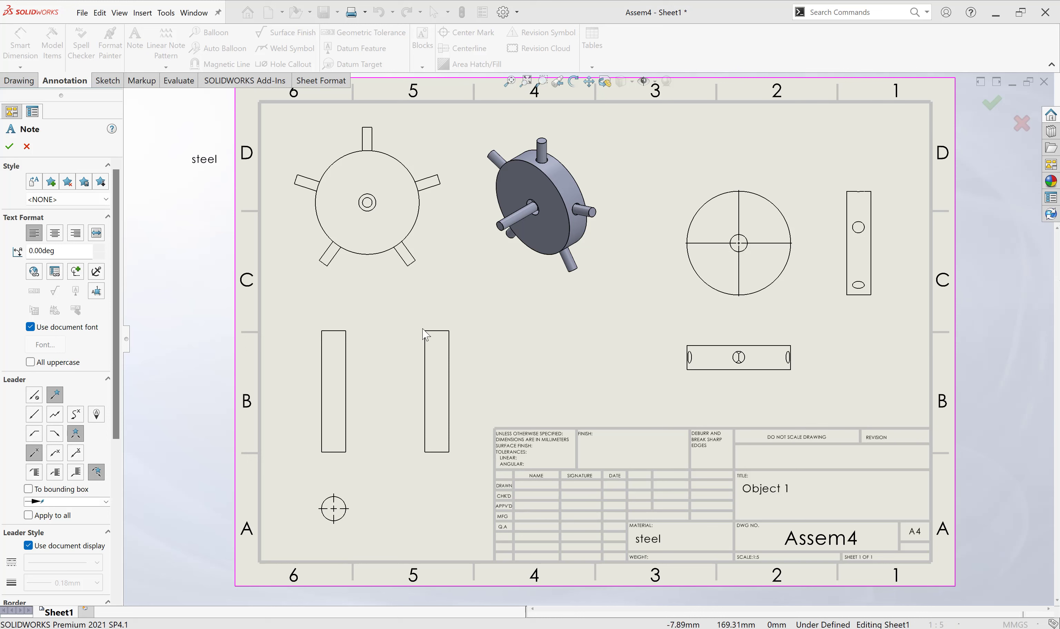
{"action": "left_click", "coordinate": [813, 500]}
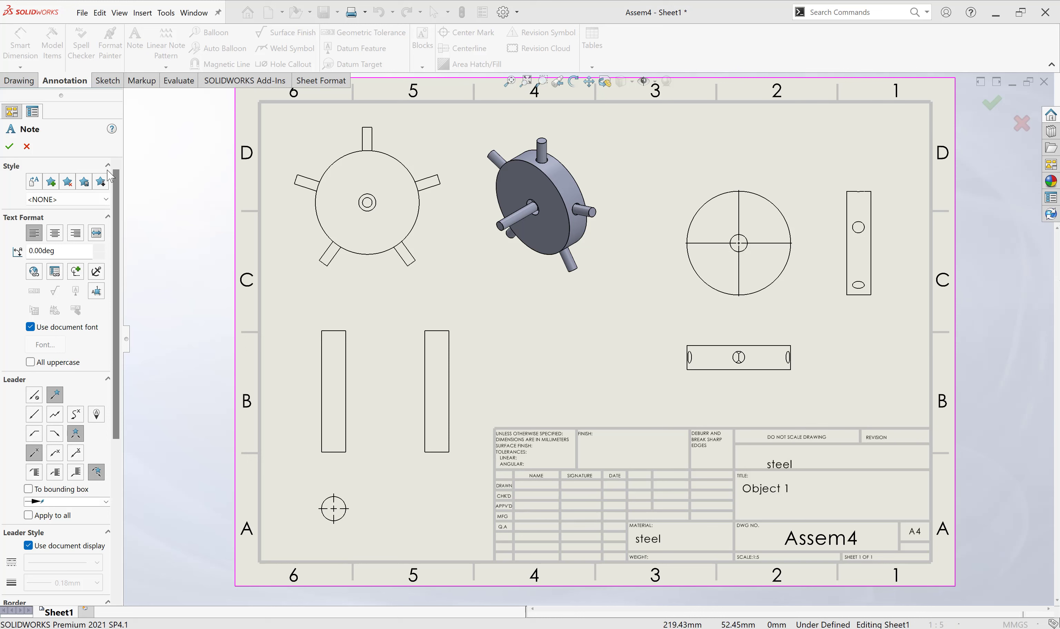
Step: Close the Note tool and return to the Drawing tools, cancelling a started Model View
{"action": "left_click", "coordinate": [26, 147]}
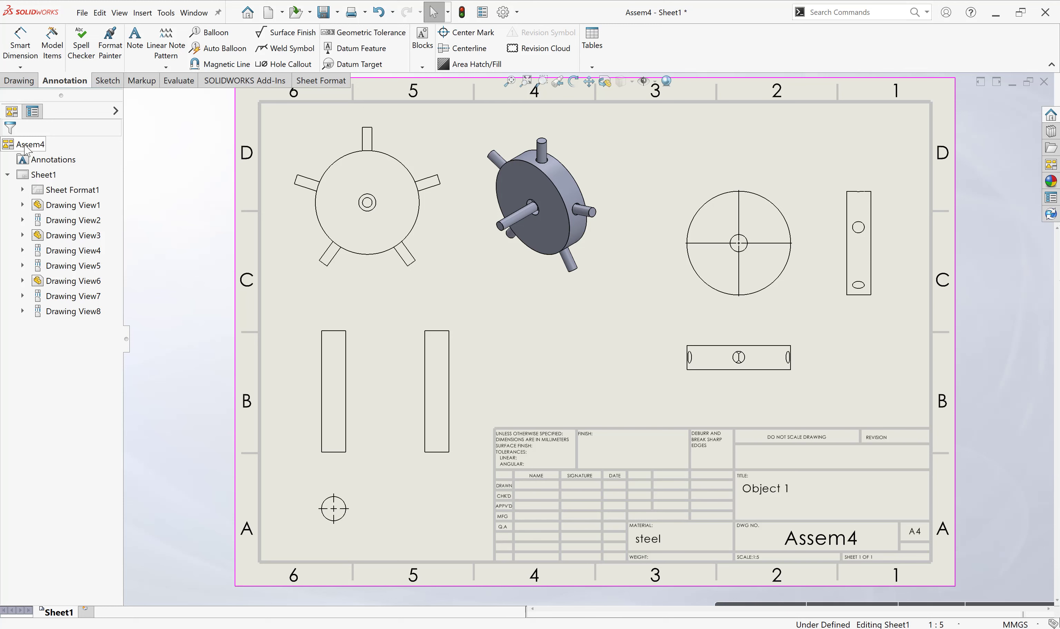
{"action": "left_click", "coordinate": [26, 88]}
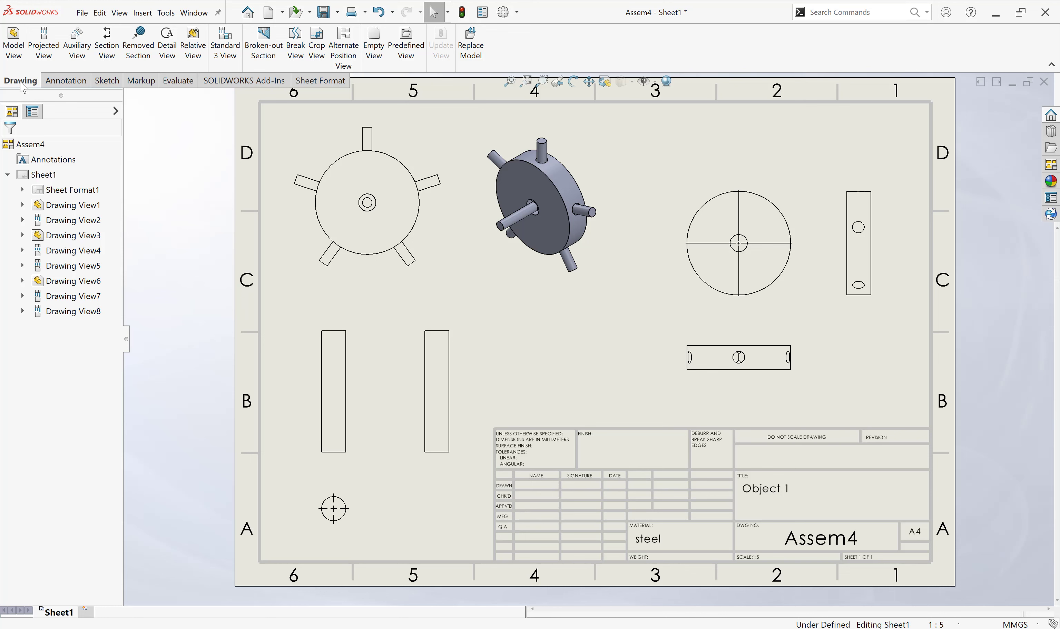
{"action": "left_click", "coordinate": [17, 51]}
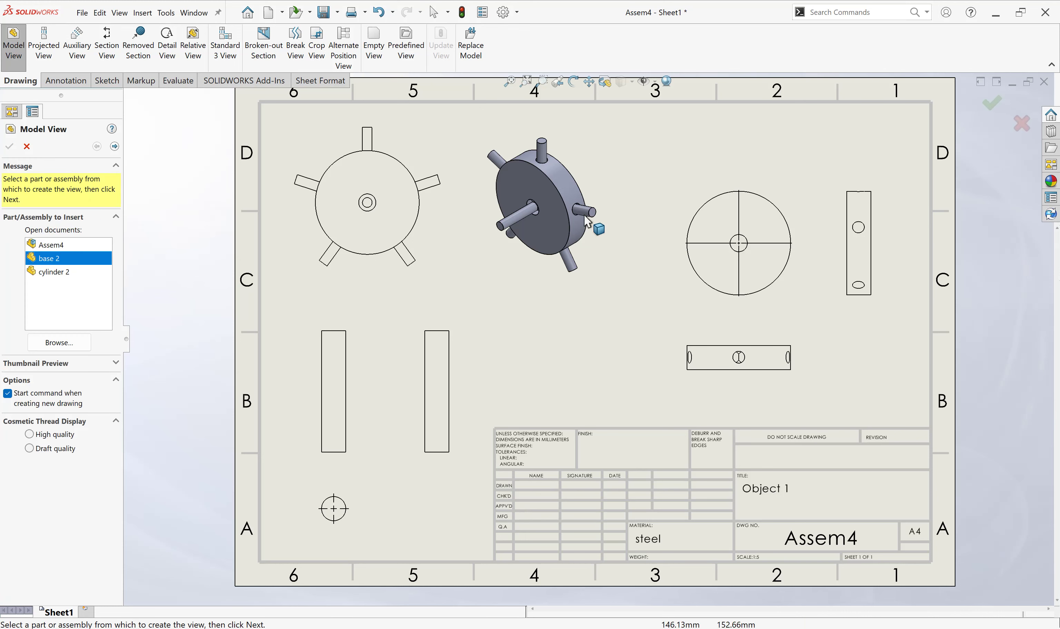
{"action": "left_click", "coordinate": [26, 147]}
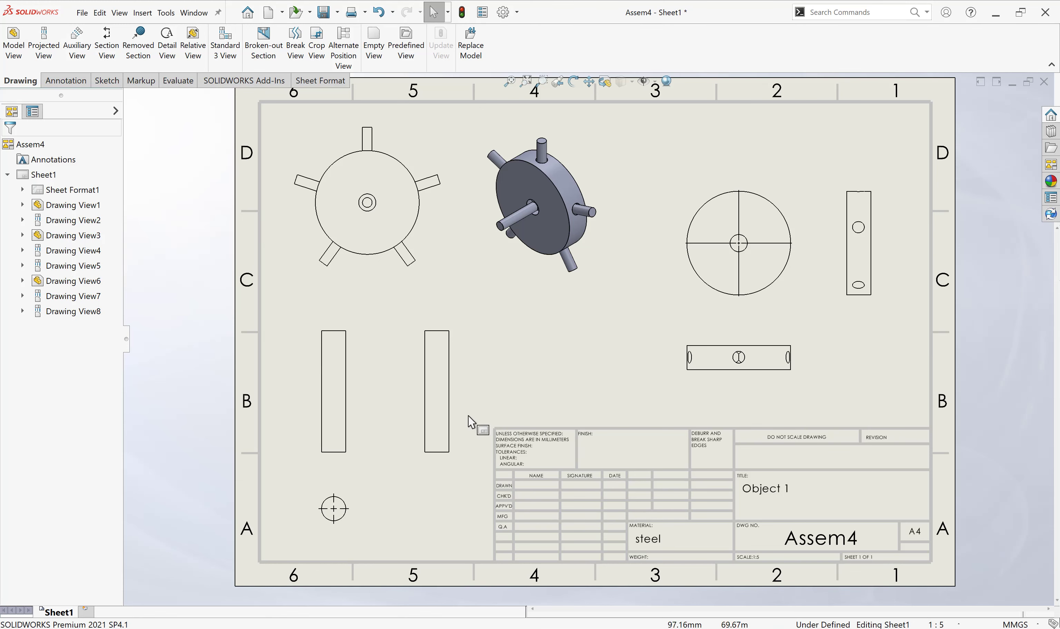
Step: Delete the right-hand rectangular side view, Drawing View7
{"action": "left_click", "coordinate": [457, 413]}
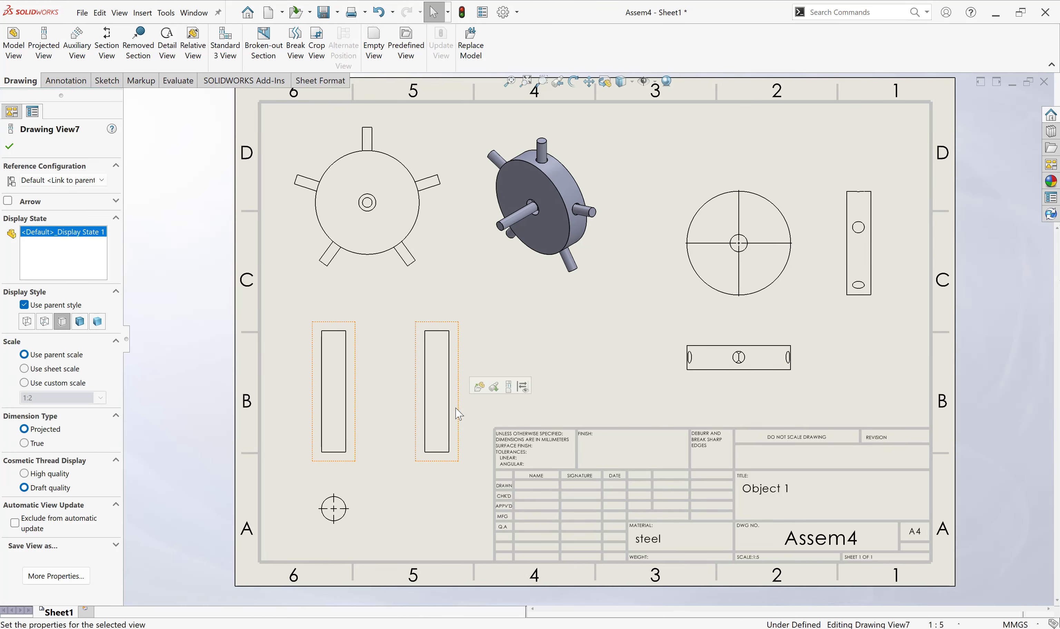
{"action": "key", "text": "Delete"}
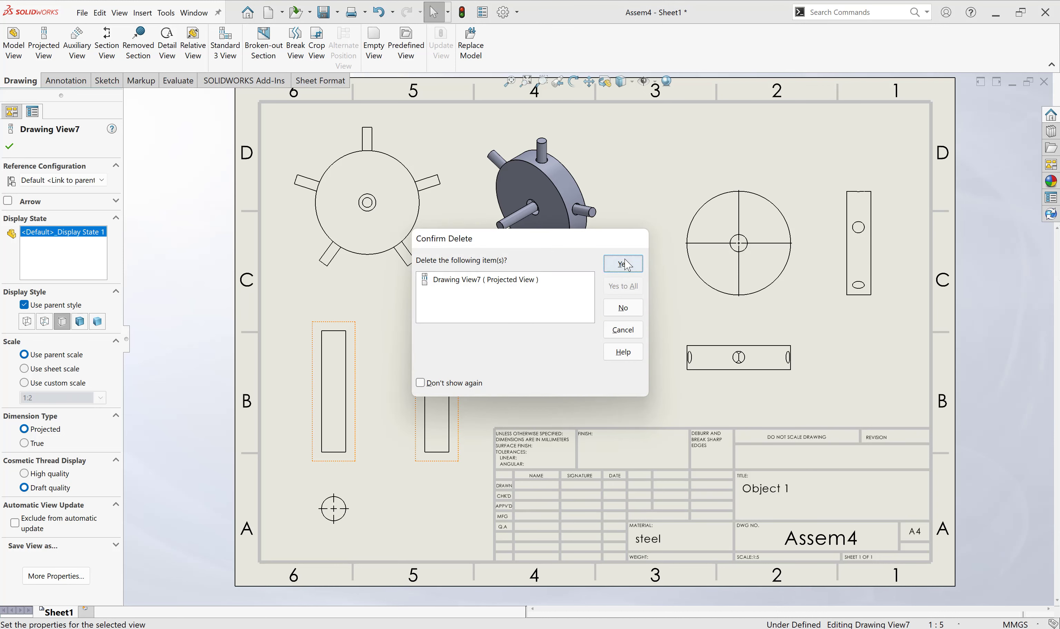
{"action": "left_click", "coordinate": [623, 264]}
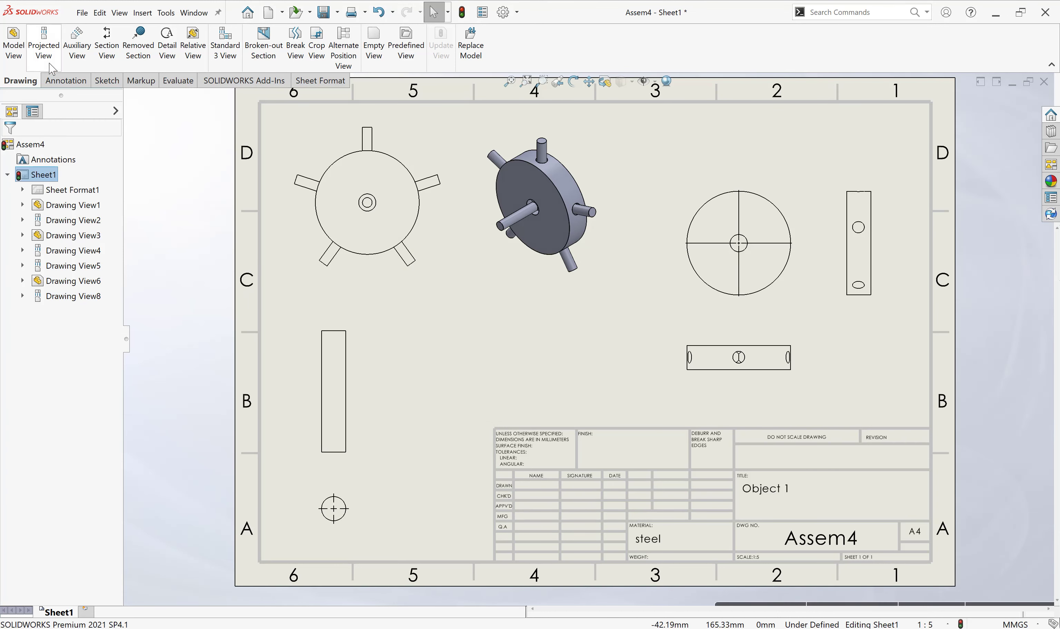
Step: Project a new side view from Drawing View6, placed close on its right
{"action": "left_click", "coordinate": [43, 47]}
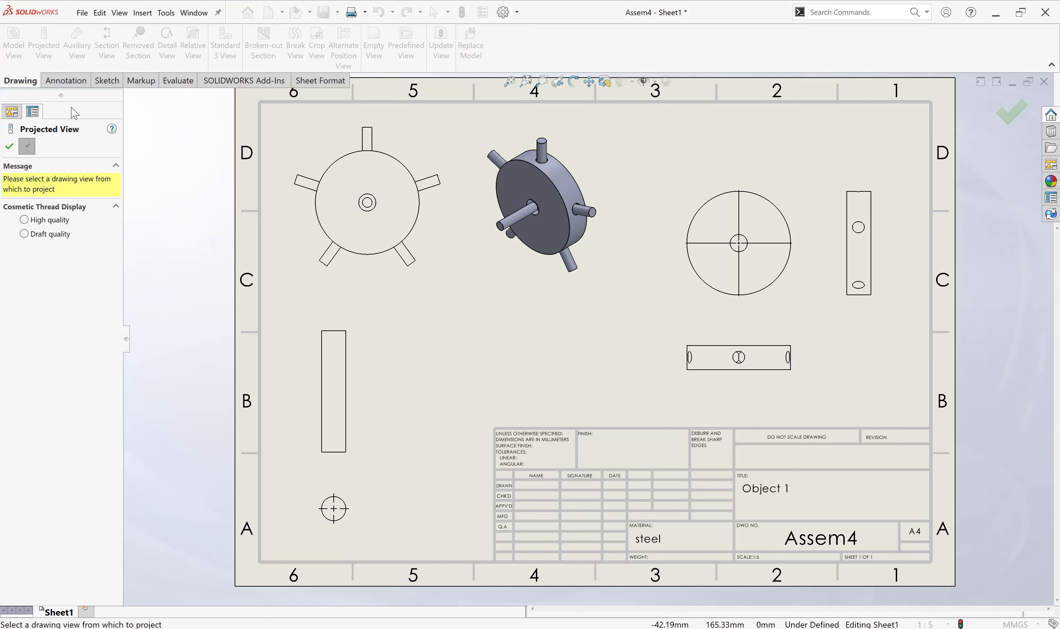
{"action": "left_click", "coordinate": [356, 407]}
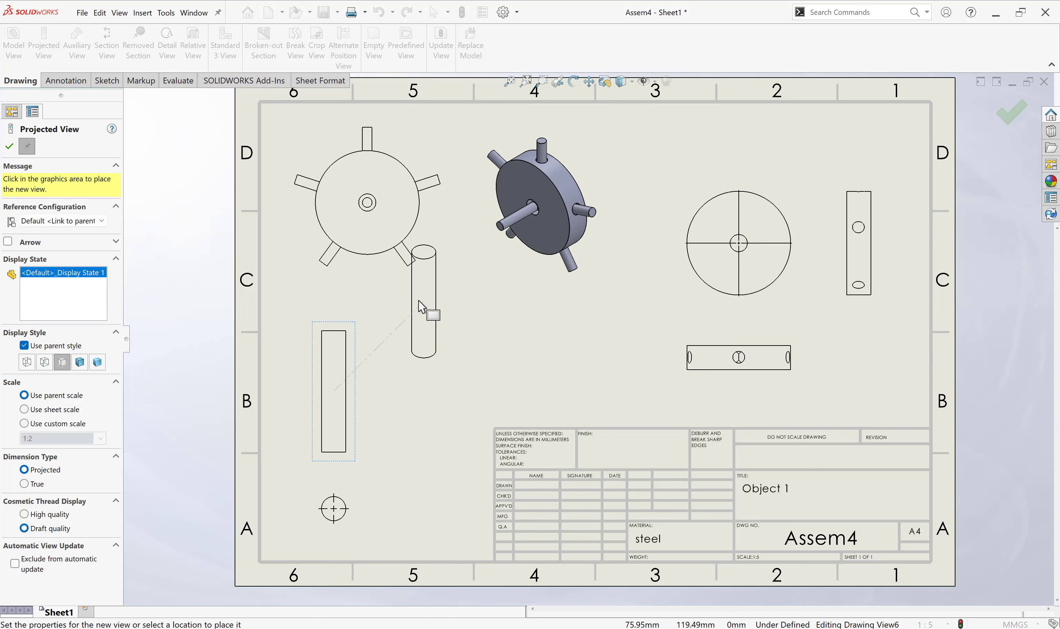
{"action": "left_click", "coordinate": [413, 404]}
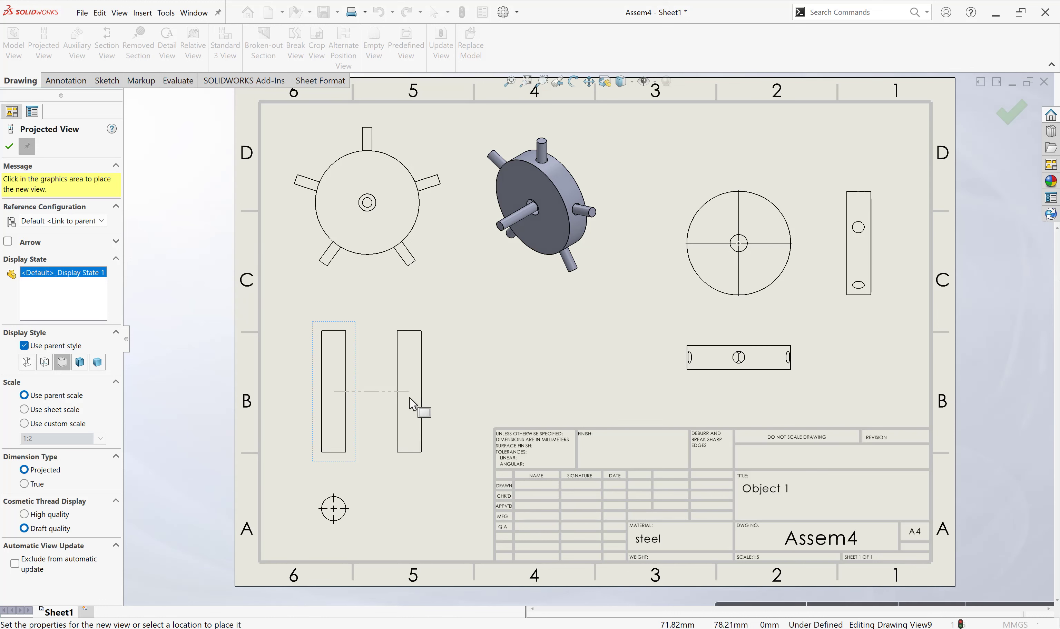
{"action": "left_click", "coordinate": [9, 147]}
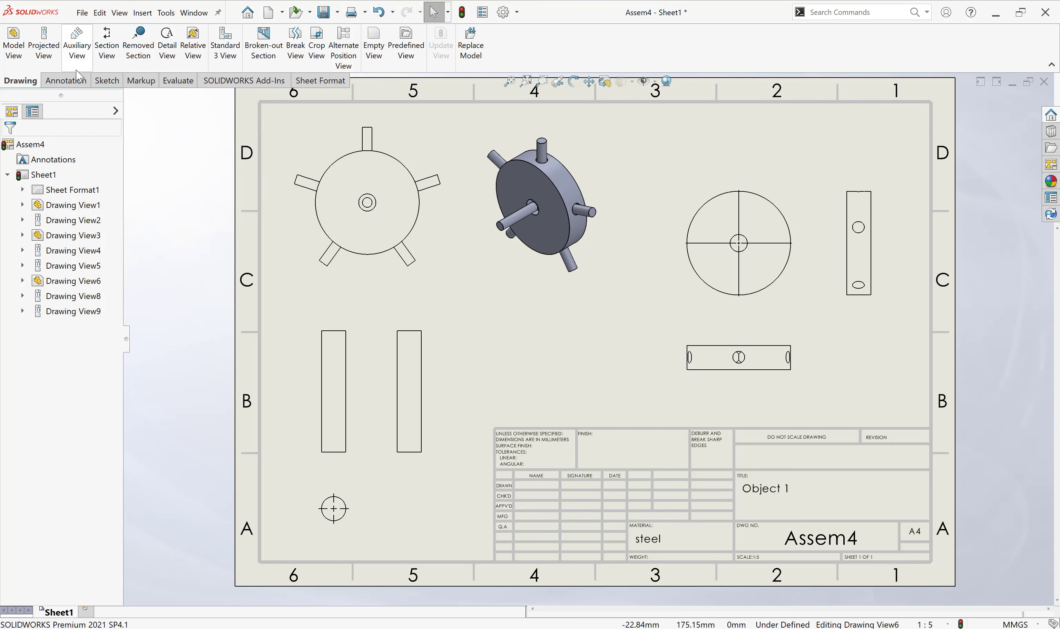
Step: Abandon an auxiliary view from a pin edge and start a full section view instead
{"action": "left_click", "coordinate": [77, 48]}
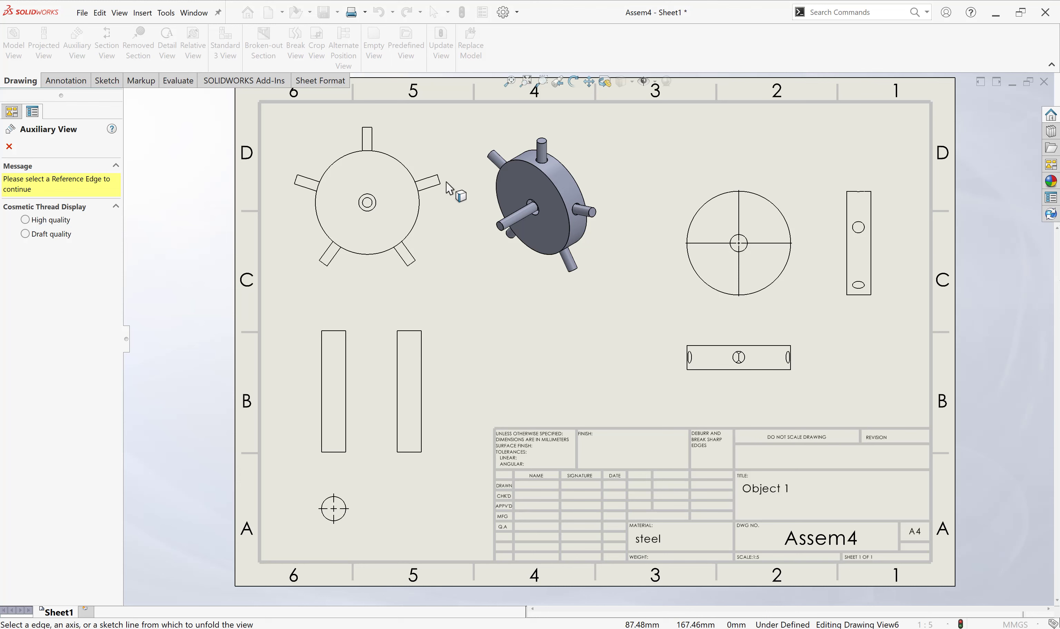
{"action": "left_click", "coordinate": [494, 157]}
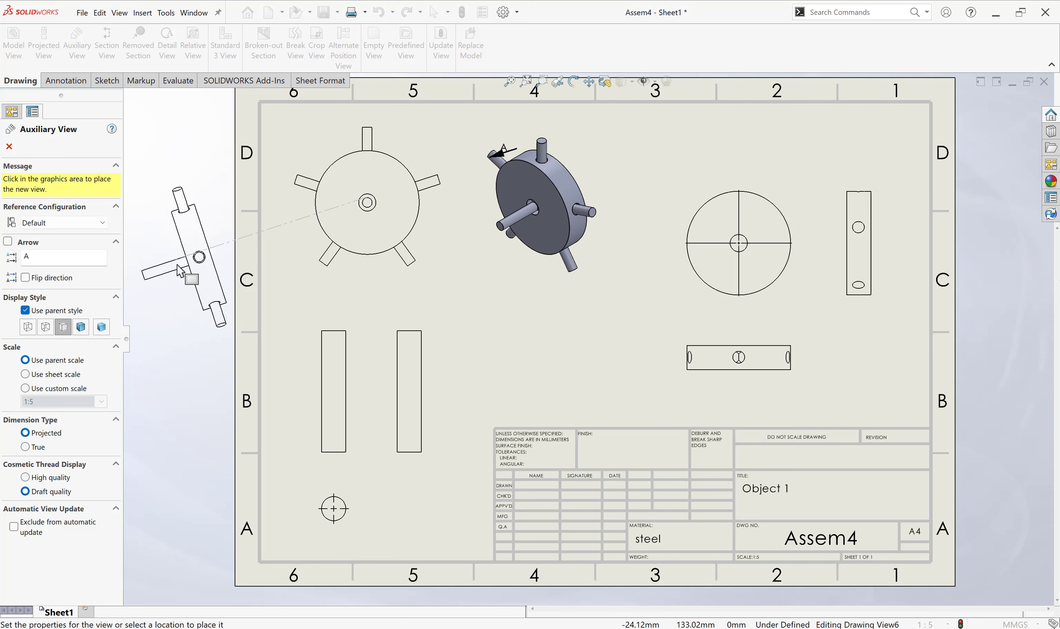
{"action": "left_click", "coordinate": [8, 146]}
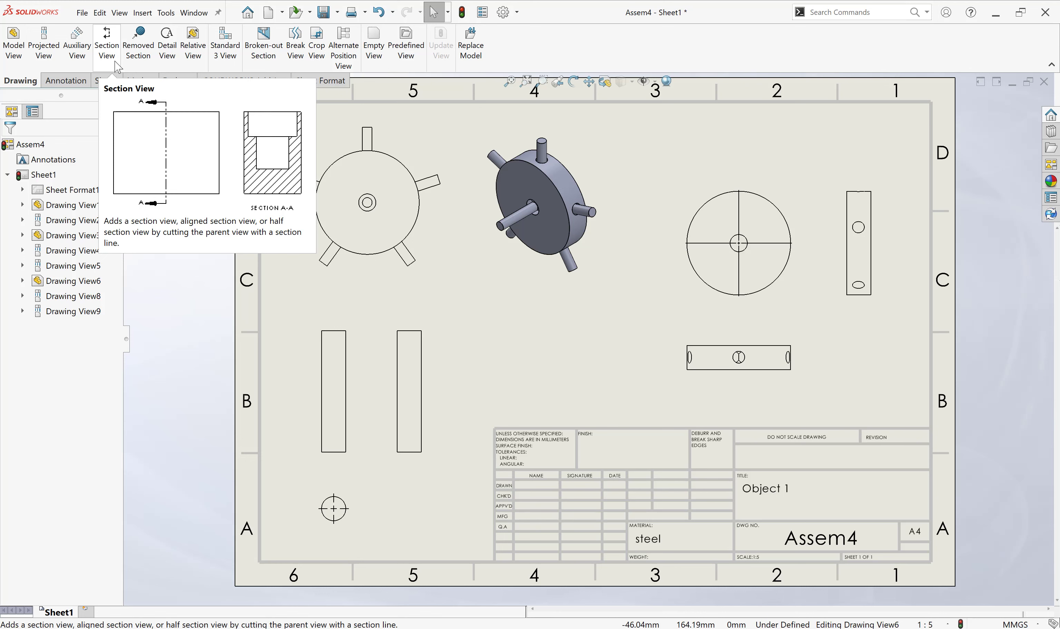
{"action": "left_click", "coordinate": [116, 62]}
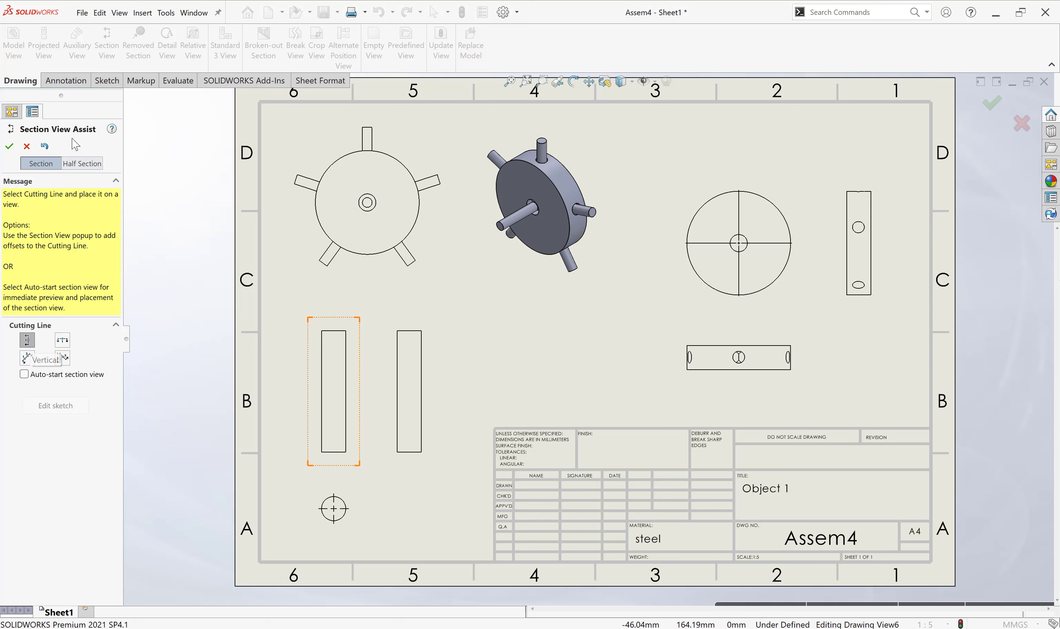
{"action": "left_click", "coordinate": [81, 164]}
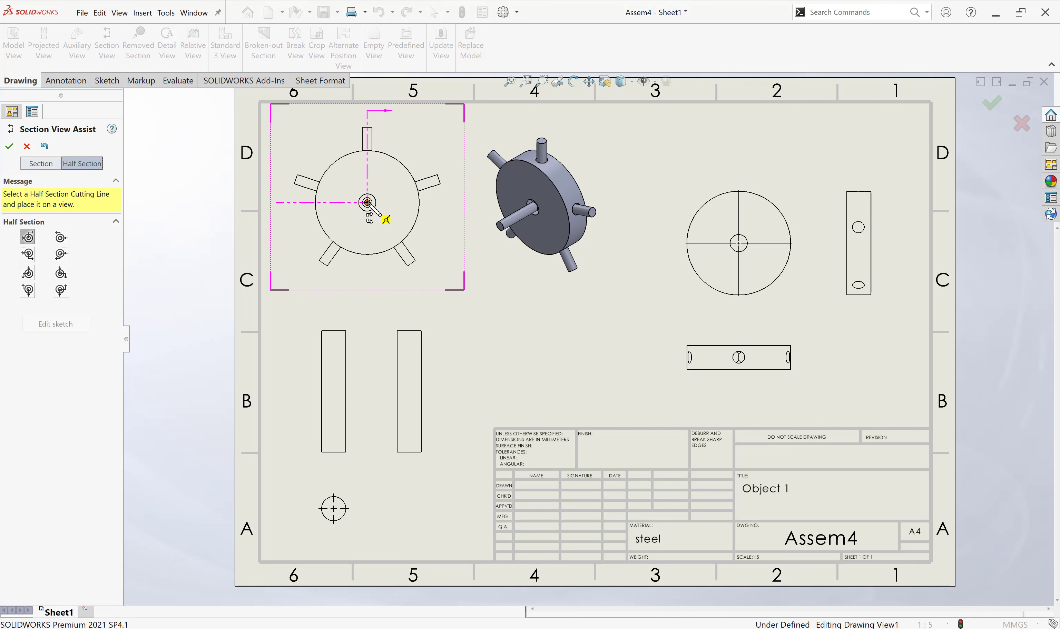
{"action": "left_click", "coordinate": [44, 166]}
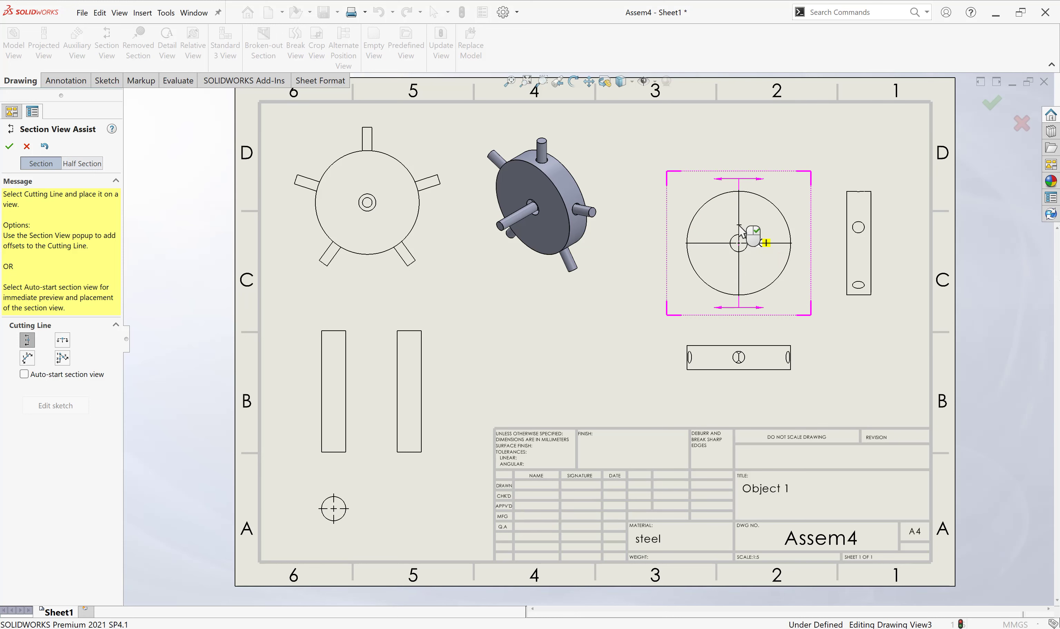
Step: Cut vertically through the circular view's centre and place section B-B to its left
{"action": "left_click", "coordinate": [738, 225]}
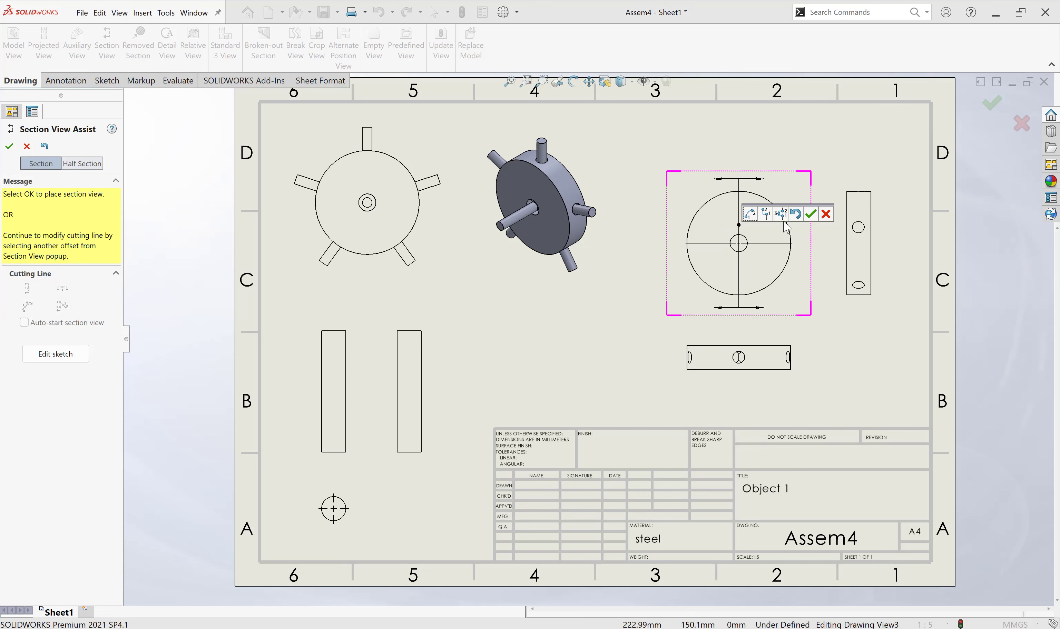
{"action": "right_click", "coordinate": [666, 237]}
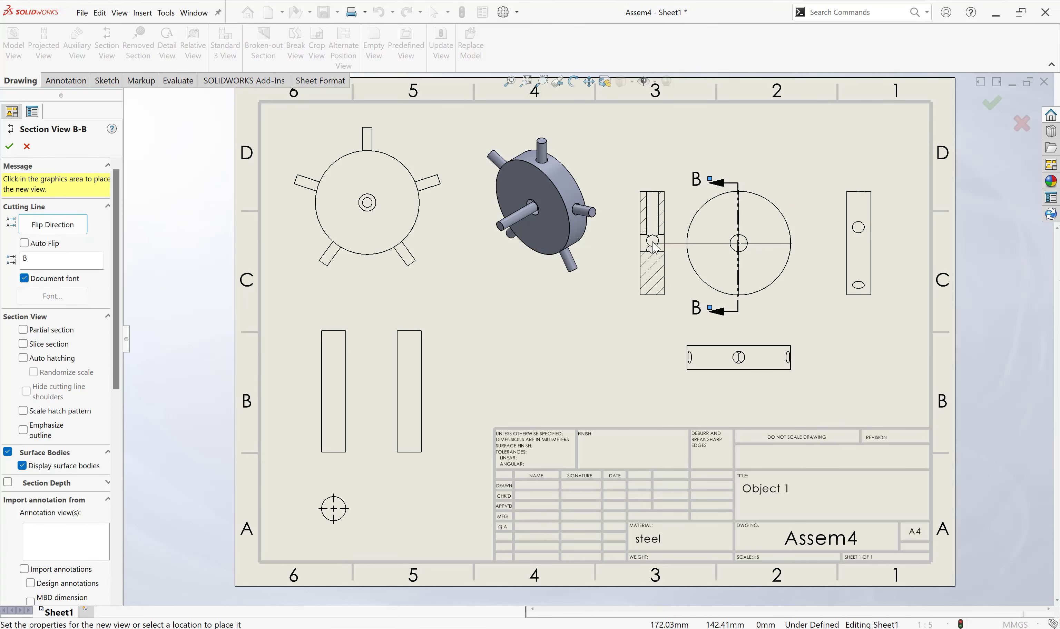
{"action": "left_click", "coordinate": [653, 246]}
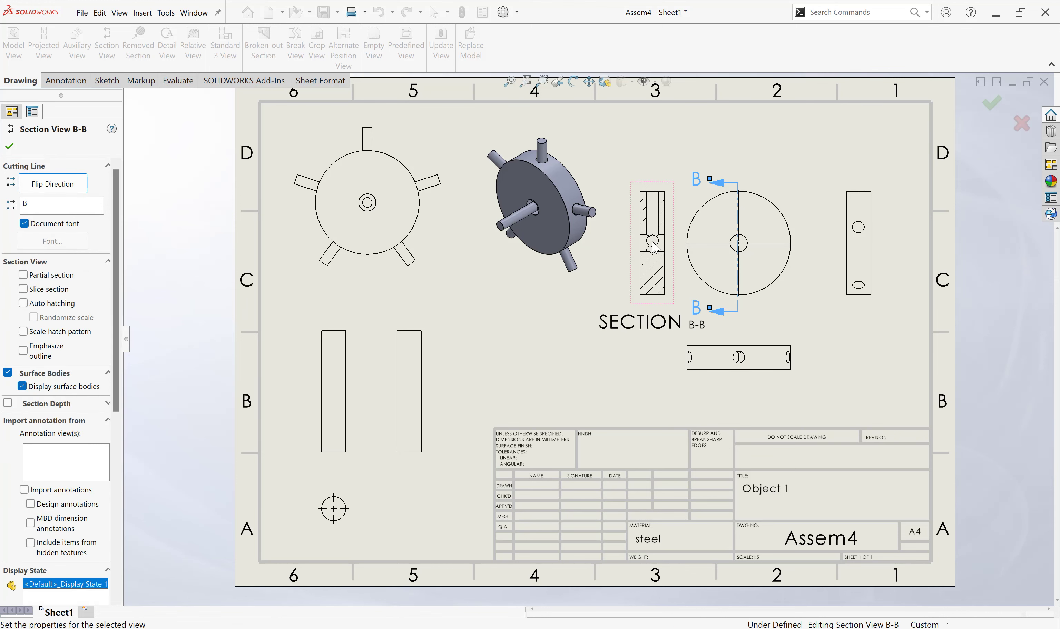
{"action": "left_click", "coordinate": [9, 146]}
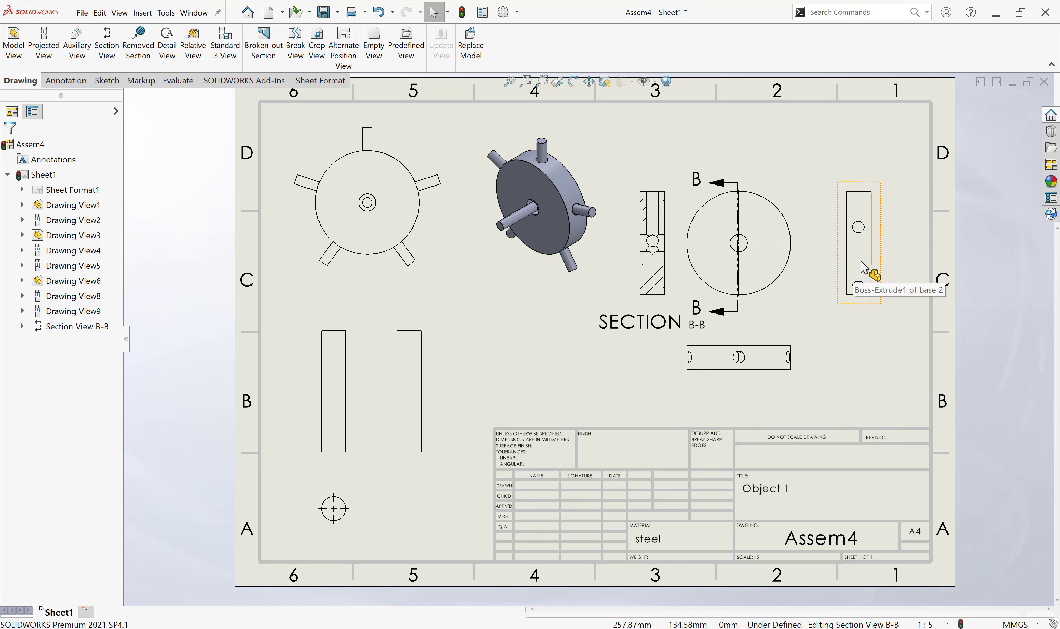
Step: Create offset section C-C from a vertical cut with one offset through the circle, placed right of it
{"action": "left_click", "coordinate": [107, 43]}
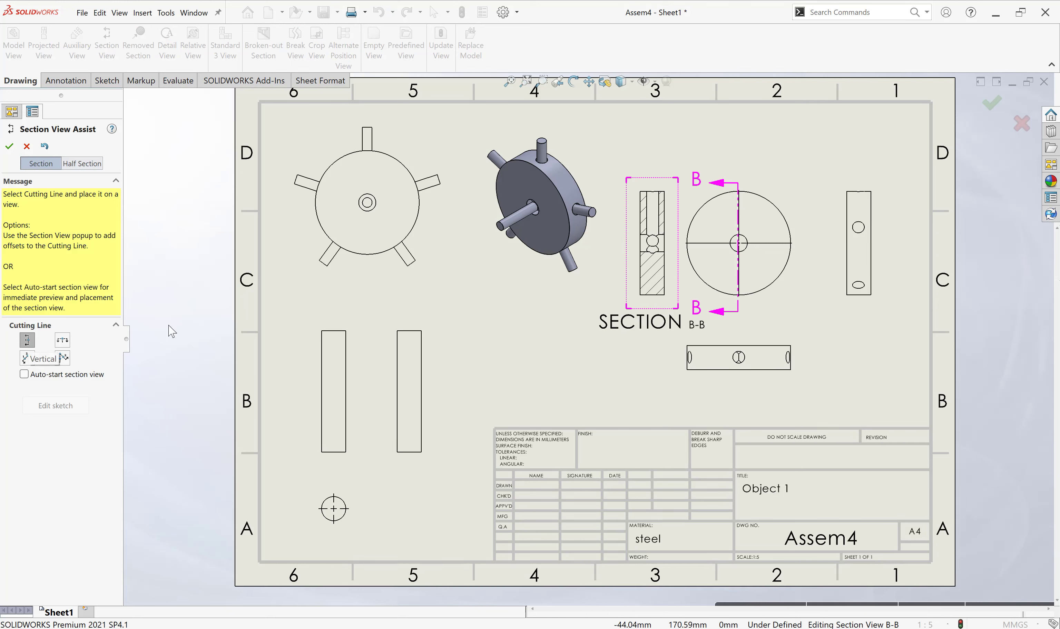
{"action": "left_click", "coordinate": [764, 219]}
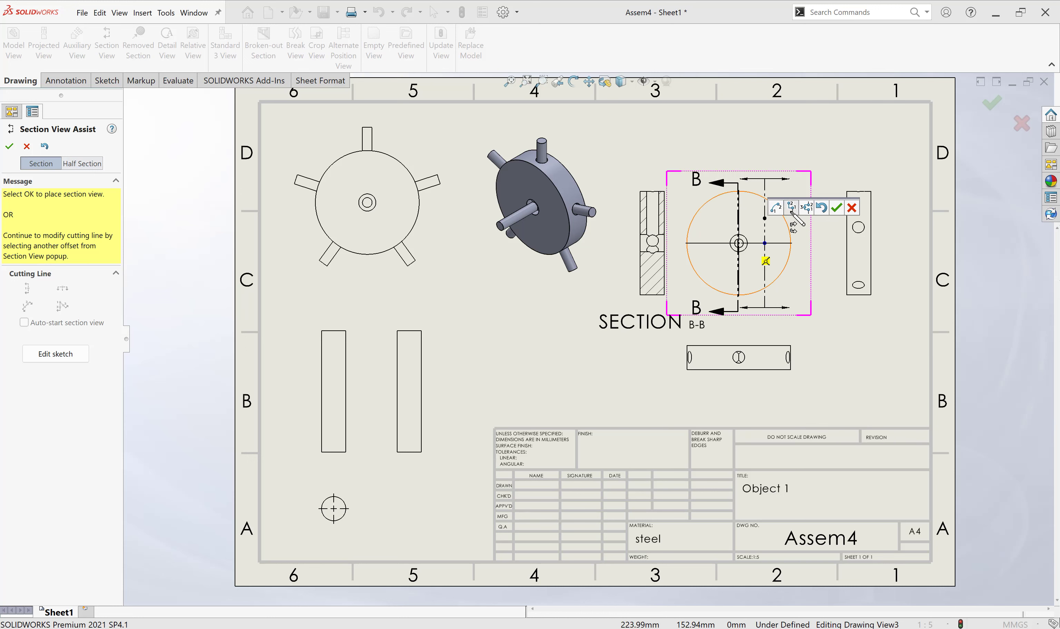
{"action": "left_click", "coordinate": [792, 208]}
{"action": "left_click", "coordinate": [764, 260]}
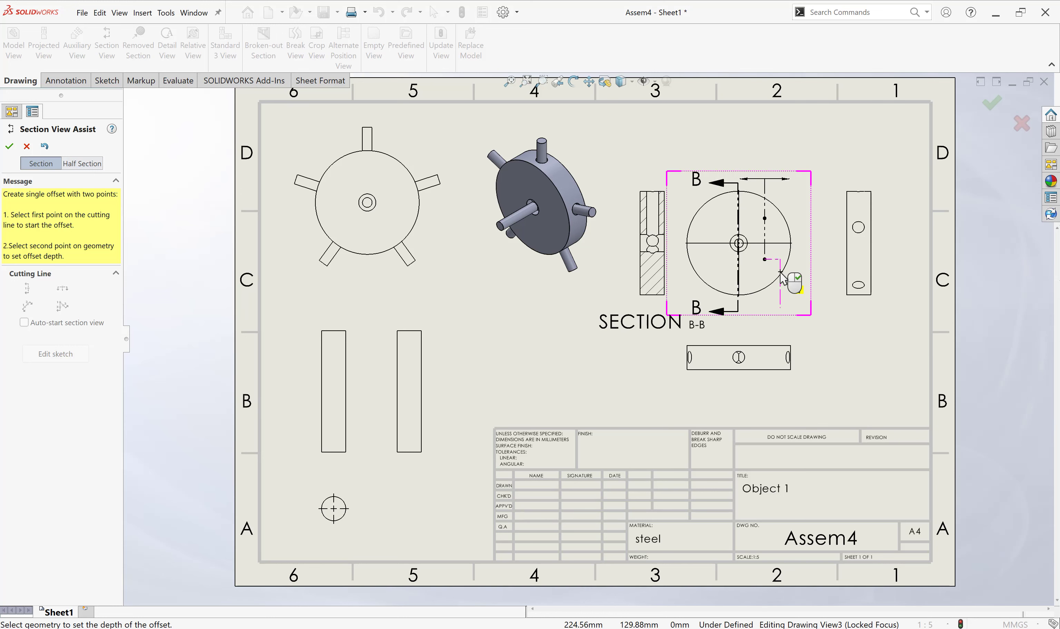
{"action": "left_click", "coordinate": [781, 275]}
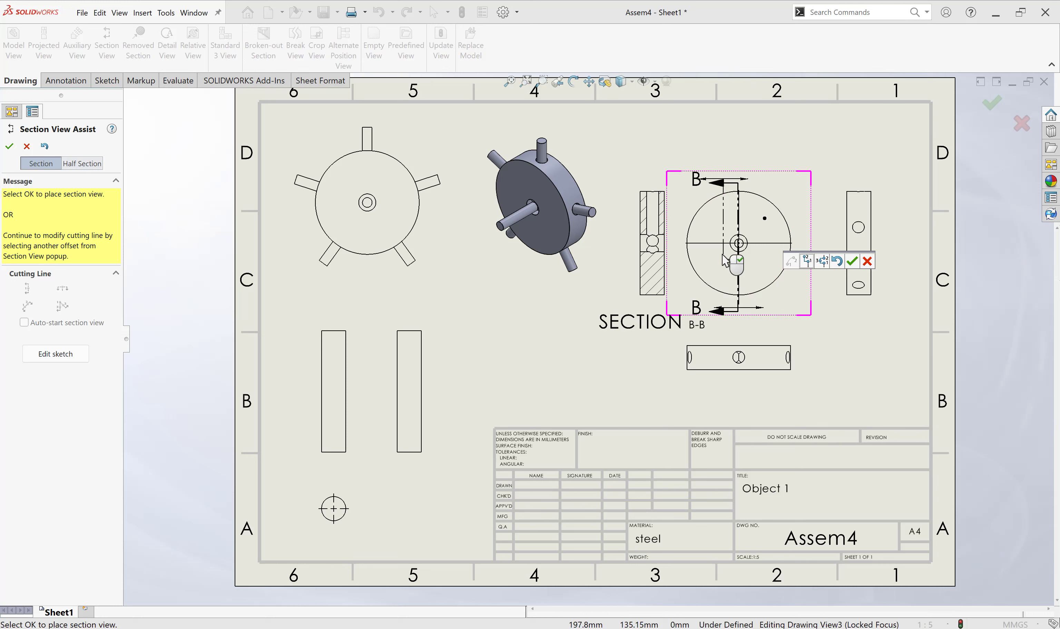
{"action": "left_click", "coordinate": [853, 261]}
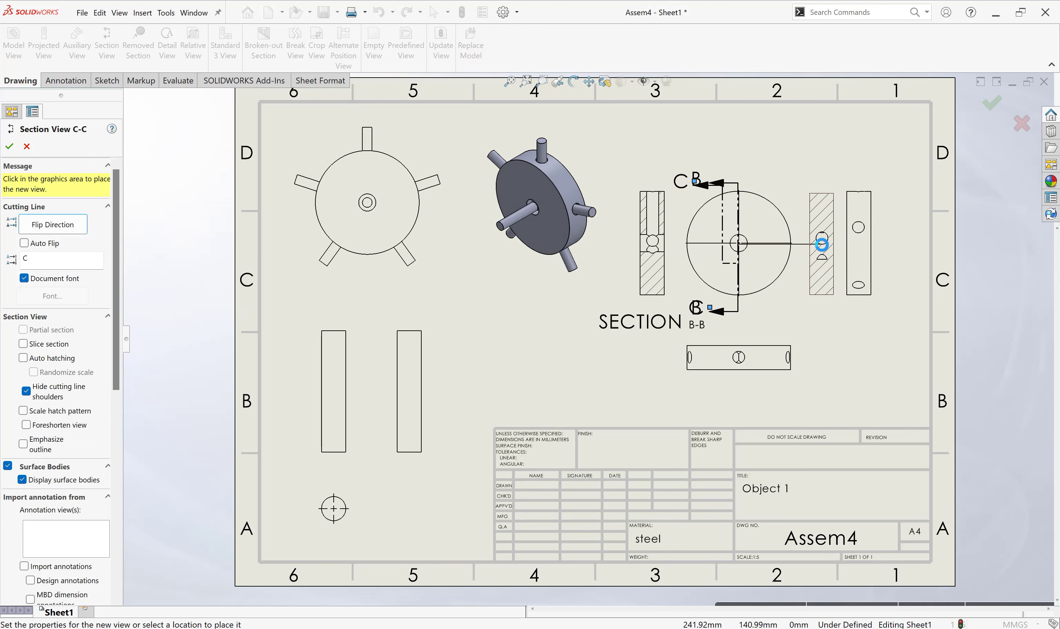
{"action": "left_click", "coordinate": [823, 251]}
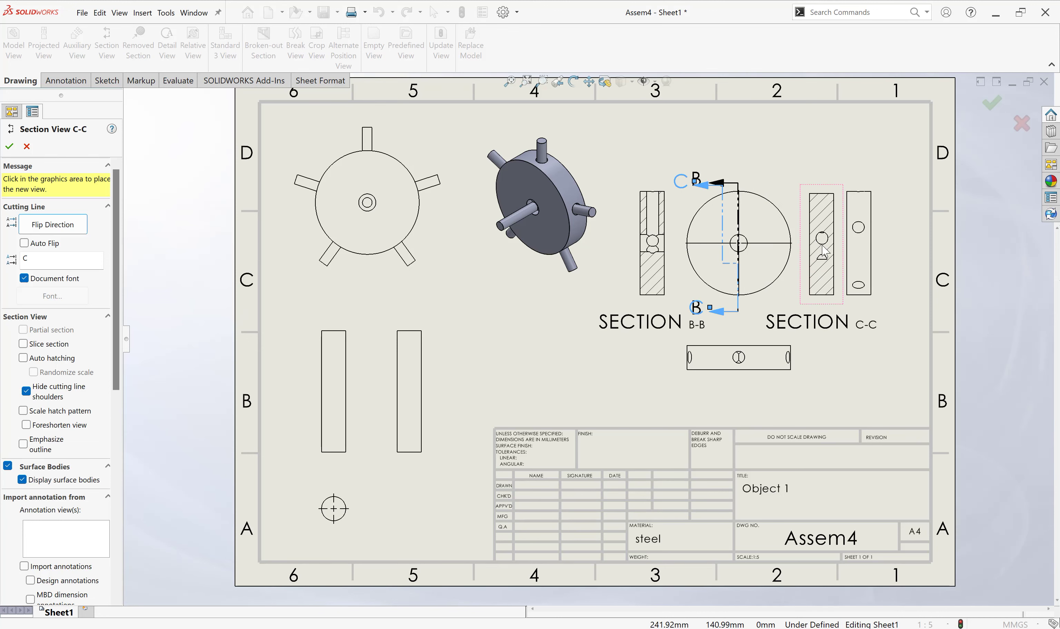
{"action": "left_click", "coordinate": [656, 329]}
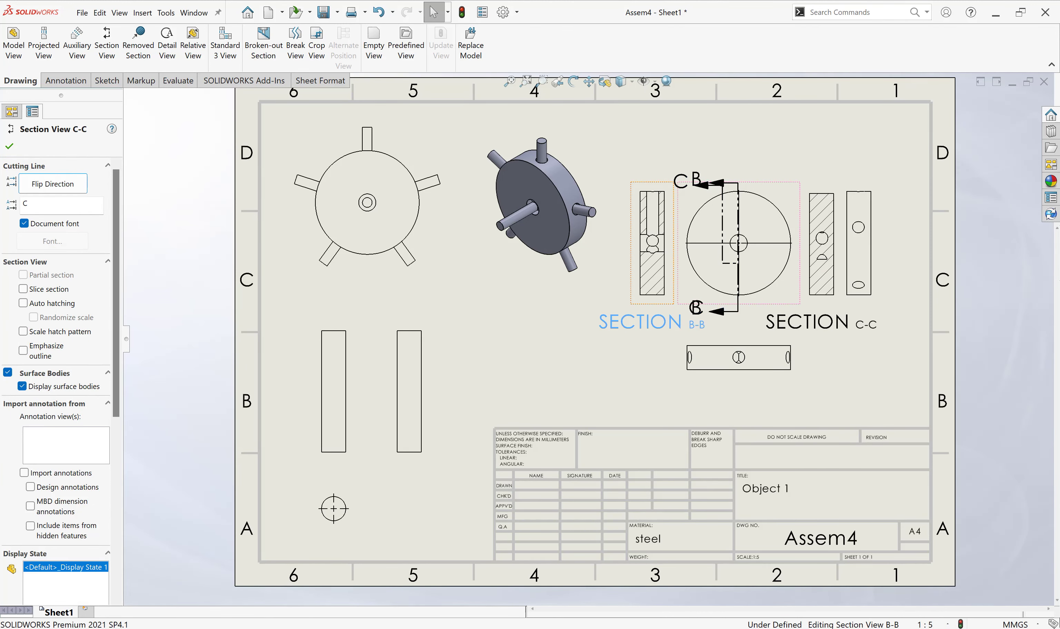
{"action": "left_click", "coordinate": [655, 330]}
Step: Delete the B-B cutting line and Section View B-B, confirming the deletion
{"action": "right_click", "coordinate": [654, 331]}
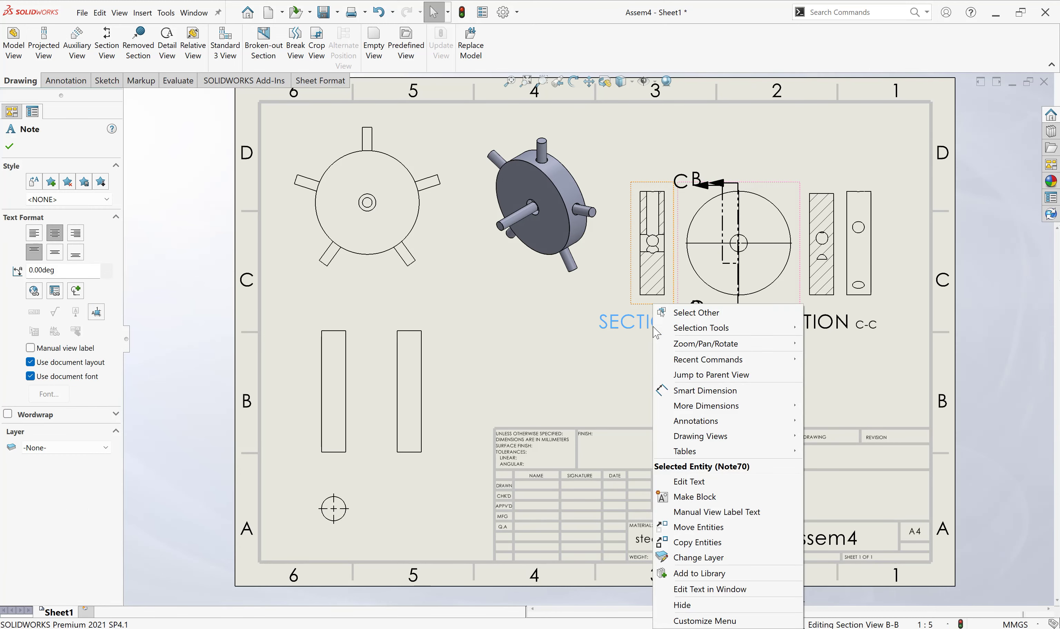
{"action": "key", "text": "Escape"}
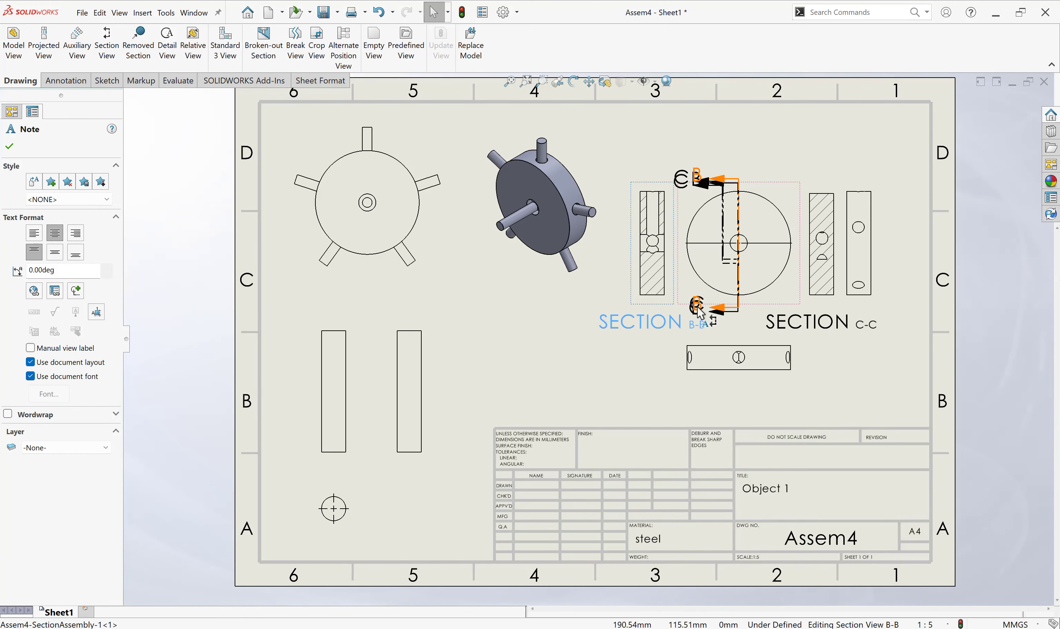
{"action": "left_click", "coordinate": [697, 313]}
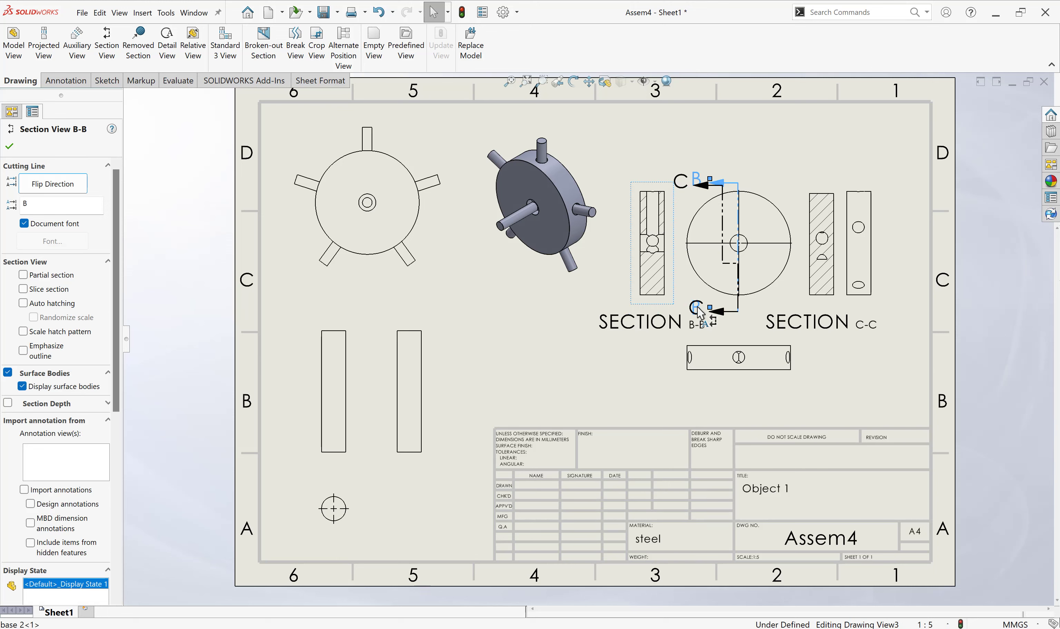
{"action": "key", "text": "Delete"}
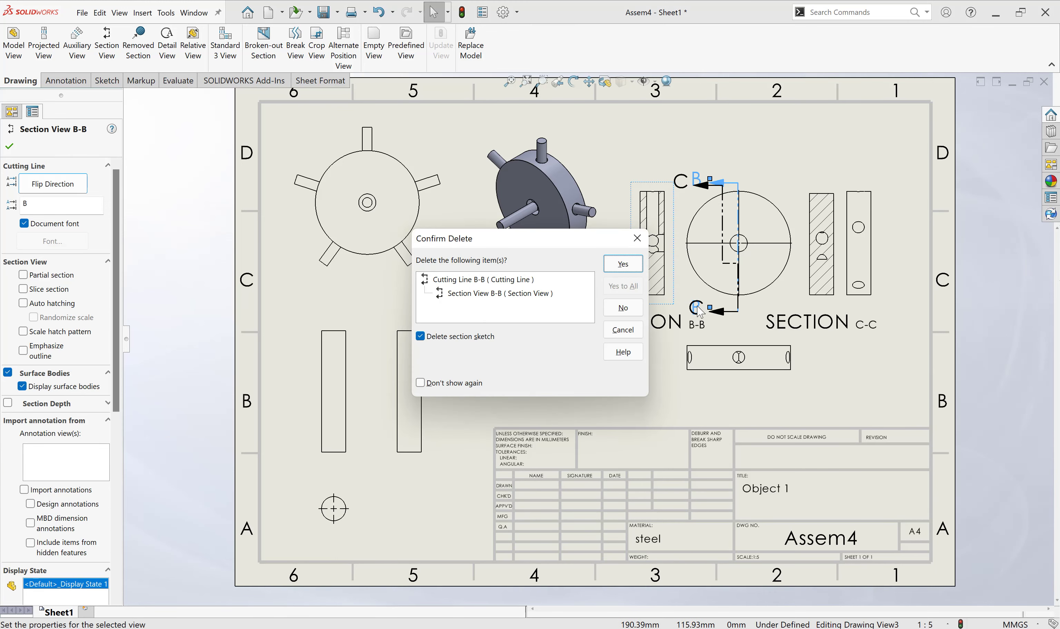
{"action": "left_click", "coordinate": [623, 264]}
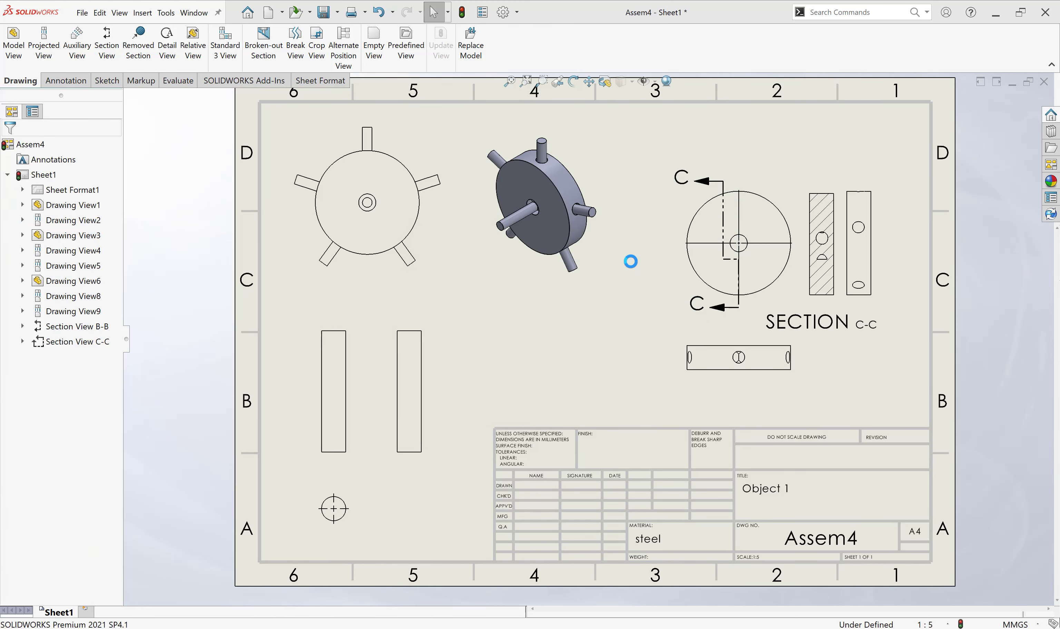
{"action": "left_click", "coordinate": [878, 365]}
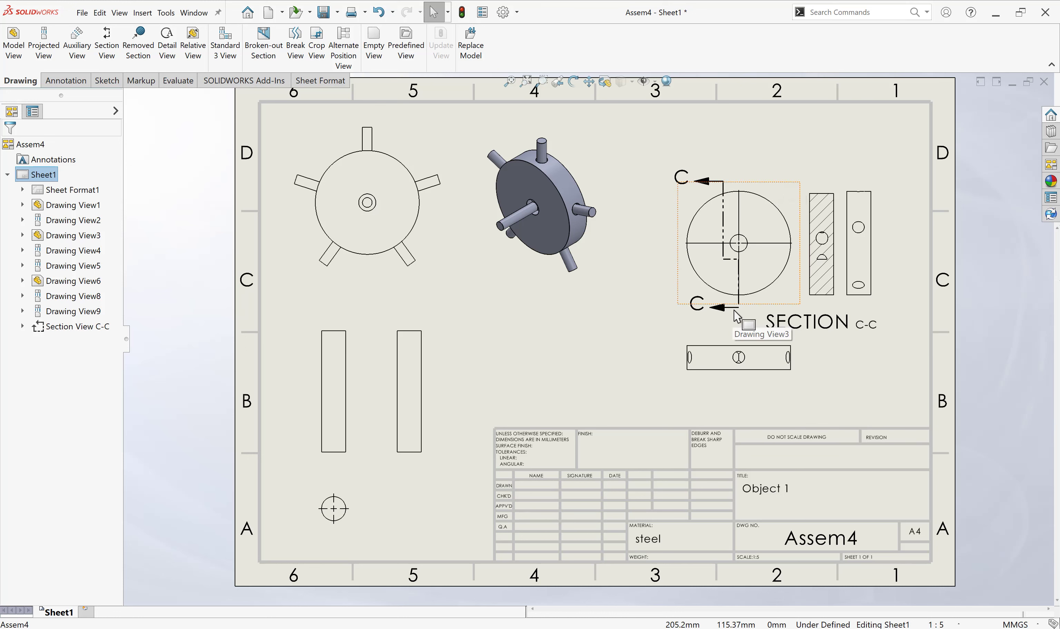
Step: Delete the C-C cutting line and Section View C-C, confirming with Yes
{"action": "left_click", "coordinate": [783, 323]}
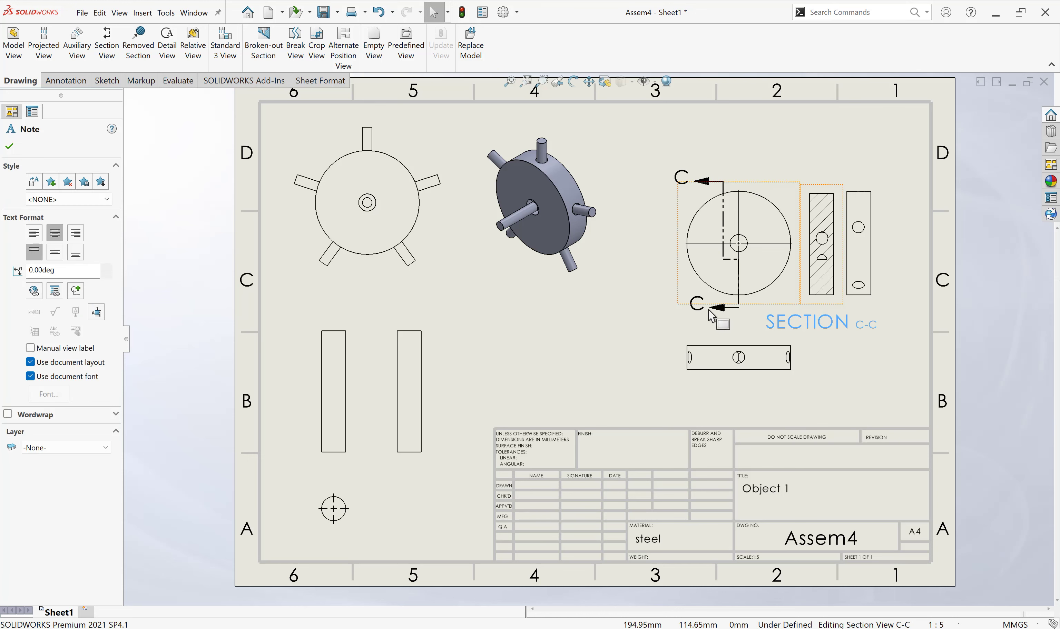
{"action": "left_click", "coordinate": [695, 315]}
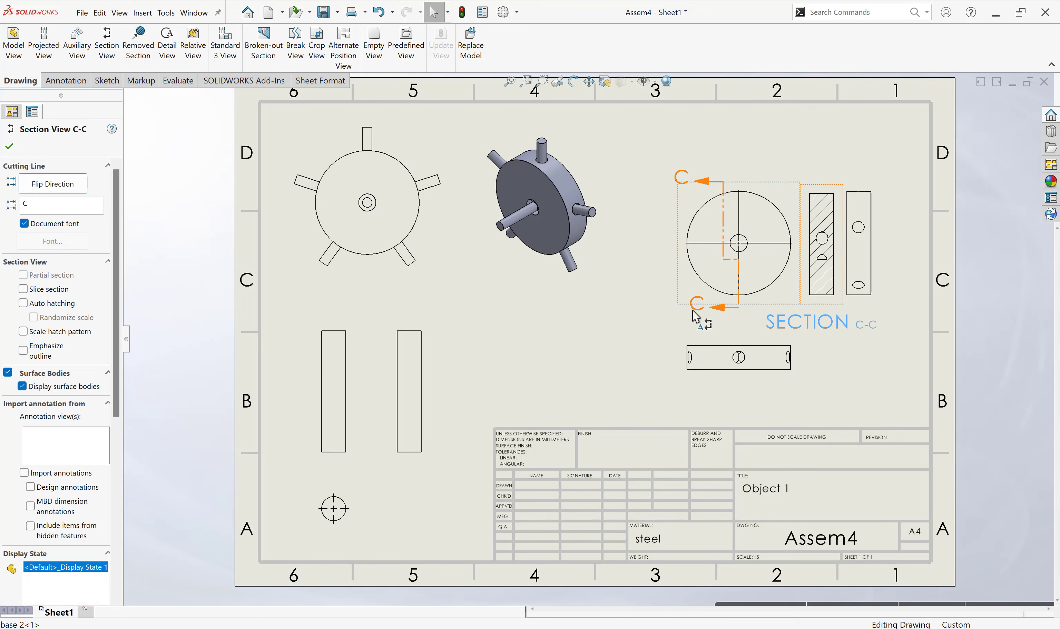
{"action": "key", "text": "Delete"}
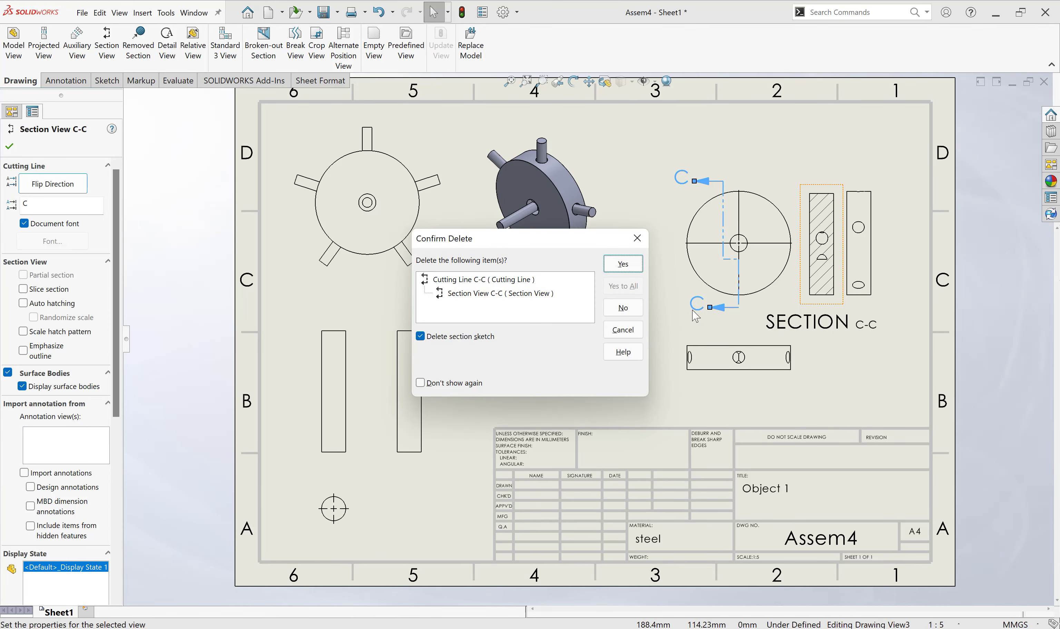
{"action": "left_click", "coordinate": [622, 271]}
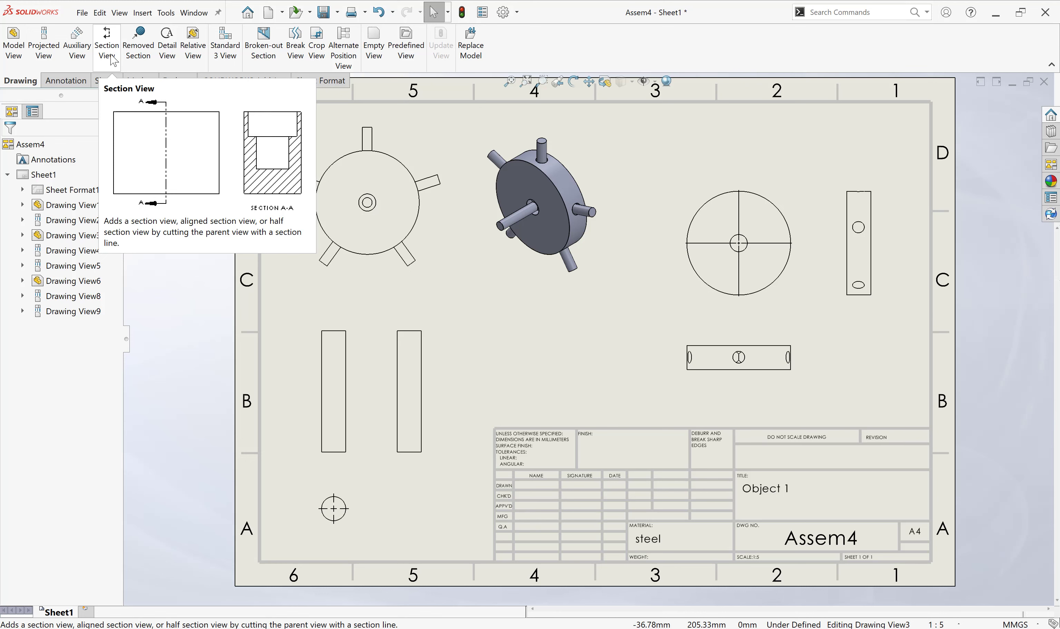
{"action": "left_click", "coordinate": [107, 47]}
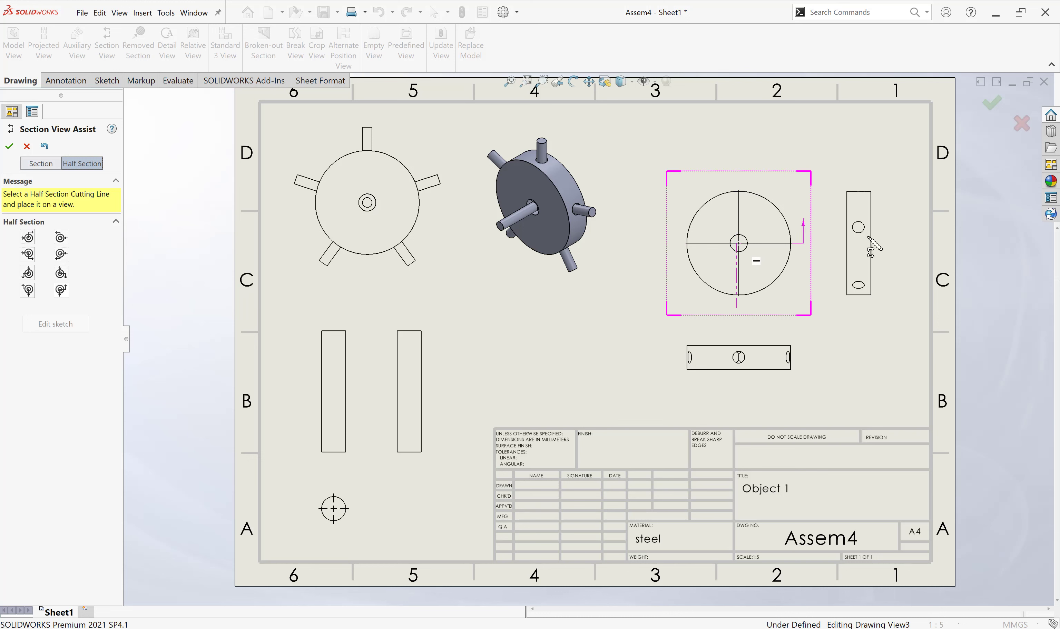
{"action": "left_click", "coordinate": [61, 293]}
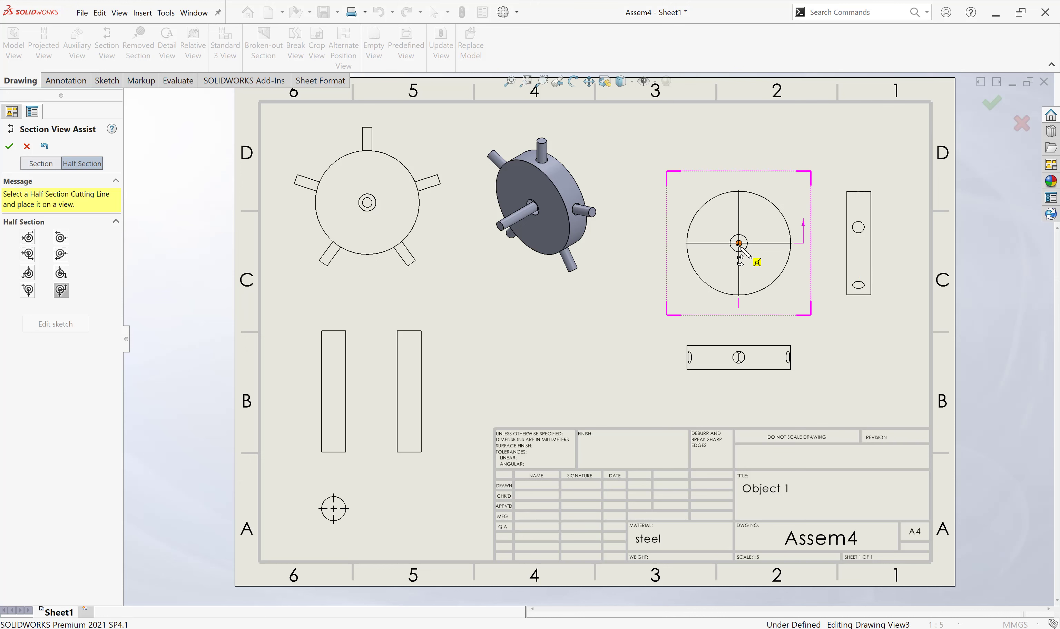
{"action": "left_click", "coordinate": [739, 243]}
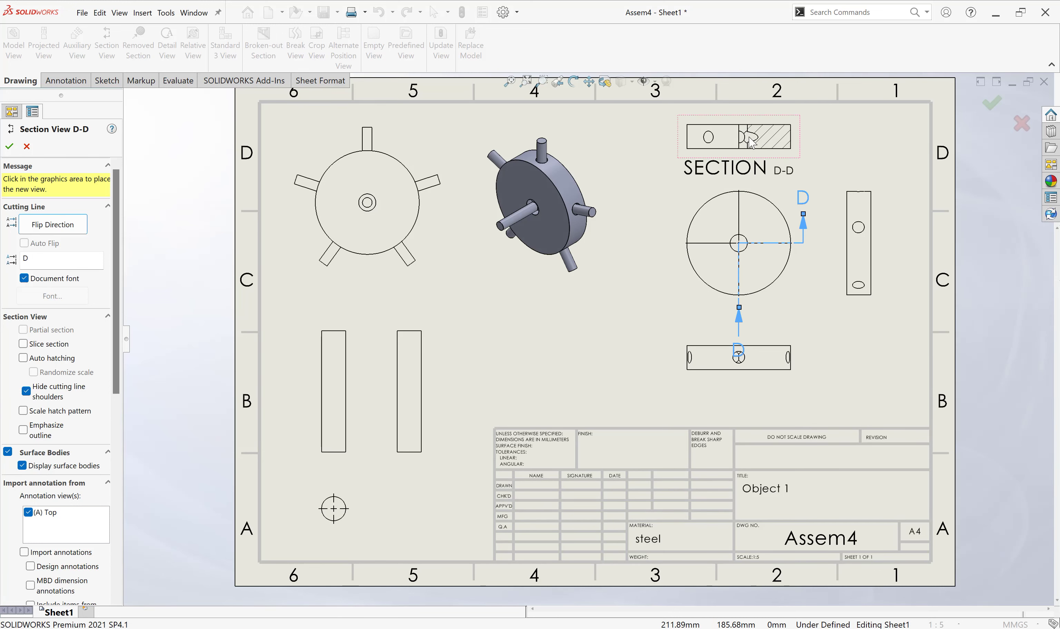
{"action": "left_click", "coordinate": [749, 141]}
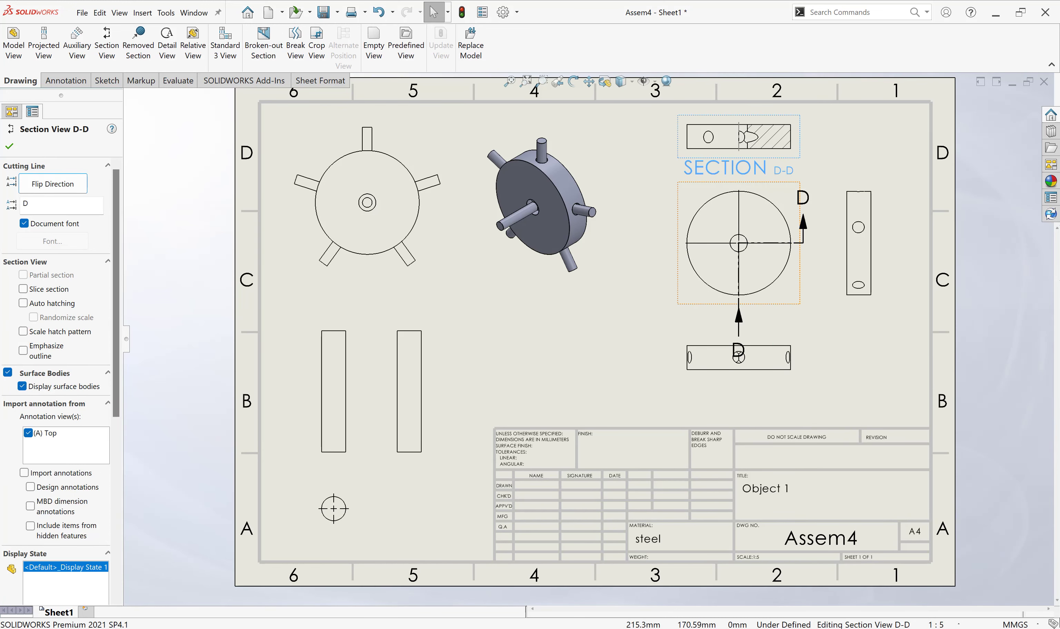
{"action": "left_click", "coordinate": [802, 198]}
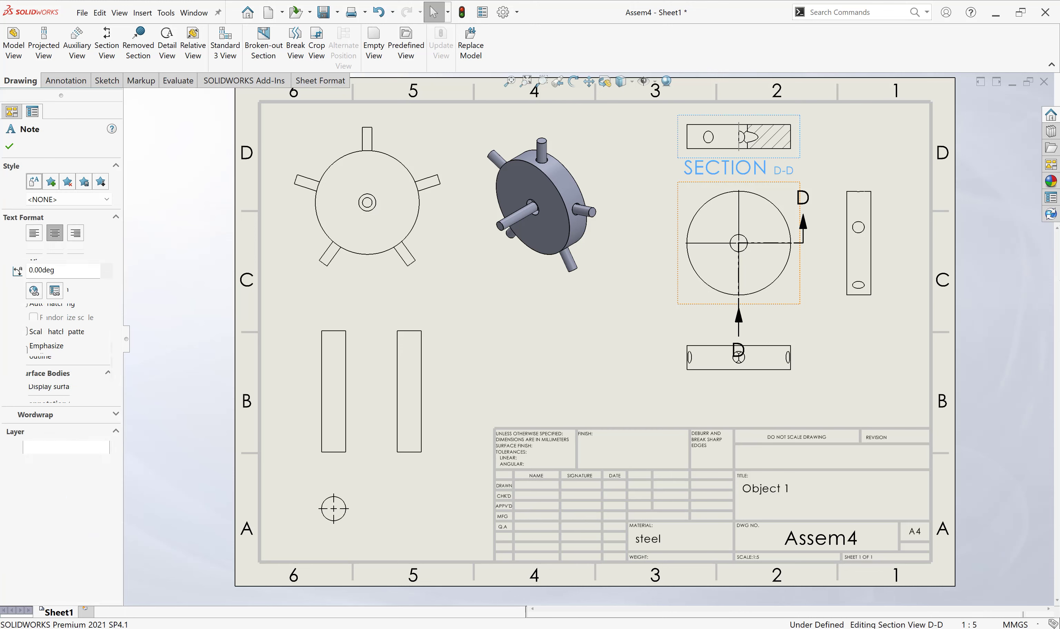
{"action": "left_click", "coordinate": [806, 202]}
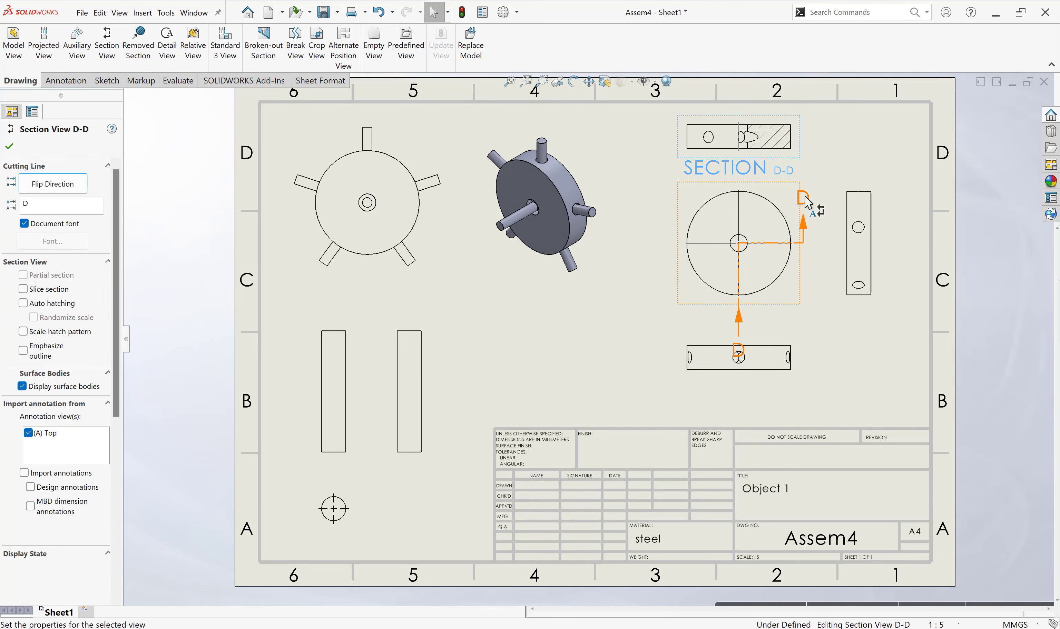
{"action": "key", "text": "Delete"}
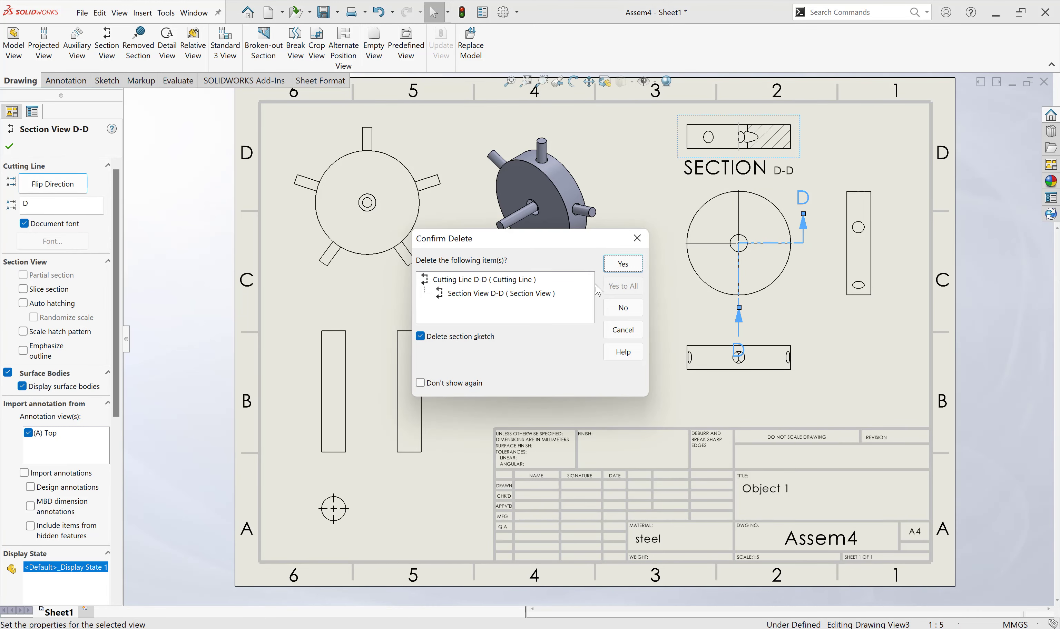
{"action": "left_click", "coordinate": [615, 267]}
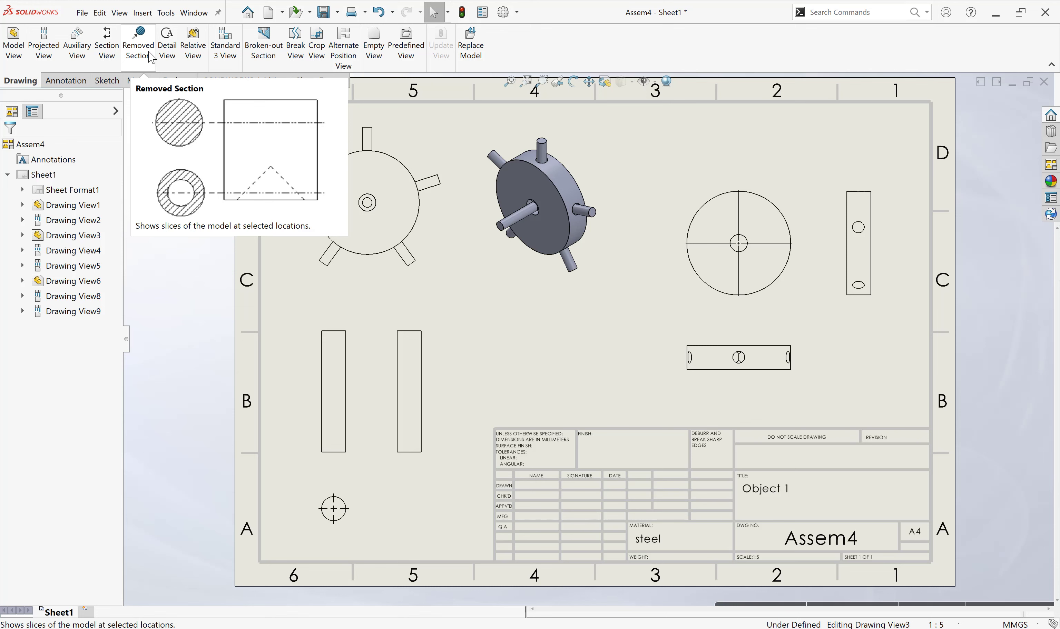
Step: Add Removed Section1 across the cylinder view's opposed edges, placed beside its cutting line
{"action": "left_click", "coordinate": [150, 57]}
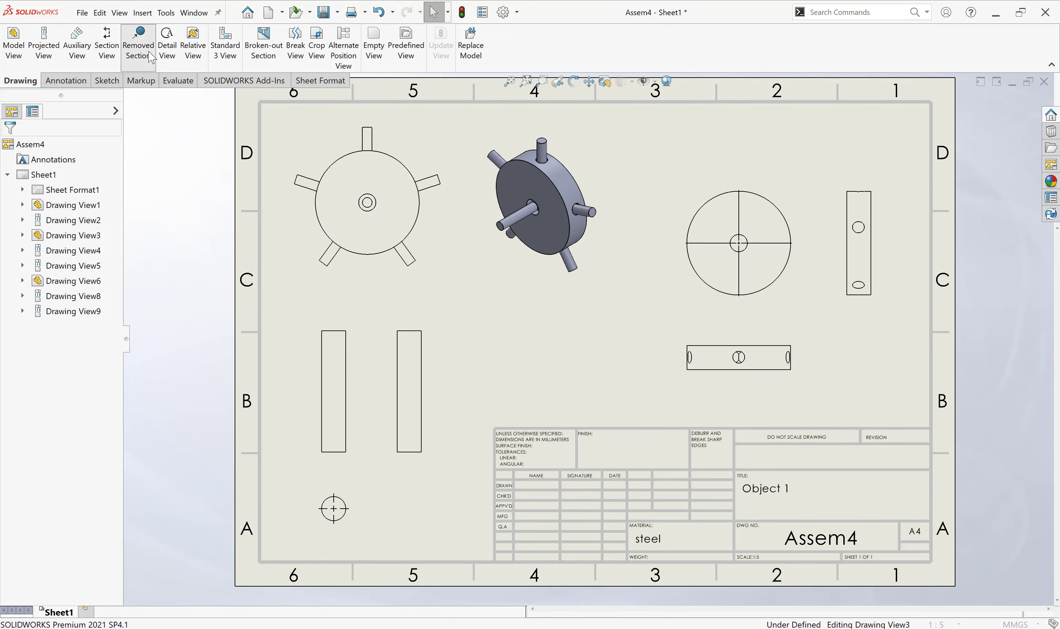
{"action": "left_click", "coordinate": [421, 372]}
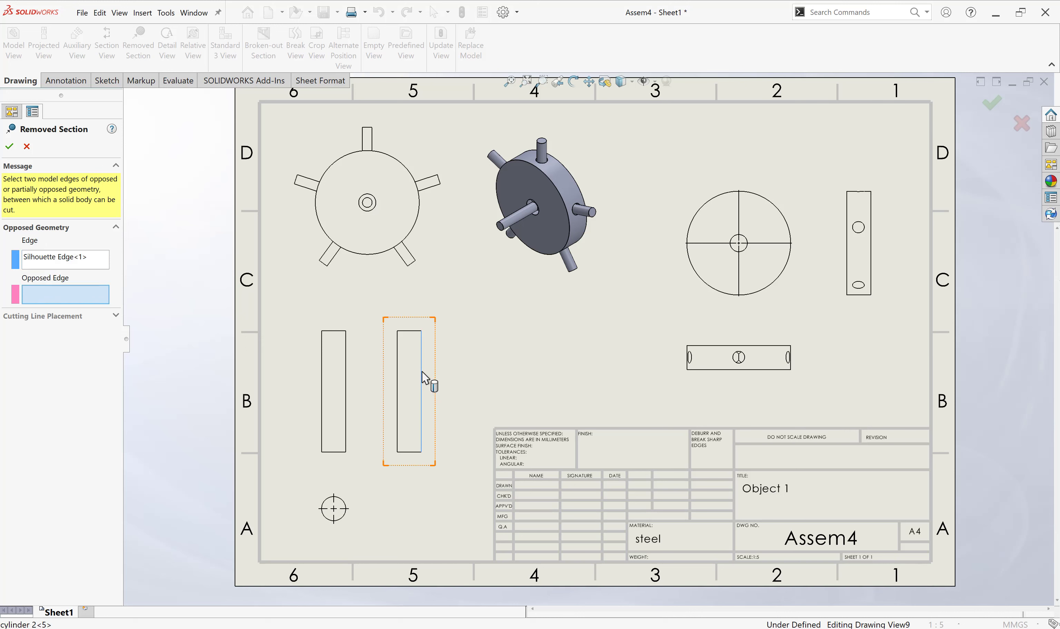
{"action": "left_click", "coordinate": [397, 378]}
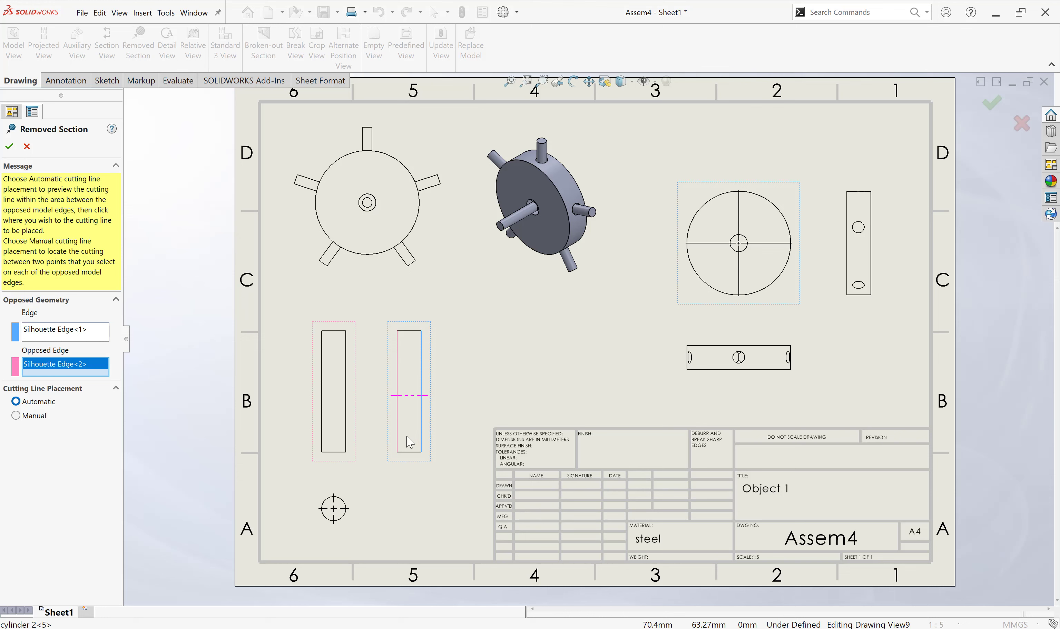
{"action": "left_click", "coordinate": [409, 365]}
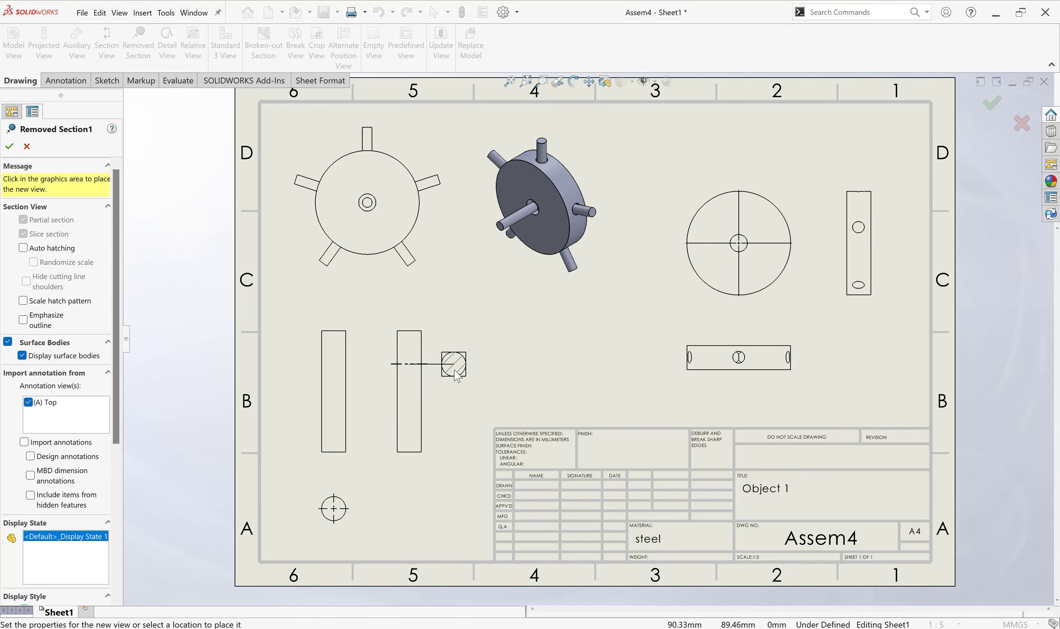
{"action": "left_click", "coordinate": [456, 376]}
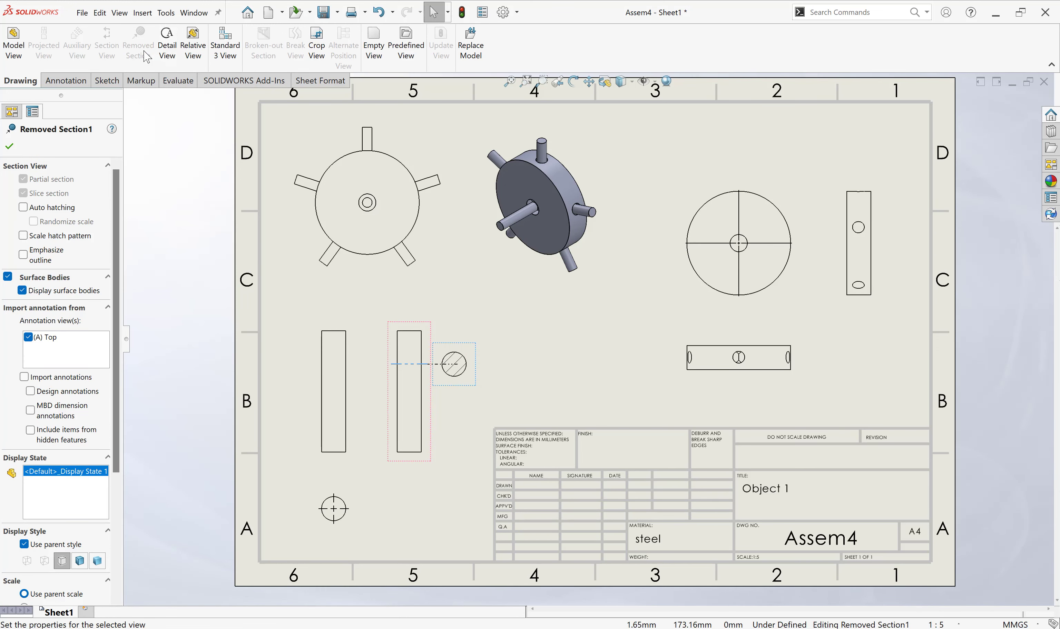
{"action": "left_click", "coordinate": [424, 434]}
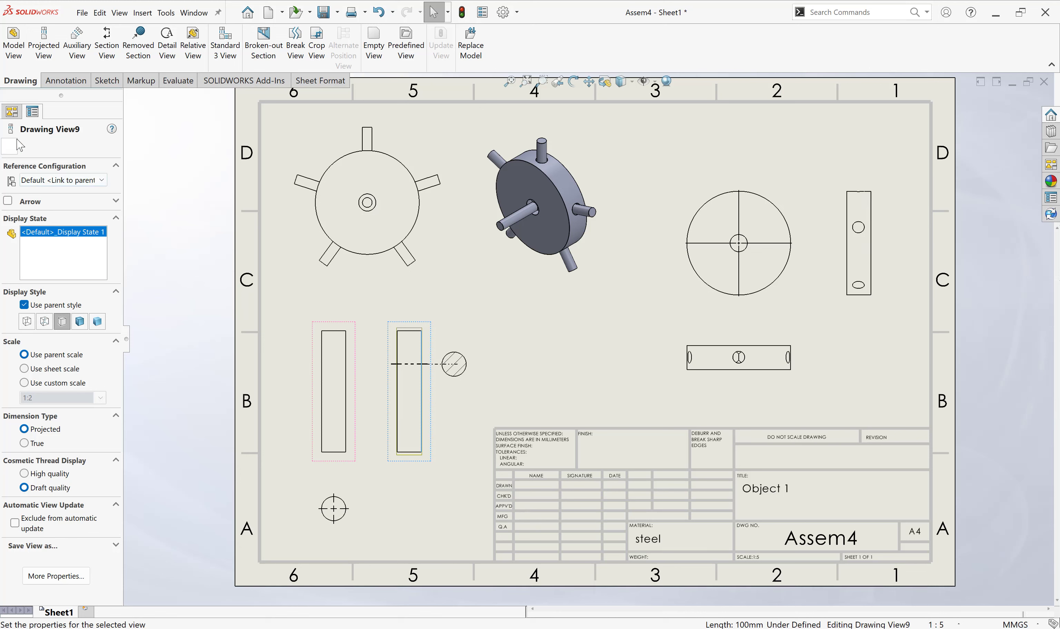
Step: Add Removed Section2 from a second, lower cutting line on the cylinder view
{"action": "left_click", "coordinate": [9, 146]}
{"action": "left_click", "coordinate": [136, 45]}
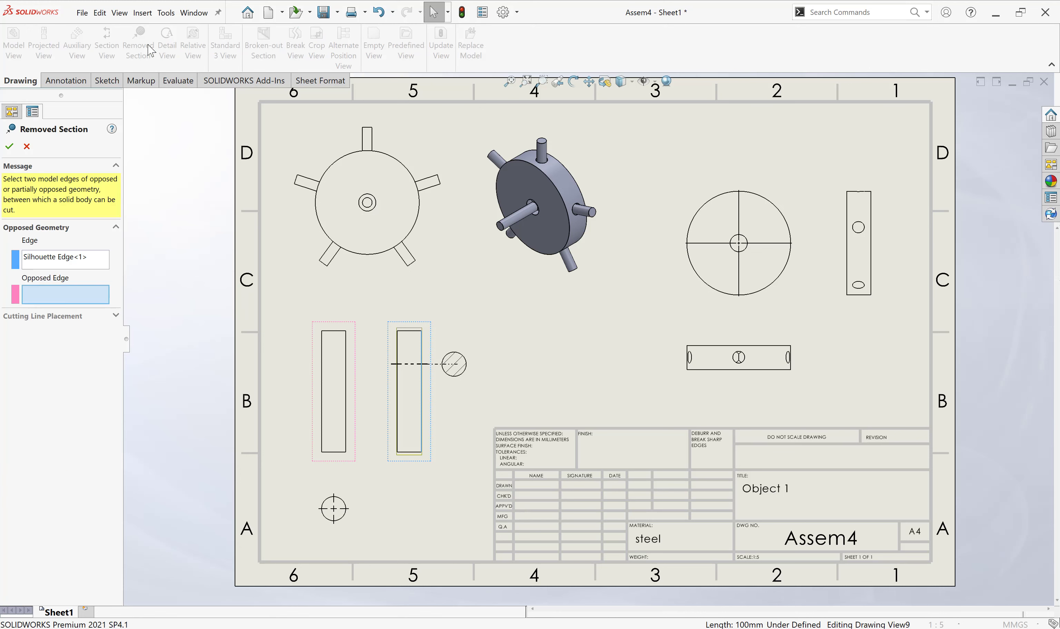
{"action": "left_click", "coordinate": [423, 418]}
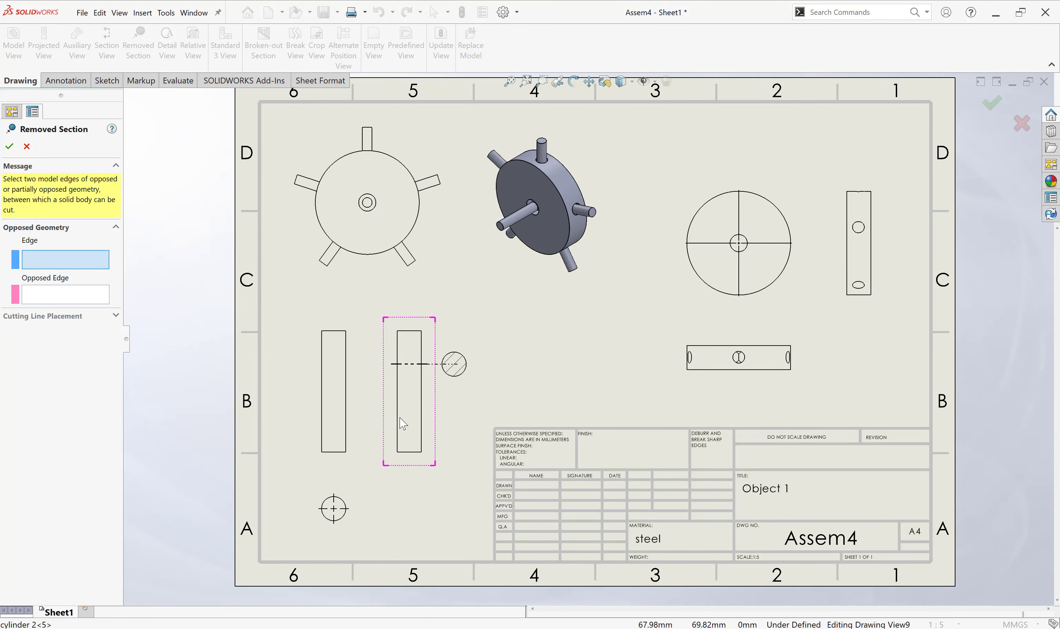
{"action": "left_click", "coordinate": [397, 421]}
{"action": "left_click", "coordinate": [421, 422]}
{"action": "left_click", "coordinate": [408, 421]}
{"action": "left_click", "coordinate": [457, 428]}
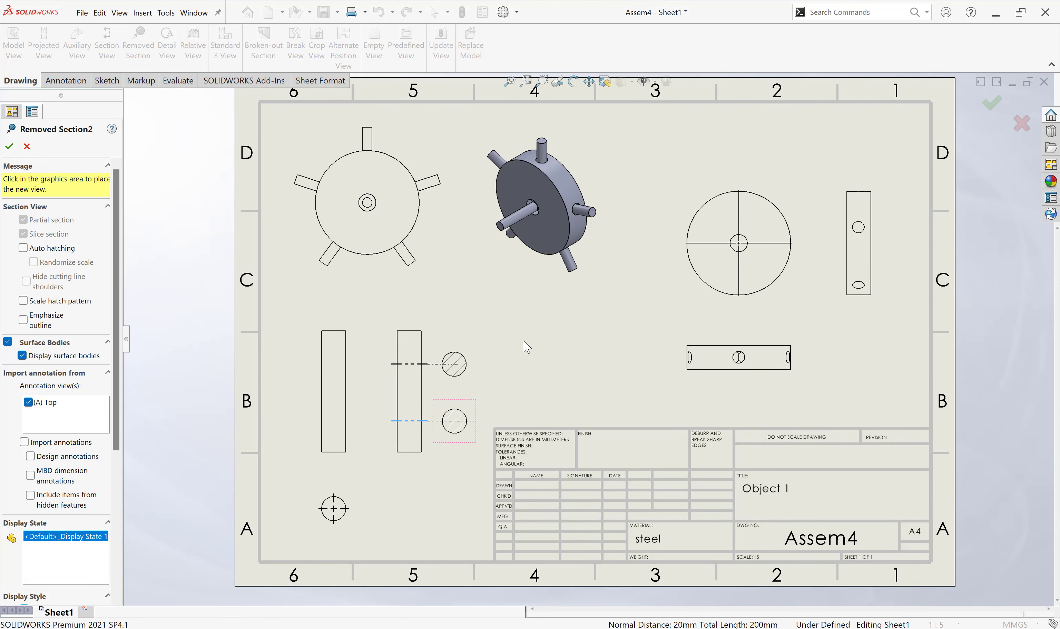
{"action": "left_click", "coordinate": [553, 364]}
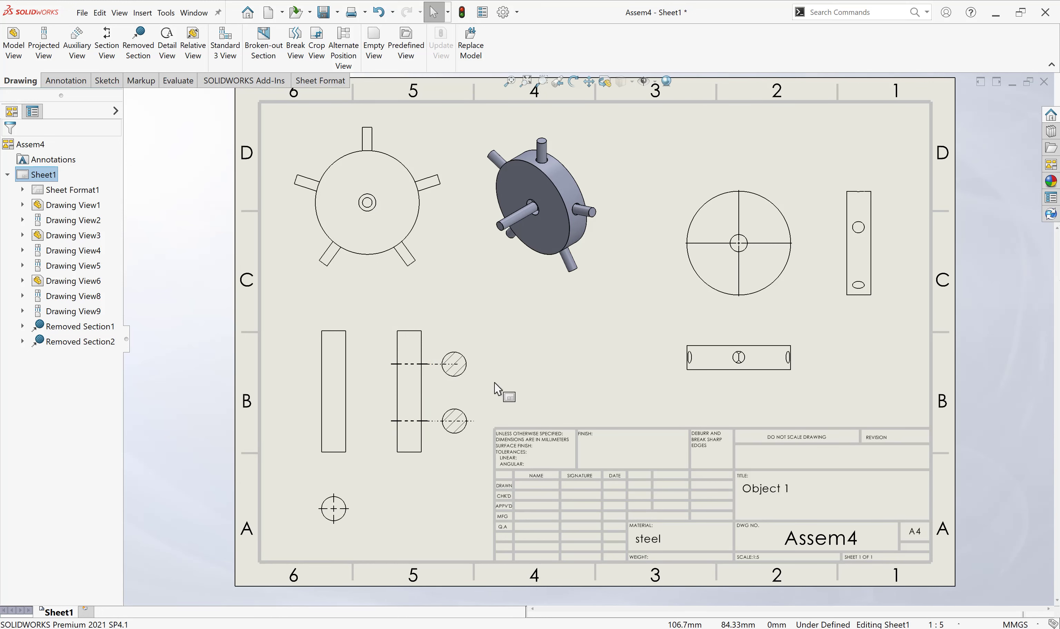
Step: Drag the lower removed section onto the cylinder view's rectangle
{"action": "left_click", "coordinate": [457, 416]}
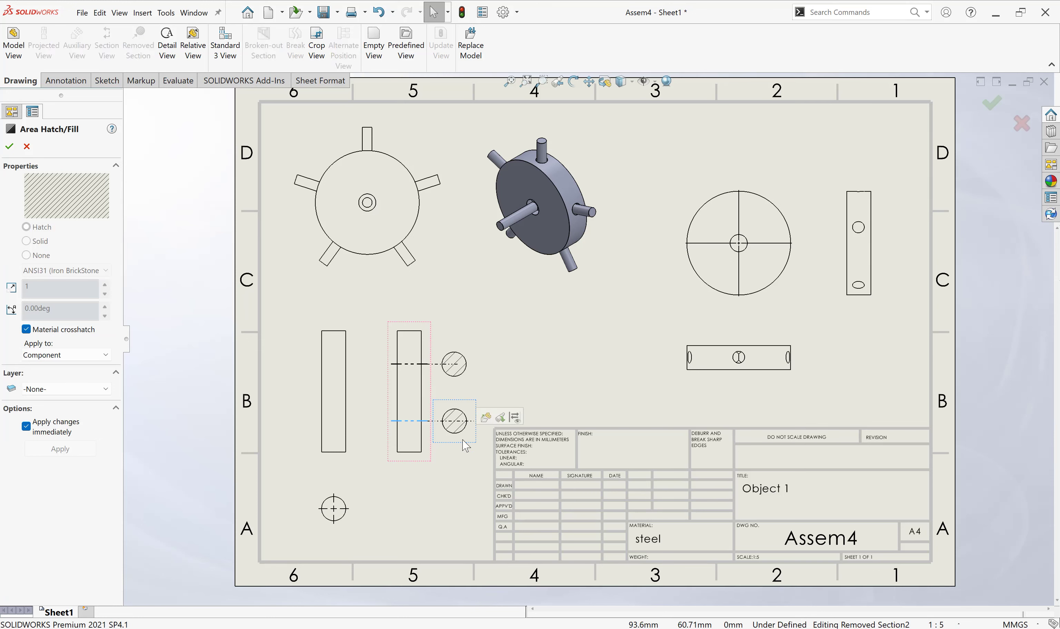
{"action": "left_click", "coordinate": [435, 448], "text": "ctrl"}
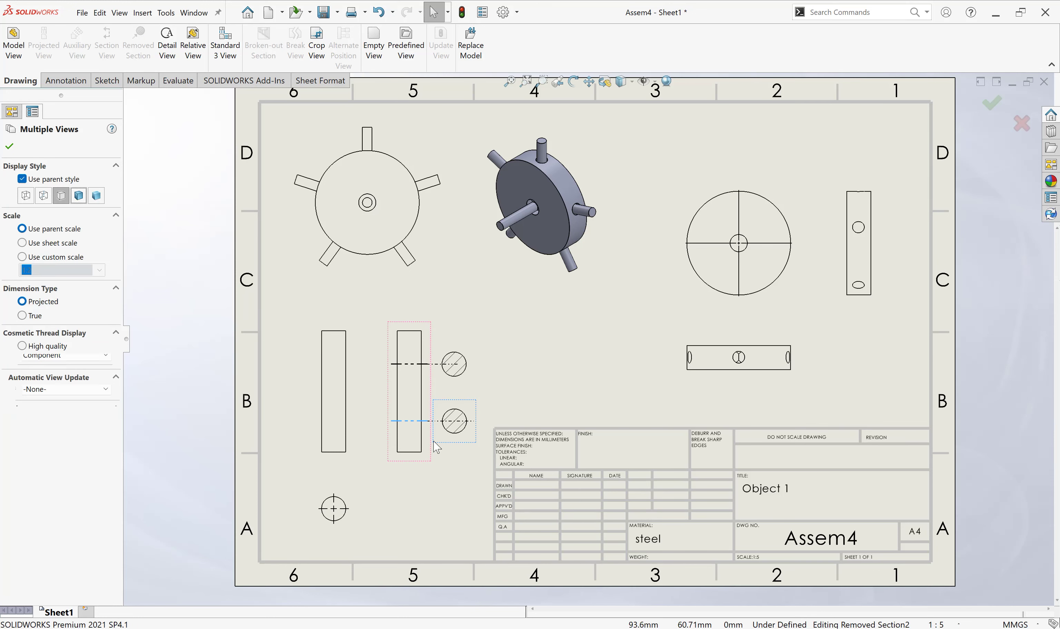
{"action": "left_click", "coordinate": [539, 371]}
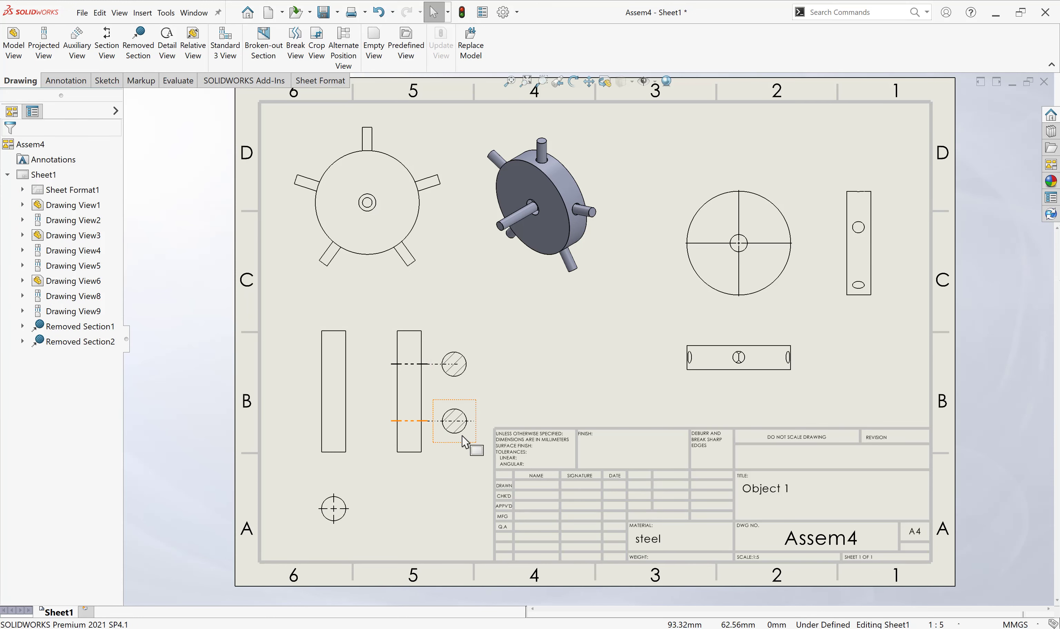
{"action": "left_click_drag", "start_coordinate": [464, 439], "coordinate": [417, 439]}
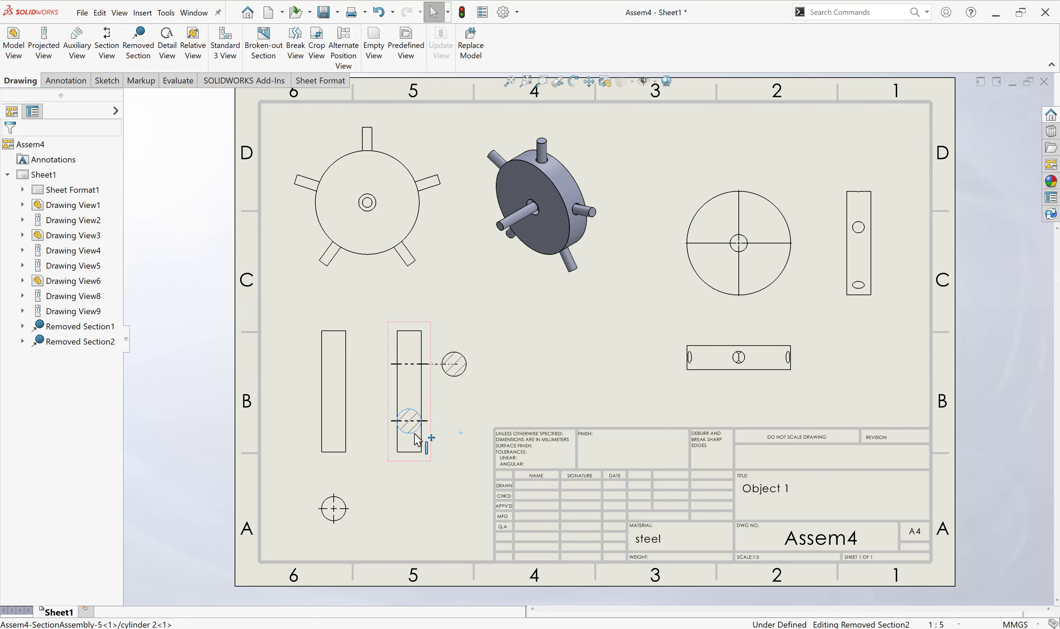
{"action": "left_click", "coordinate": [541, 369]}
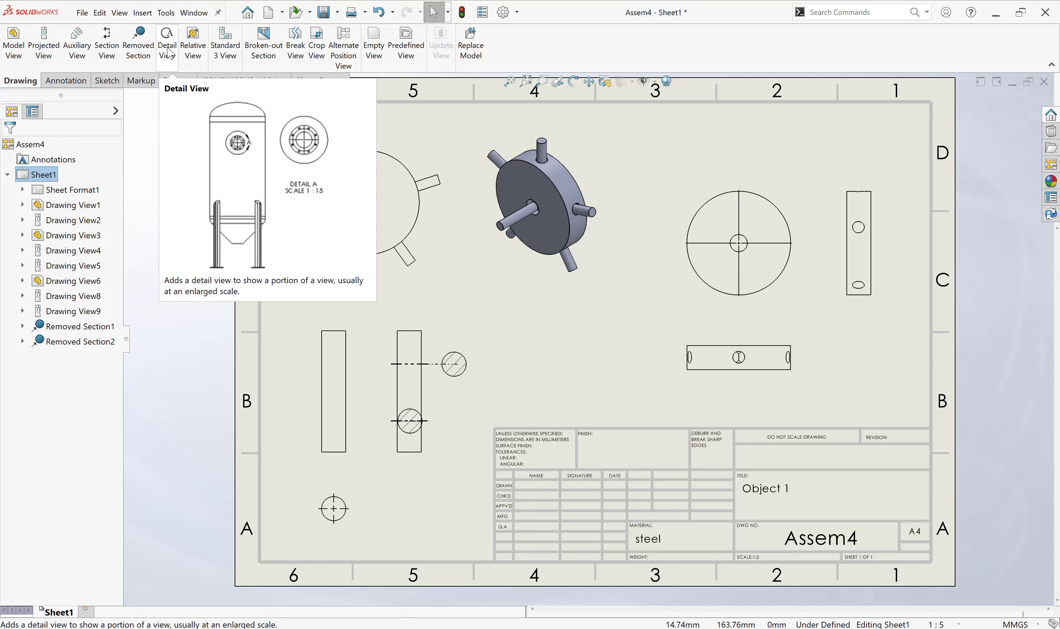
{"action": "left_click", "coordinate": [168, 47]}
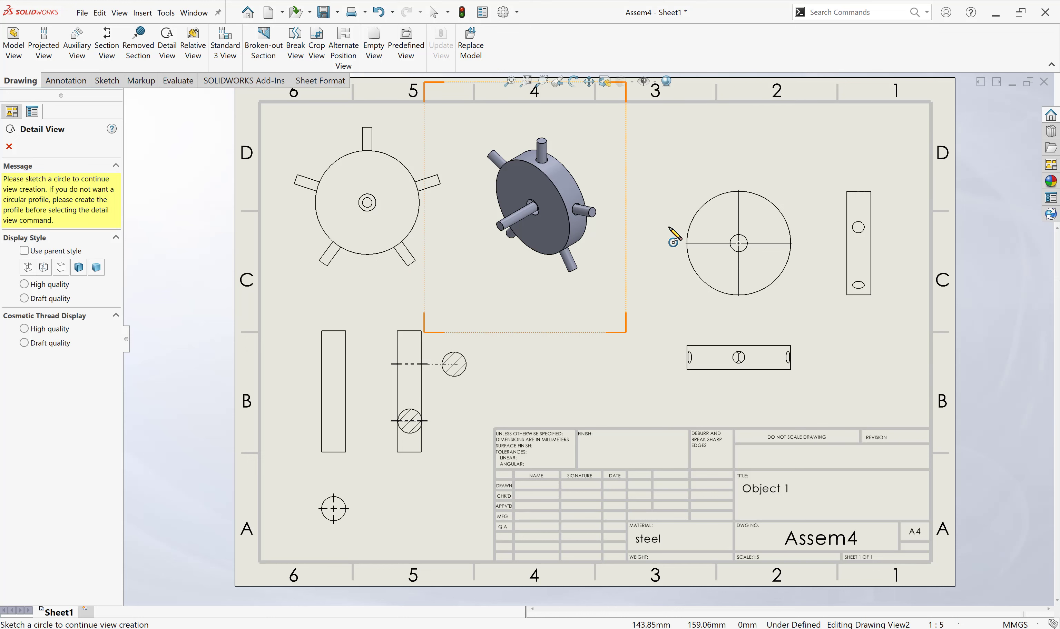
{"action": "left_click", "coordinate": [753, 379]}
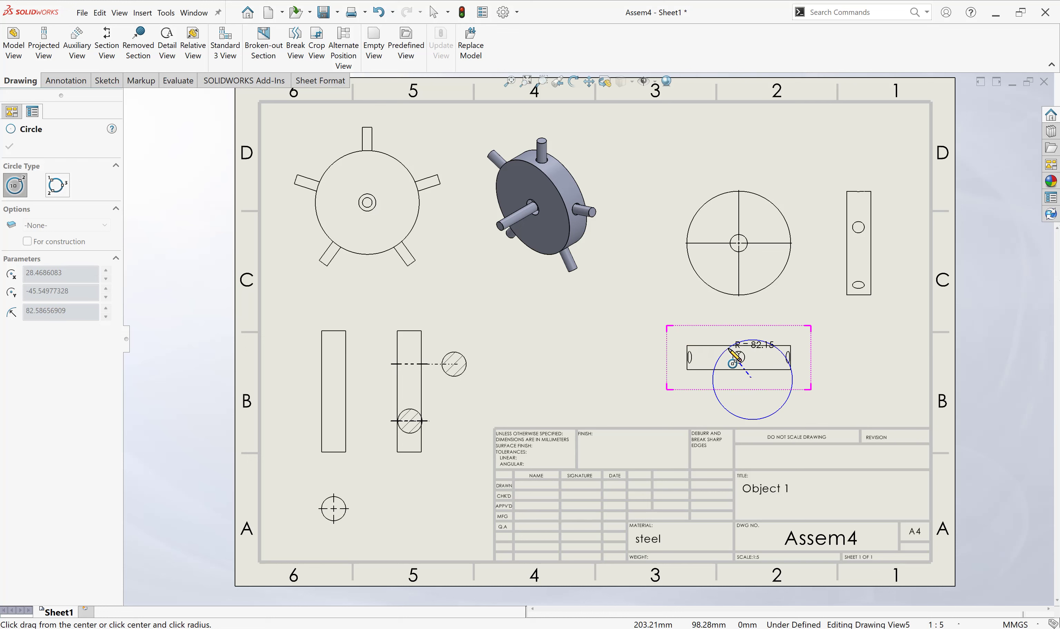
{"action": "key", "text": "Escape"}
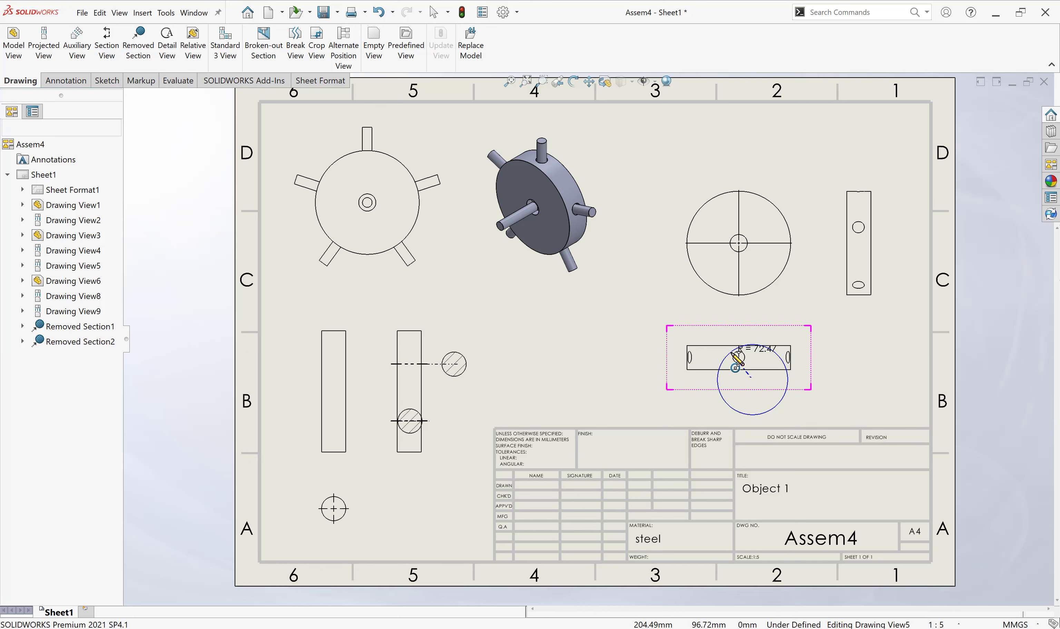
{"action": "left_click", "coordinate": [167, 41]}
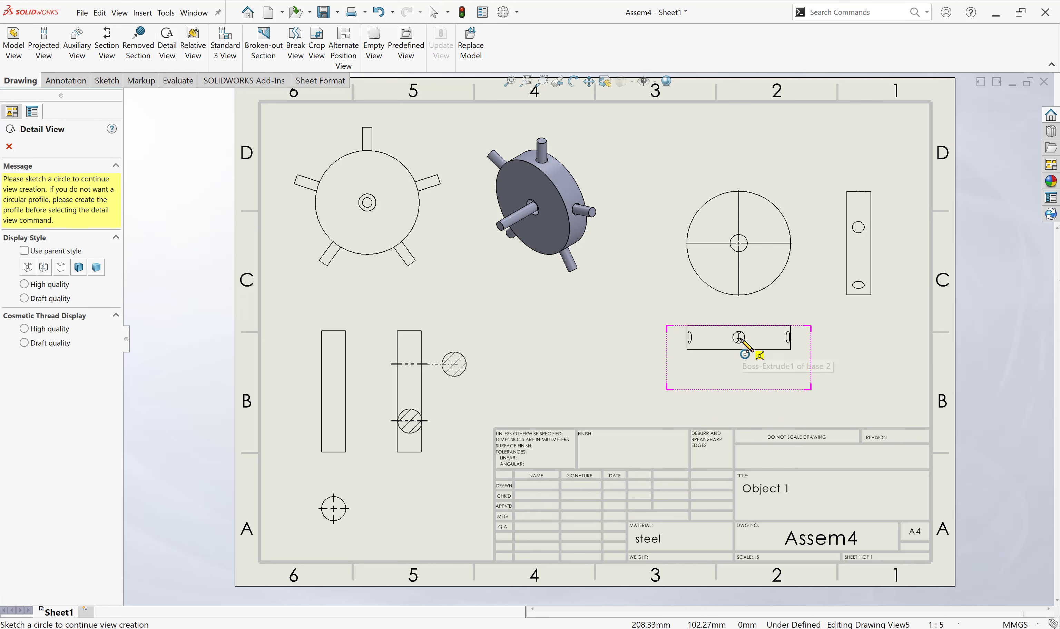
{"action": "left_click", "coordinate": [739, 338]}
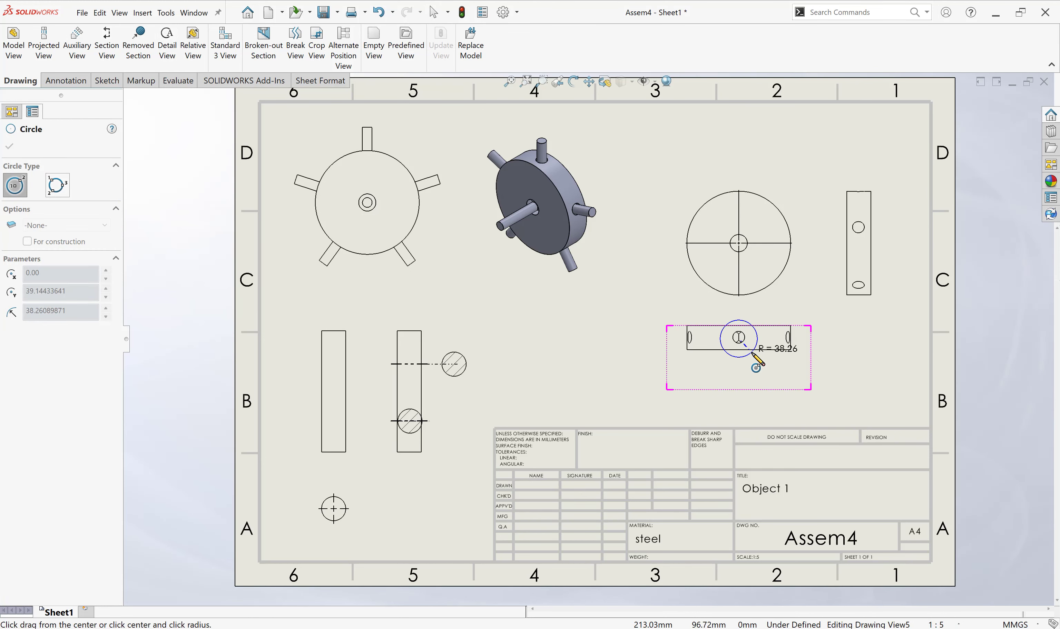
{"action": "left_click", "coordinate": [753, 355]}
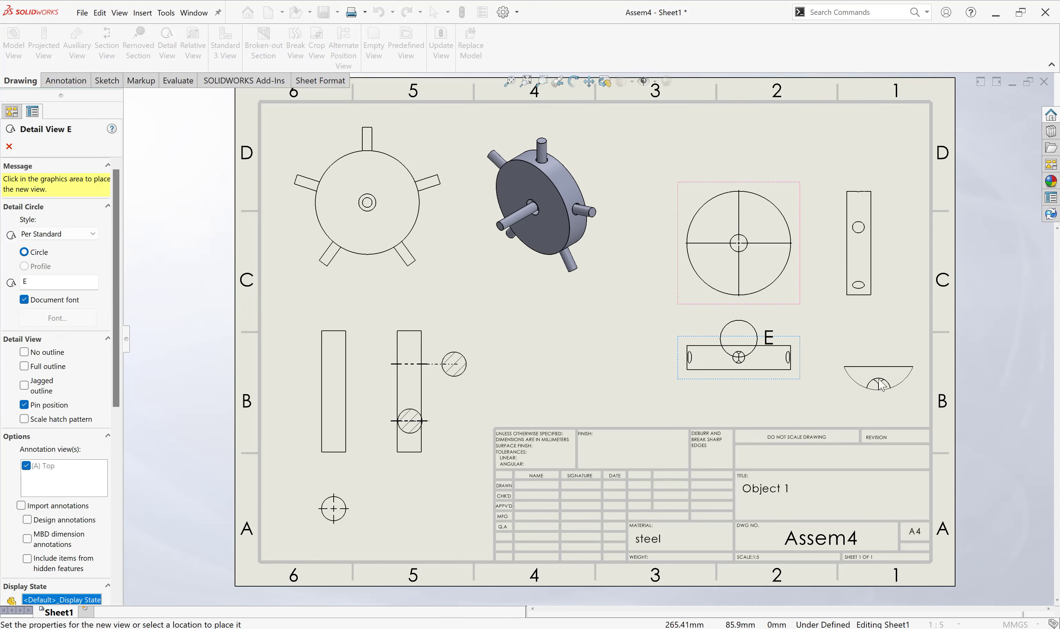
{"action": "left_click", "coordinate": [880, 386]}
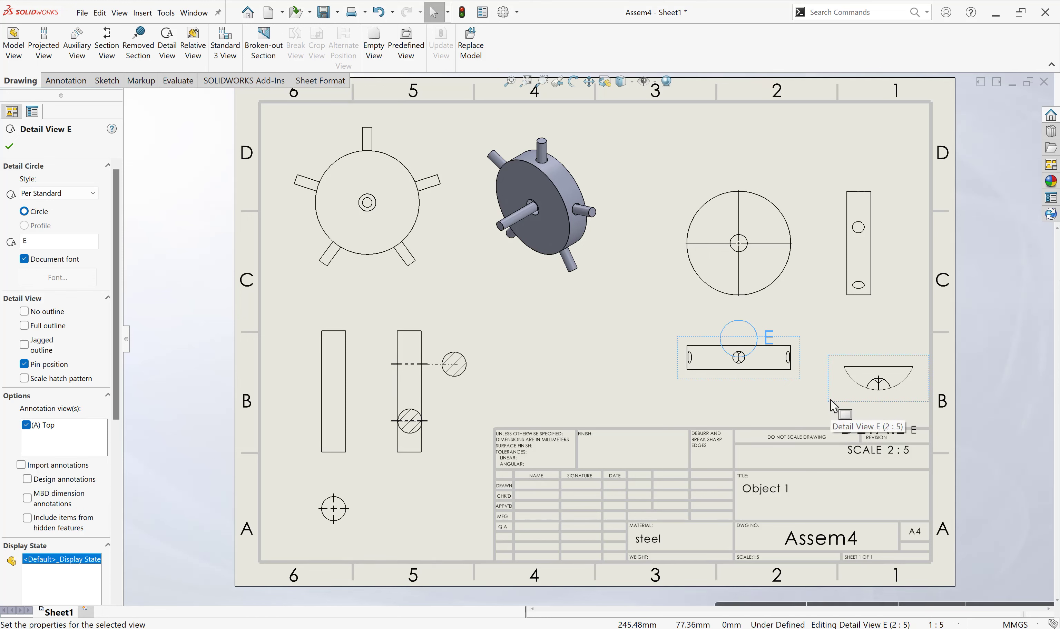
{"action": "left_click", "coordinate": [379, 12]}
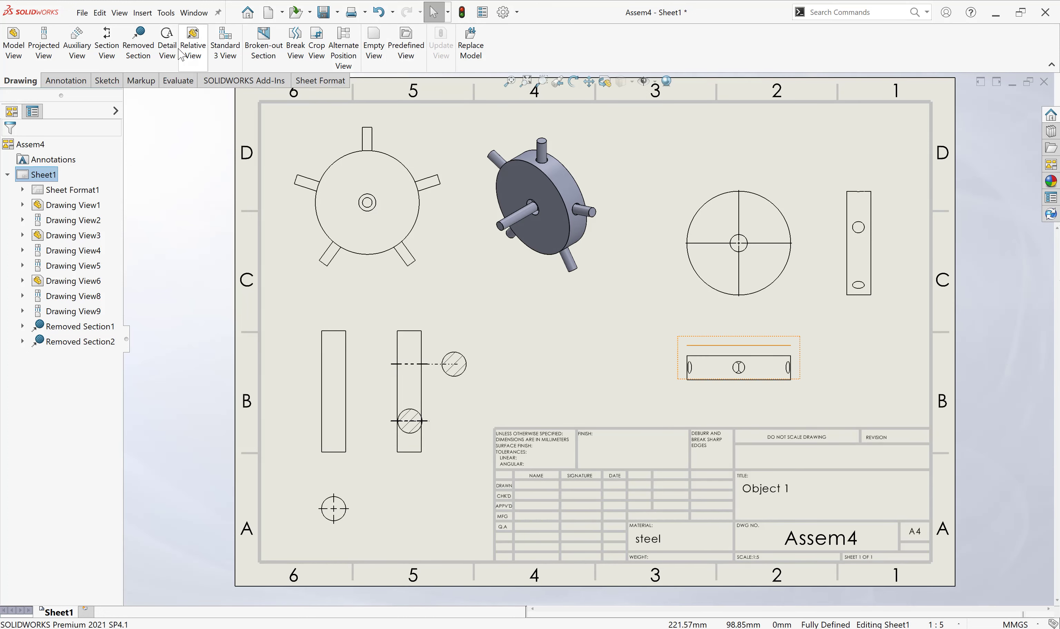
{"action": "left_click", "coordinate": [169, 45]}
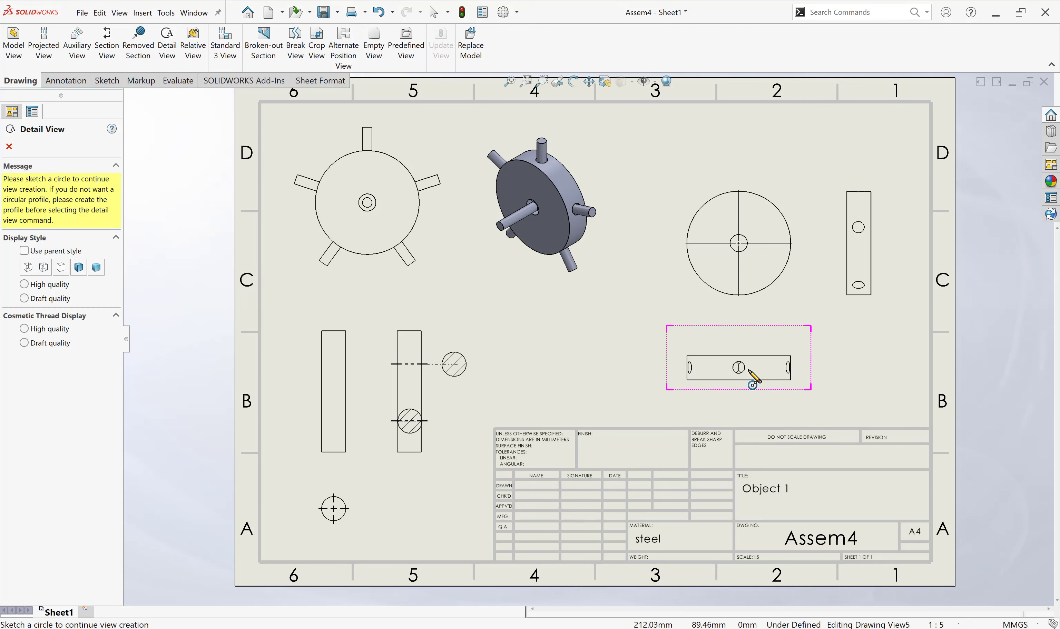
Step: Move the base's top view, Drawing View5, up to align beneath the circular view
{"action": "key", "text": "Escape"}
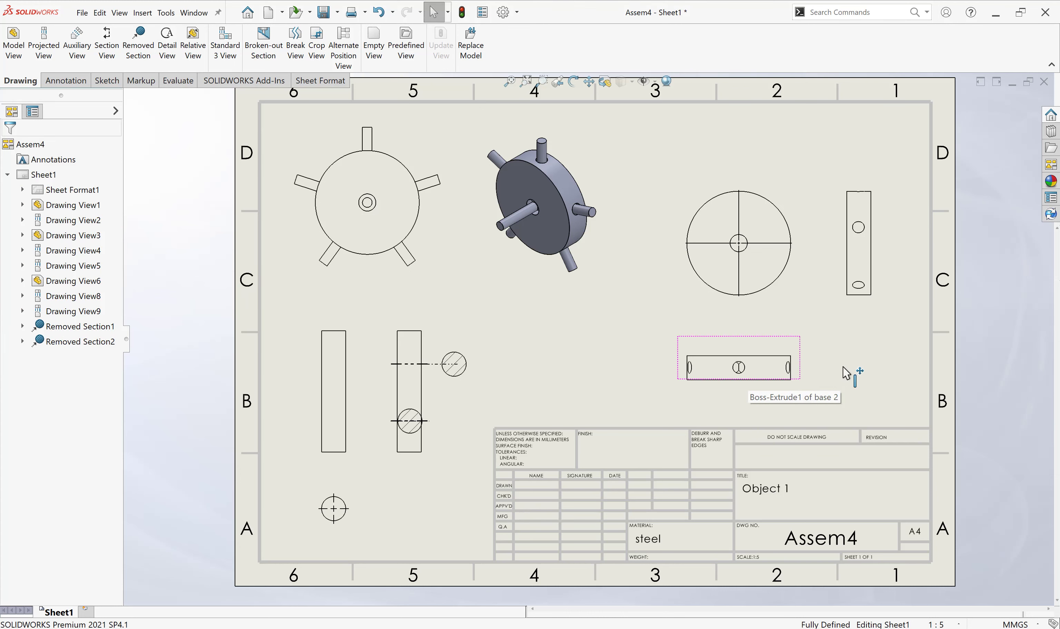
{"action": "left_click", "coordinate": [779, 385]}
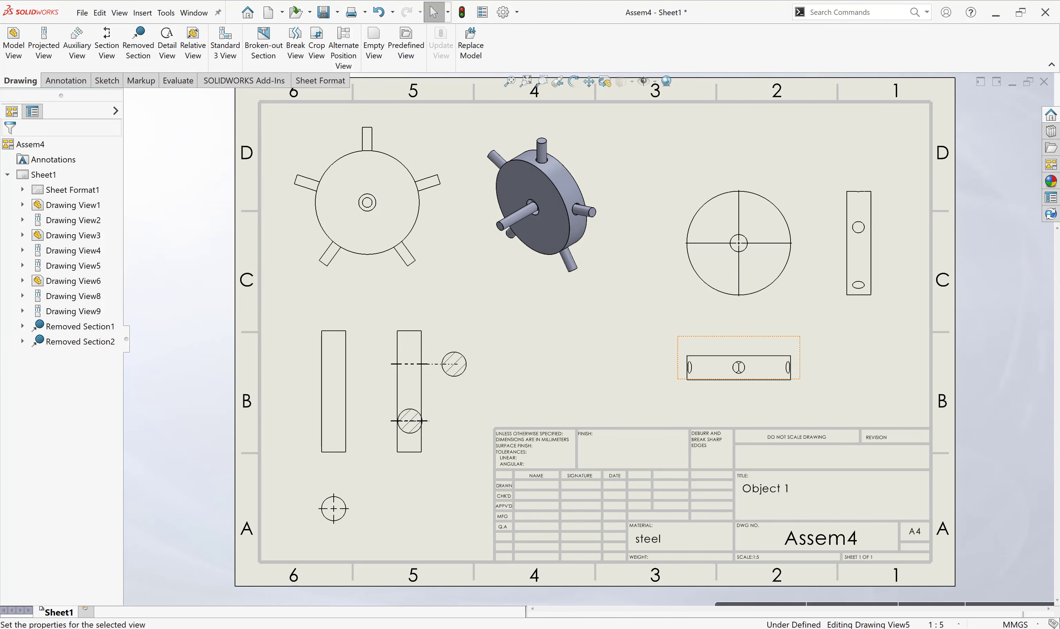
{"action": "mouse_move", "coordinate": [783, 386]}
{"action": "left_mouse_down"}
{"action": "mouse_move", "coordinate": [777, 371]}
{"action": "mouse_move", "coordinate": [787, 387]}
{"action": "mouse_move", "coordinate": [799, 367]}
{"action": "left_mouse_up"}
{"action": "left_click", "coordinate": [878, 388]}
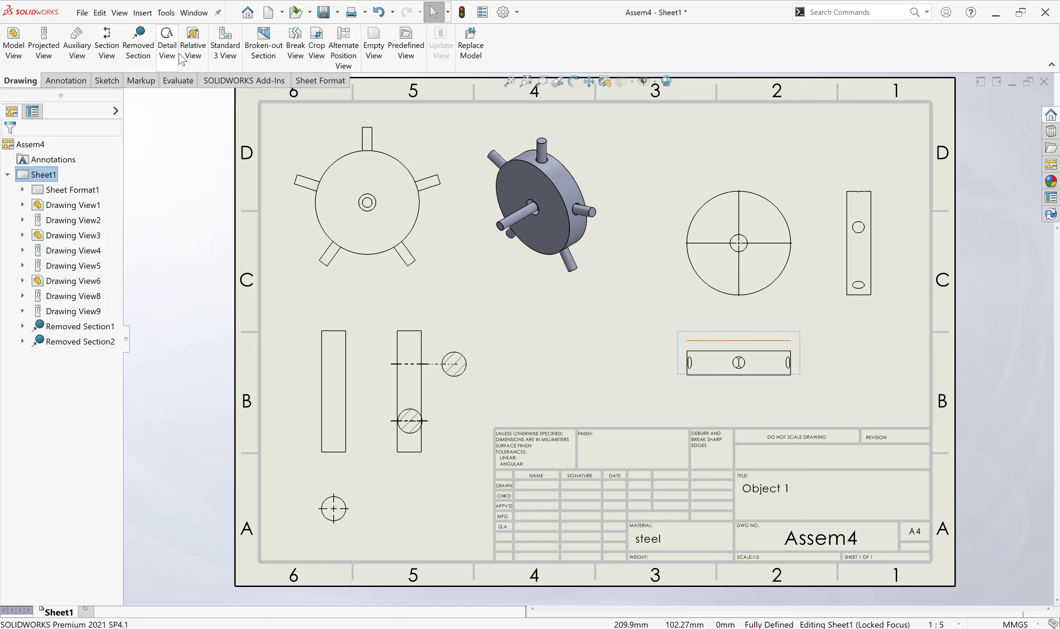
Step: Circle Detail View F on the base view, cancel it, and restart the Detail View command
{"action": "left_click", "coordinate": [167, 47]}
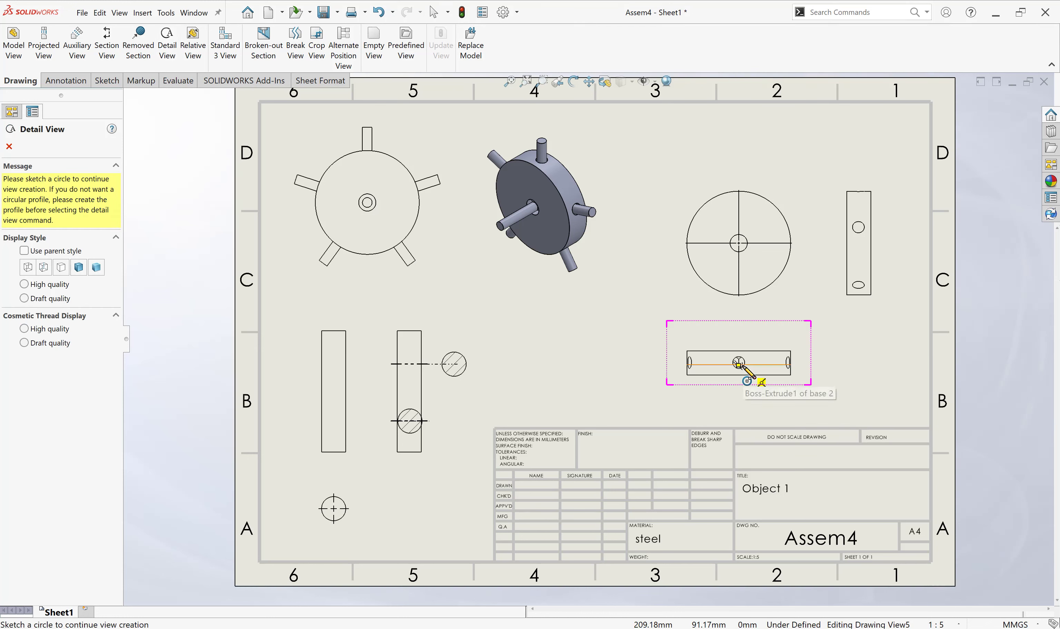
{"action": "left_click", "coordinate": [742, 365]}
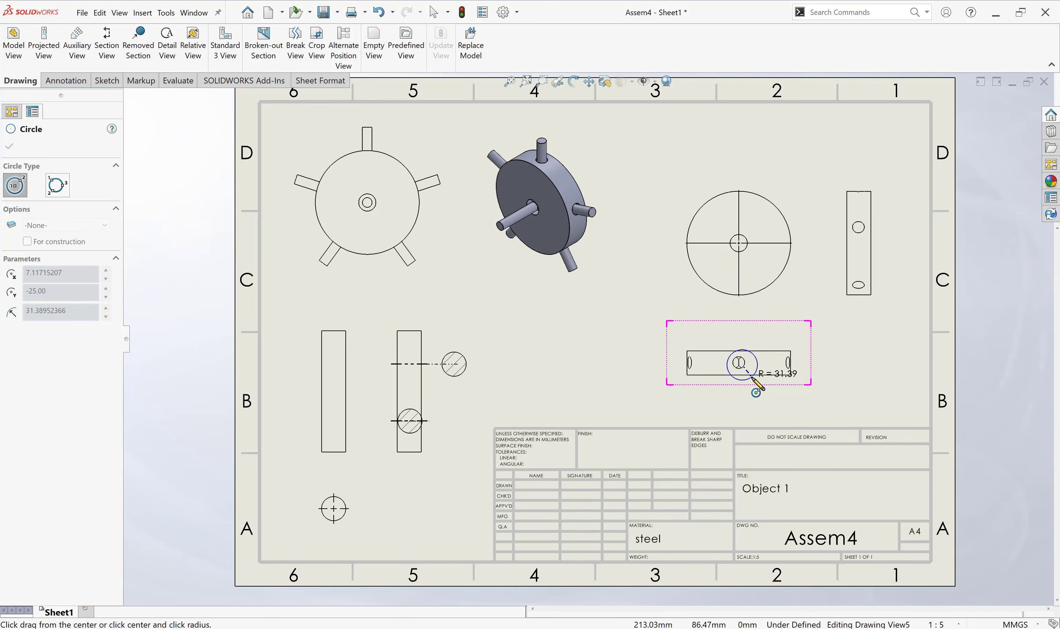
{"action": "left_click", "coordinate": [752, 378]}
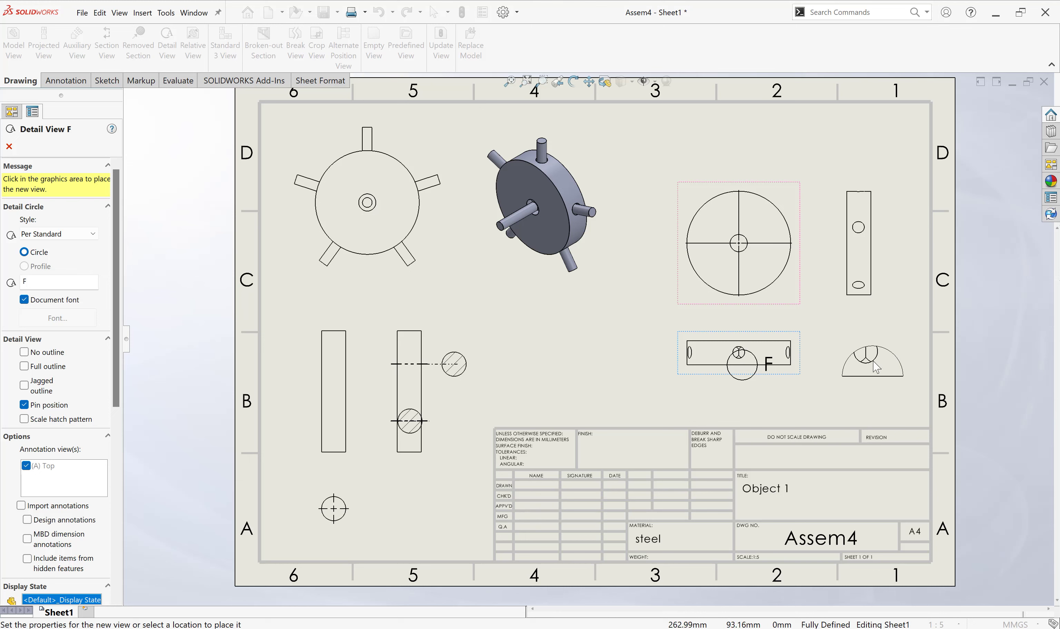
{"action": "key", "text": "Escape"}
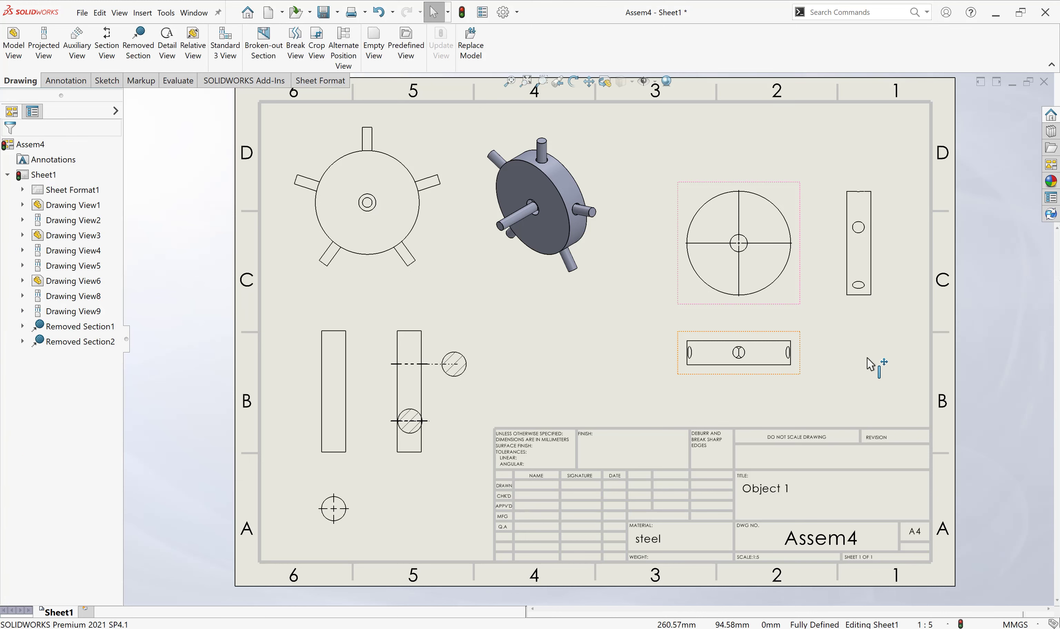
{"action": "key", "text": "Return"}
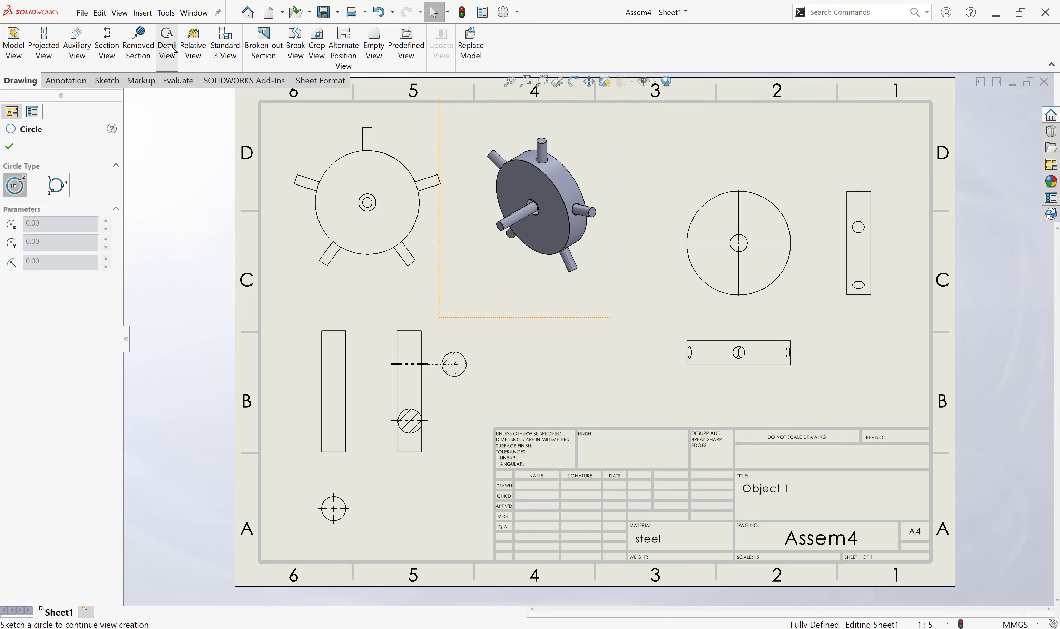
Step: Create 2:5 Detail View G of the middle hole right of the base view, label moved below it
{"action": "left_click", "coordinate": [739, 352]}
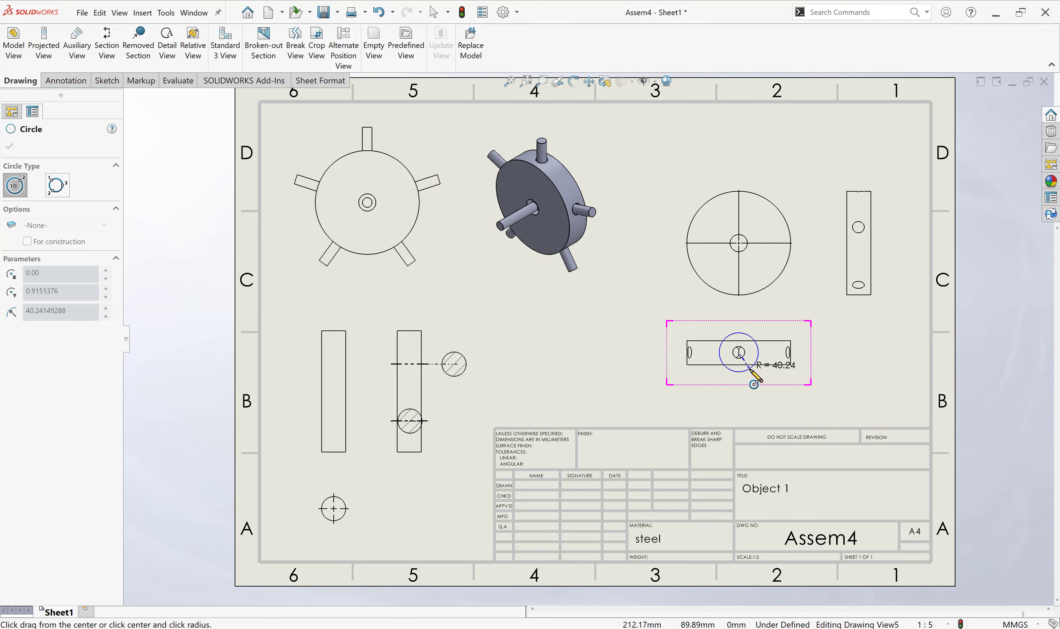
{"action": "left_click", "coordinate": [751, 368]}
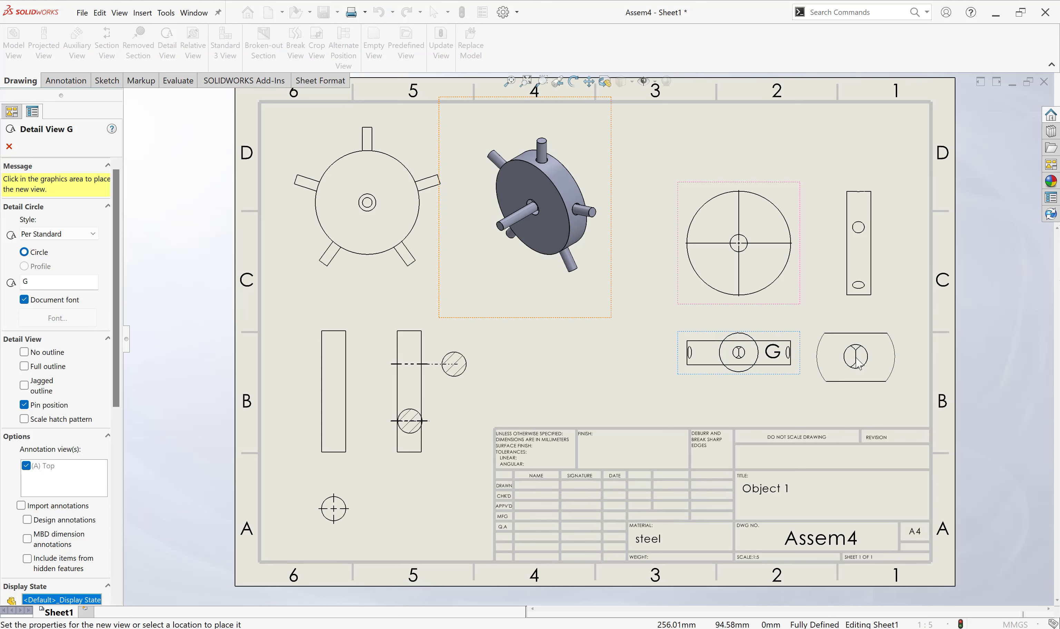
{"action": "left_click", "coordinate": [857, 364]}
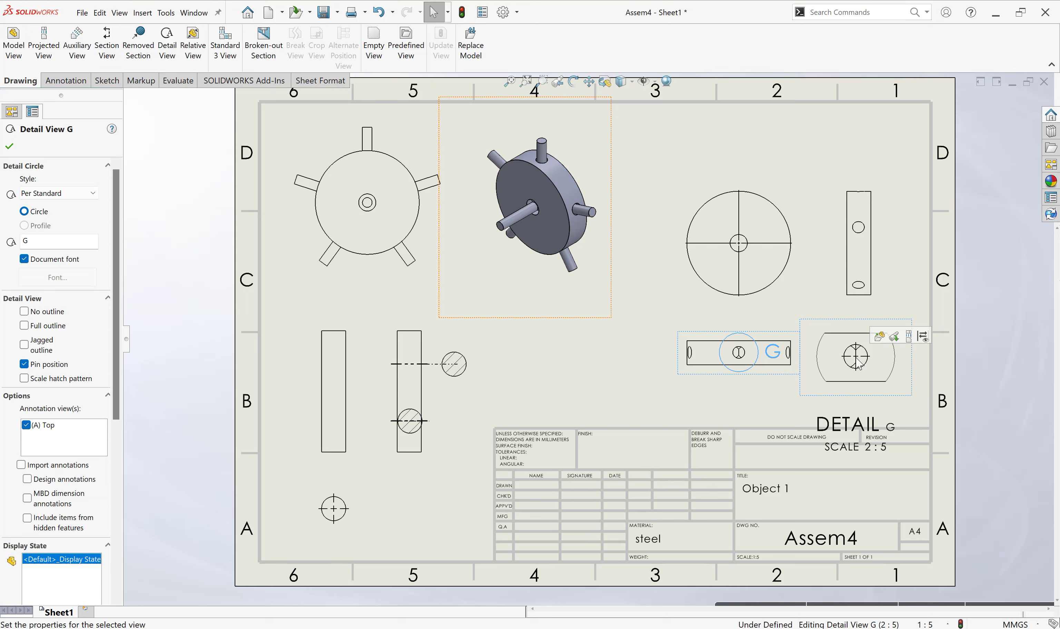
{"action": "left_click", "coordinate": [920, 389]}
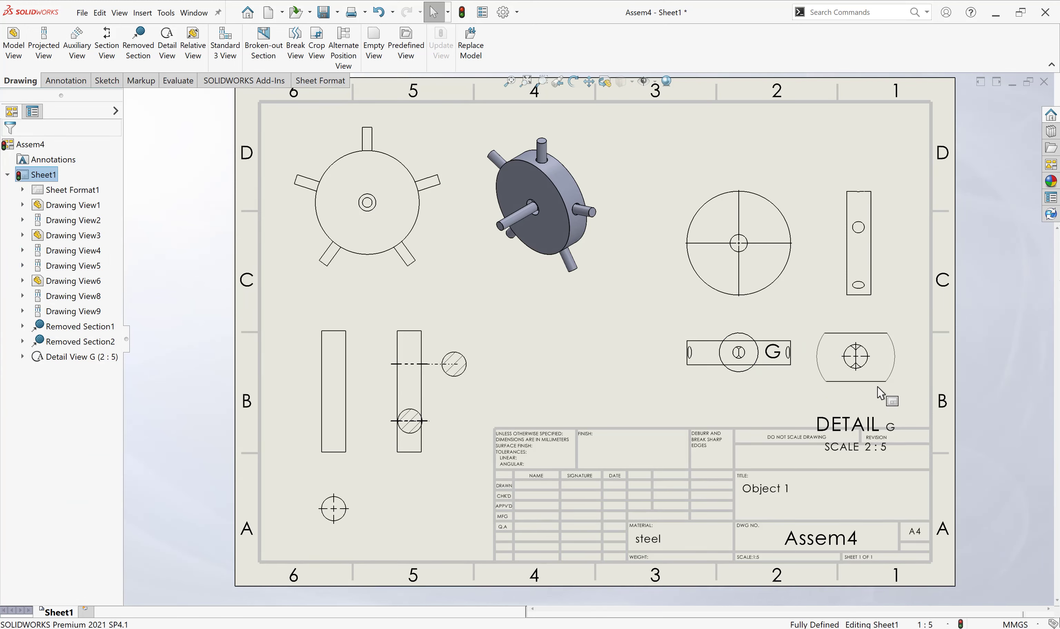
{"action": "left_click_drag", "start_coordinate": [845, 425], "coordinate": [854, 396]}
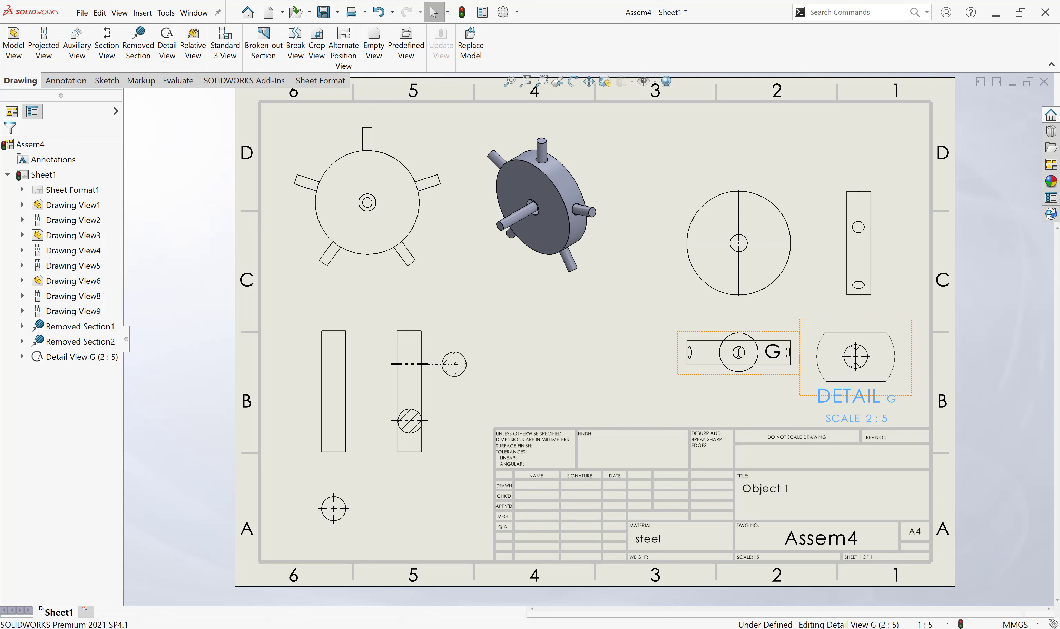
Step: Edit the DETAIL G label text without changes, then reopen Detail View G's properties
{"action": "left_click", "coordinate": [1026, 380]}
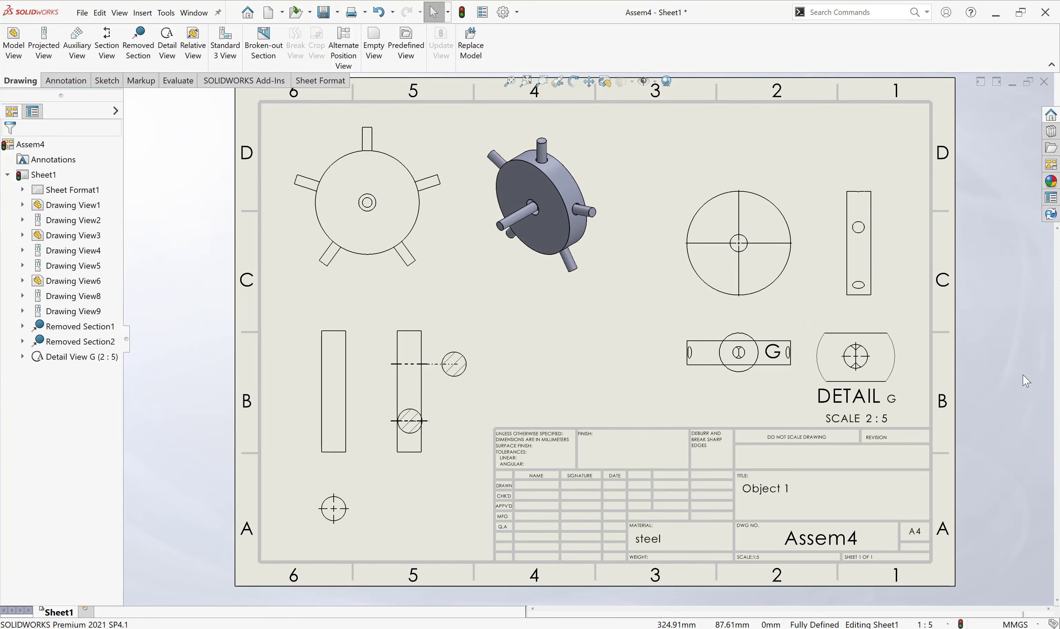
{"action": "left_click", "coordinate": [887, 419]}
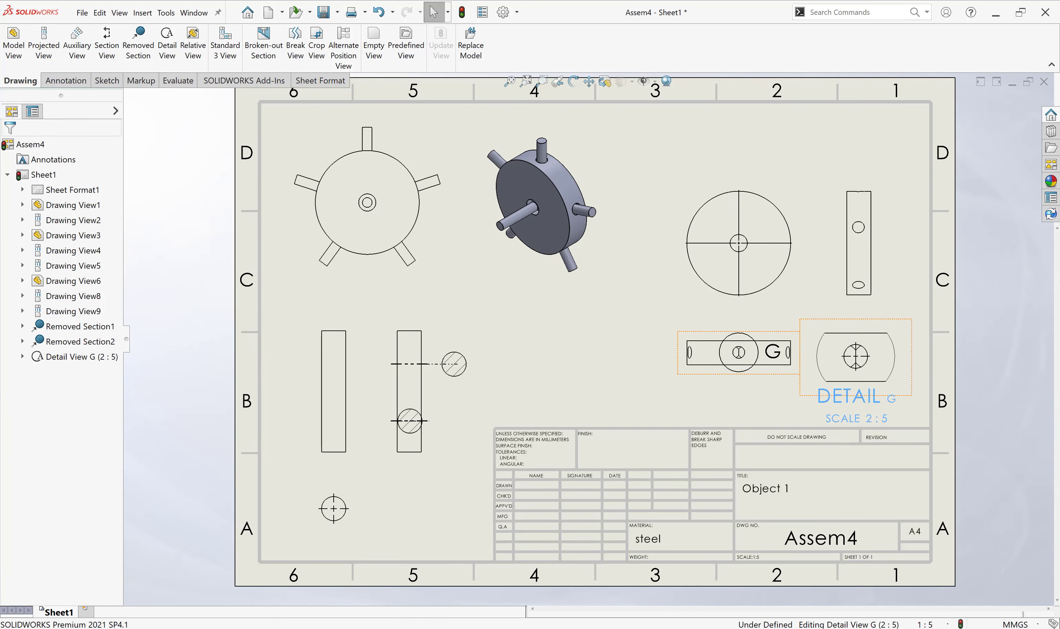
{"action": "left_click", "coordinate": [874, 424]}
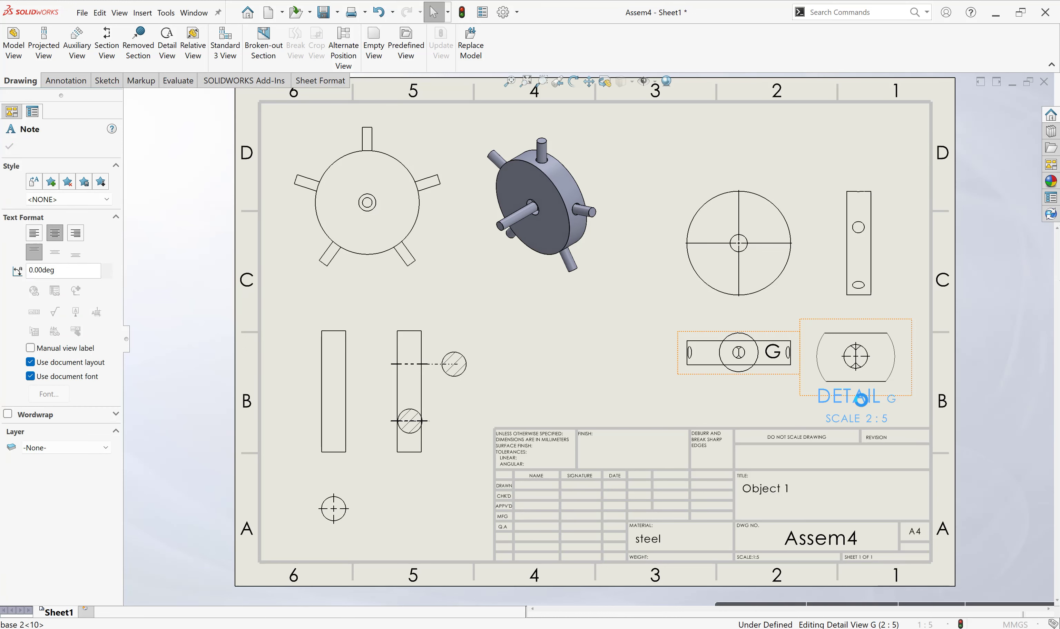
{"action": "double_click", "coordinate": [865, 406]}
{"action": "left_click", "coordinate": [991, 382]}
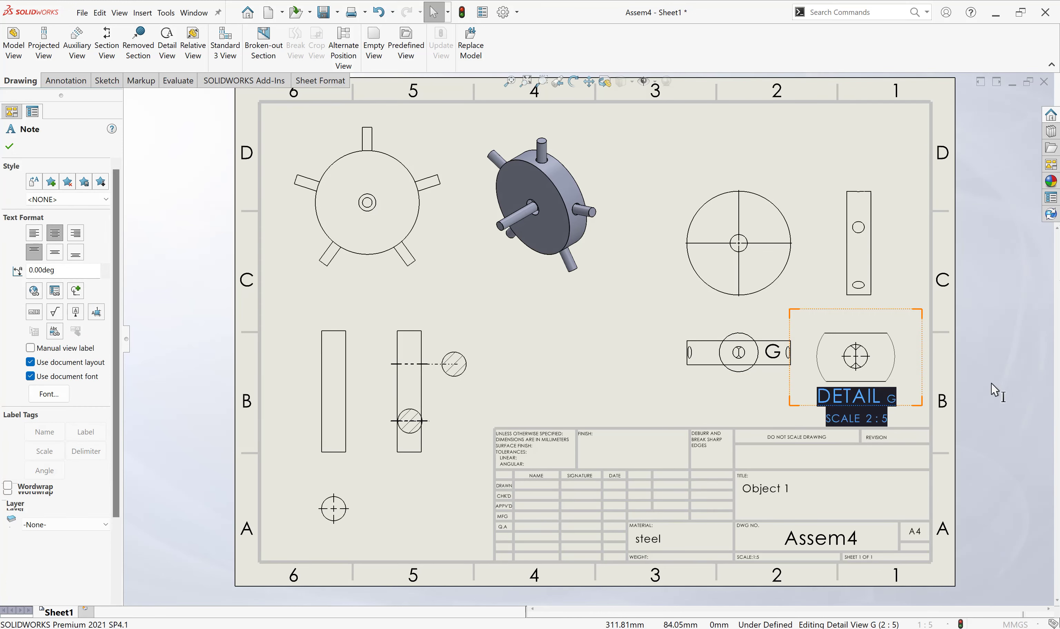
{"action": "key", "text": "Escape"}
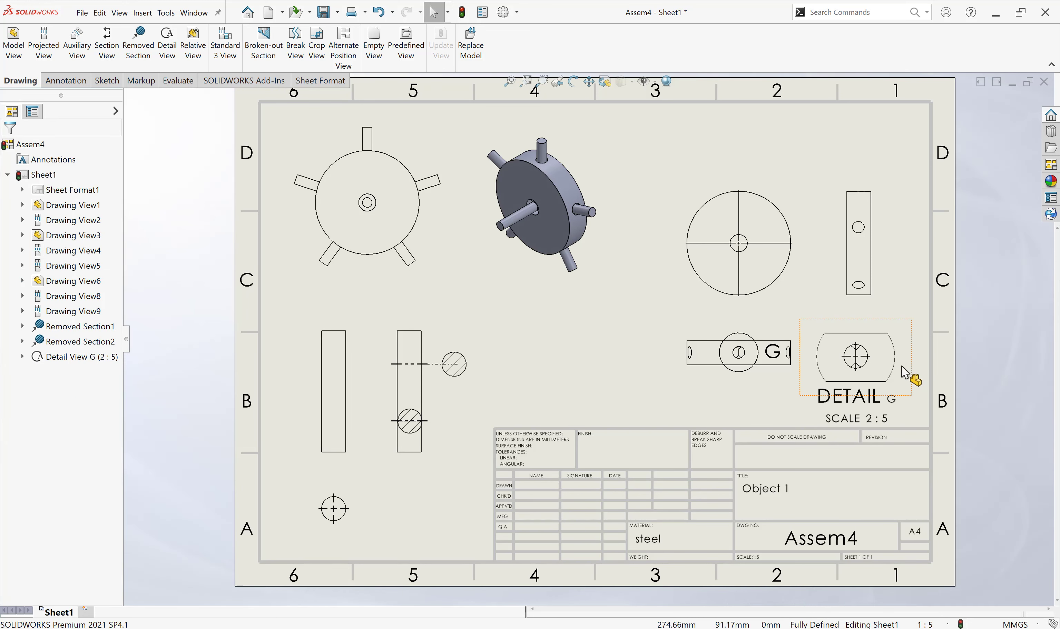
{"action": "left_click", "coordinate": [902, 367]}
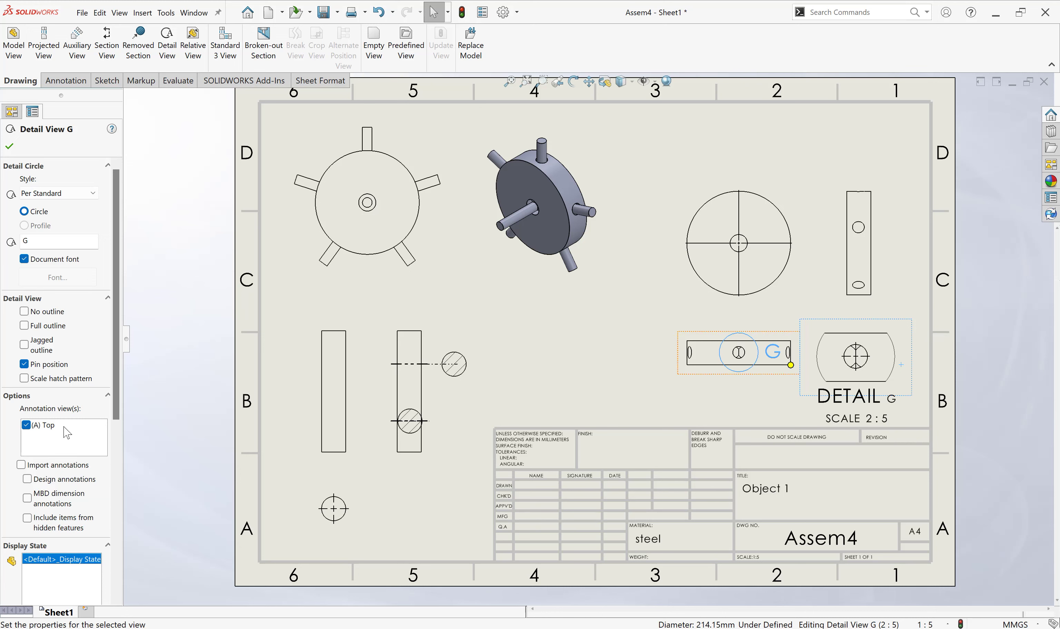
Step: Try a 4:1 custom scale on Detail View G, revert to 2:5, and close its properties
{"action": "left_click_drag", "start_coordinate": [114, 389], "coordinate": [124, 569]}
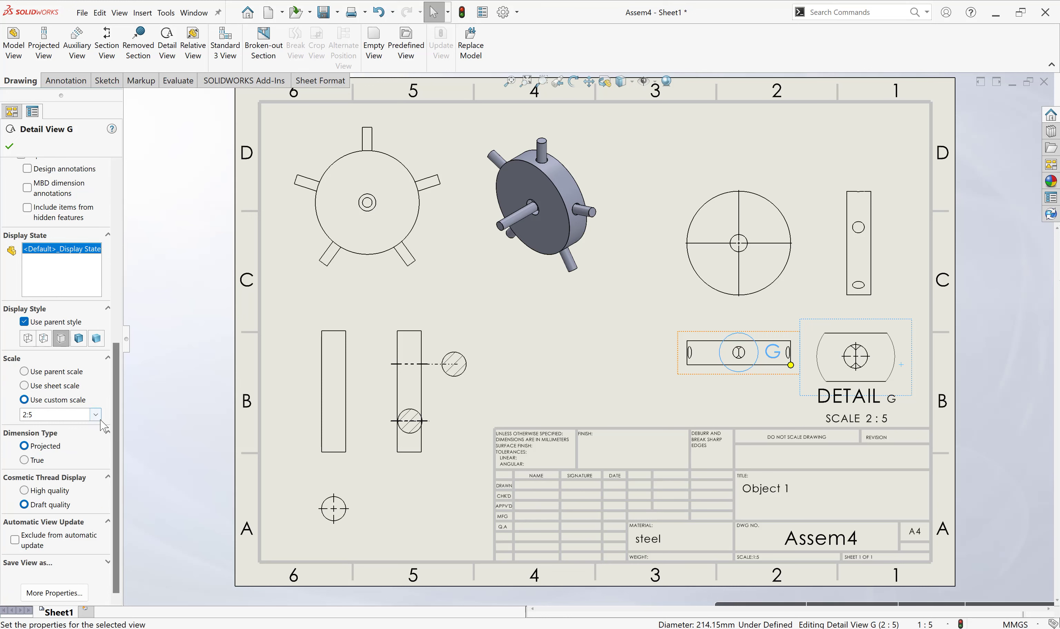
{"action": "left_click", "coordinate": [95, 415]}
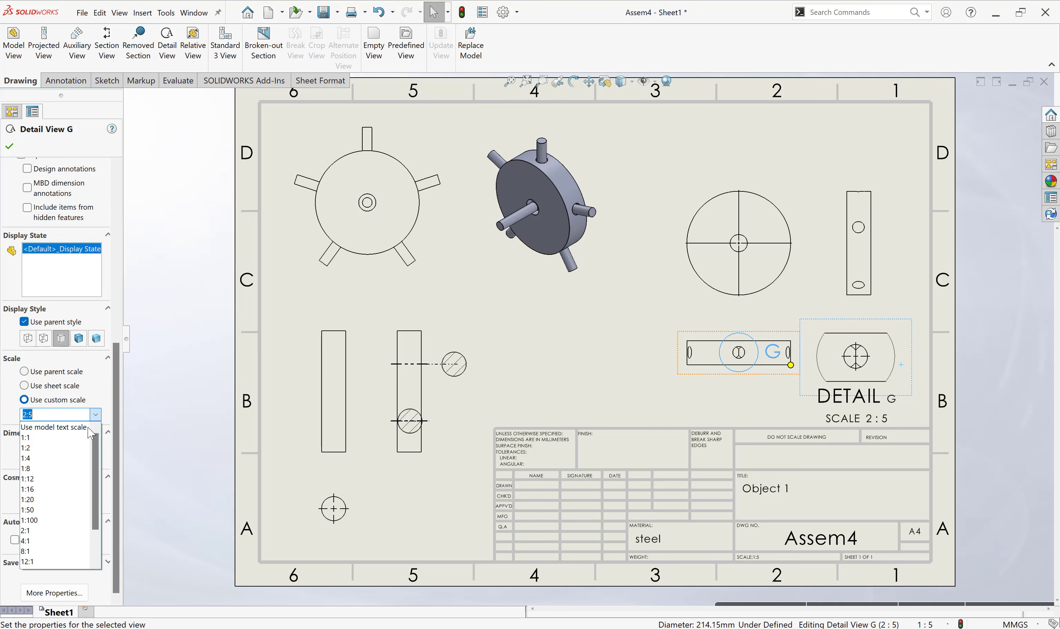
{"action": "left_click", "coordinate": [79, 541]}
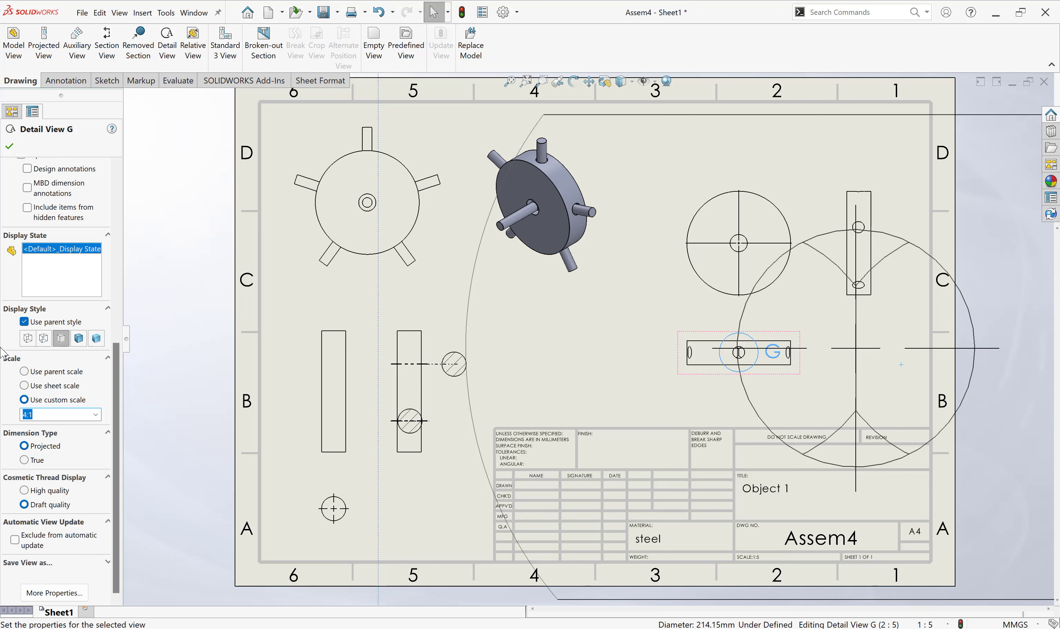
{"action": "left_click", "coordinate": [95, 415]}
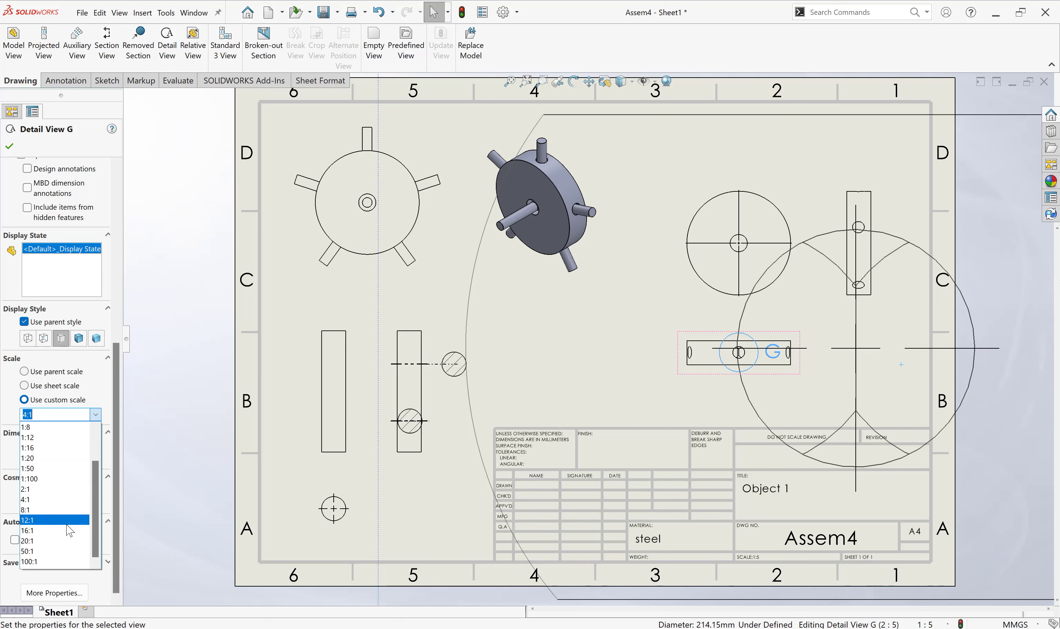
{"action": "left_click", "coordinate": [4, 421]}
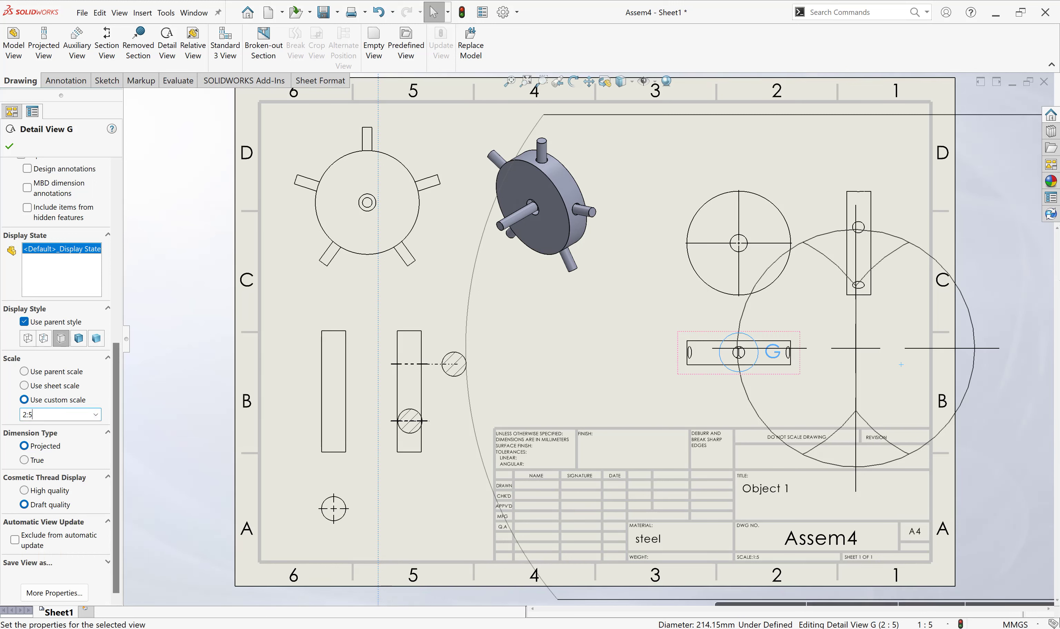
{"action": "left_click", "coordinate": [991, 343]}
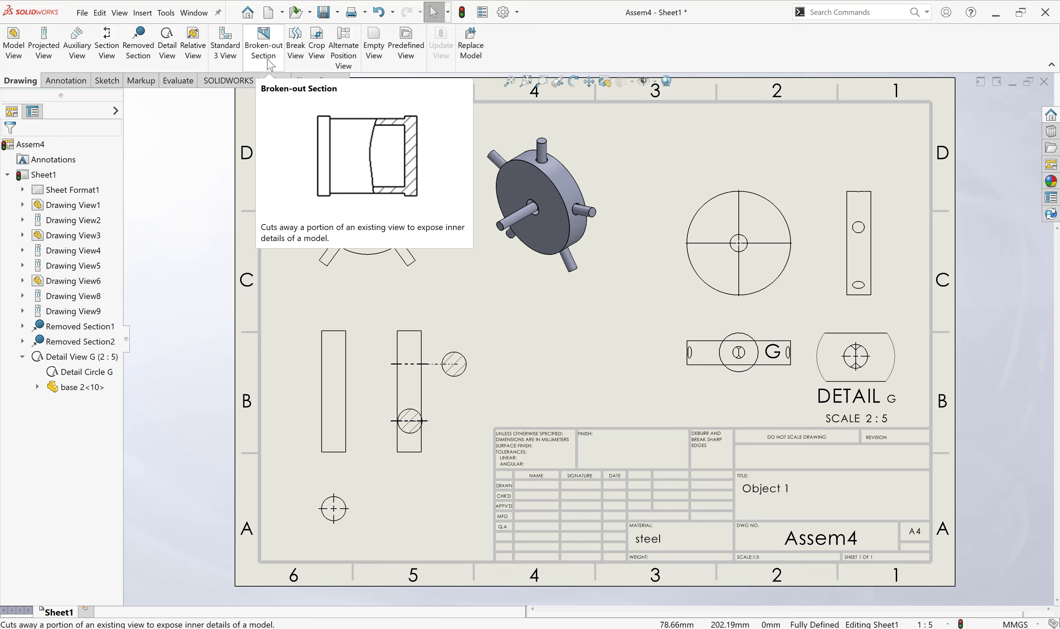
Step: Sketch a closed broken-out section outline on the large circle view's lower-right edge
{"action": "left_click", "coordinate": [269, 63]}
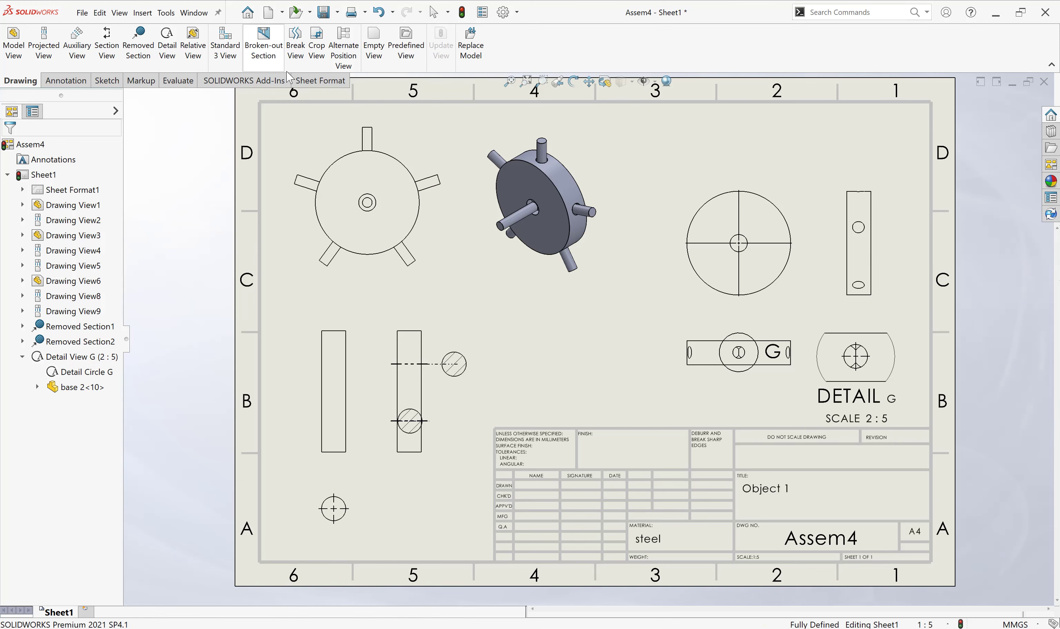
{"action": "left_click", "coordinate": [786, 265]}
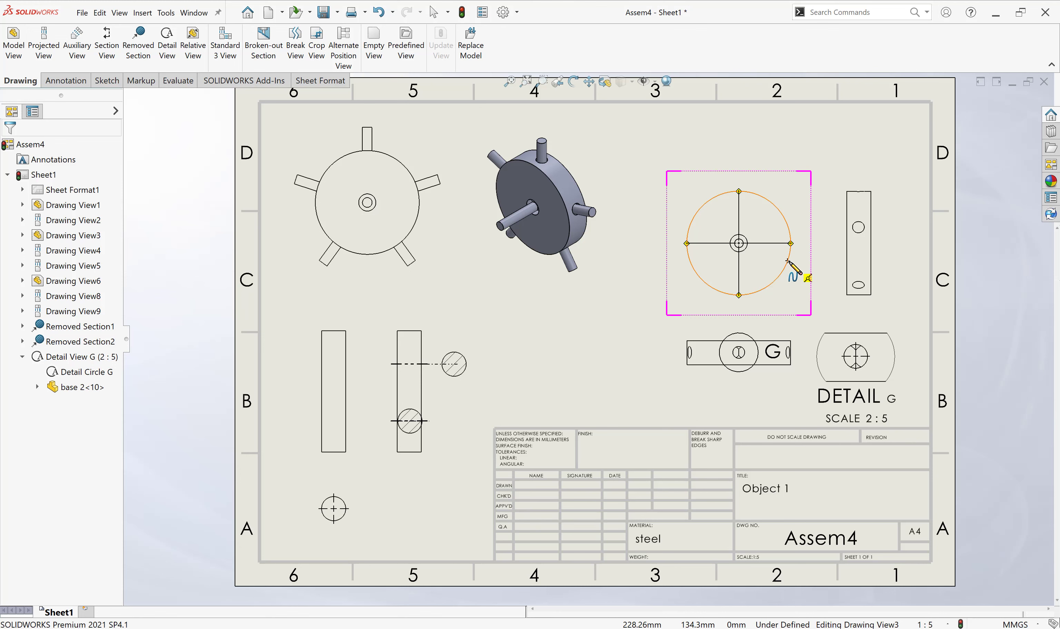
{"action": "left_click", "coordinate": [788, 261]}
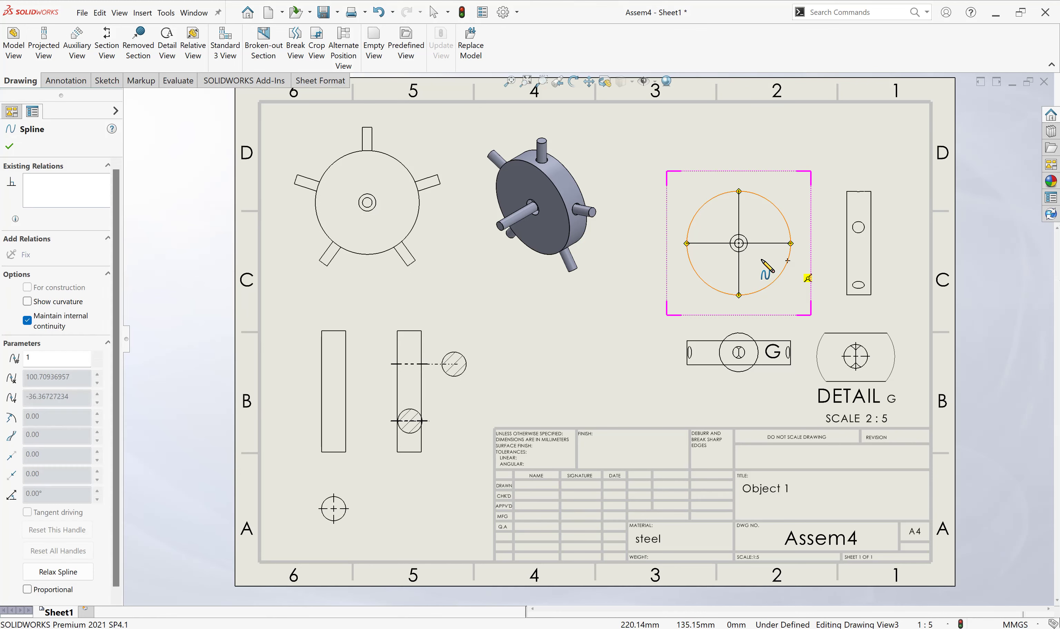
{"action": "left_click", "coordinate": [753, 284]}
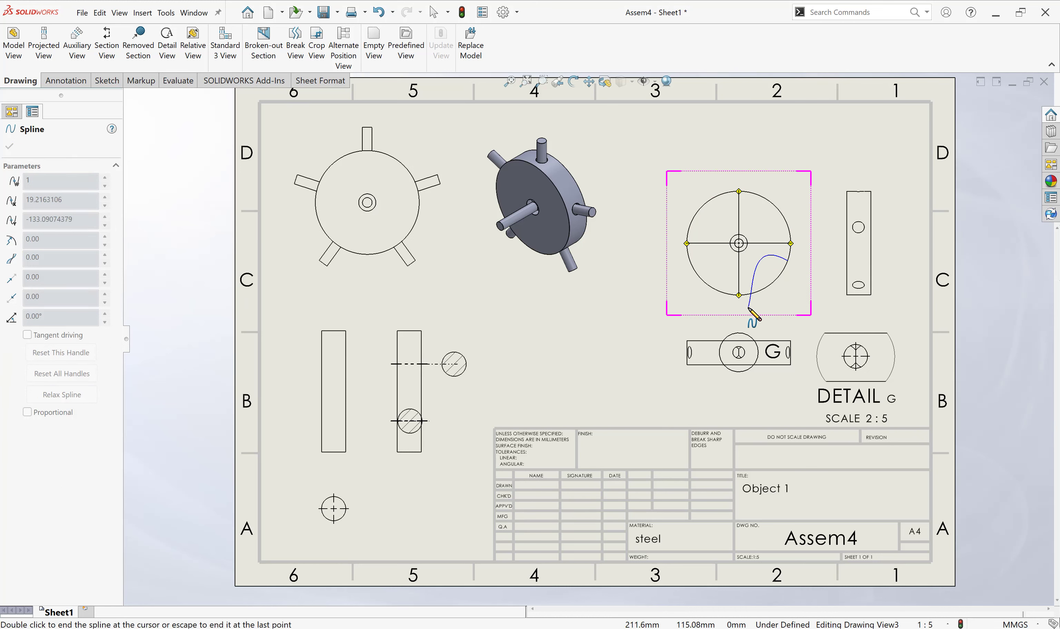
{"action": "left_click", "coordinate": [755, 314]}
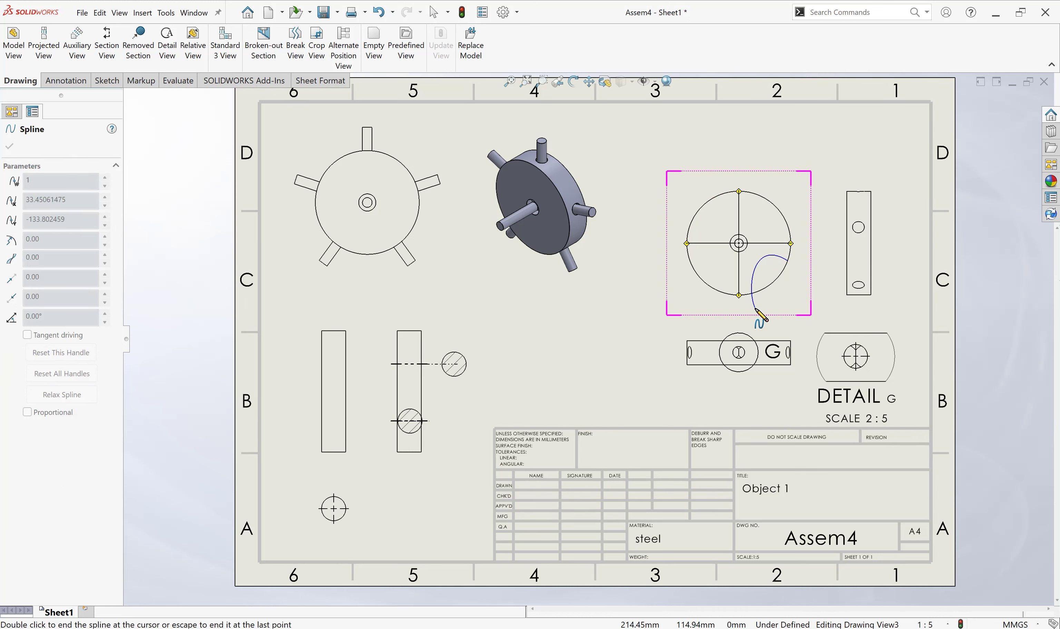
{"action": "left_click", "coordinate": [787, 260]}
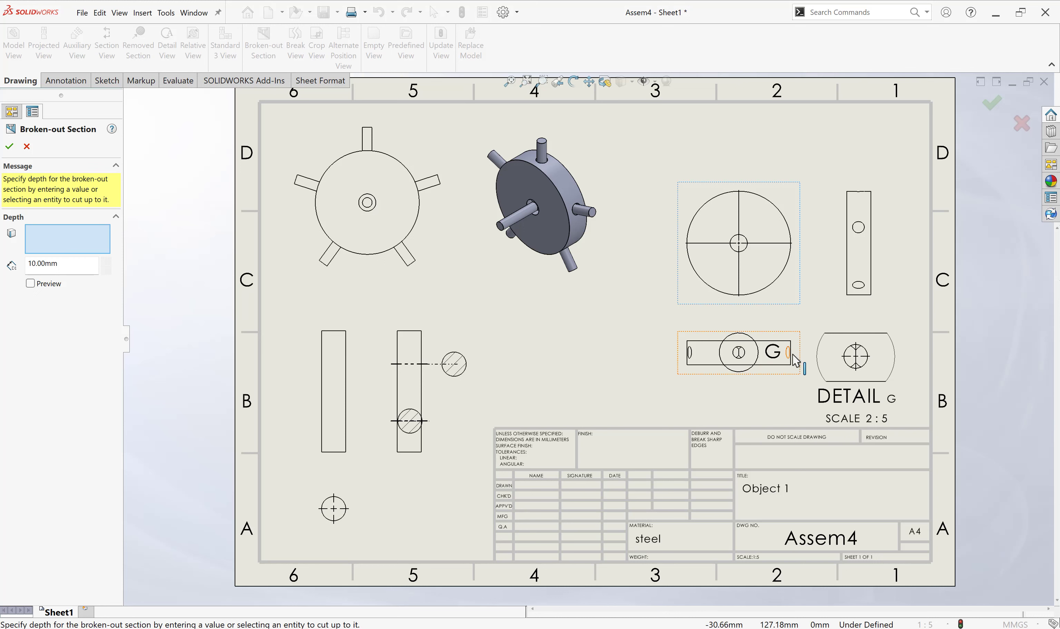
Step: Set the cut depth from an edge in the G view, preview, and apply the broken-out section
{"action": "left_click", "coordinate": [686, 361]}
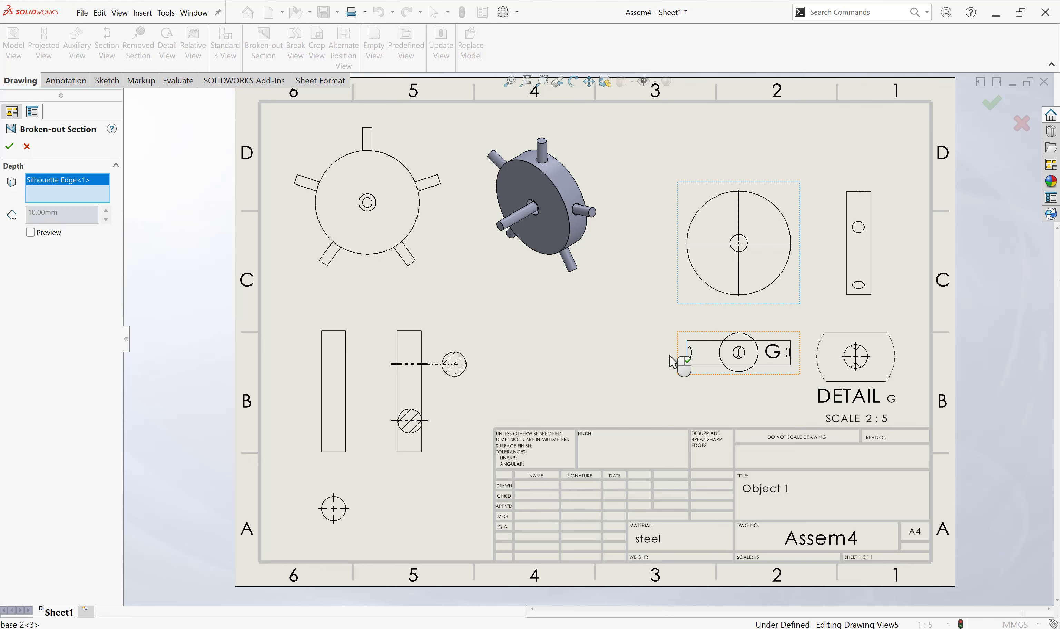
{"action": "left_click", "coordinate": [30, 232]}
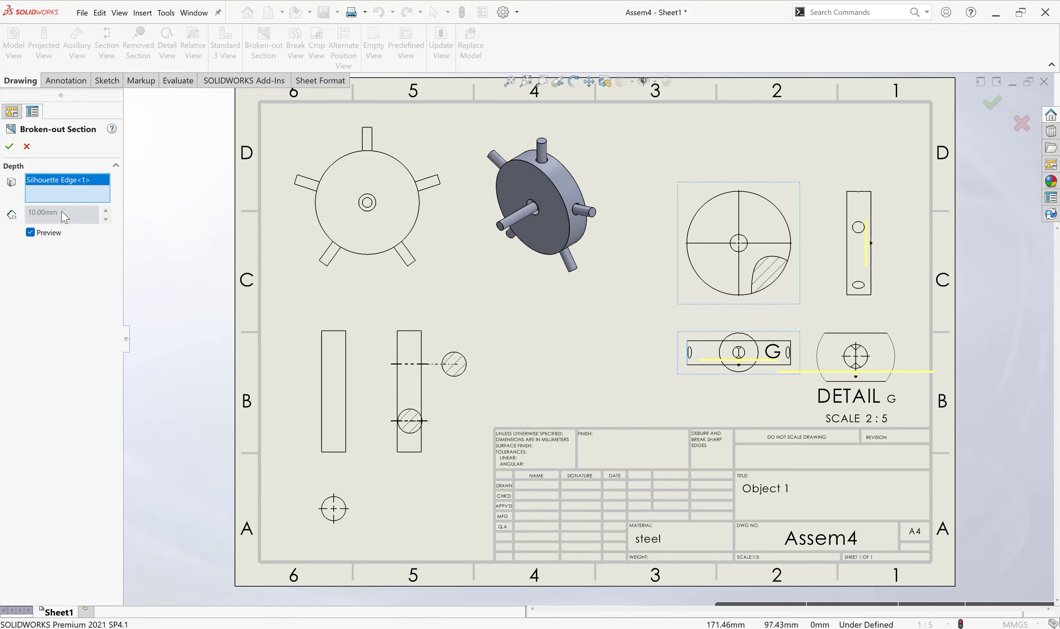
{"action": "left_click", "coordinate": [15, 147]}
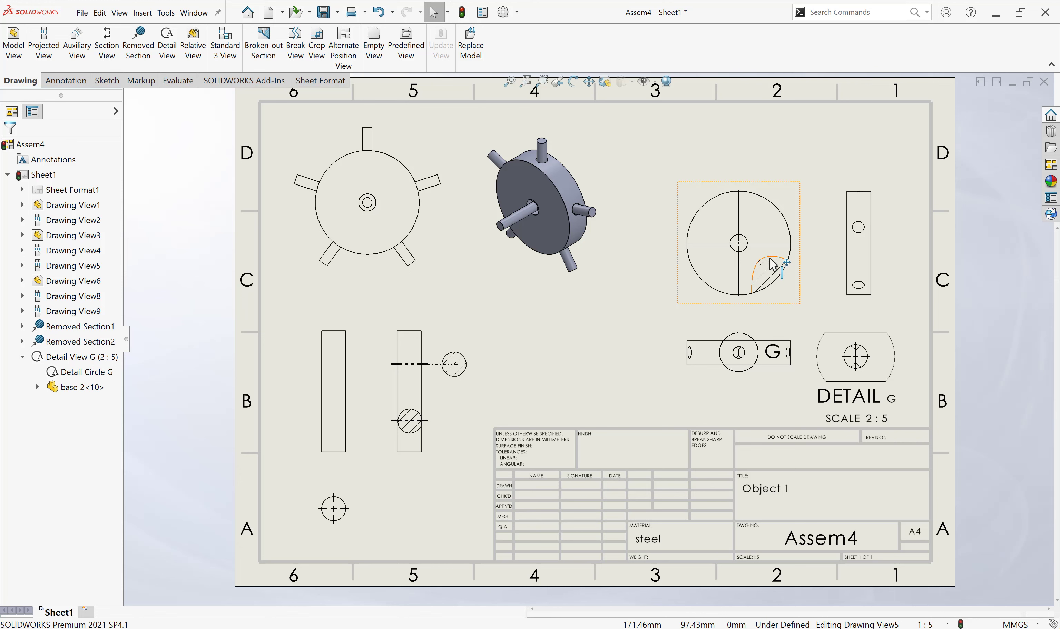
{"action": "left_click", "coordinate": [772, 262]}
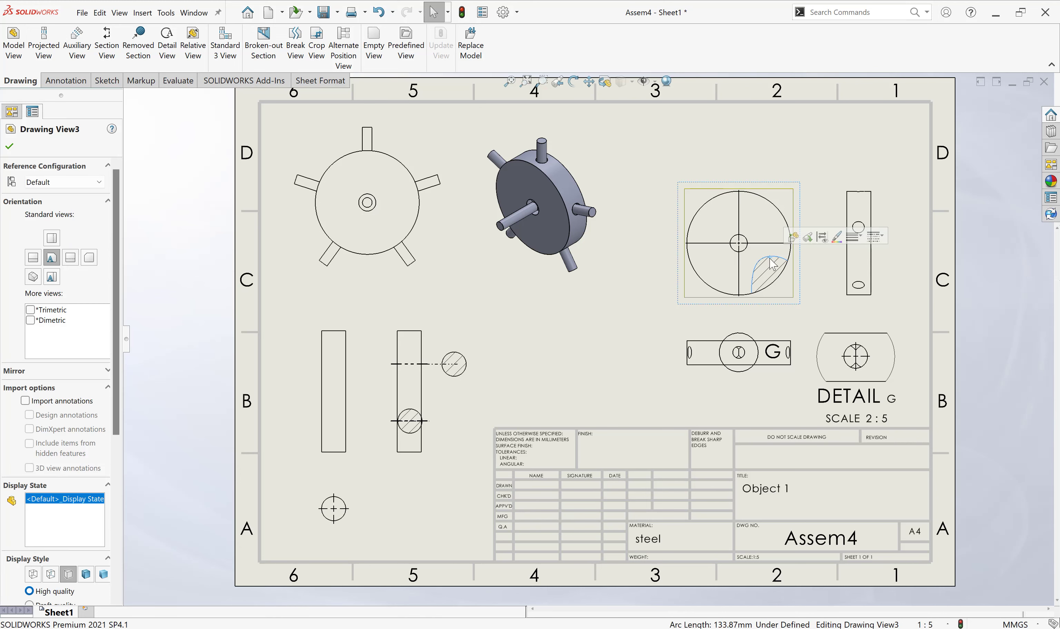
{"action": "left_click", "coordinate": [9, 146]}
{"action": "left_click", "coordinate": [868, 157]}
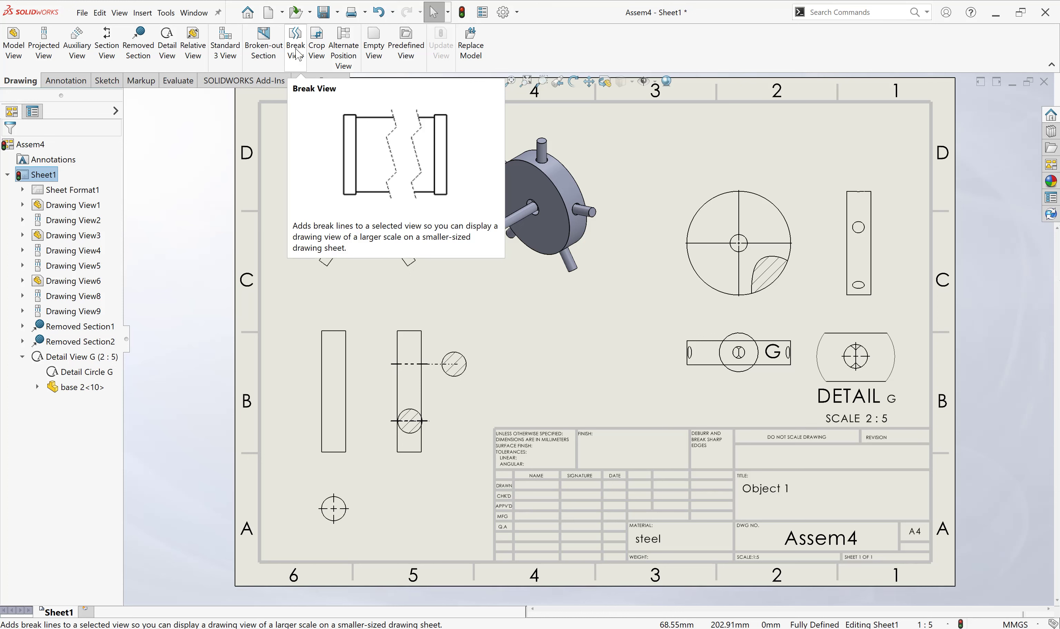
Step: Break Drawing View6 with two horizontal break lines across its middle
{"action": "left_click", "coordinate": [295, 49]}
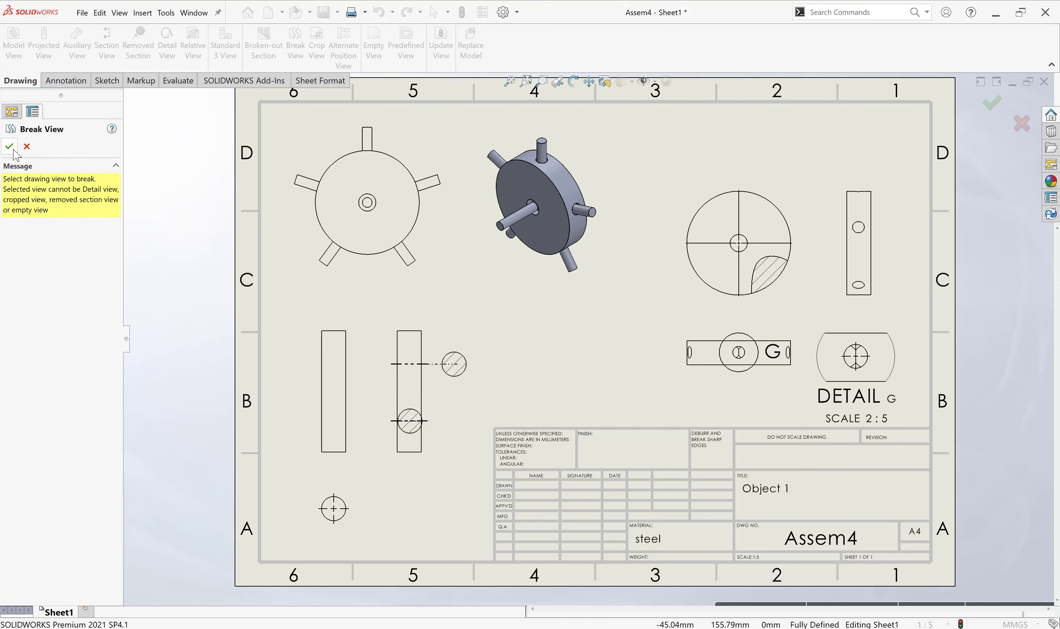
{"action": "left_click", "coordinate": [331, 415]}
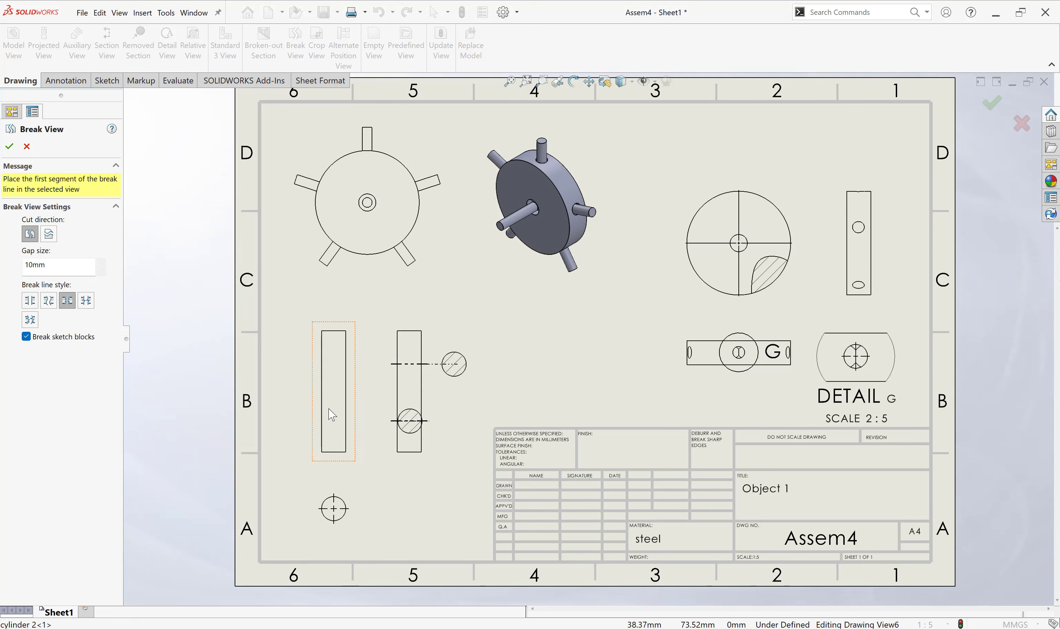
{"action": "left_click", "coordinate": [49, 235]}
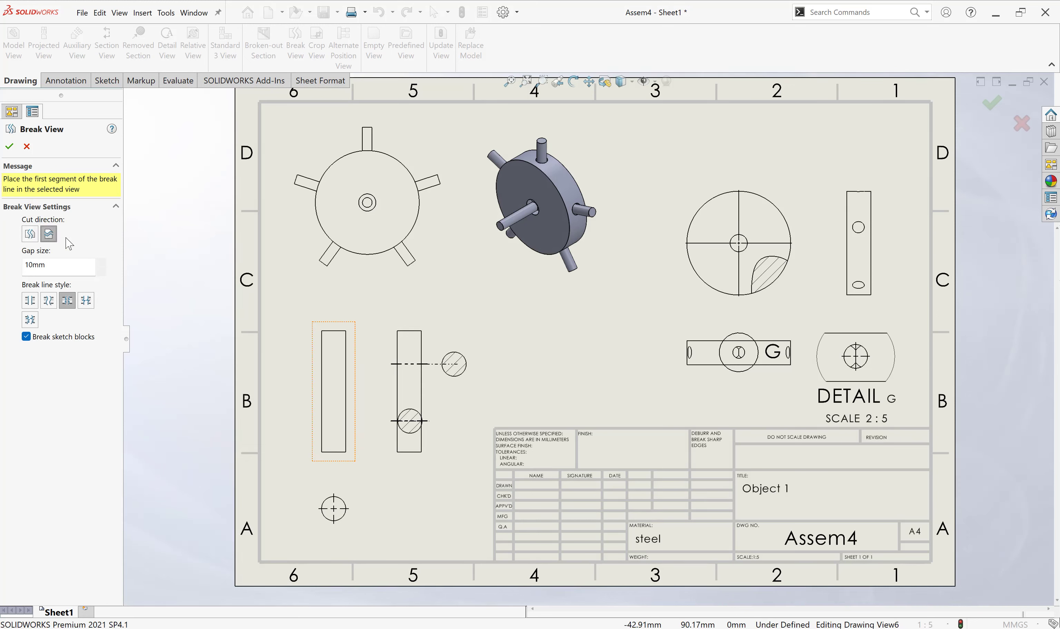
{"action": "left_click", "coordinate": [356, 377]}
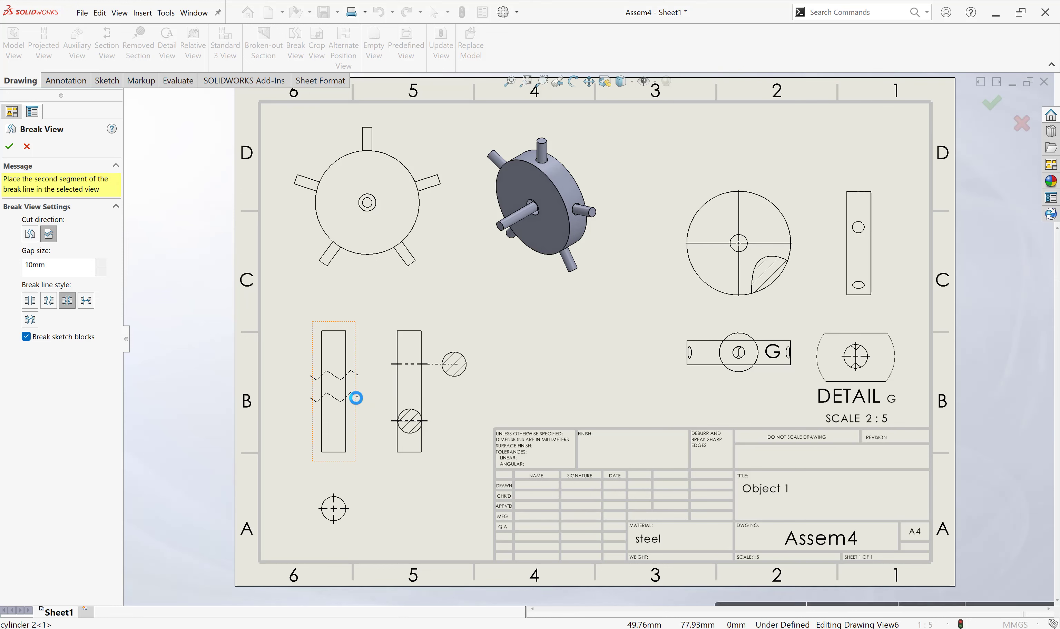
{"action": "left_click", "coordinate": [357, 399]}
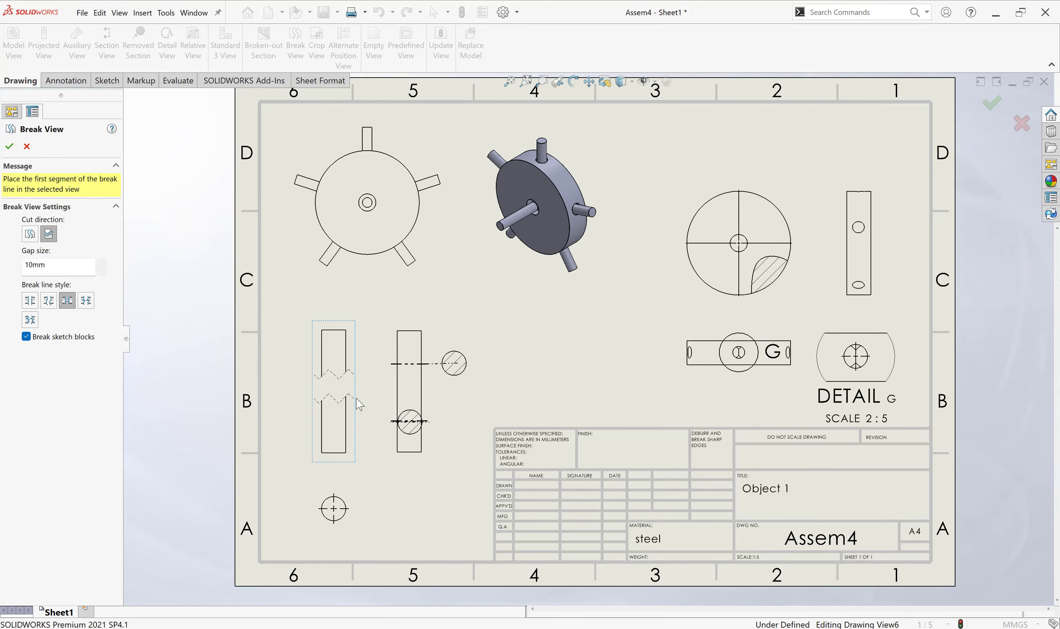
{"action": "left_click", "coordinate": [13, 149]}
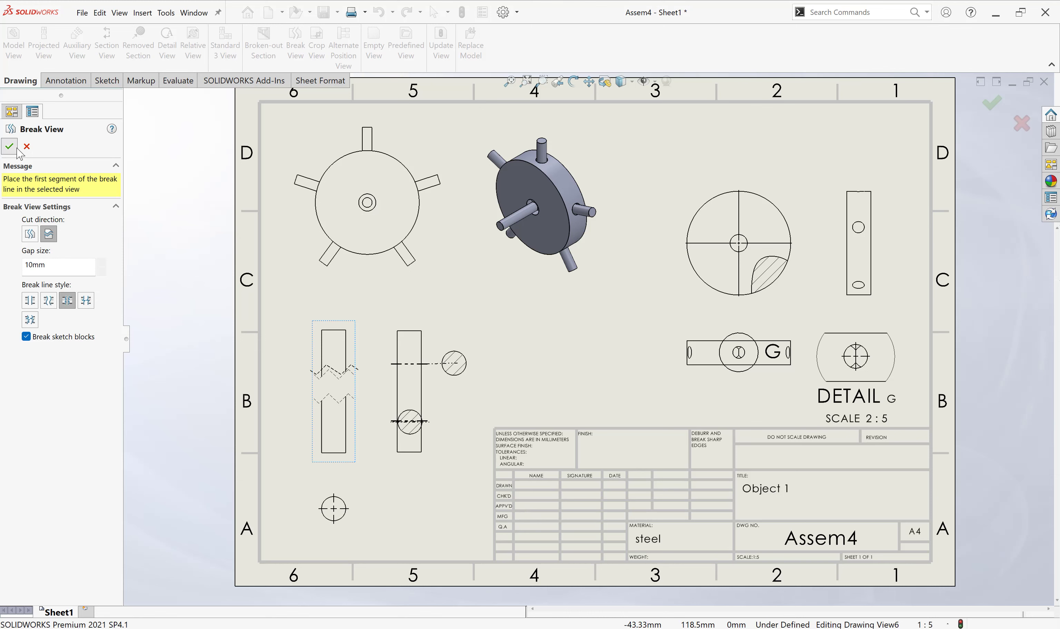
Step: Reposition the break line to shorten the cylinder view and finish the broken view
{"action": "left_click", "coordinate": [343, 402]}
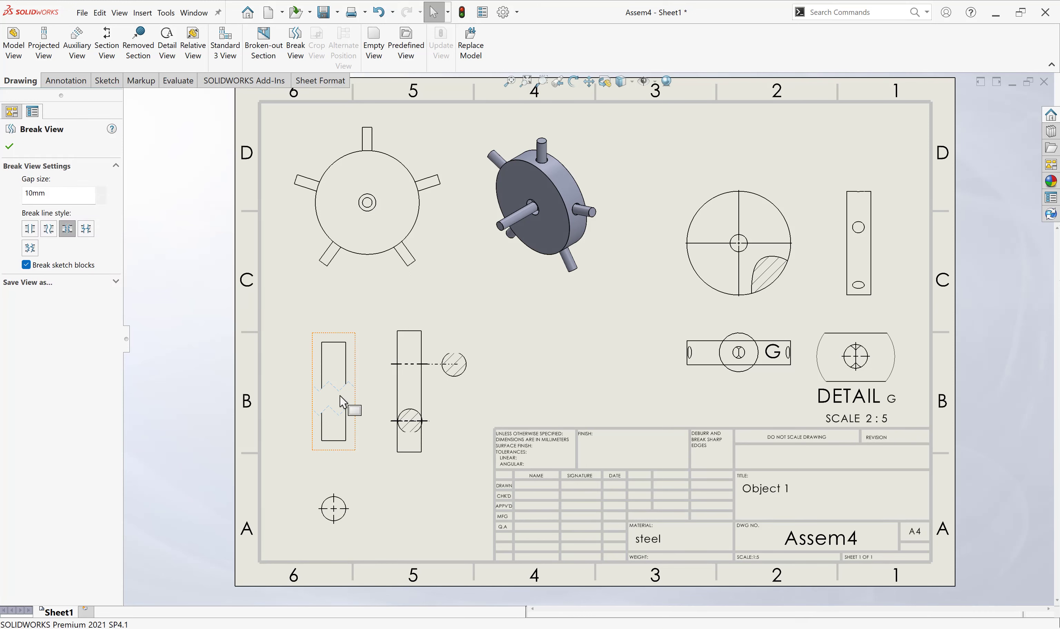
{"action": "left_click", "coordinate": [343, 366]}
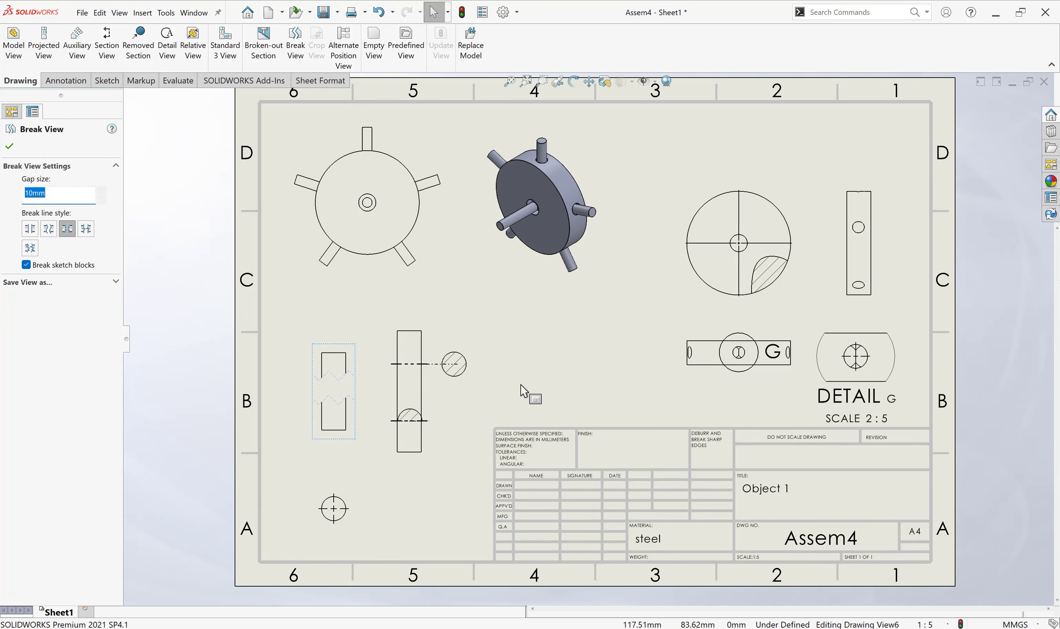
{"action": "key", "text": "Return"}
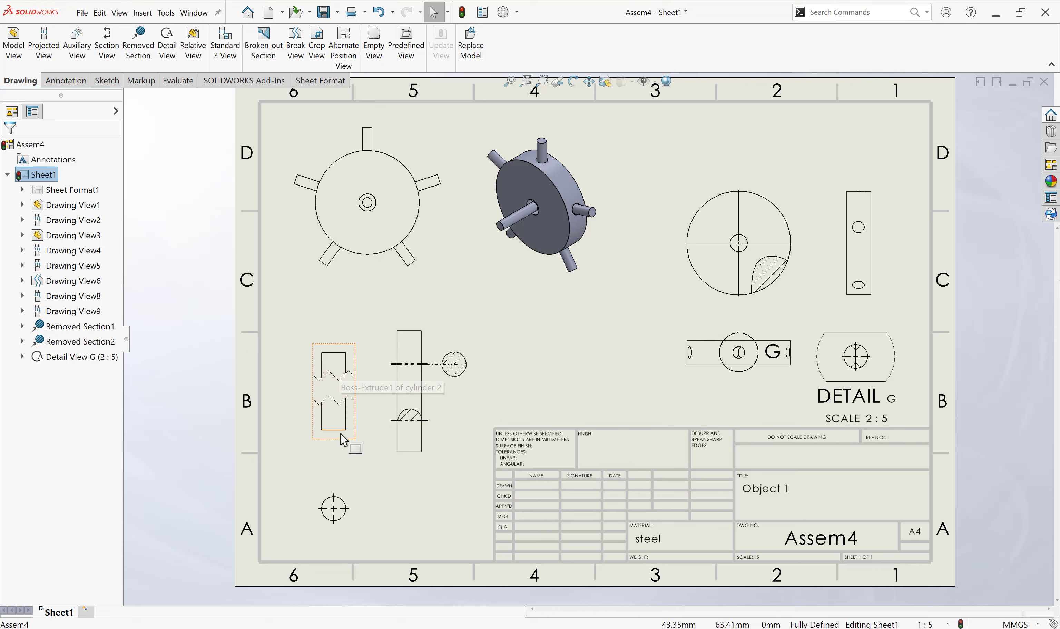
{"action": "left_click_drag", "start_coordinate": [340, 430], "coordinate": [338, 400]}
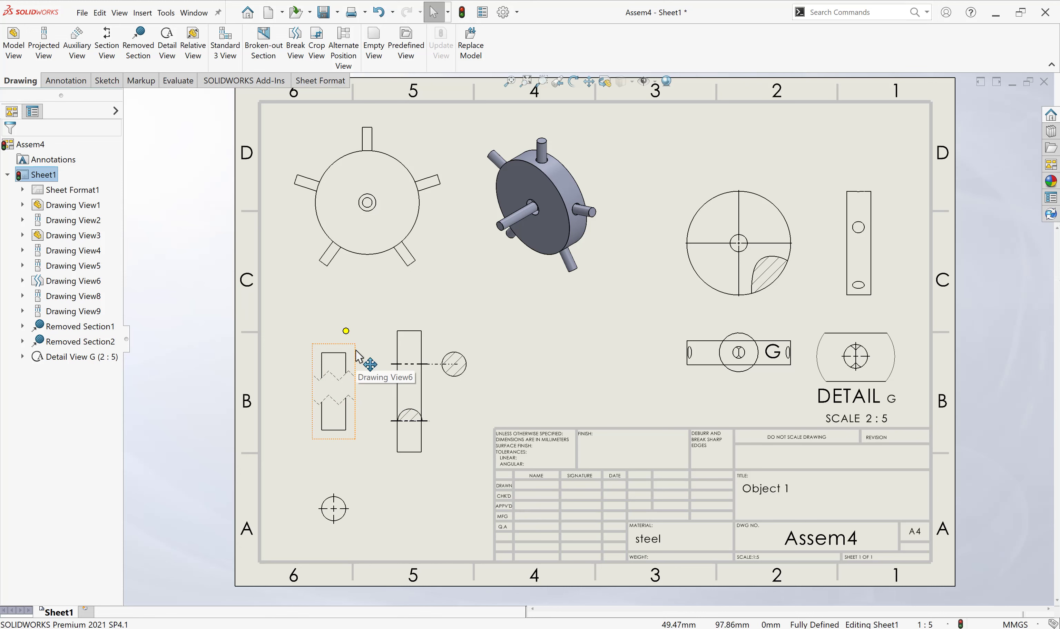
Step: Un-break cylinder Drawing View6 and delete its leftover break line
{"action": "left_click", "coordinate": [356, 367]}
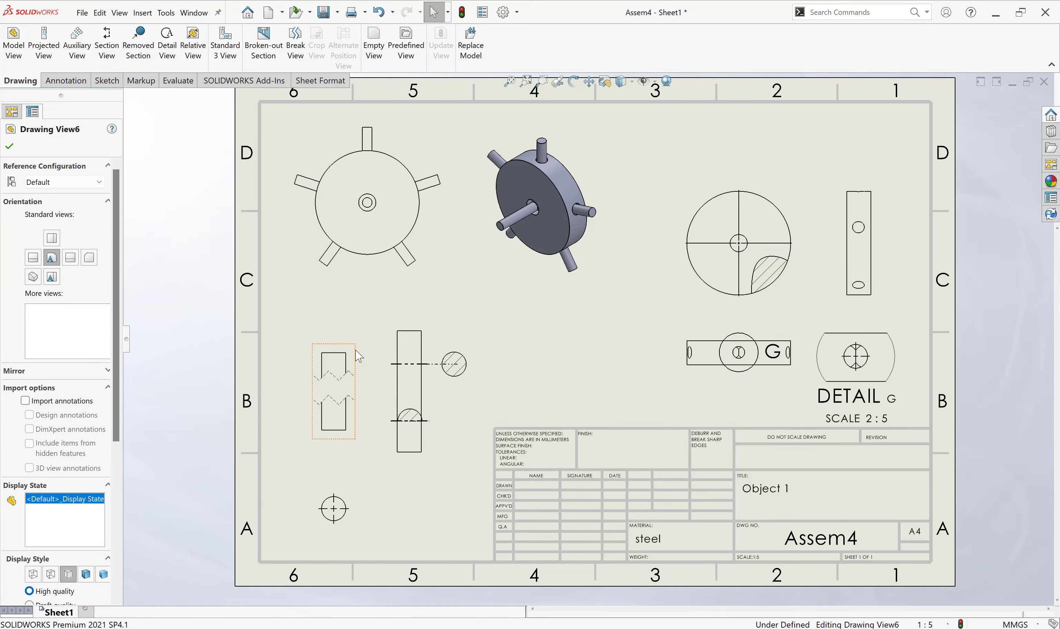
{"action": "right_click", "coordinate": [358, 356]}
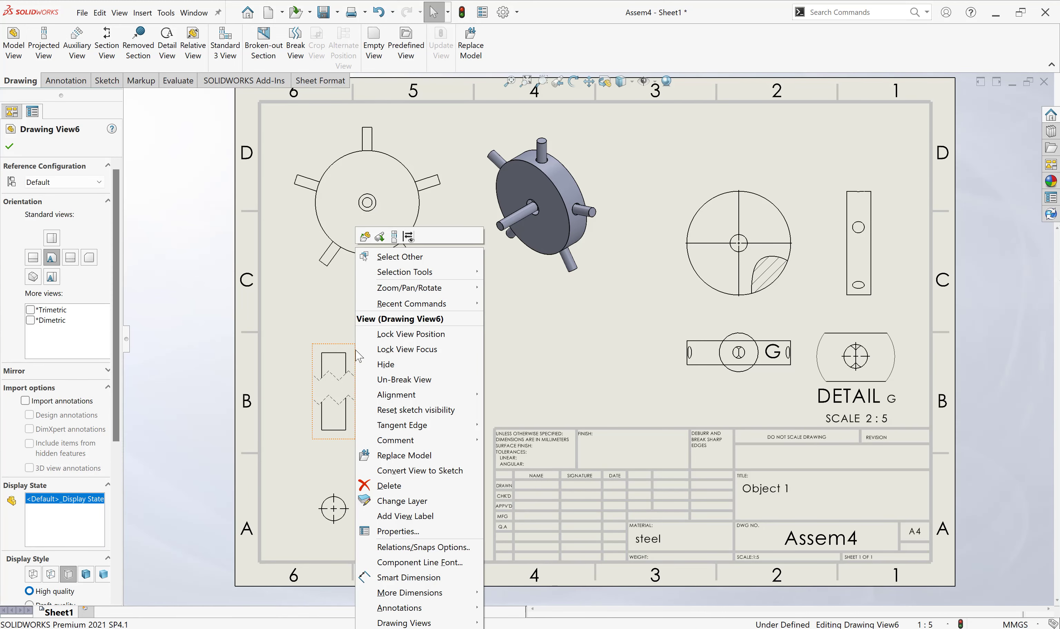
{"action": "left_click", "coordinate": [414, 381]}
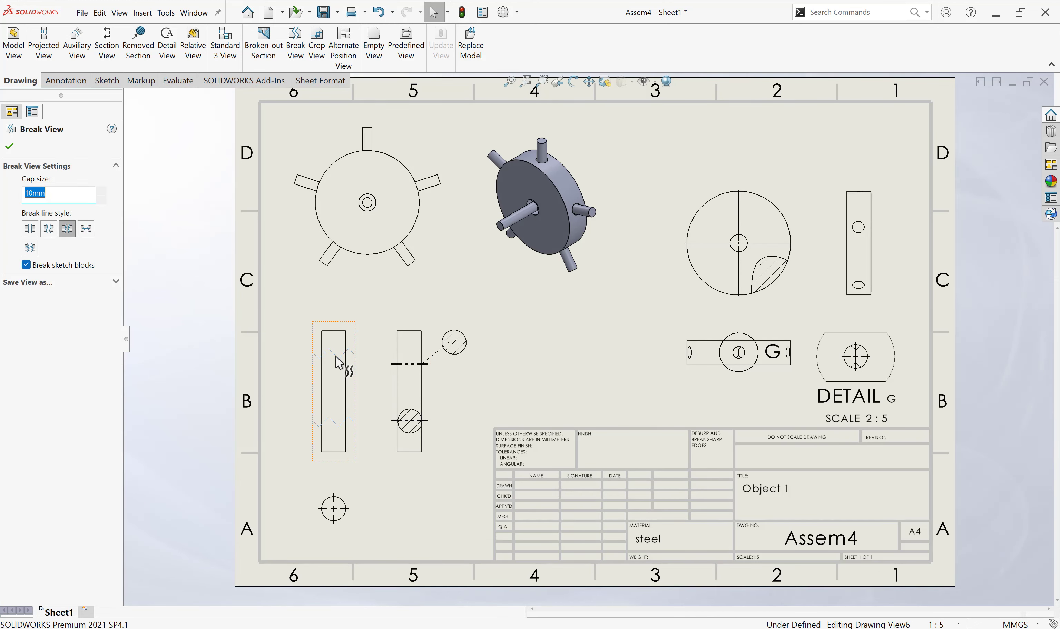
{"action": "key", "text": "Delete"}
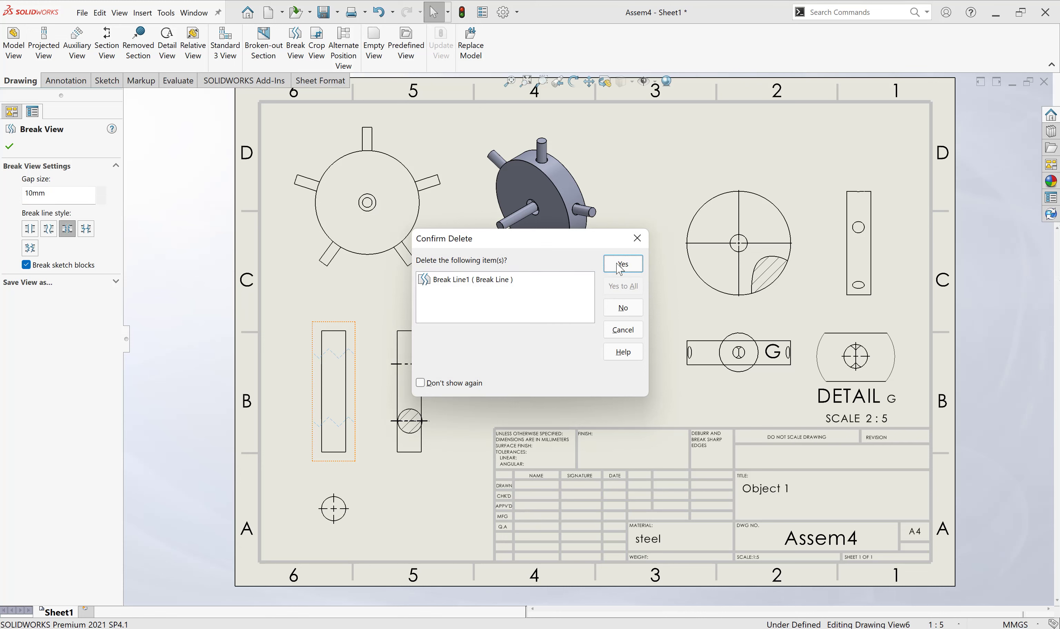
{"action": "left_click", "coordinate": [622, 264]}
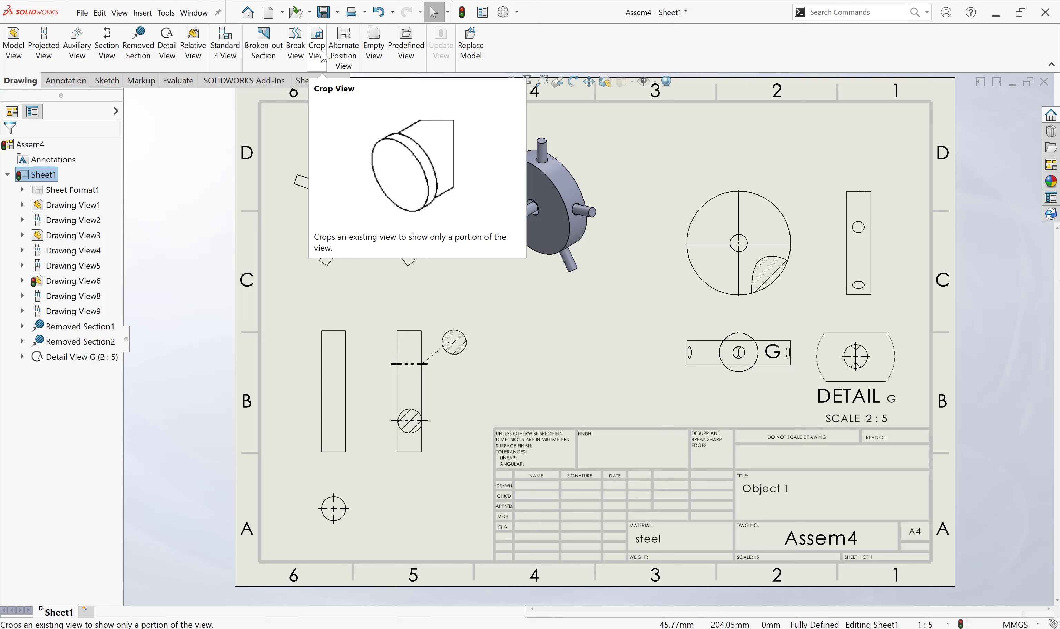
Step: Sketch a corner rectangle over Drawing View1's lower-right area and crop the view to it
{"action": "left_click", "coordinate": [323, 57]}
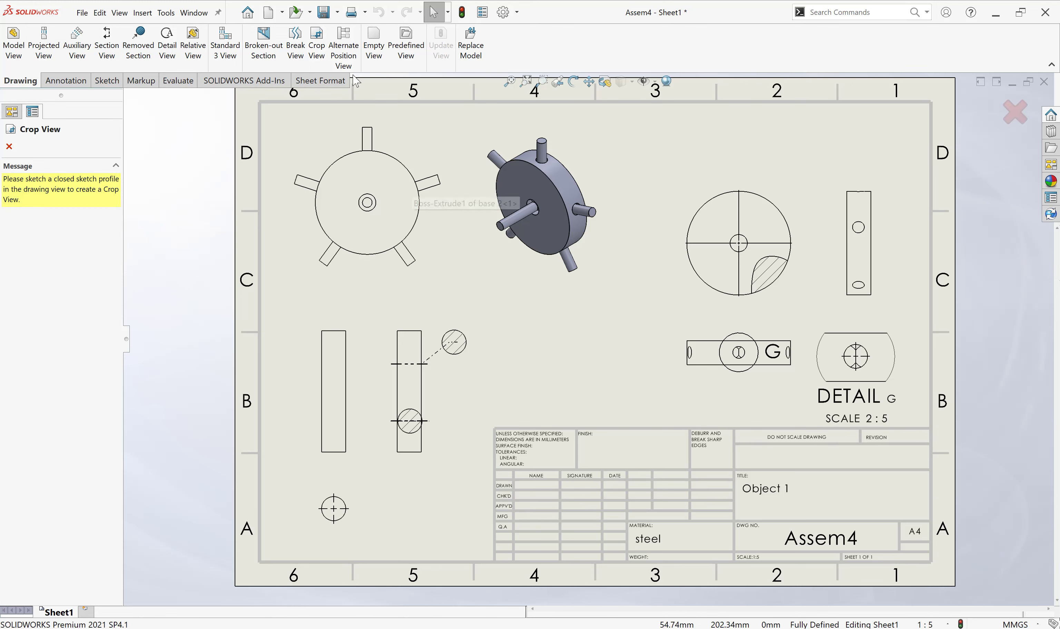
{"action": "left_click", "coordinate": [9, 147]}
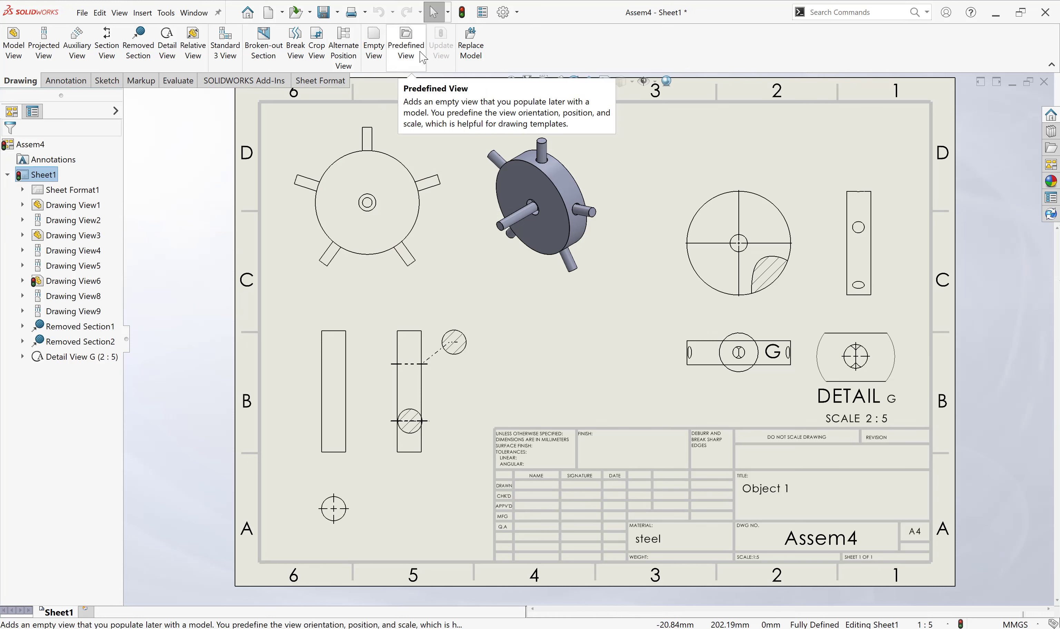
{"action": "left_click", "coordinate": [103, 83]}
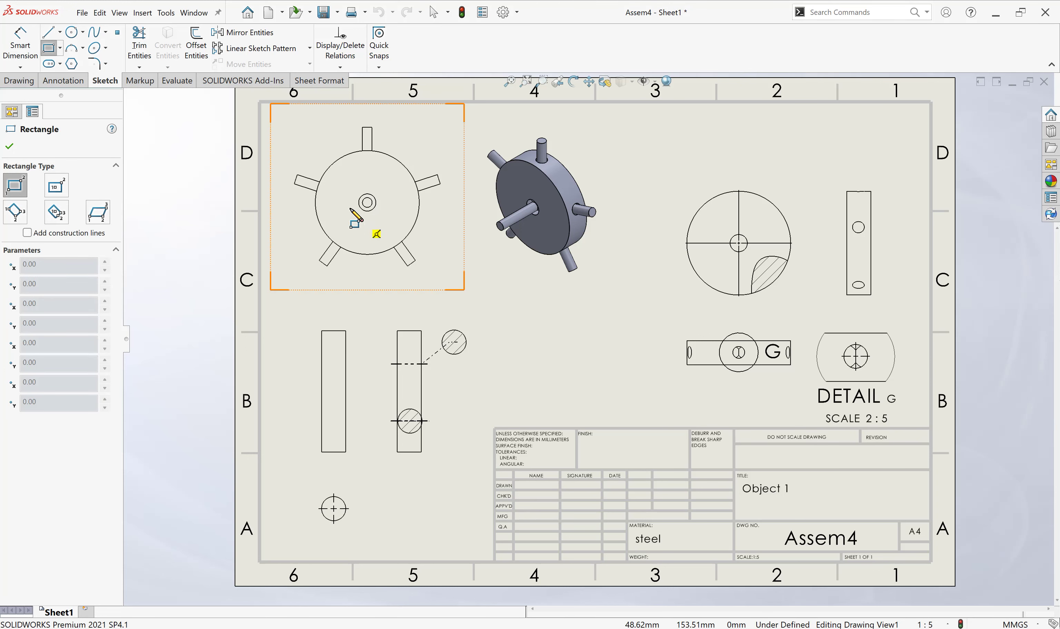
{"action": "left_click", "coordinate": [348, 187]}
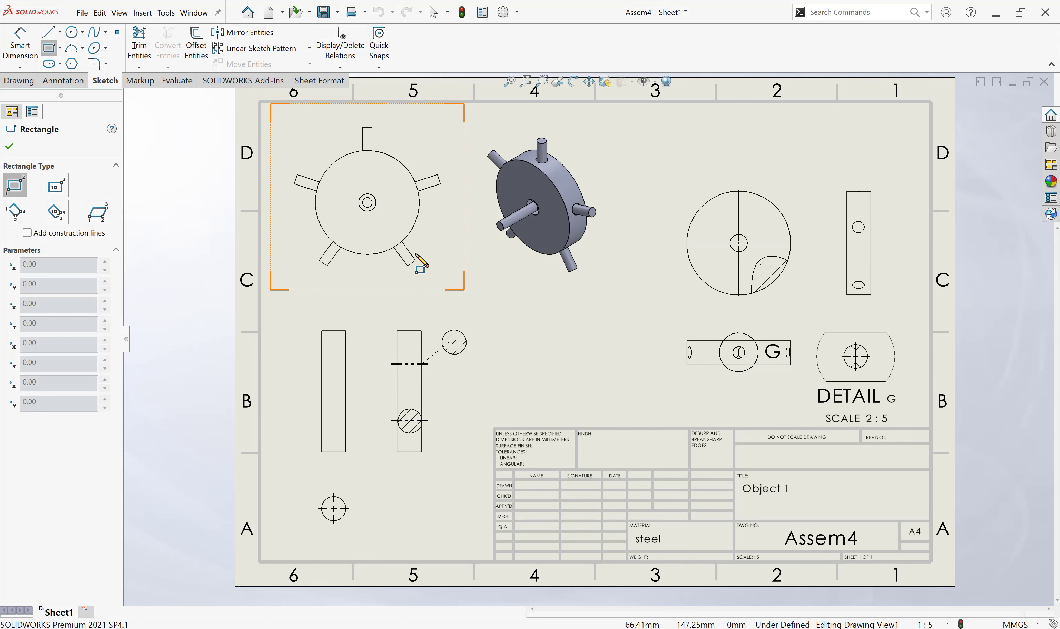
{"action": "left_click", "coordinate": [463, 287]}
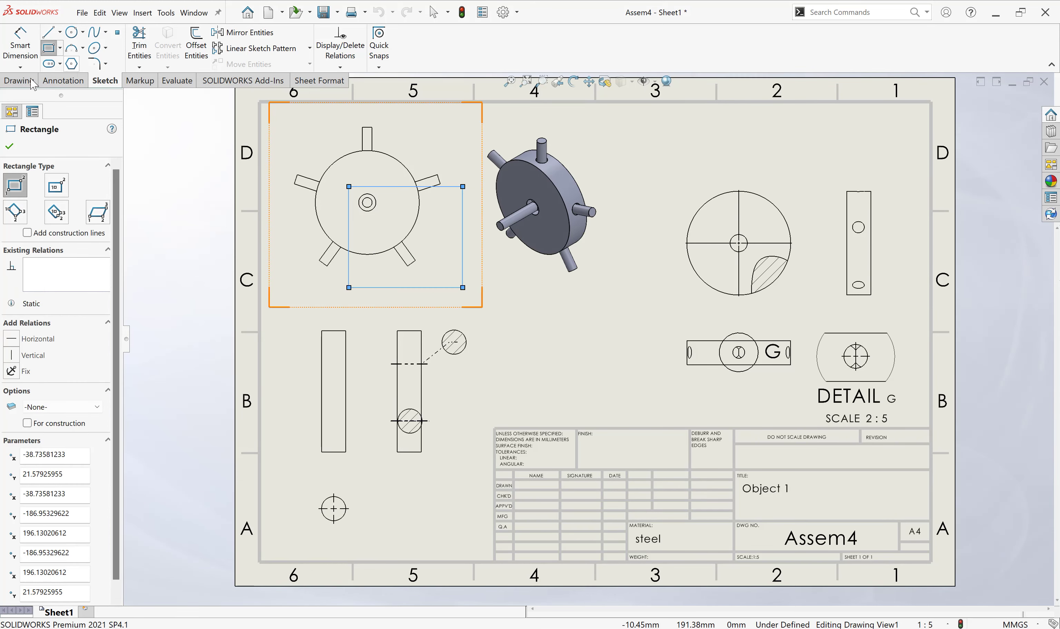
{"action": "left_click", "coordinate": [20, 80]}
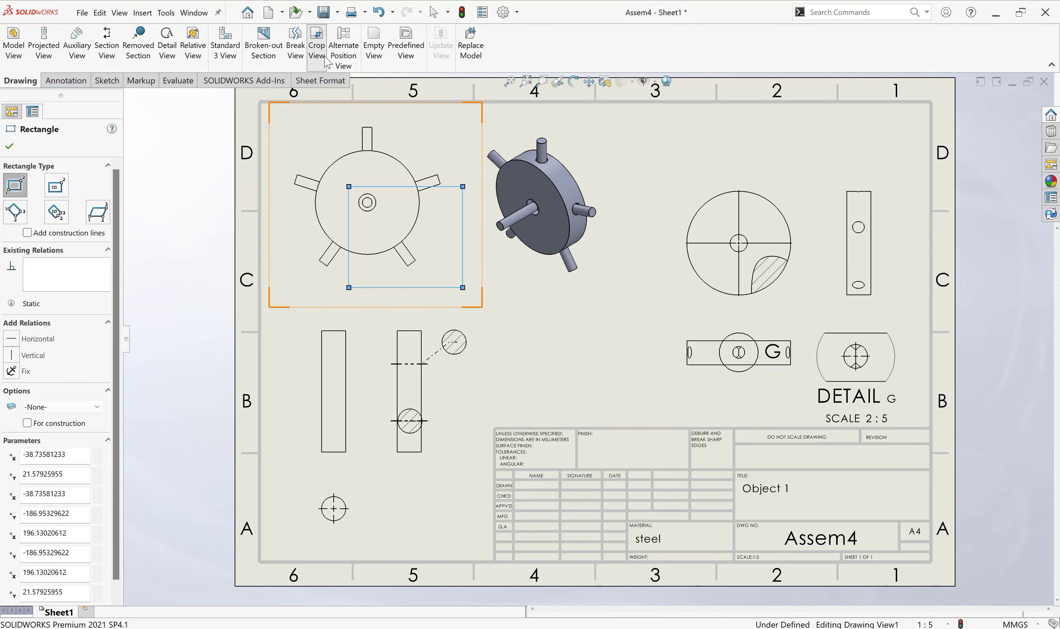
{"action": "left_click", "coordinate": [316, 45]}
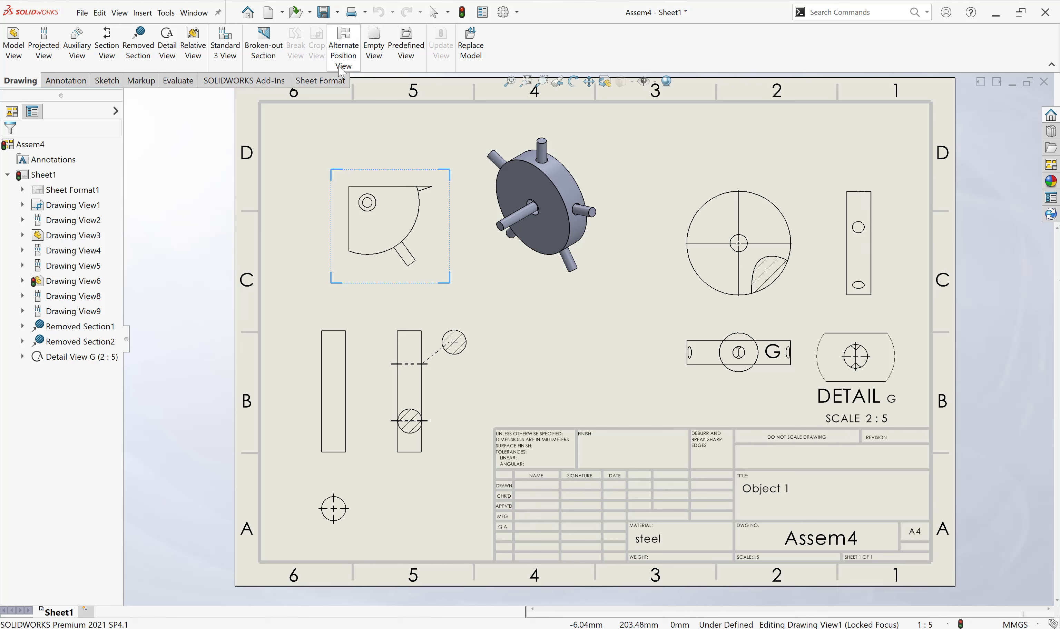
Step: Remove the crop from Drawing View1 so the full front view returns
{"action": "left_click", "coordinate": [428, 181]}
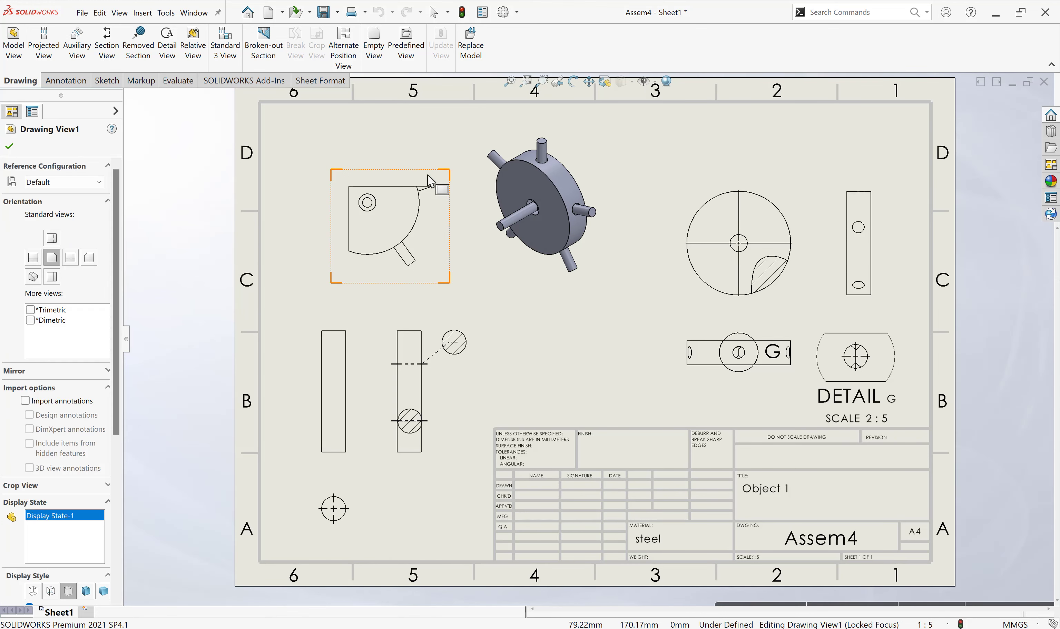
{"action": "right_click", "coordinate": [429, 180]}
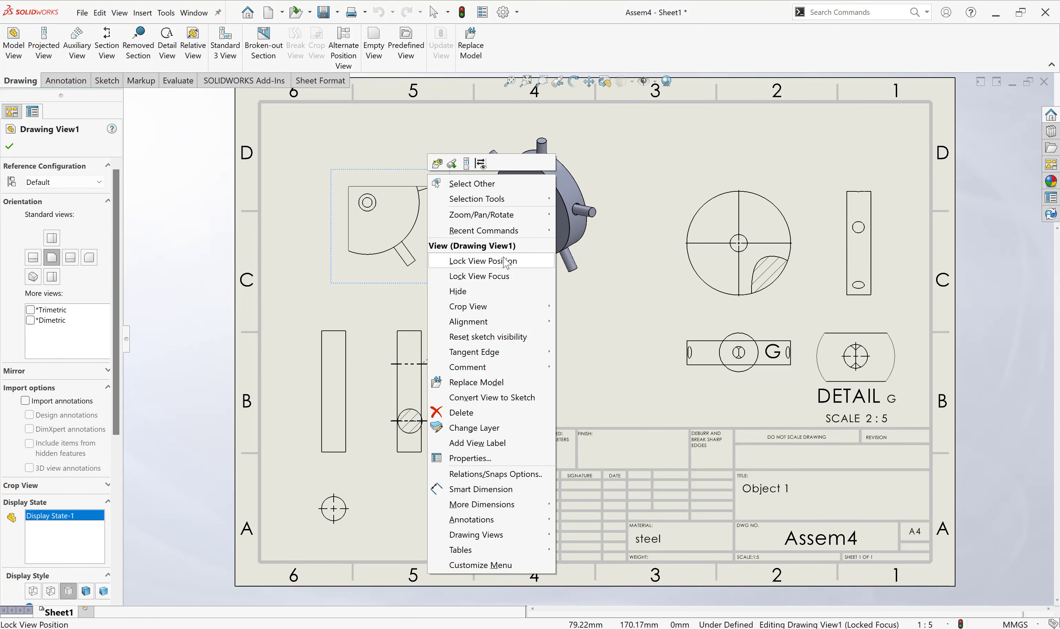
{"action": "mouse_move", "coordinate": [468, 306]}
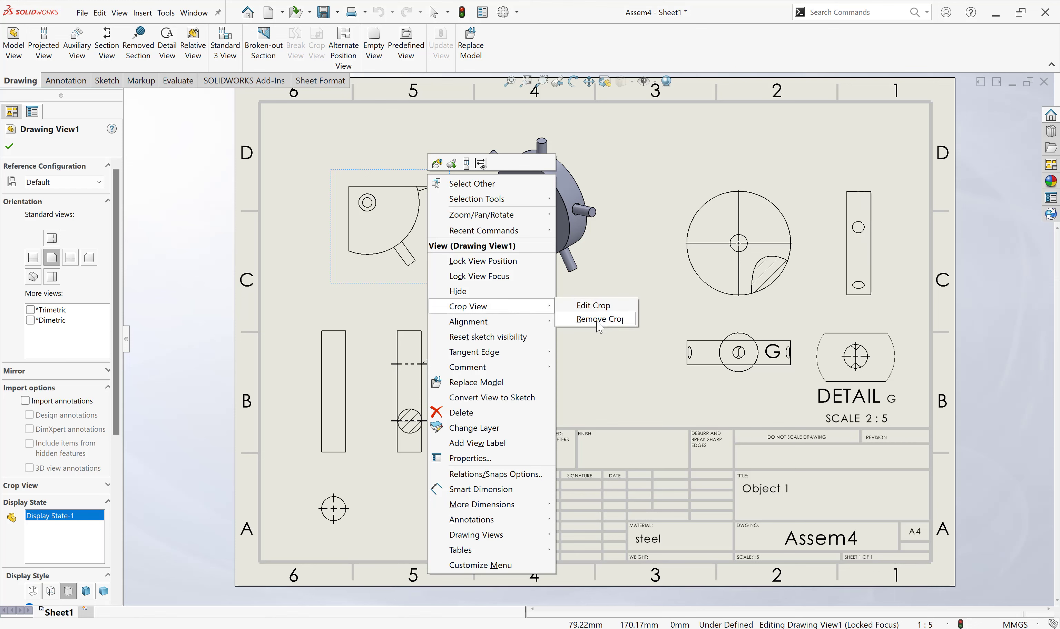
{"action": "left_click", "coordinate": [599, 318]}
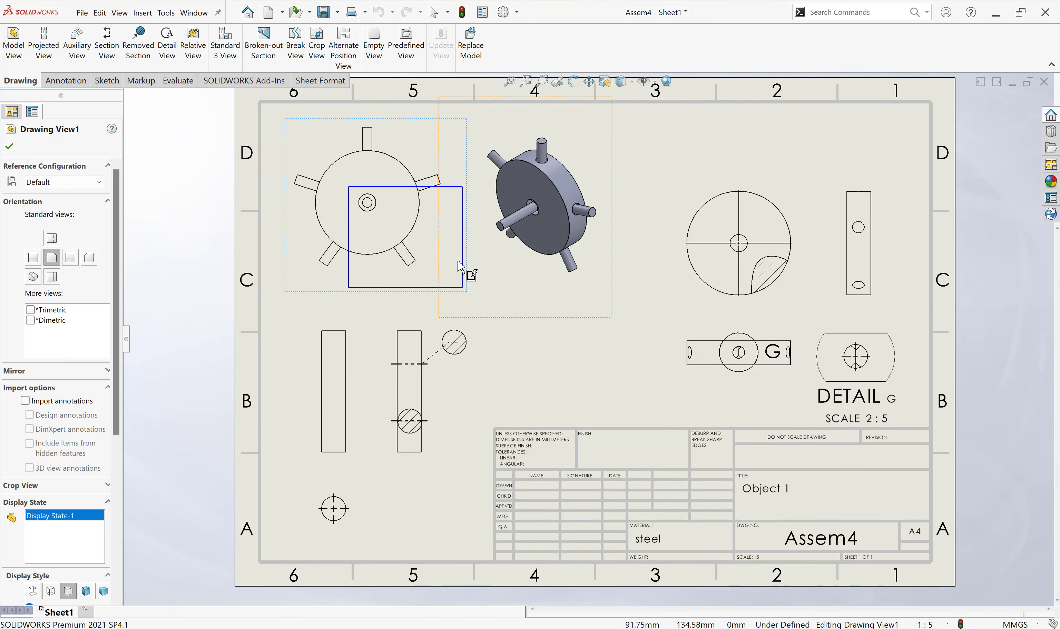
Step: Delete the leftover crop rectangle, exit the view, and bring up the Annotation tools
{"action": "left_click", "coordinate": [462, 200]}
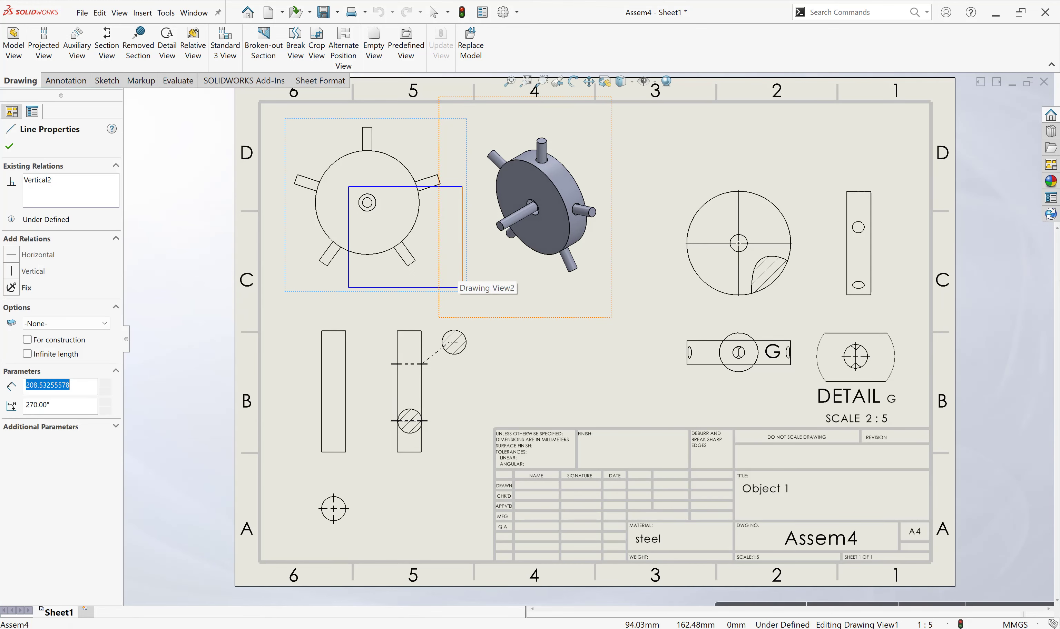
{"action": "left_click", "coordinate": [347, 287], "text": "ctrl"}
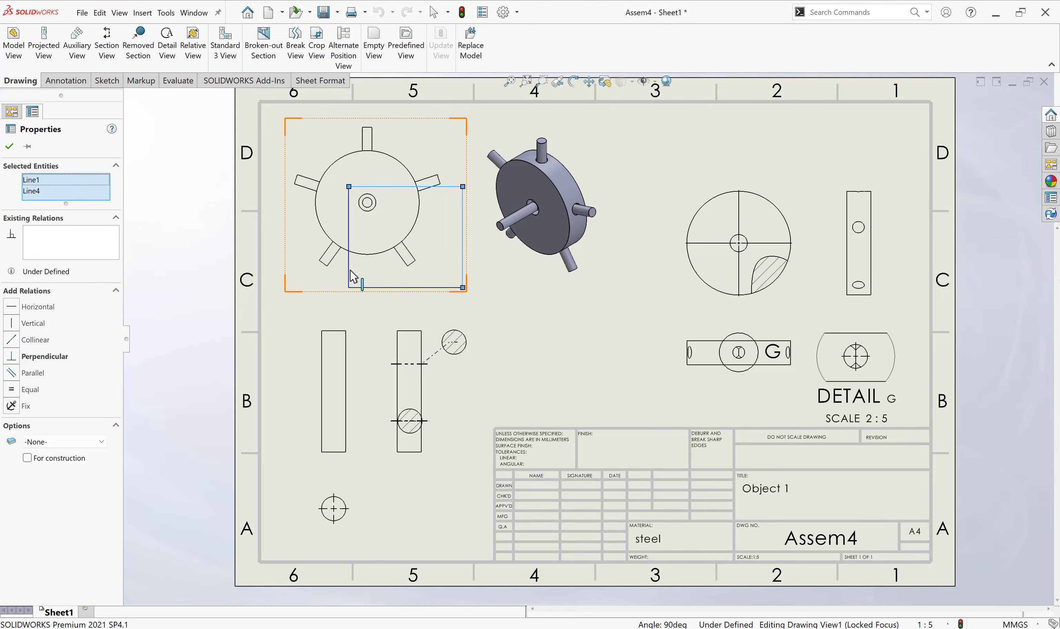
{"action": "left_click", "coordinate": [352, 287], "text": "ctrl"}
{"action": "double_click", "coordinate": [404, 293]}
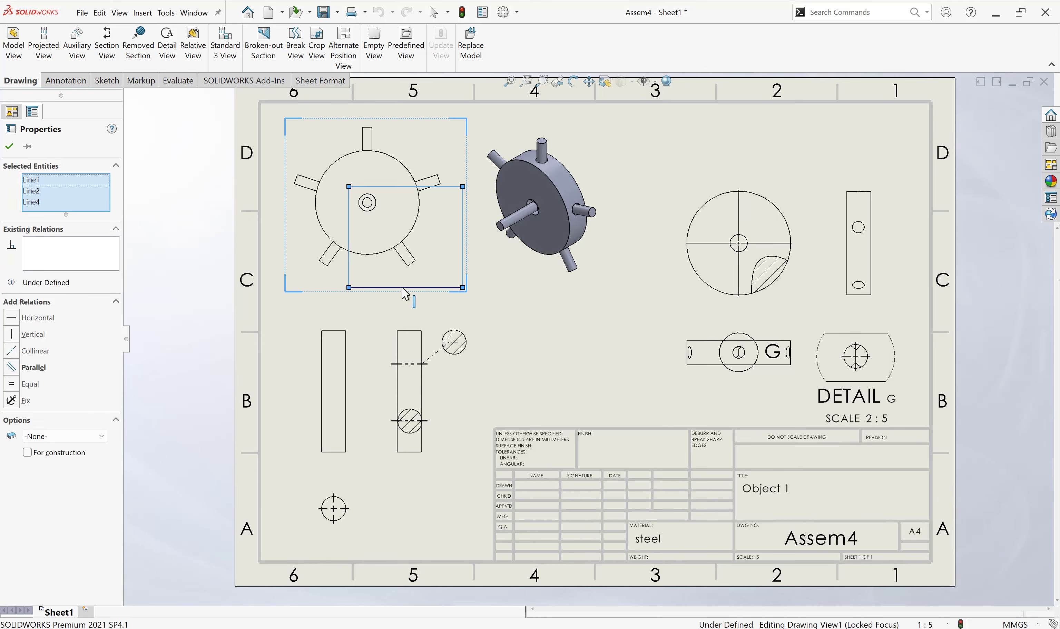
{"action": "left_click", "coordinate": [404, 293]}
{"action": "double_click", "coordinate": [404, 294]}
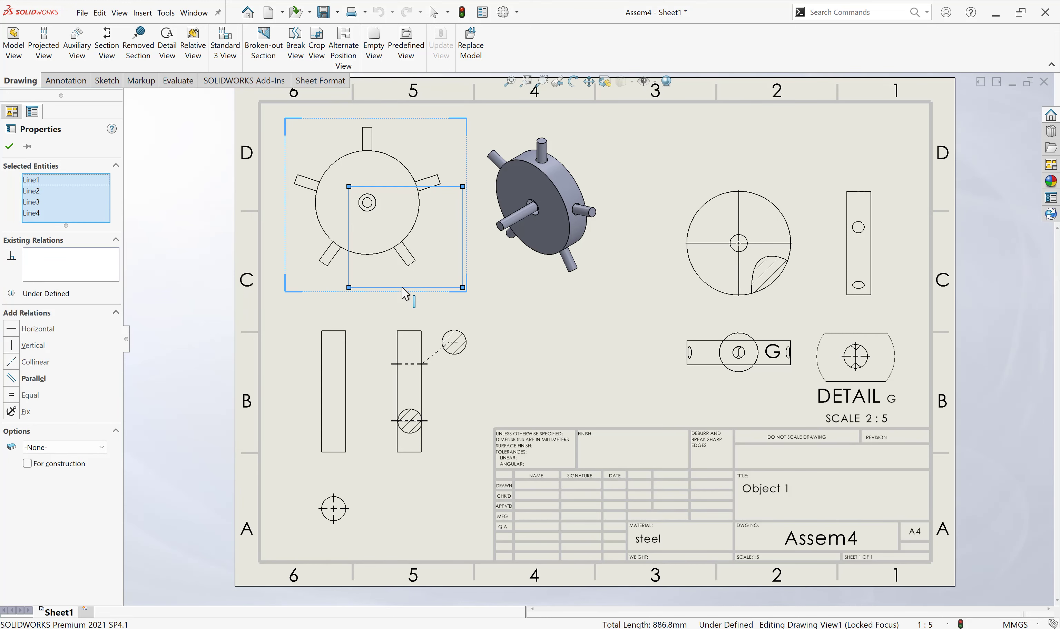
{"action": "key", "text": "Delete"}
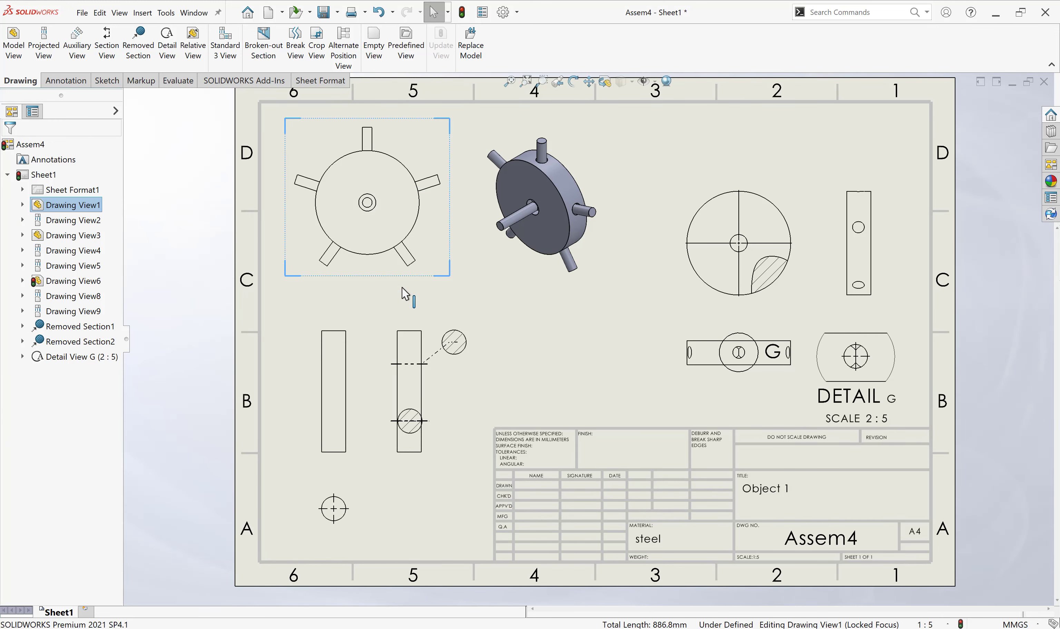
{"action": "double_click", "coordinate": [619, 341]}
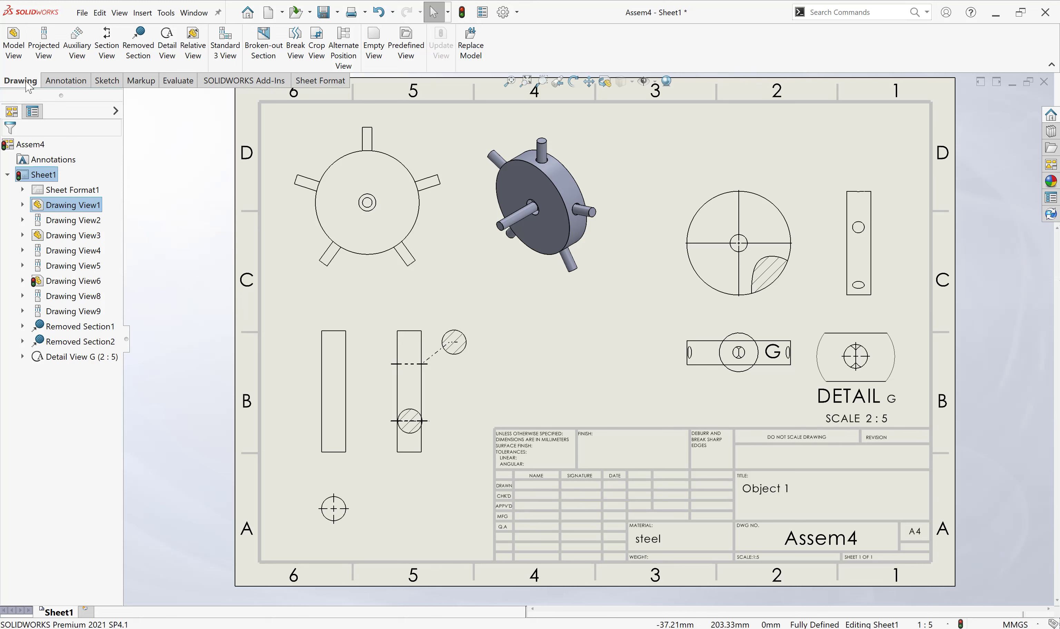
{"action": "left_click", "coordinate": [64, 85]}
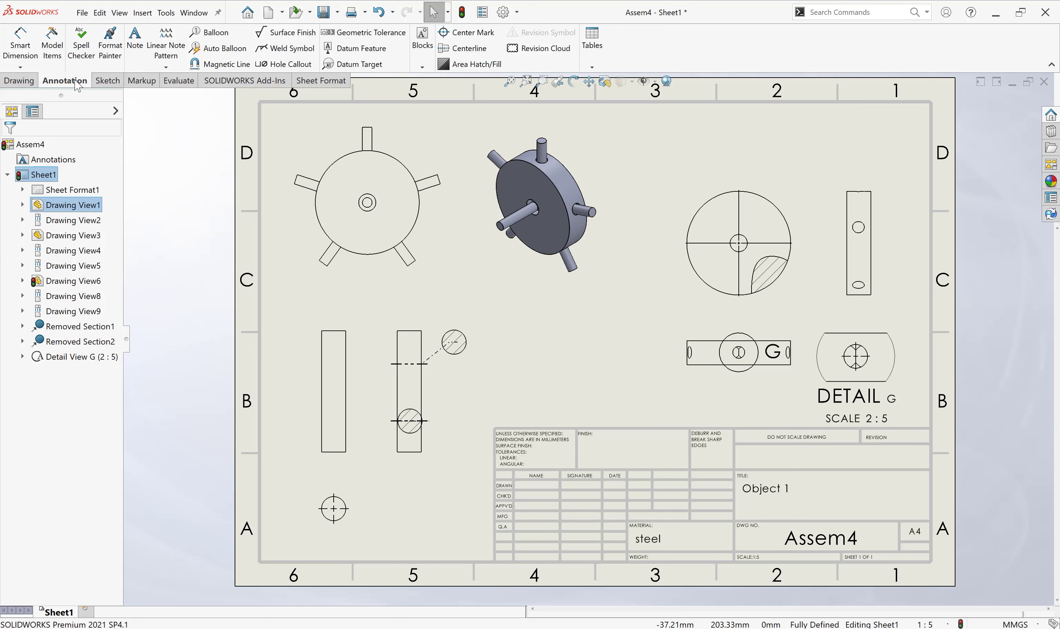
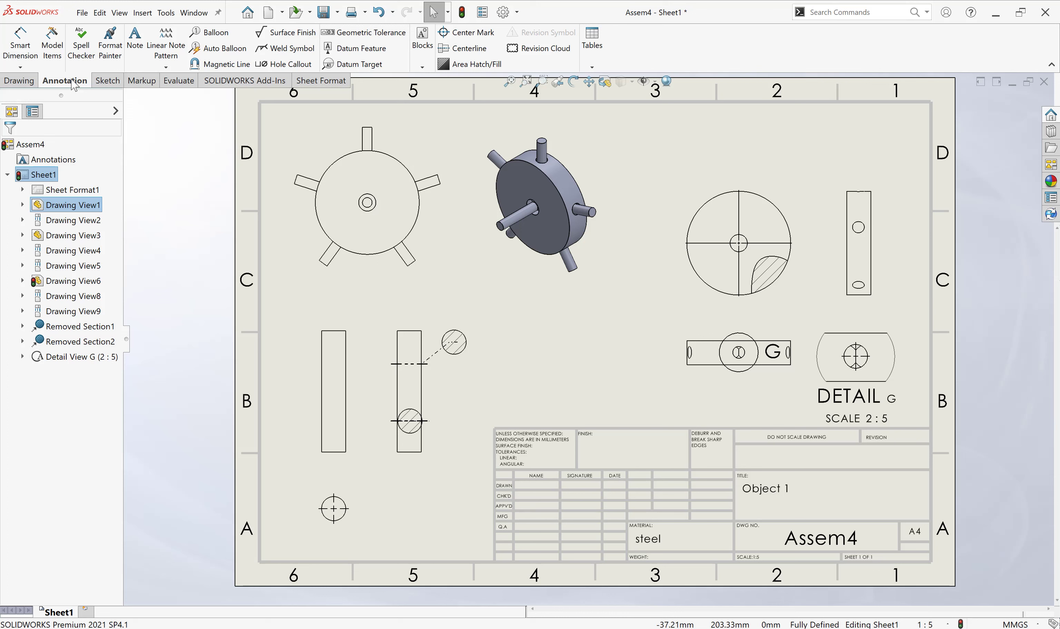
Step: Add Ø214.15 outer and Ø35.51 centre-hole diameter dimensions to Drawing View1 of the hub
{"action": "left_click", "coordinate": [27, 54]}
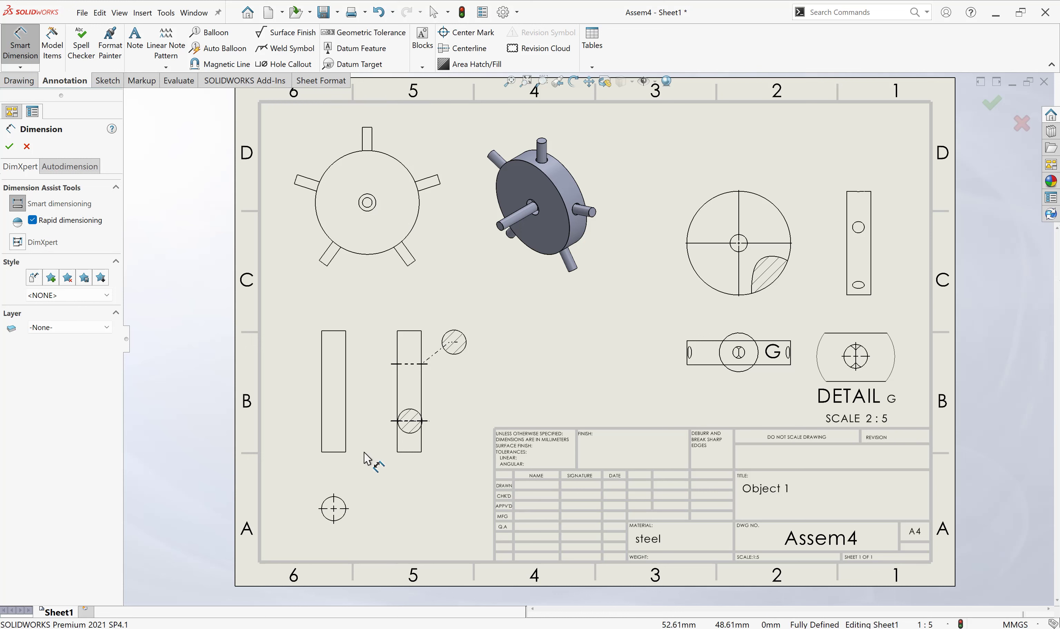
{"action": "left_click", "coordinate": [418, 228]}
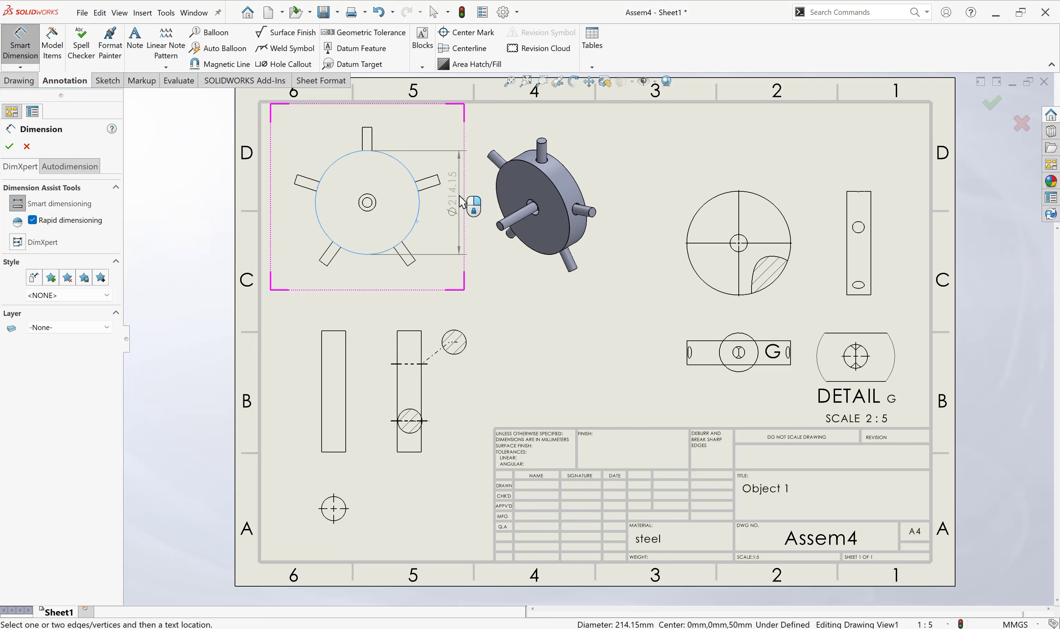
{"action": "left_click", "coordinate": [461, 202]}
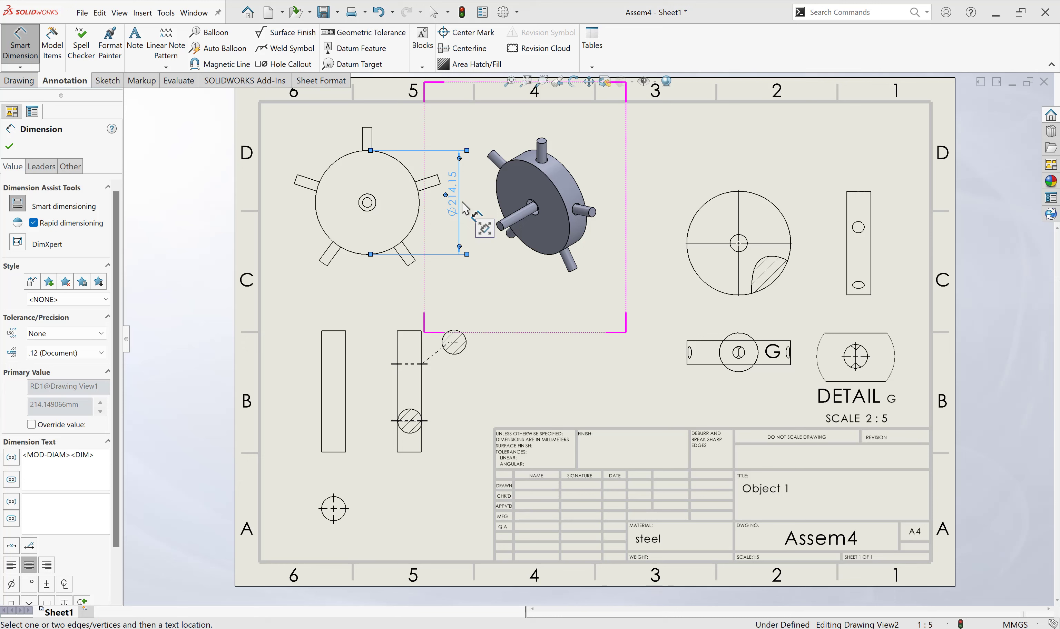
{"action": "left_click", "coordinate": [373, 210]}
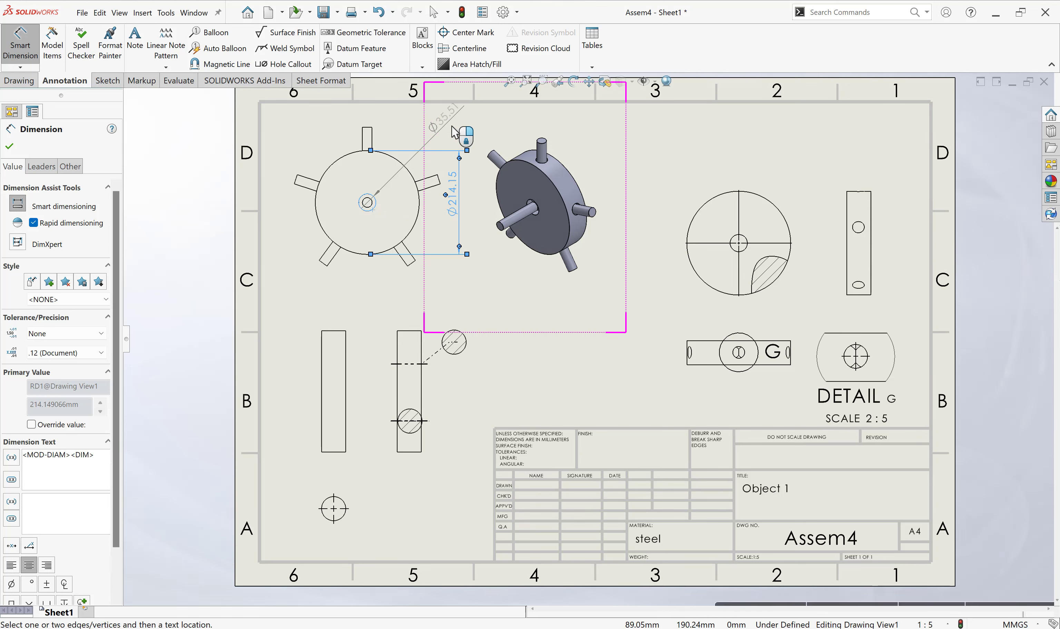
{"action": "left_click", "coordinate": [452, 129]}
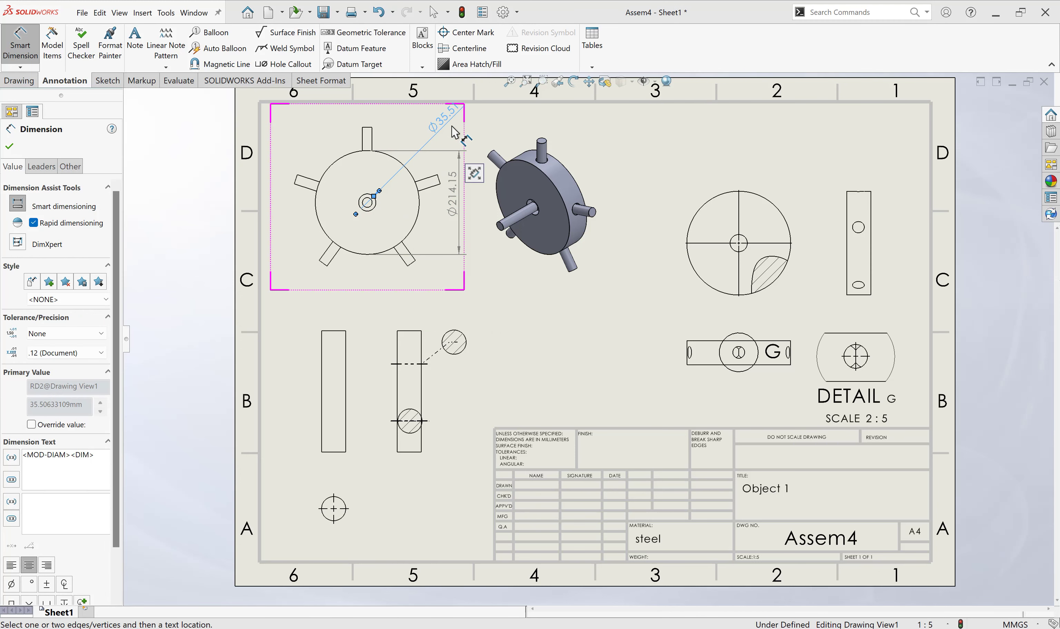
{"action": "left_click", "coordinate": [9, 147]}
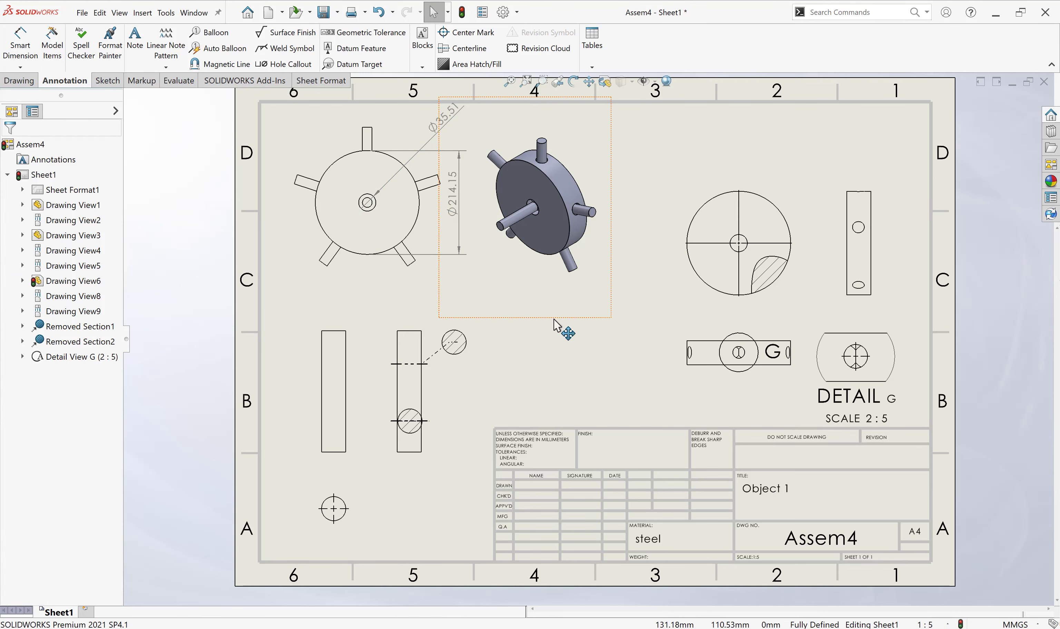
{"action": "left_click", "coordinate": [529, 296]}
{"action": "left_click", "coordinate": [582, 367]}
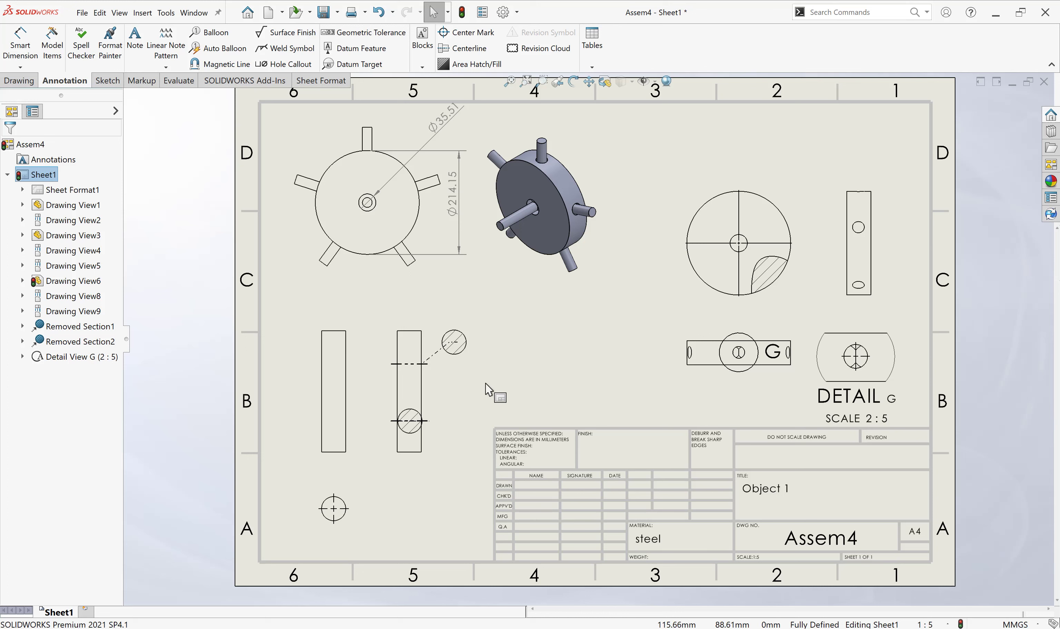
Step: Insert the entire model's dimensions into Drawing Views 6, 8 and 9 of the shaft
{"action": "left_click", "coordinate": [355, 400]}
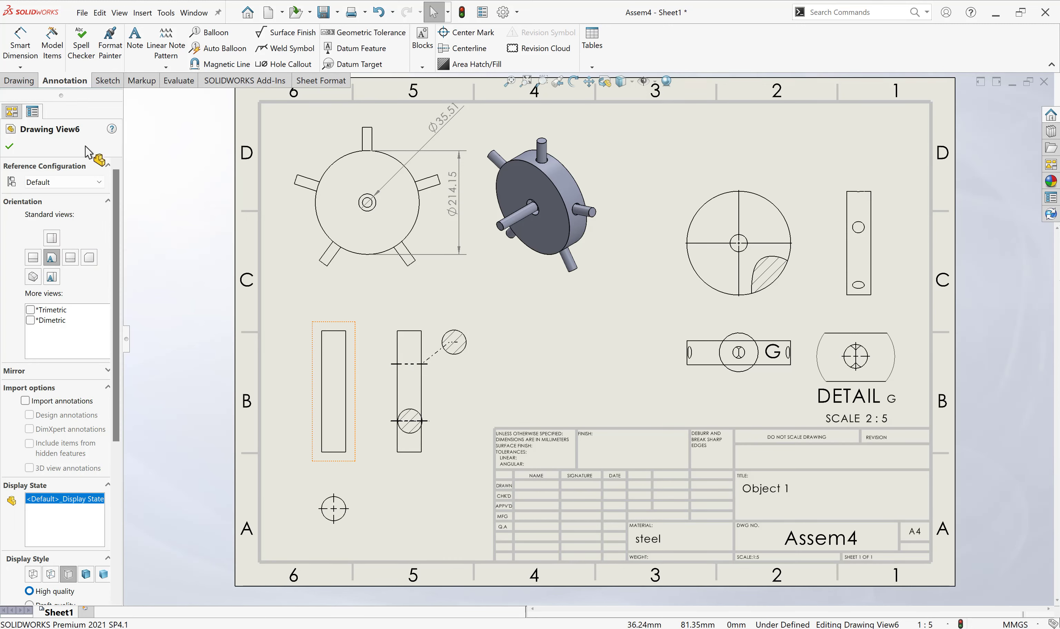
{"action": "left_click", "coordinate": [52, 60]}
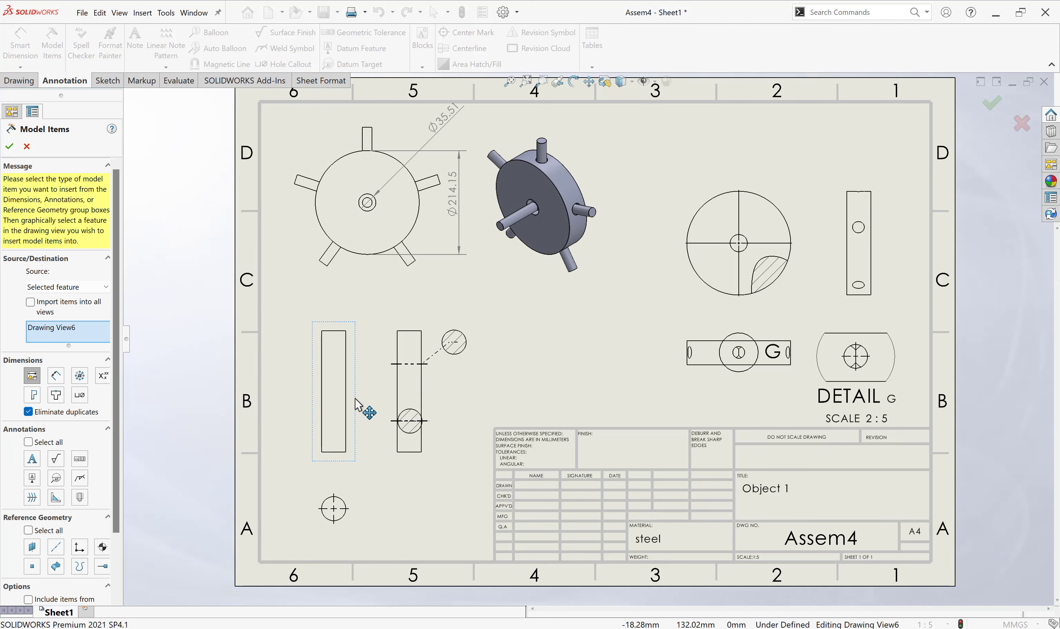
{"action": "key", "text": "alt+i"}
{"action": "key", "text": "alt+i"}
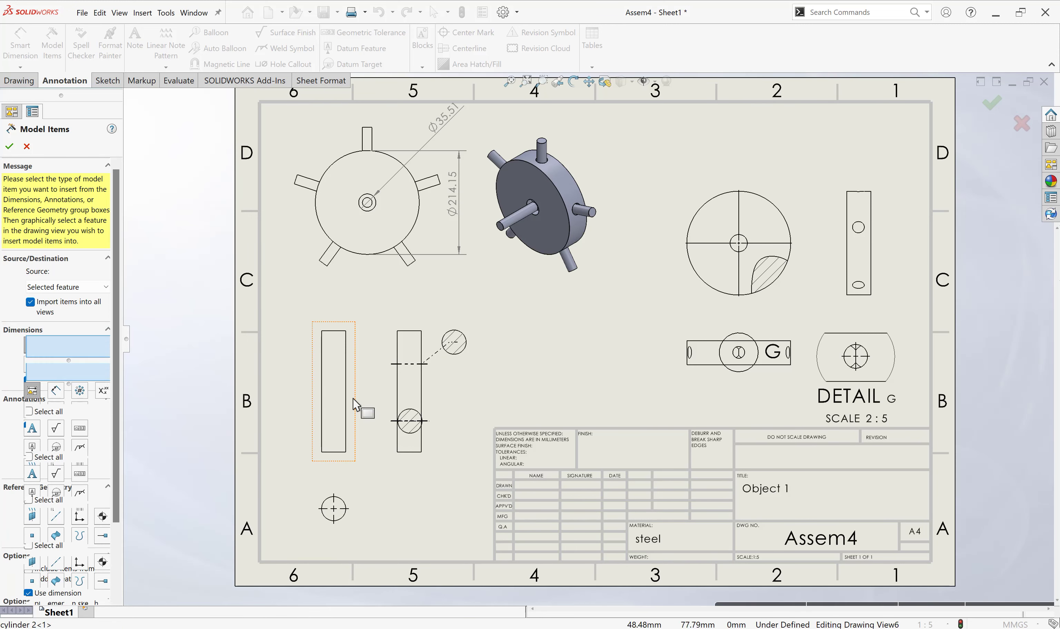
{"action": "left_click", "coordinate": [356, 503]}
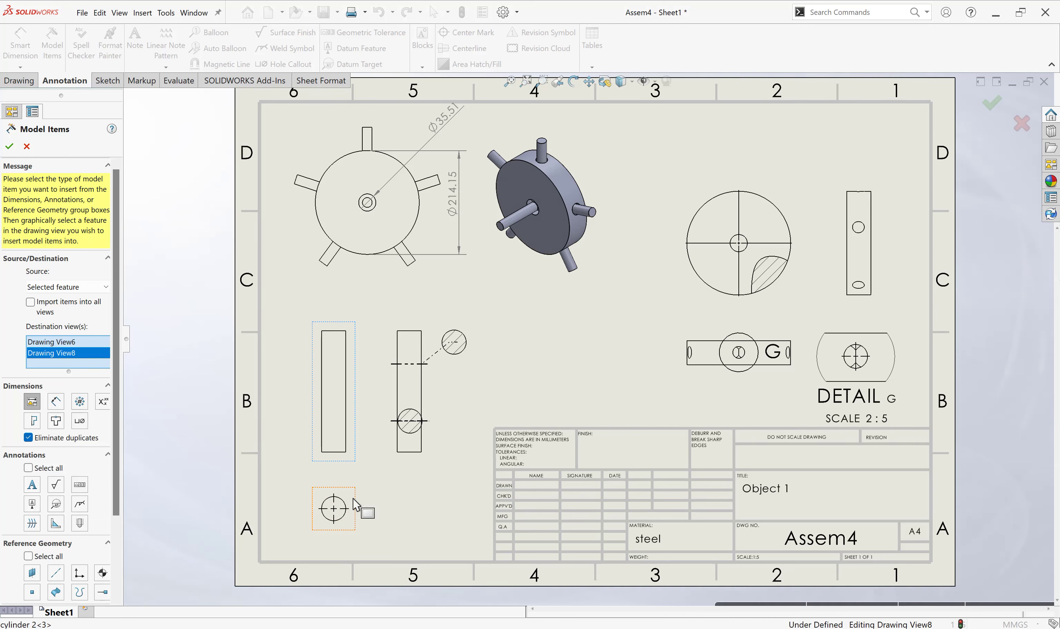
{"action": "left_click", "coordinate": [430, 435]}
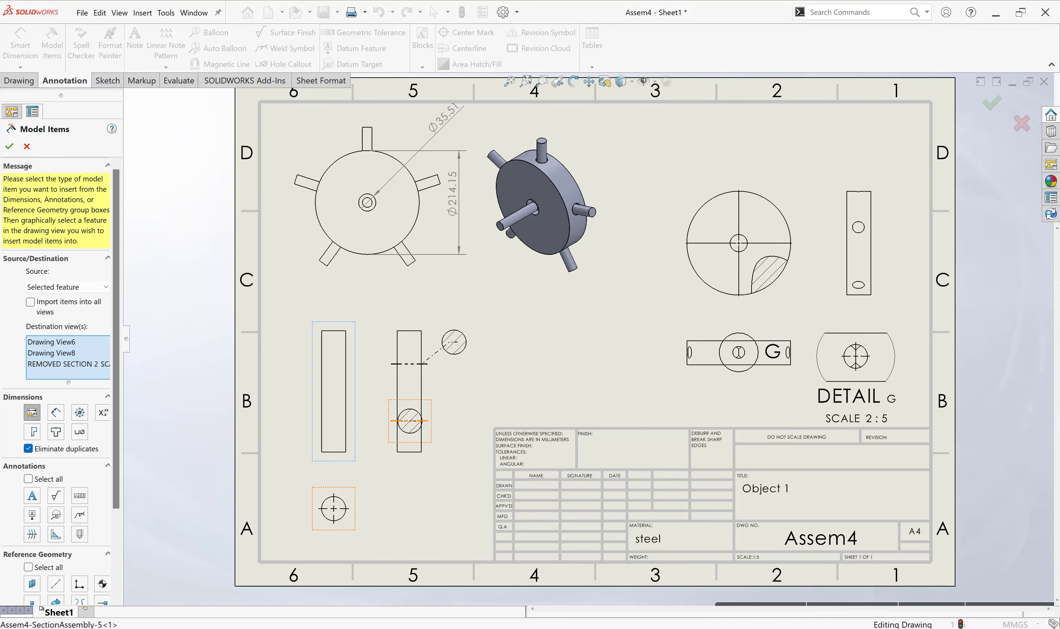
{"action": "left_click", "coordinate": [432, 411]}
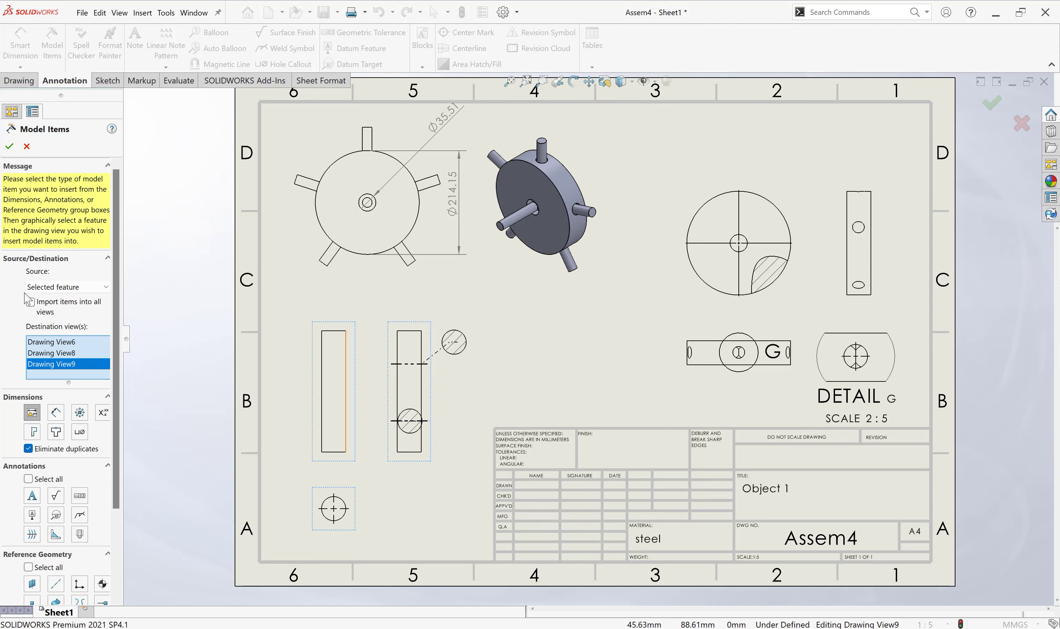
{"action": "left_click", "coordinate": [9, 147]}
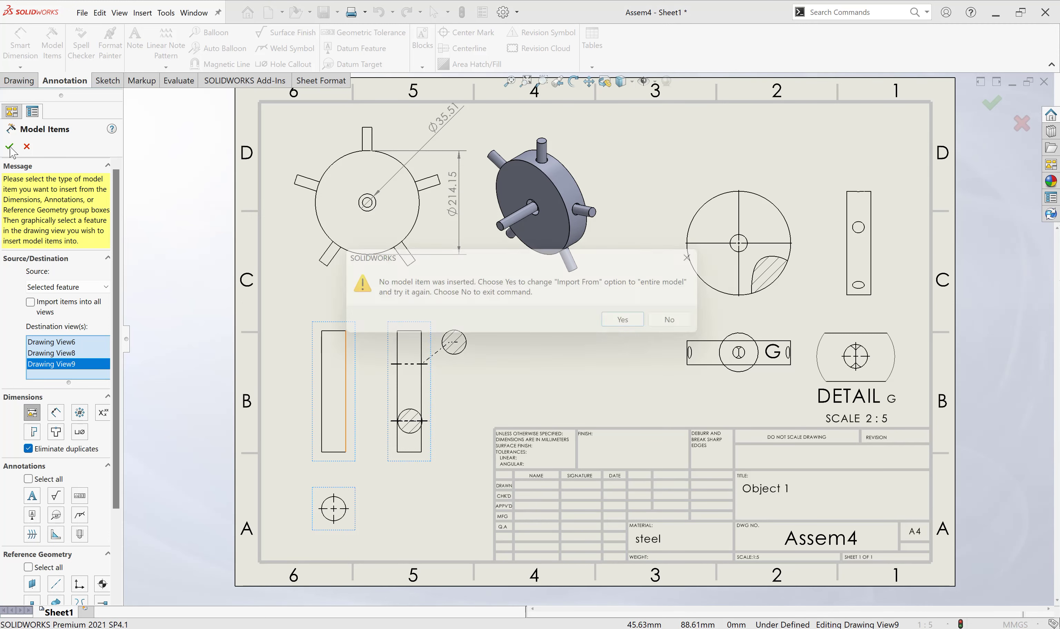
{"action": "left_click", "coordinate": [651, 323]}
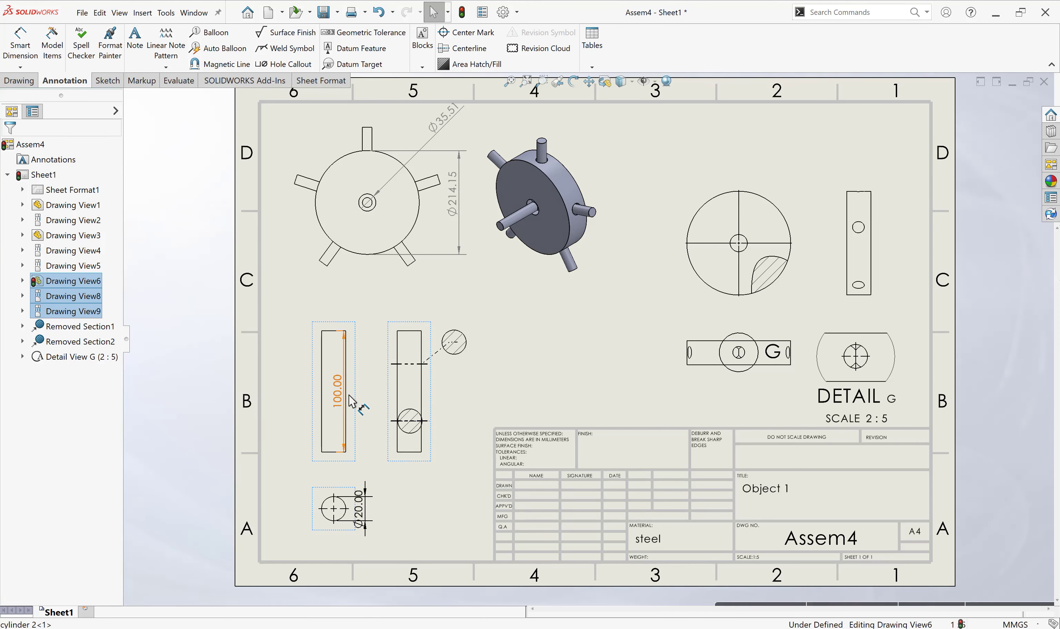
Step: Move 100.00 between the side views and Ø20.00 right of the end view
{"action": "left_click_drag", "start_coordinate": [342, 400], "coordinate": [369, 401]}
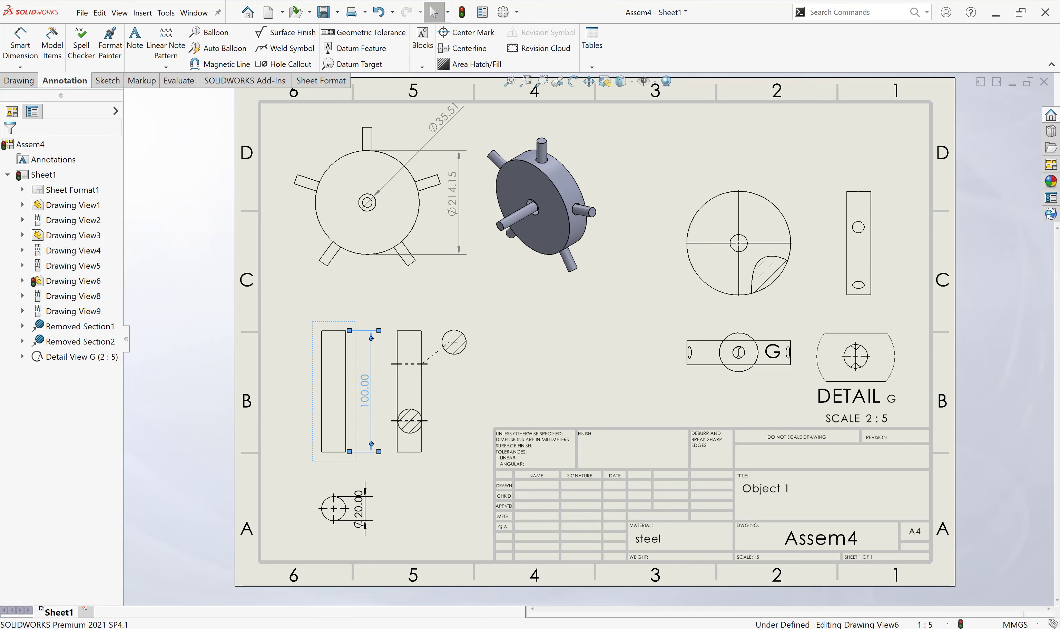
{"action": "left_click", "coordinate": [366, 507]}
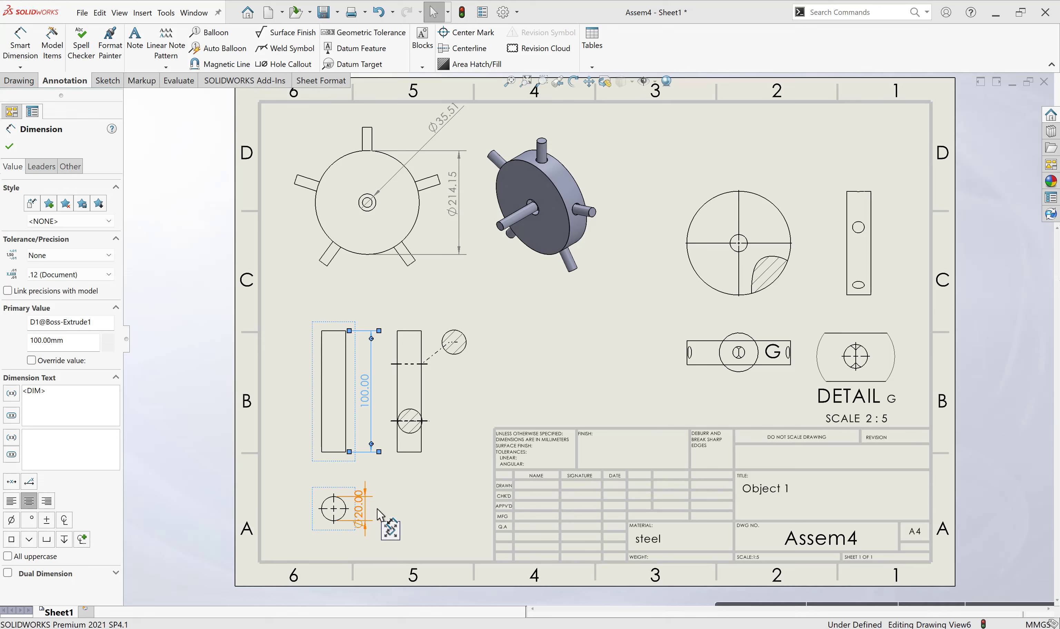
{"action": "left_click_drag", "start_coordinate": [384, 514], "coordinate": [404, 514]}
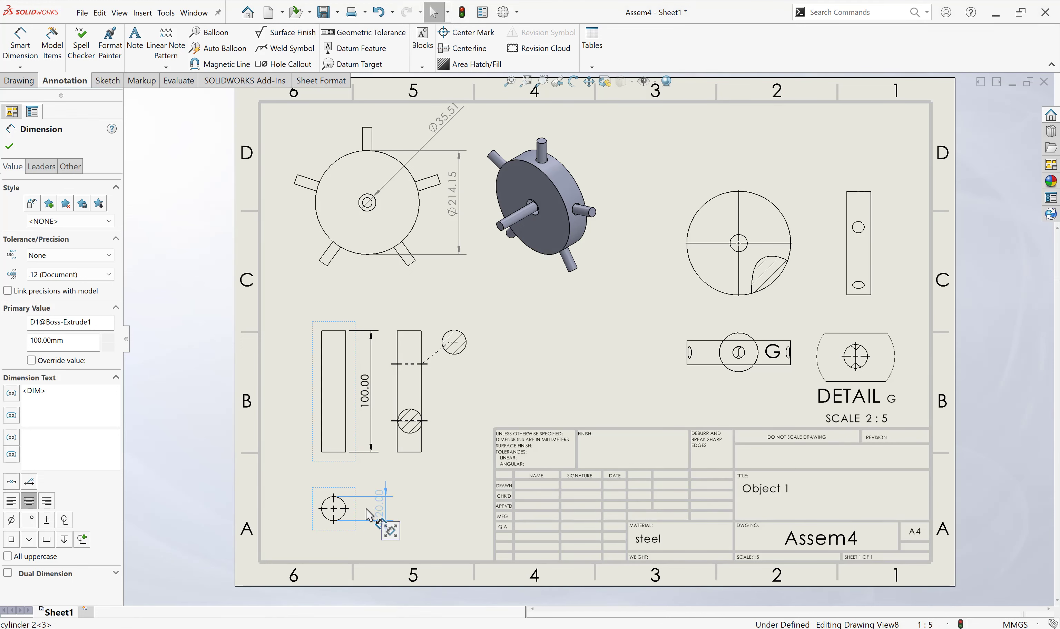
{"action": "left_click", "coordinate": [437, 508]}
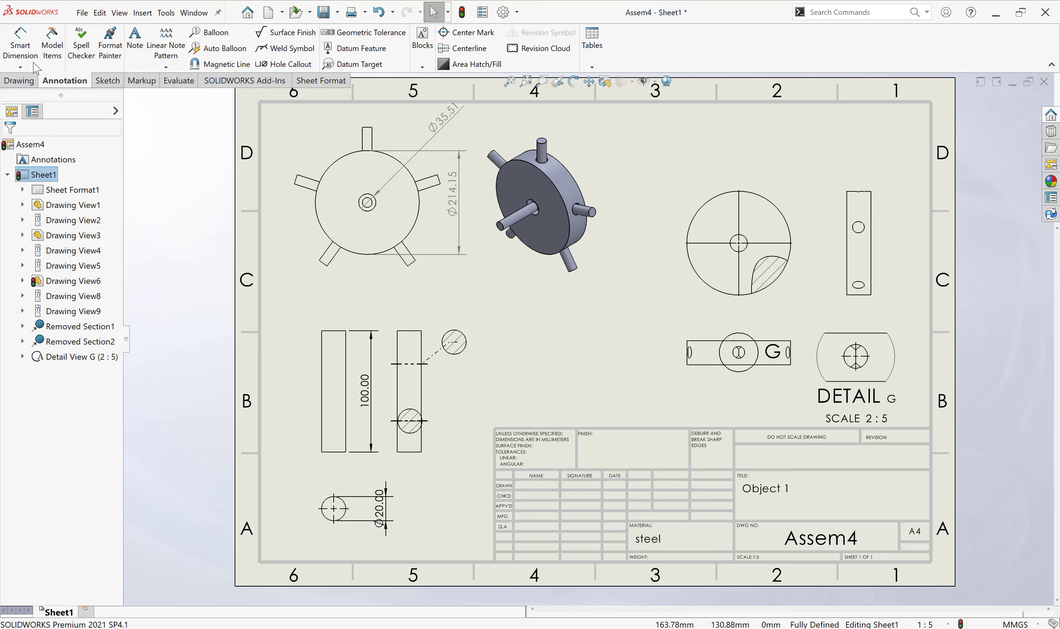
Step: With Rapid dimensioning off, add Ø214.15 and Ø35.51 diameters to Drawing View3
{"action": "left_click", "coordinate": [18, 52]}
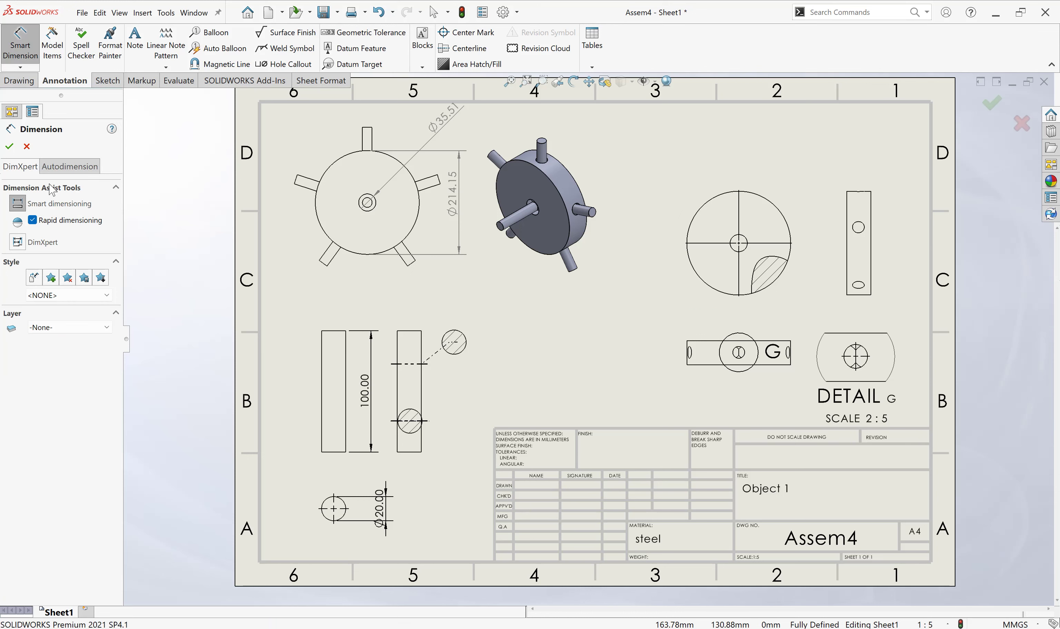
{"action": "left_click", "coordinate": [33, 220]}
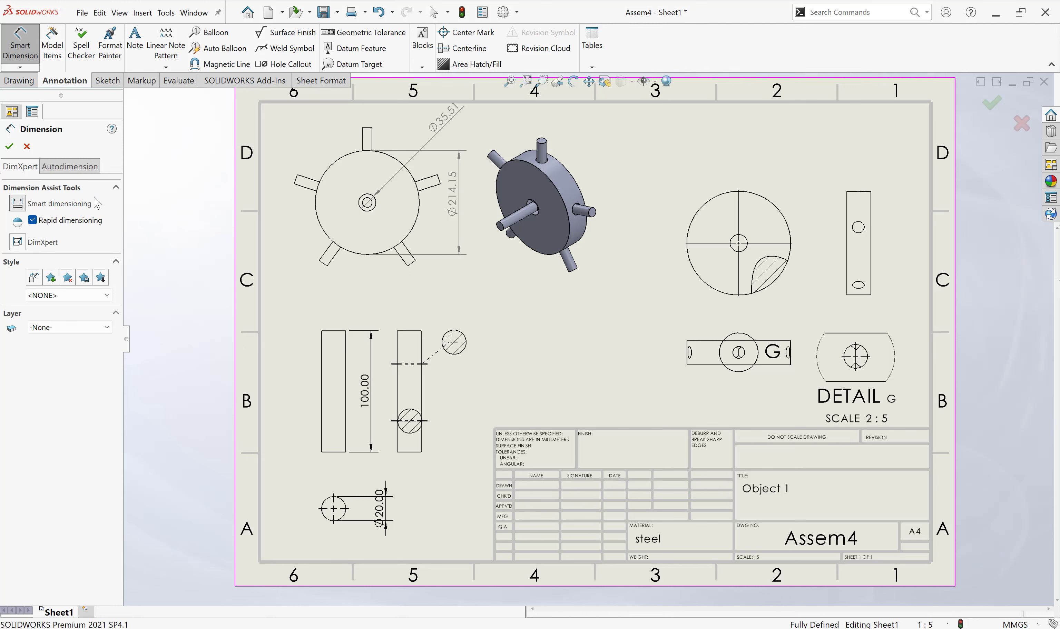
{"action": "left_click", "coordinate": [781, 219]}
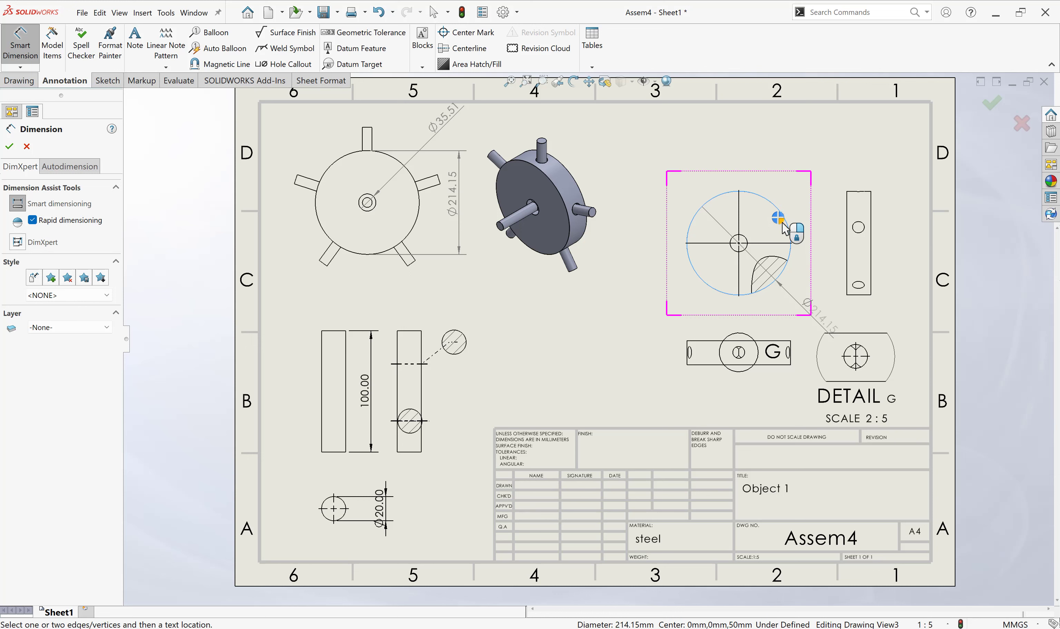
{"action": "left_click", "coordinate": [783, 220]}
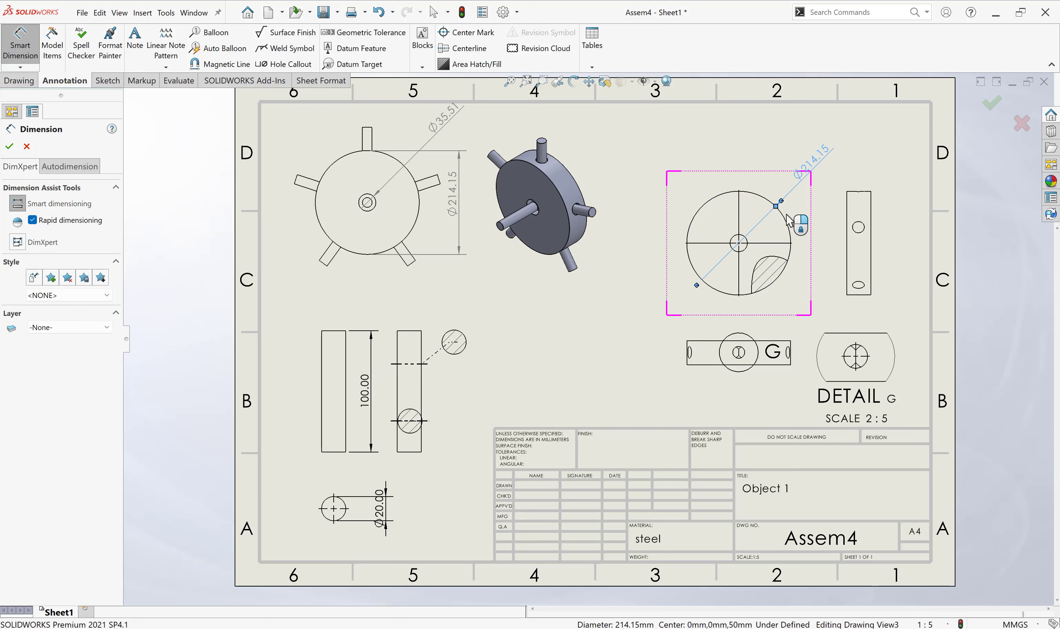
{"action": "left_click", "coordinate": [745, 251]}
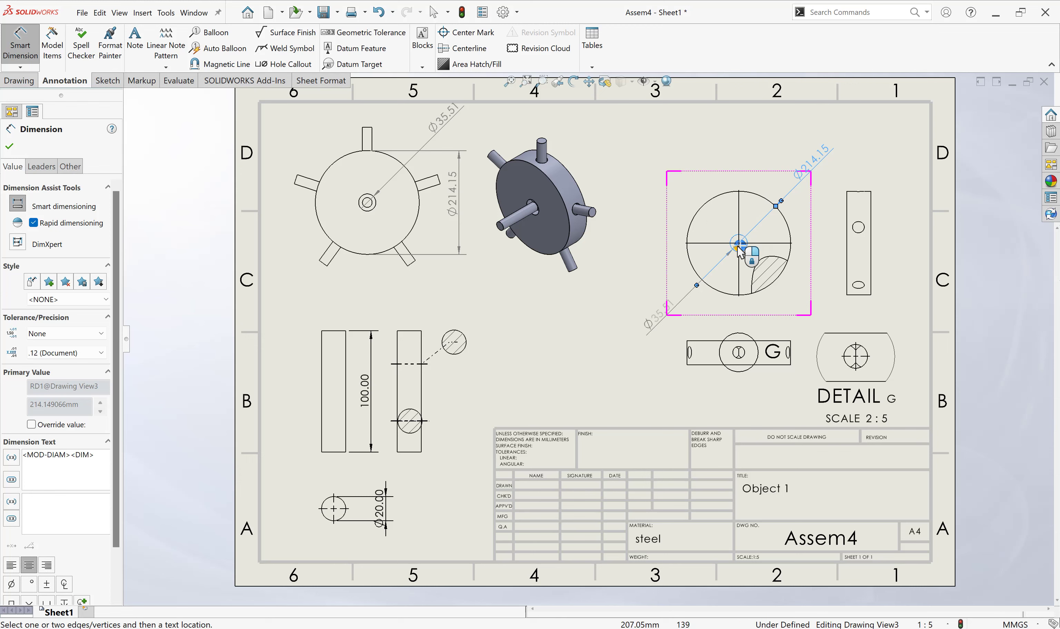
{"action": "left_click", "coordinate": [739, 249]}
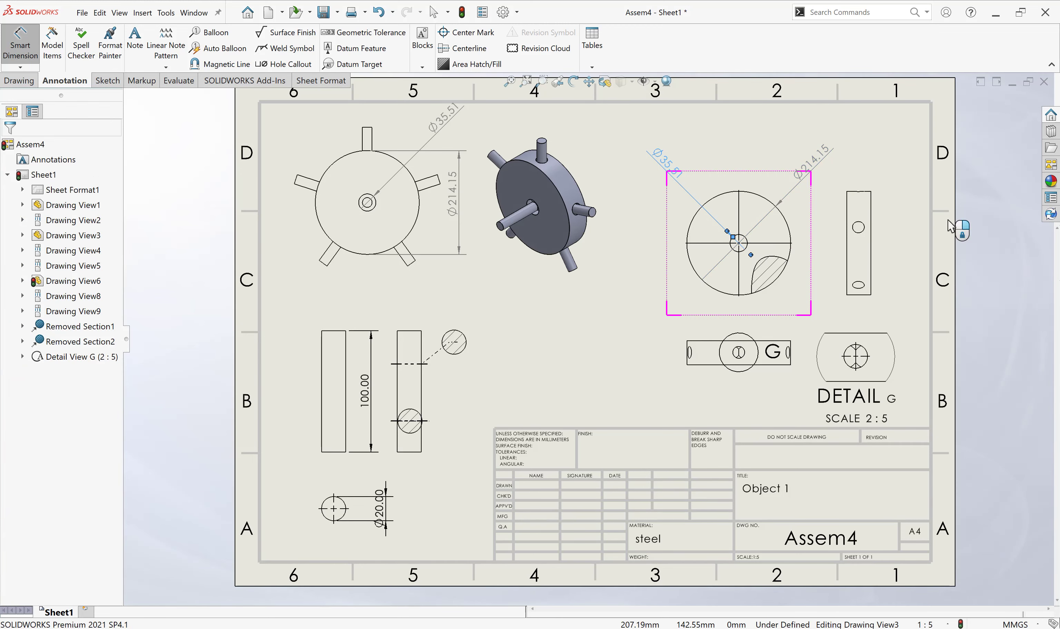
{"action": "key", "text": "Escape"}
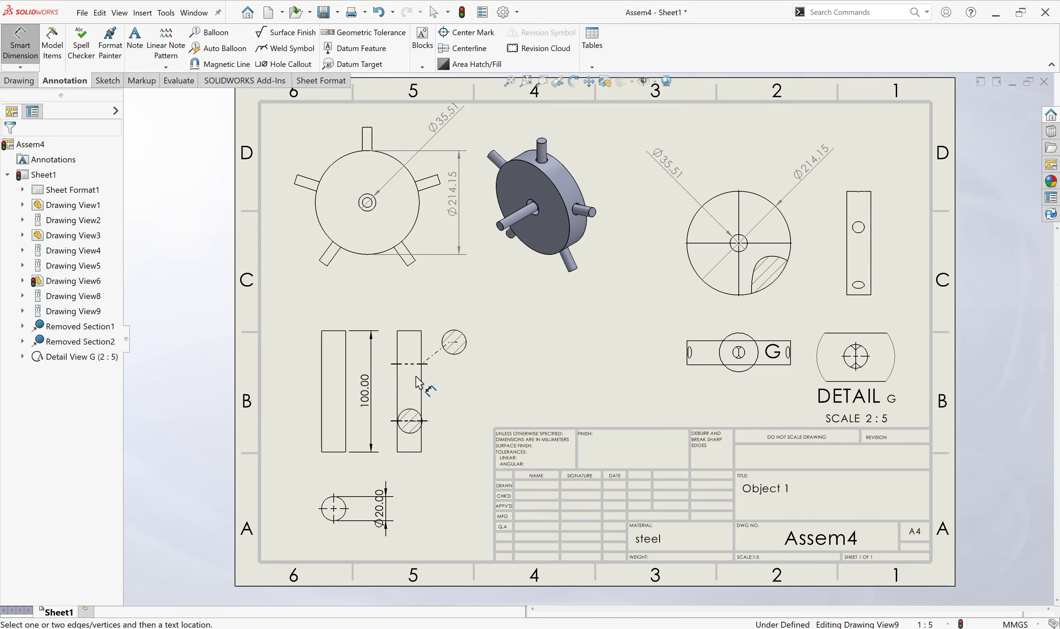
Step: Enclose the 100.00 shaft length dimension in parentheses
{"action": "left_click", "coordinate": [364, 391]}
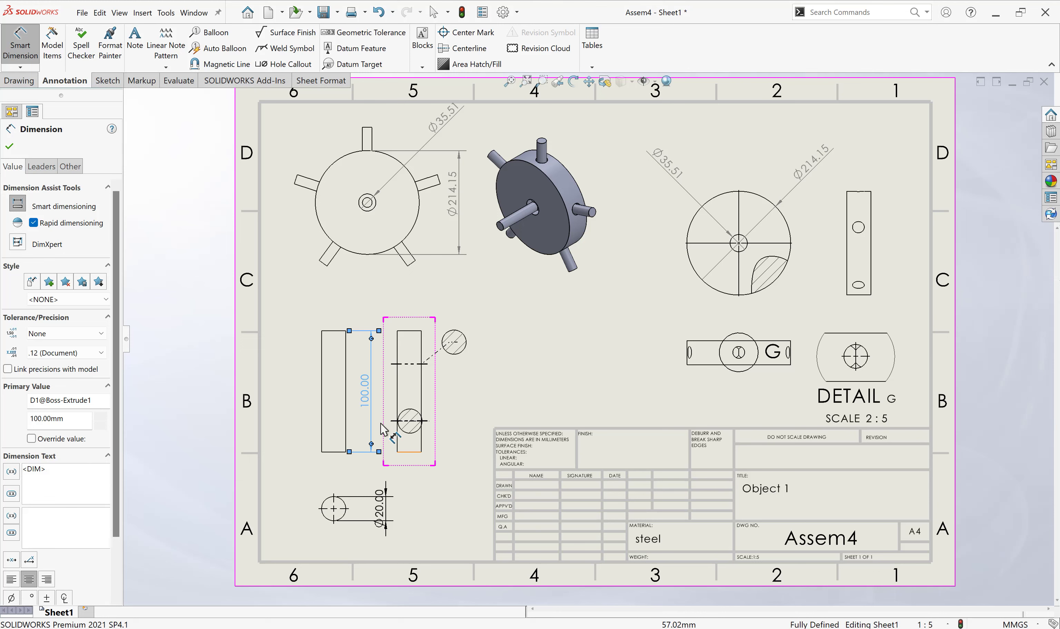
{"action": "key", "text": "Escape"}
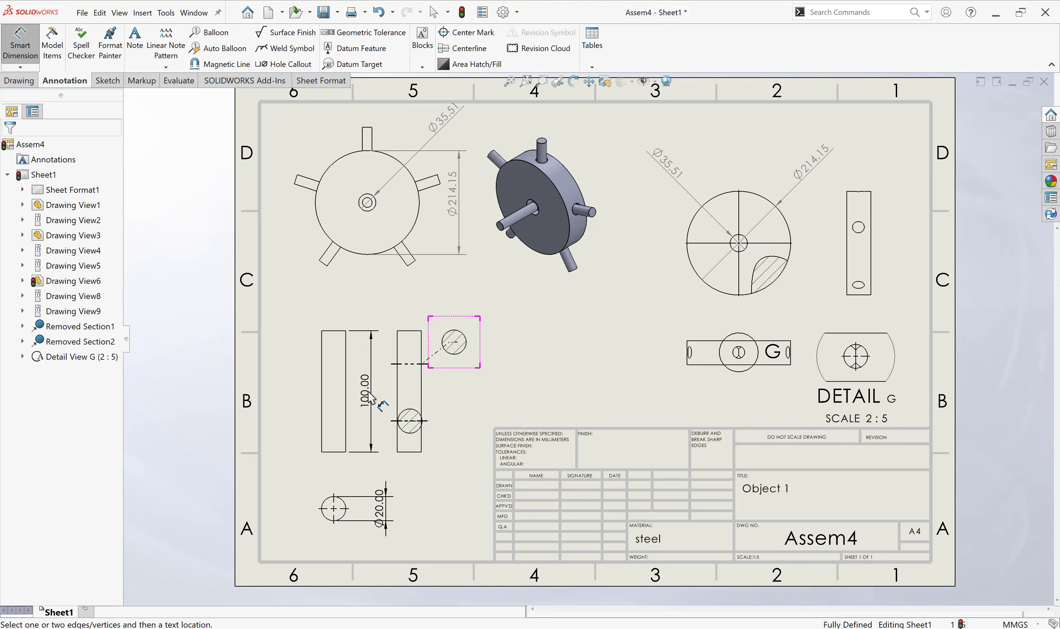
{"action": "left_click", "coordinate": [366, 392]}
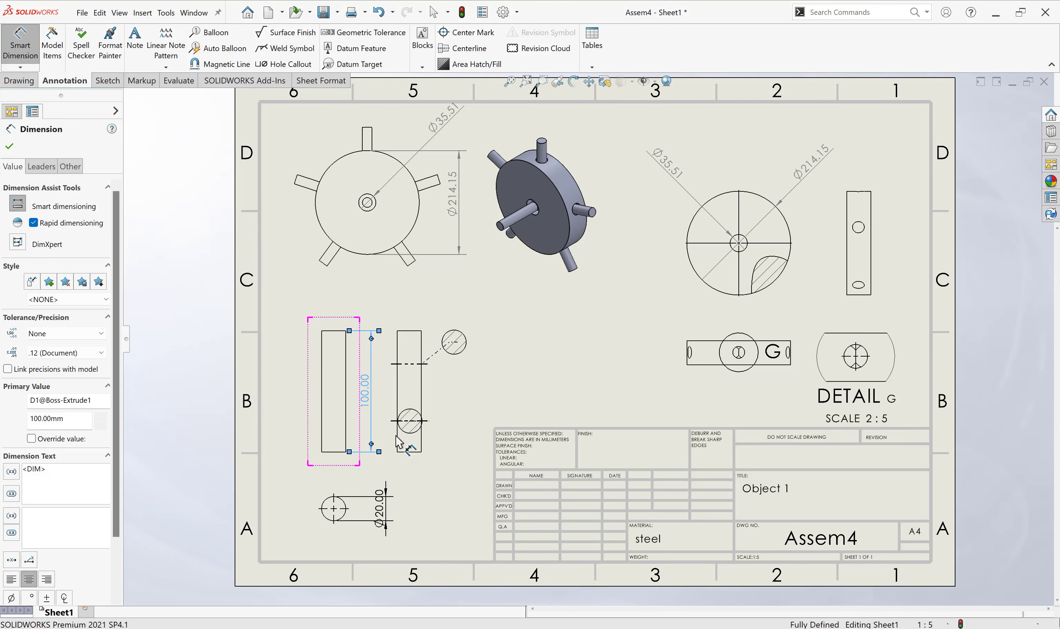
{"action": "mouse_move", "coordinate": [418, 448]}
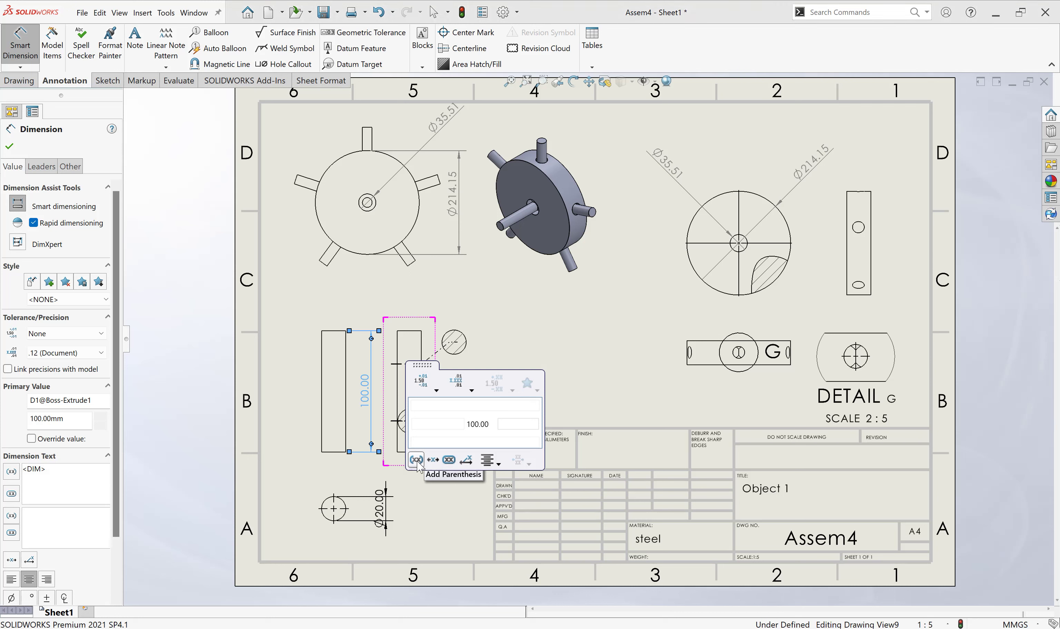
{"action": "left_click", "coordinate": [416, 460]}
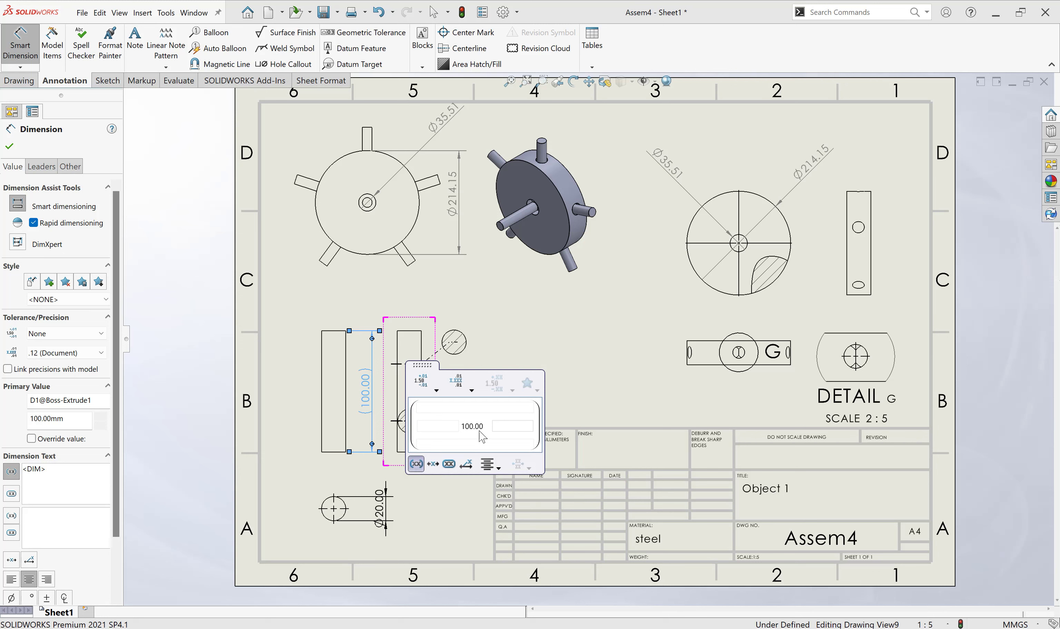
{"action": "left_click", "coordinate": [572, 370]}
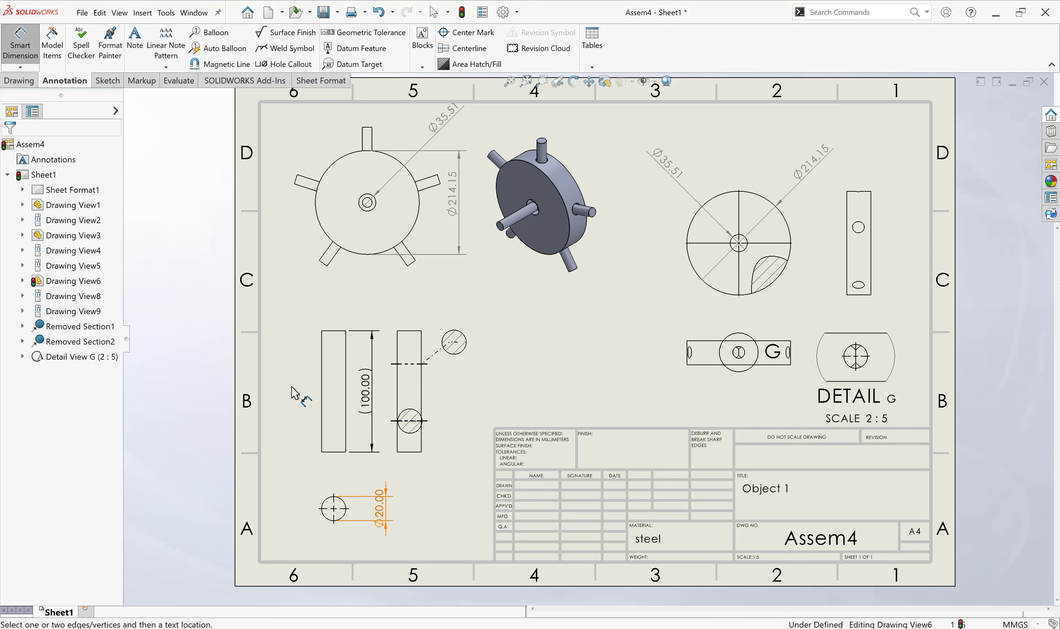
{"action": "key", "text": "Escape"}
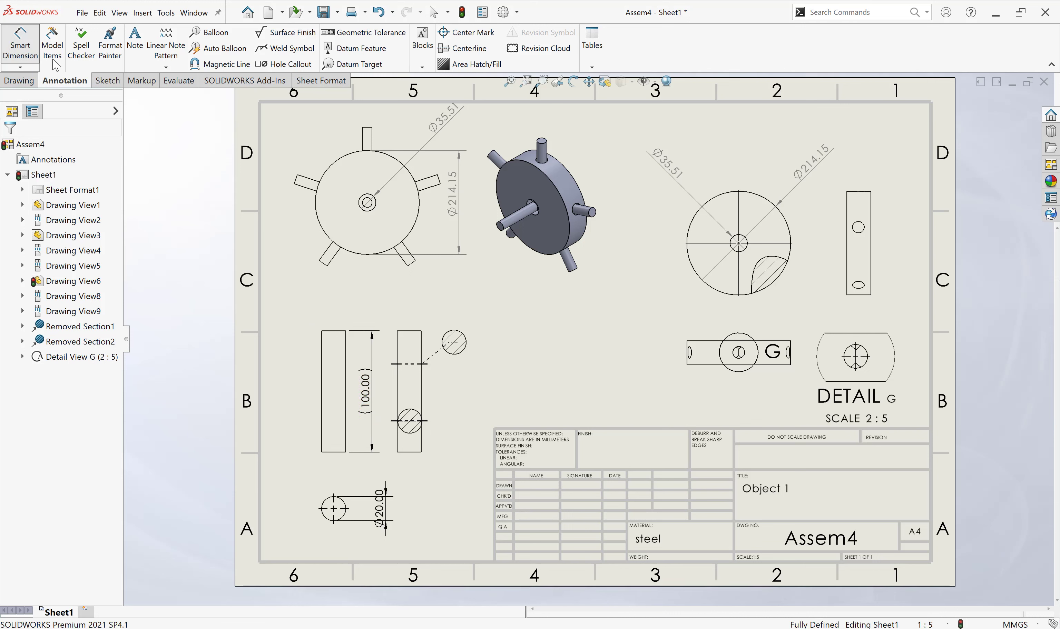
Step: Dimension the top edge of the tall side view as Ø20.00
{"action": "left_click", "coordinate": [20, 46]}
{"action": "left_click", "coordinate": [335, 330]}
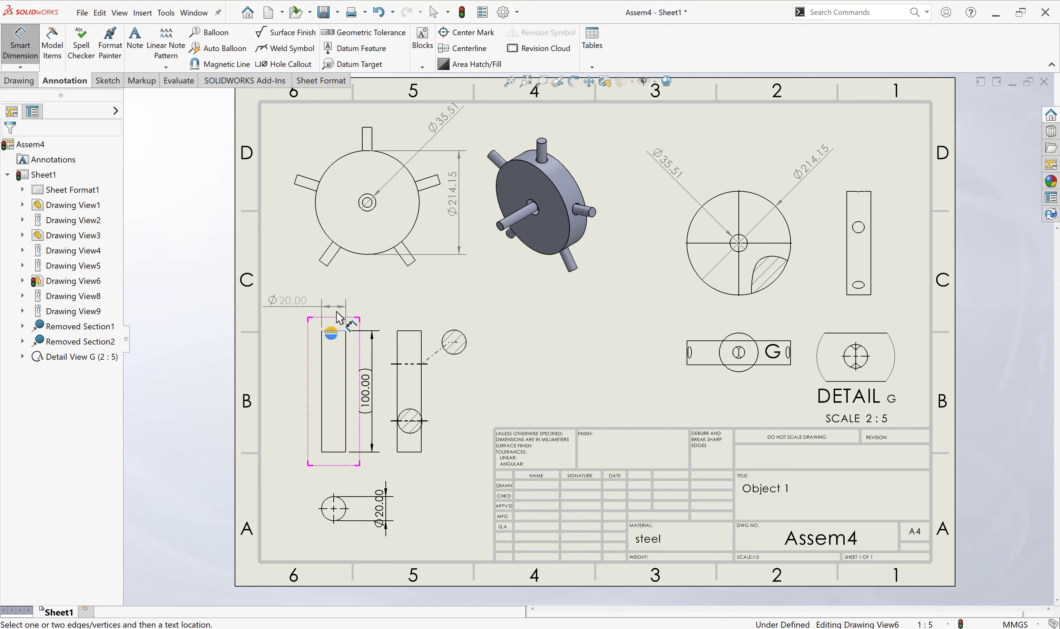
{"action": "left_click", "coordinate": [339, 318]}
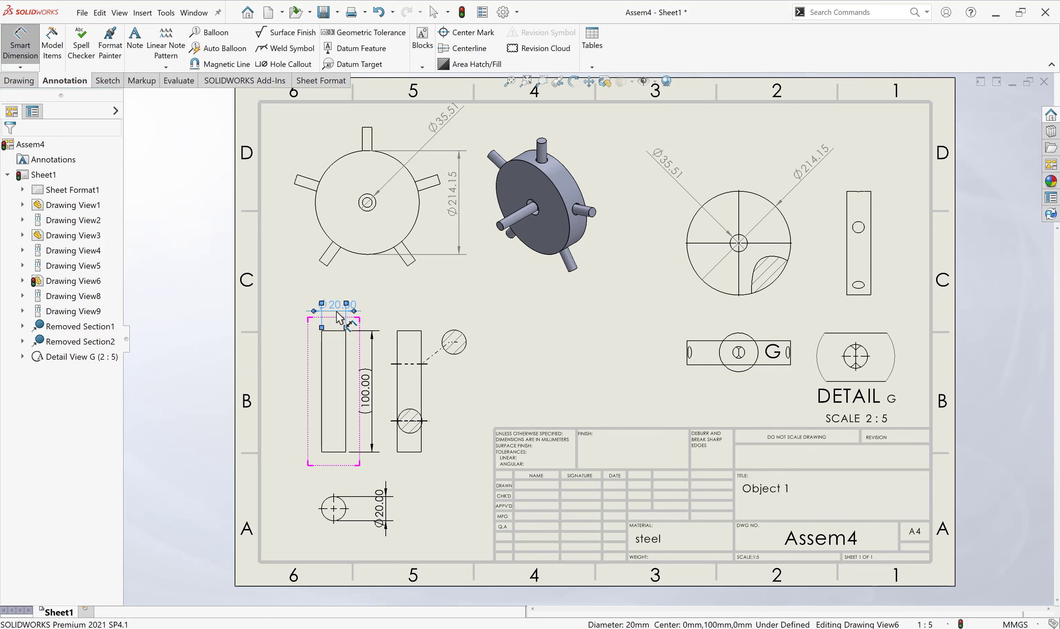
{"action": "left_click", "coordinate": [563, 344]}
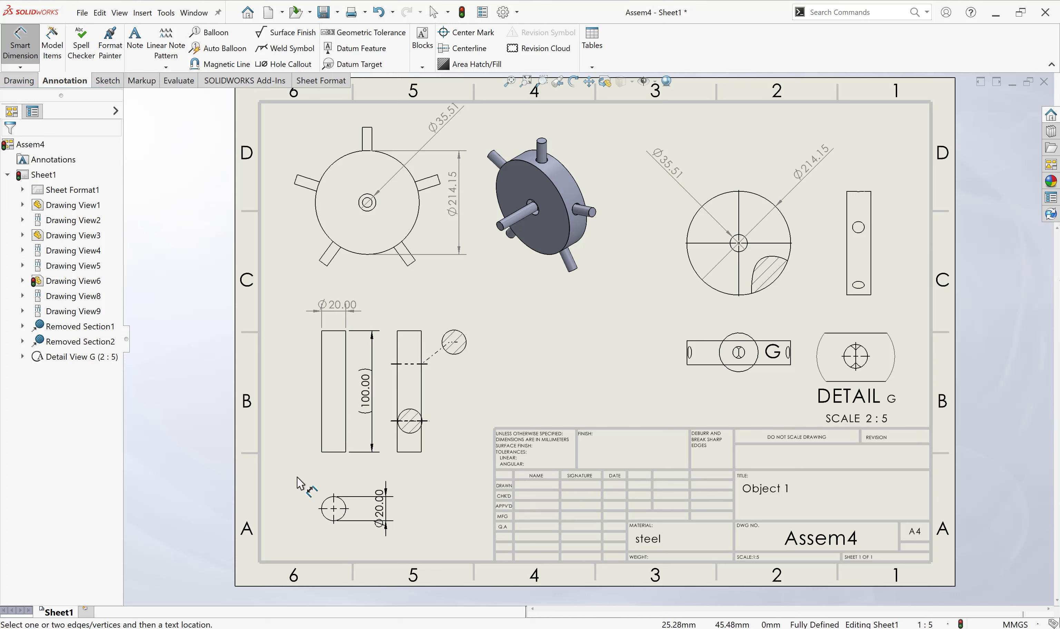
{"action": "key", "text": "Escape"}
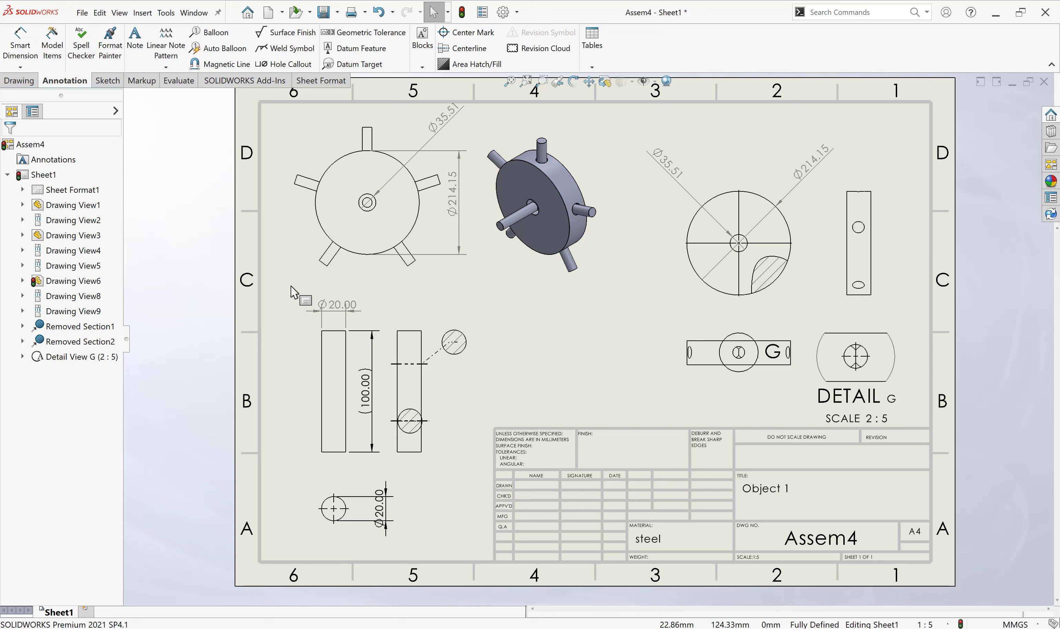
Step: Auto-arrange the tall side view's dimensions and bring up the (100.00) dimension's leader options
{"action": "mouse_move", "coordinate": [283, 287]}
{"action": "left_mouse_down"}
{"action": "mouse_move", "coordinate": [395, 469]}
{"action": "mouse_move", "coordinate": [389, 465]}
{"action": "left_mouse_up"}
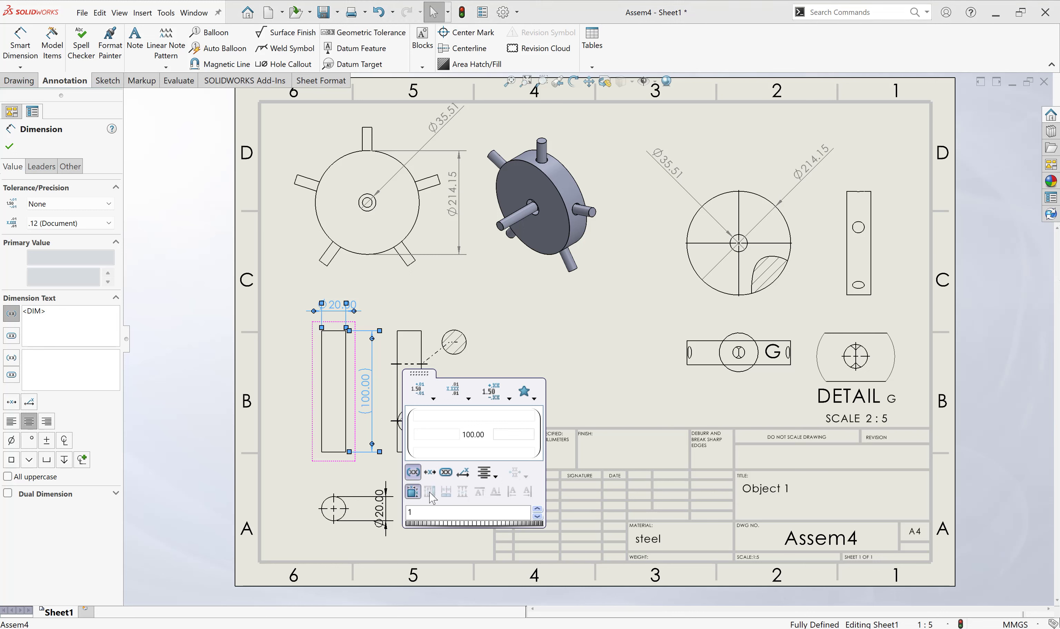
{"action": "left_click", "coordinate": [412, 492]}
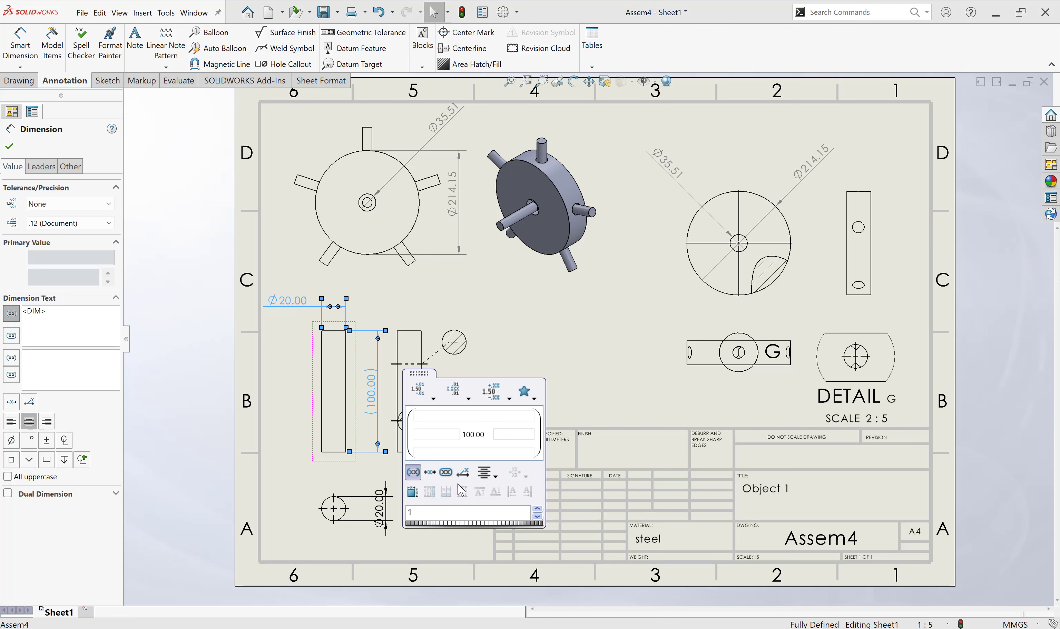
{"action": "left_click", "coordinate": [591, 344]}
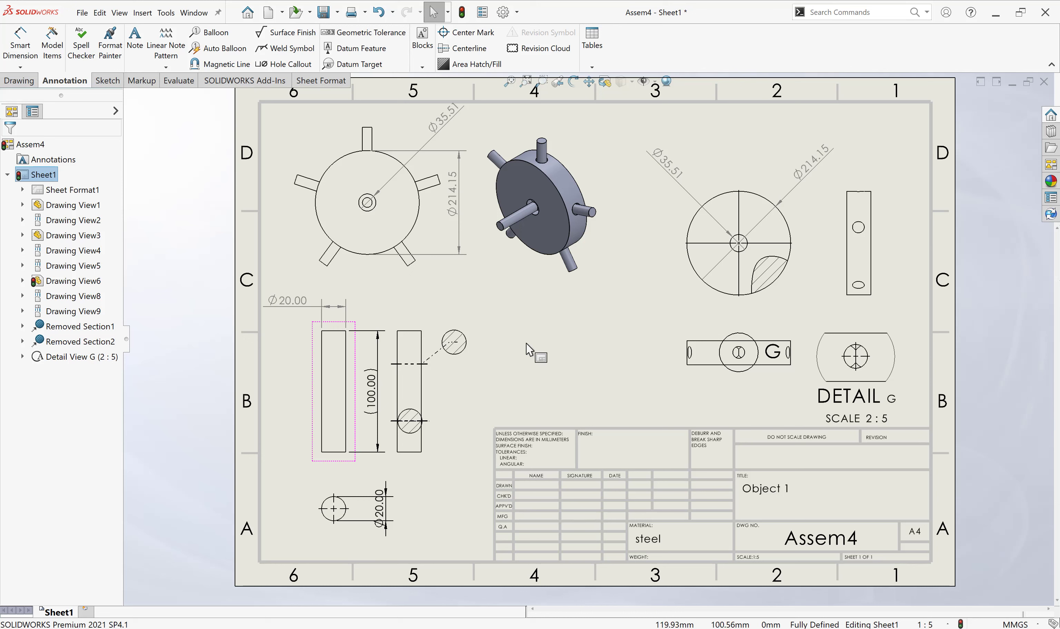
{"action": "left_click", "coordinate": [371, 393]}
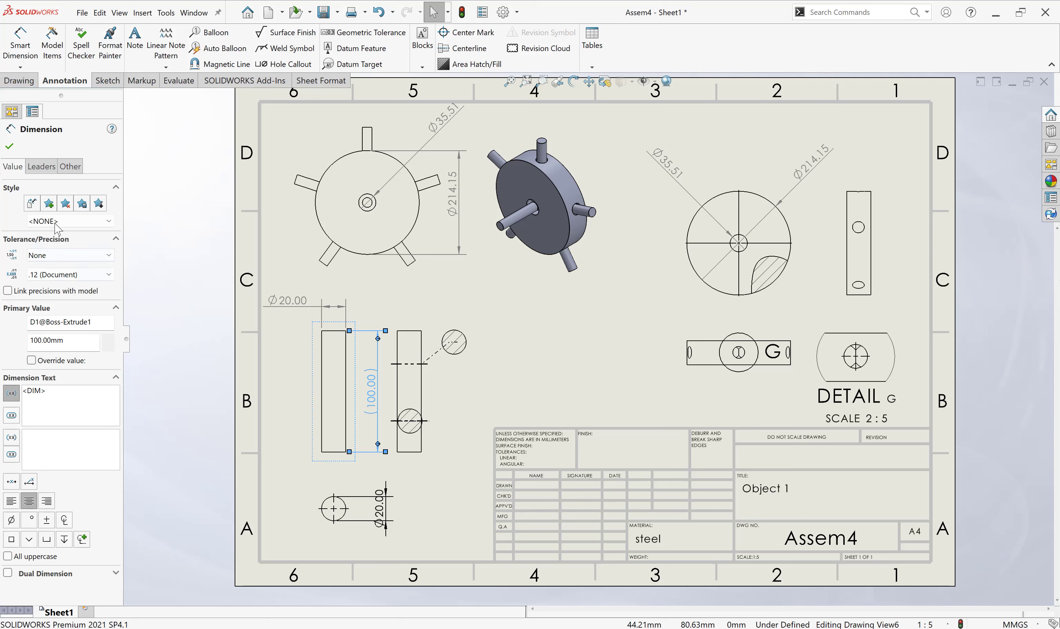
{"action": "left_click", "coordinate": [42, 168]}
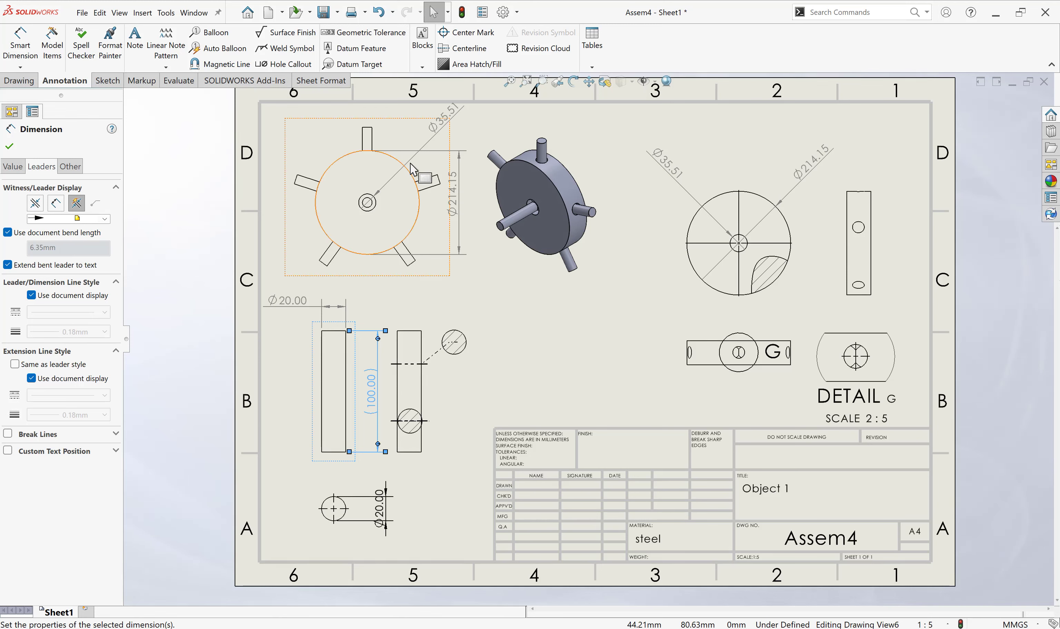
Step: Turn on Break Lines in the Ø35.51 dimension's leader options
{"action": "left_click", "coordinate": [274, 134]}
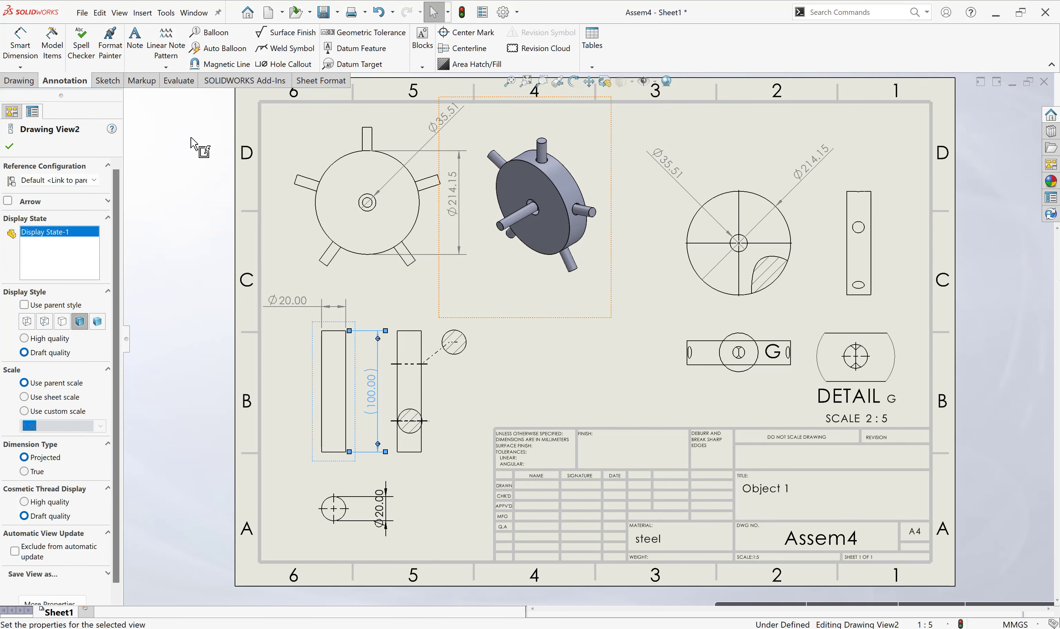
{"action": "left_click", "coordinate": [192, 143]}
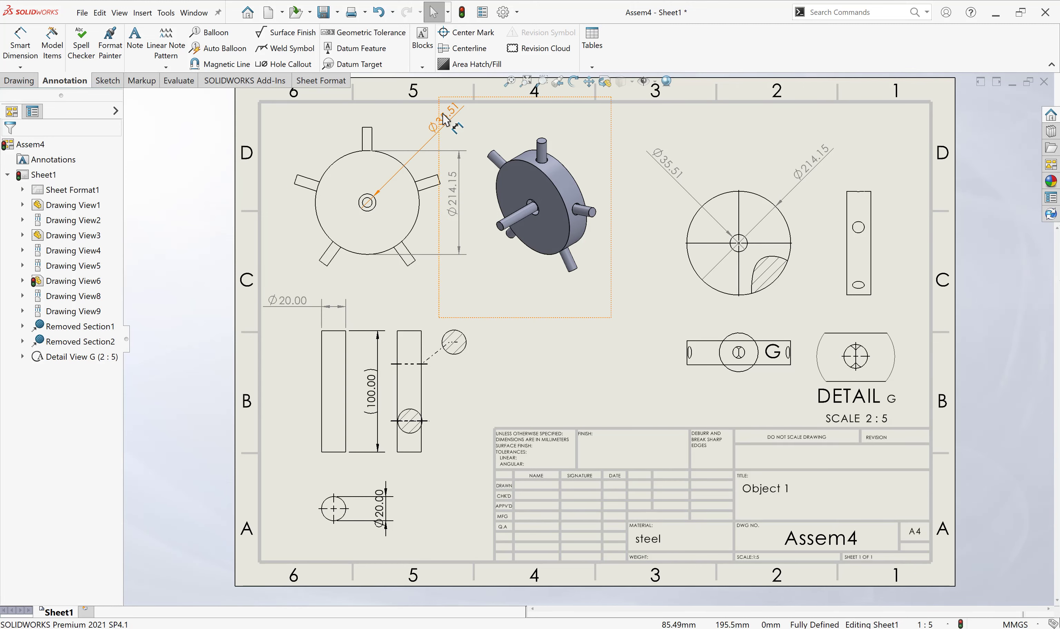
{"action": "scroll", "coordinate": [495, 135], "scroll_direction": "up", "scroll_amount": 1}
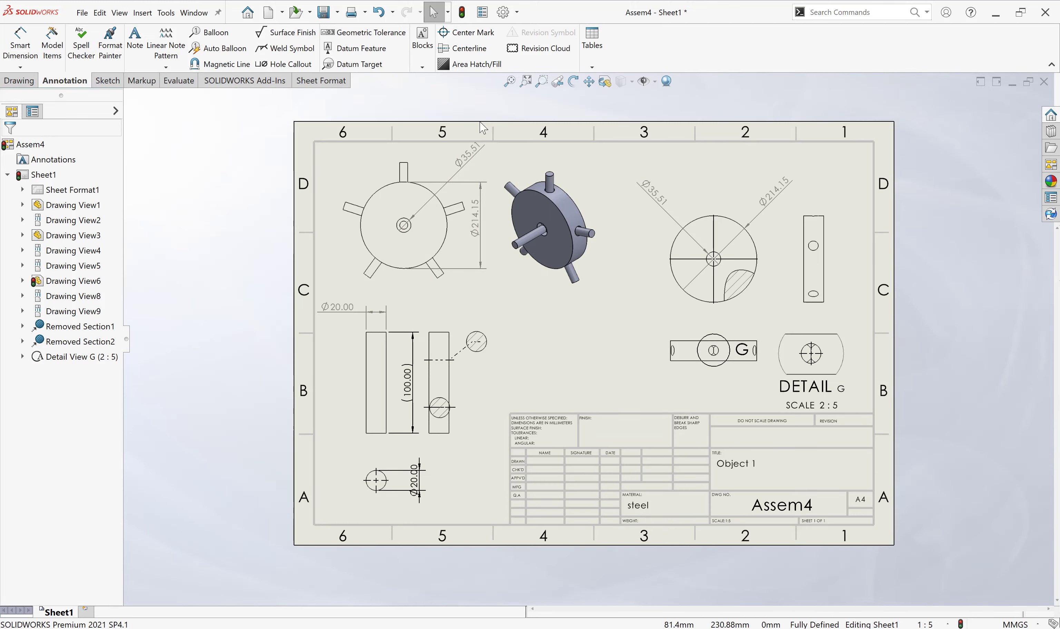
{"action": "scroll", "coordinate": [481, 135], "scroll_direction": "up", "scroll_amount": 1}
{"action": "scroll", "coordinate": [525, 220], "scroll_direction": "down", "scroll_amount": 2}
{"action": "scroll", "coordinate": [525, 220], "scroll_direction": "down", "scroll_amount": 3}
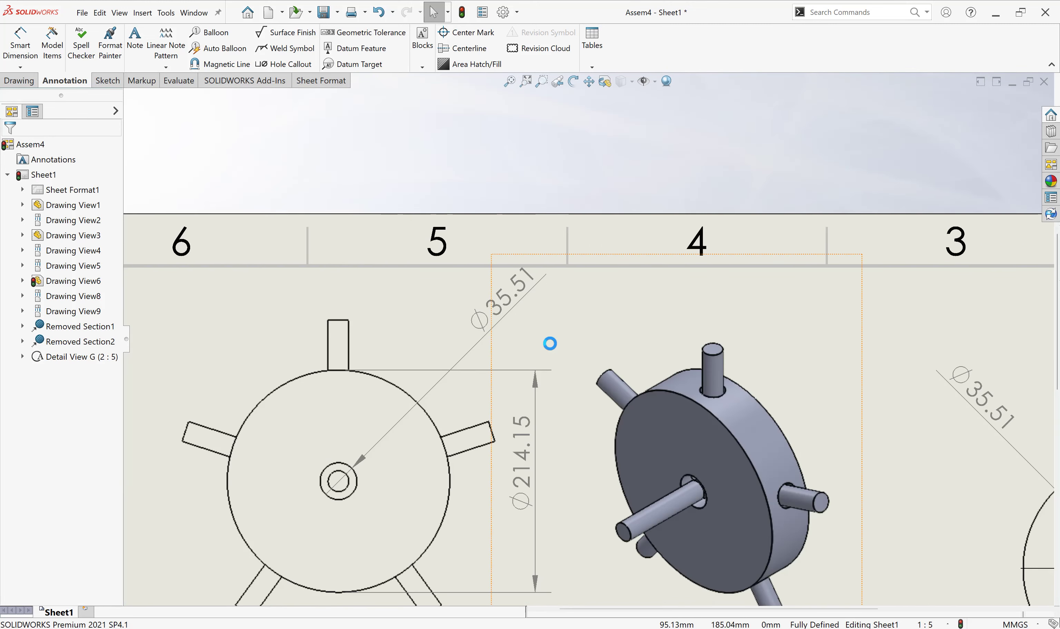
{"action": "scroll", "coordinate": [525, 432], "scroll_direction": "up", "scroll_amount": 1}
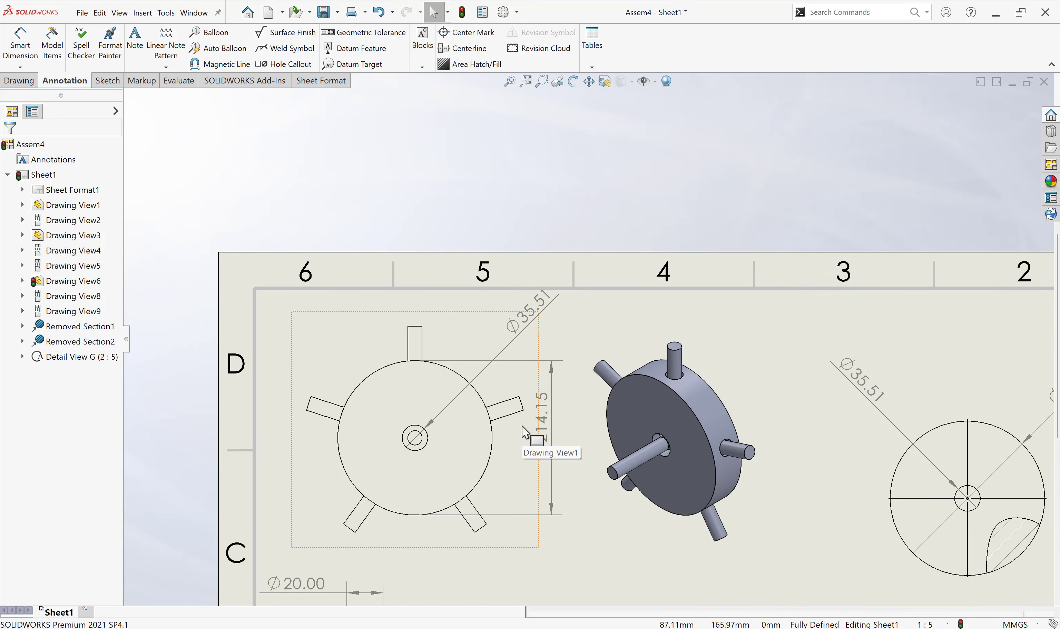
{"action": "left_click", "coordinate": [497, 365]}
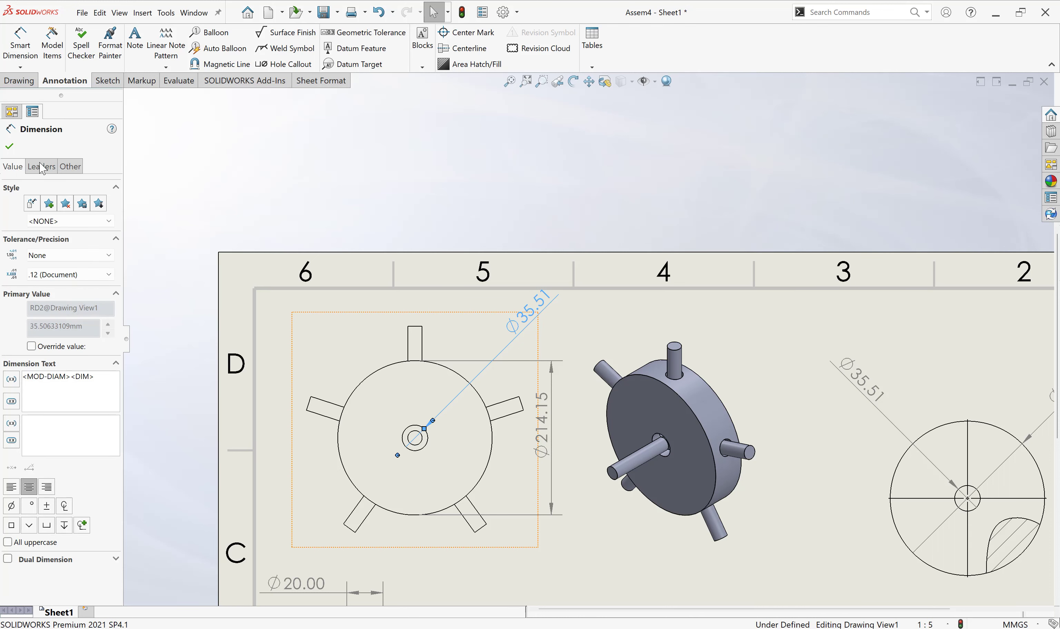
{"action": "left_click", "coordinate": [48, 167]}
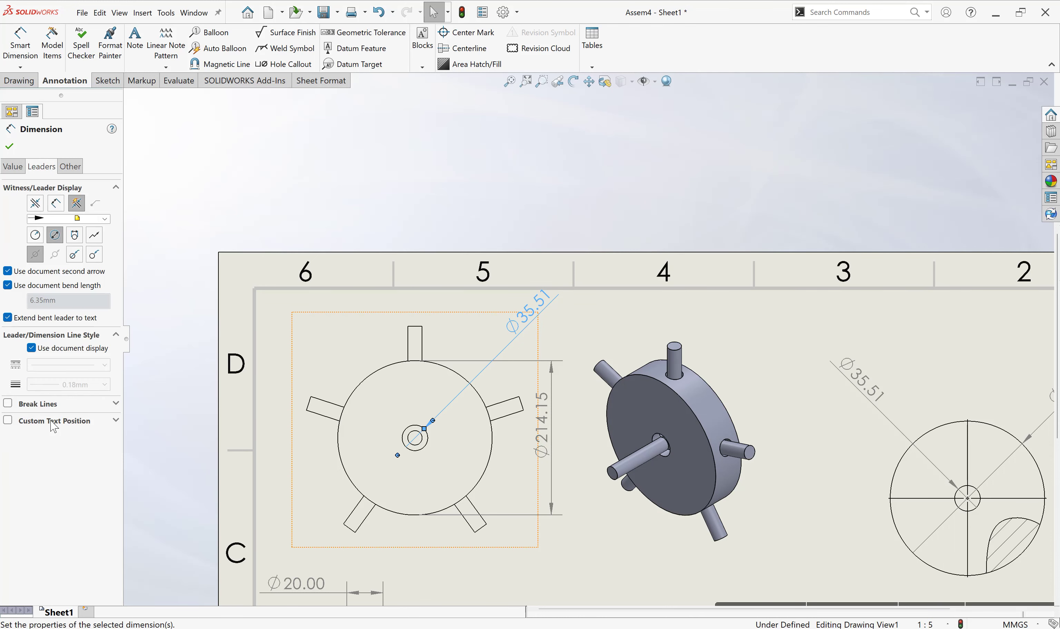
{"action": "left_click", "coordinate": [38, 406]}
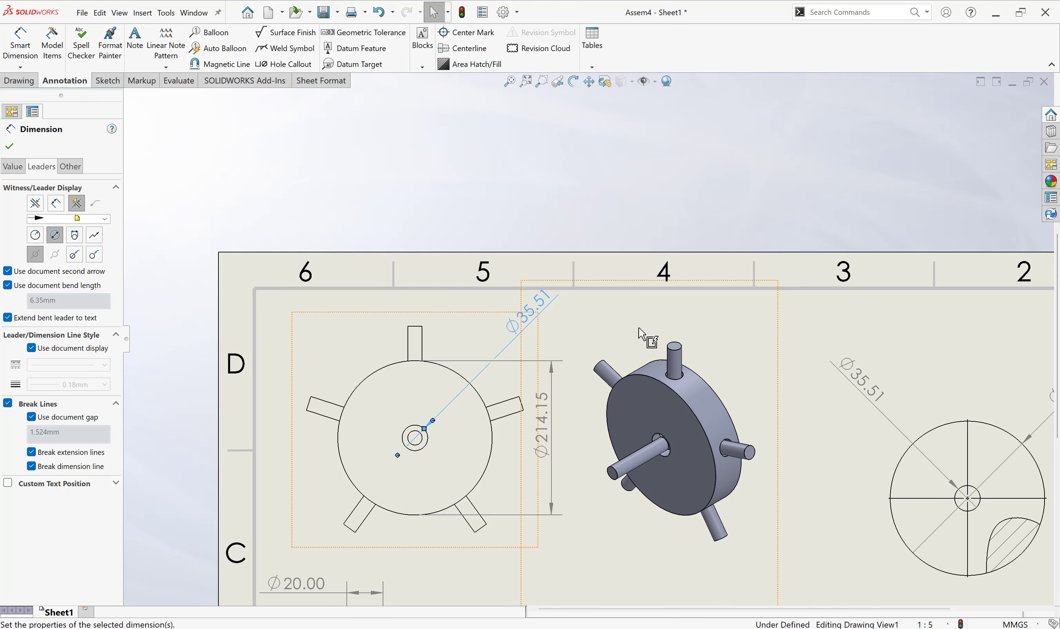
Step: Drag the Ø35.51 dimension to a steeper angle on the hub front view
{"action": "scroll", "coordinate": [640, 333], "scroll_direction": "up", "scroll_amount": 3}
{"action": "left_click", "coordinate": [504, 370]}
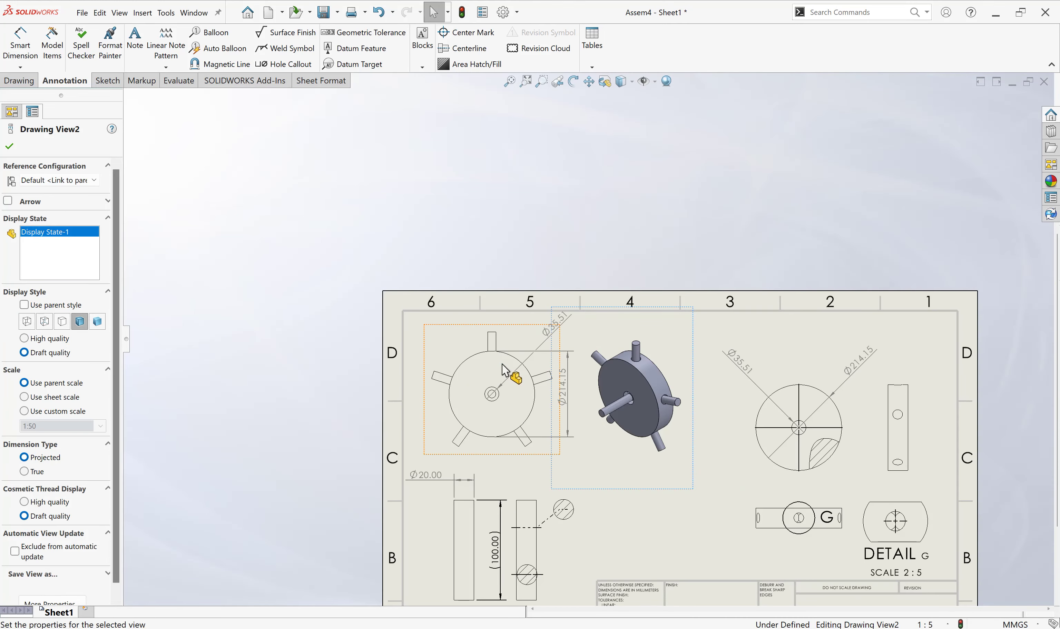
{"action": "scroll", "coordinate": [546, 363], "scroll_direction": "down", "scroll_amount": 1}
{"action": "scroll", "coordinate": [546, 364], "scroll_direction": "down", "scroll_amount": 3}
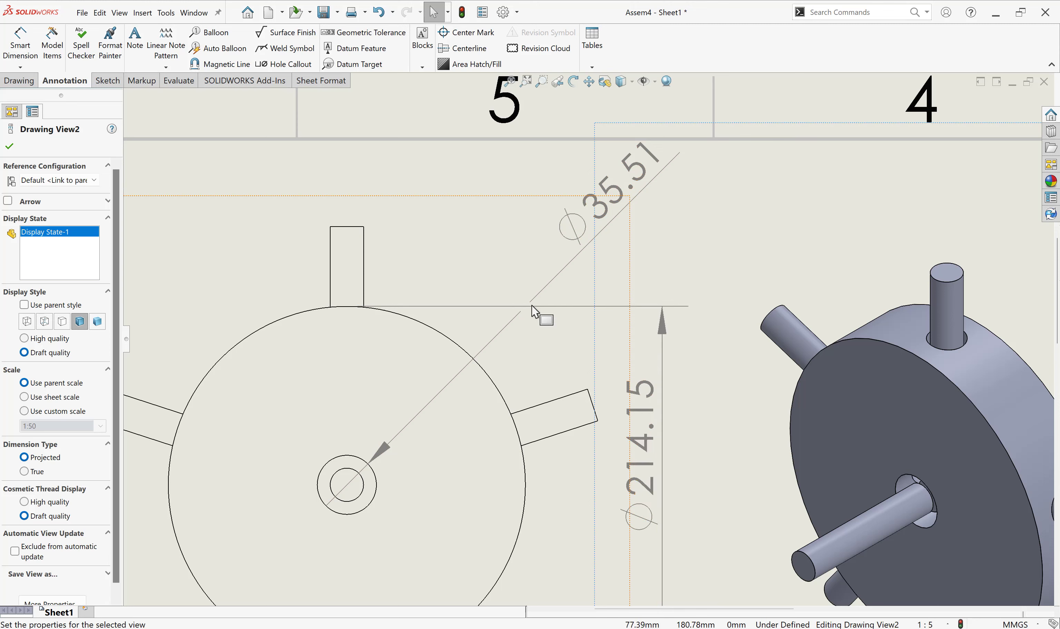
{"action": "scroll", "coordinate": [607, 386], "scroll_direction": "down", "scroll_amount": 2}
{"action": "scroll", "coordinate": [604, 389], "scroll_direction": "up", "scroll_amount": 3}
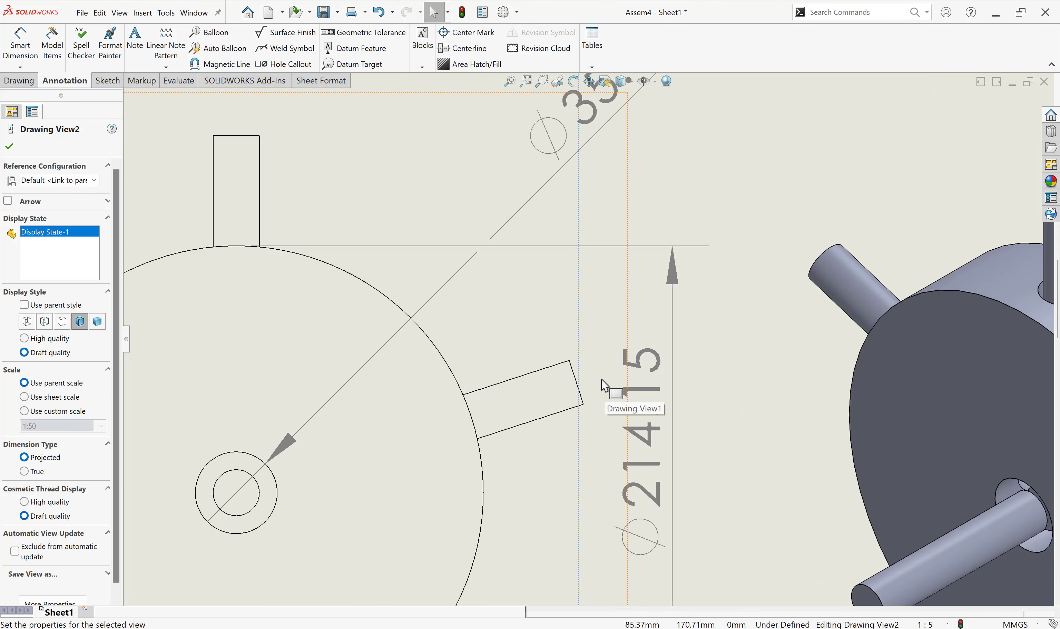
{"action": "scroll", "coordinate": [603, 389], "scroll_direction": "up", "scroll_amount": 3}
{"action": "scroll", "coordinate": [594, 366], "scroll_direction": "up", "scroll_amount": 1}
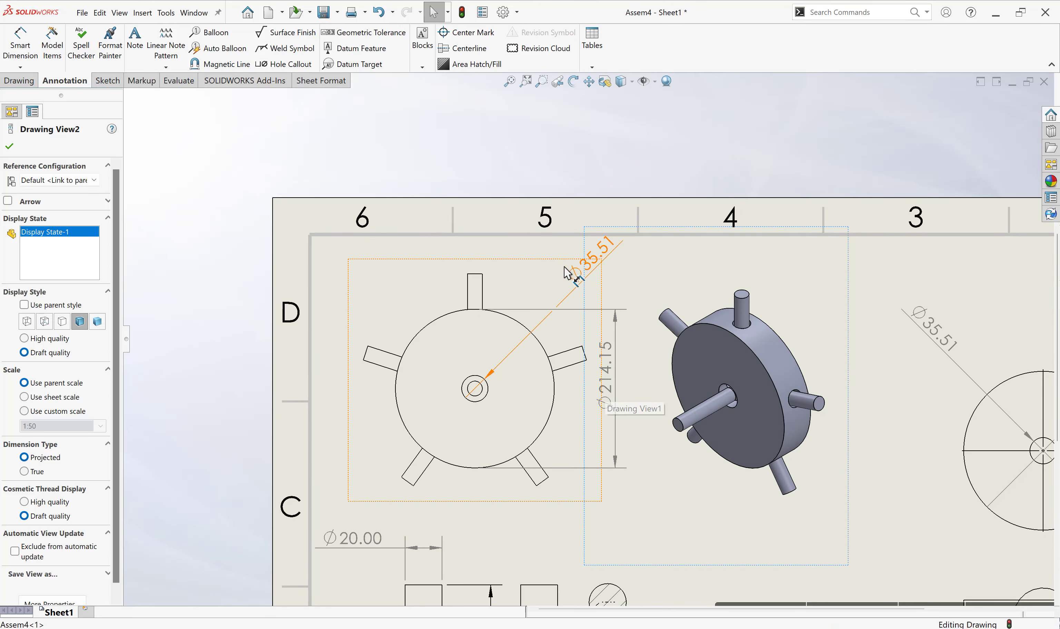
{"action": "mouse_move", "coordinate": [569, 270]}
{"action": "left_mouse_down"}
{"action": "mouse_move", "coordinate": [542, 278]}
{"action": "mouse_move", "coordinate": [619, 278]}
{"action": "left_mouse_up"}
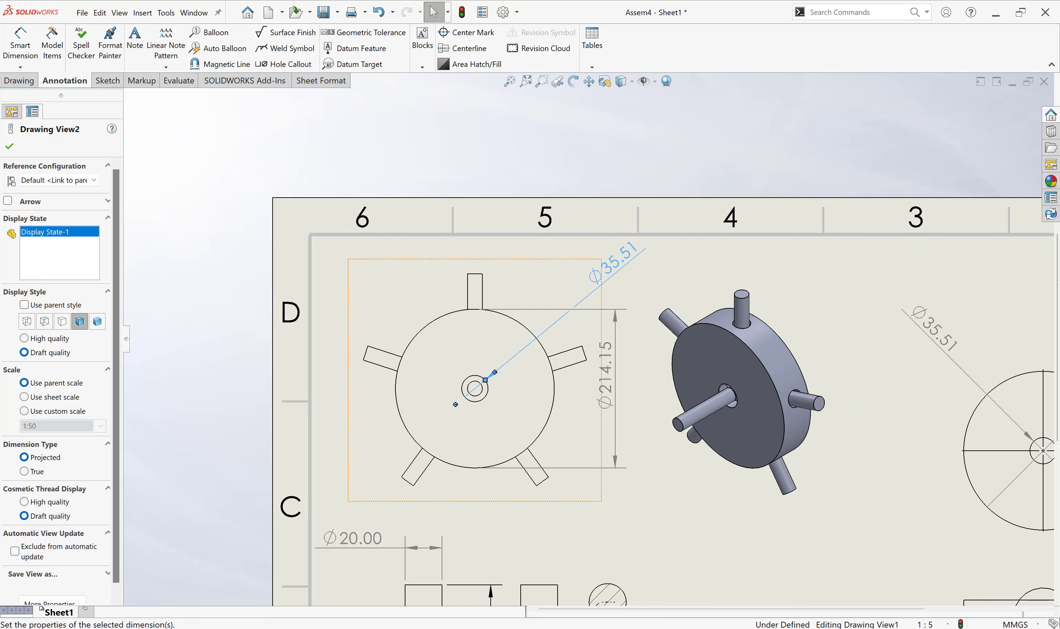
{"action": "key", "text": "Escape"}
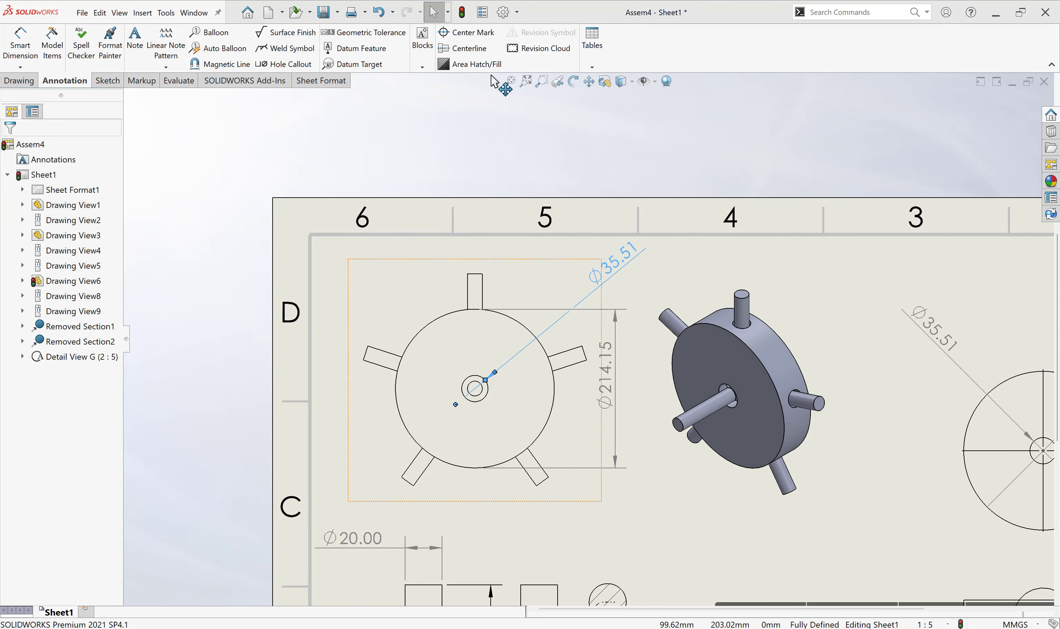
Step: Zoom to fit the whole A4 drawing sheet
{"action": "left_click", "coordinate": [510, 82]}
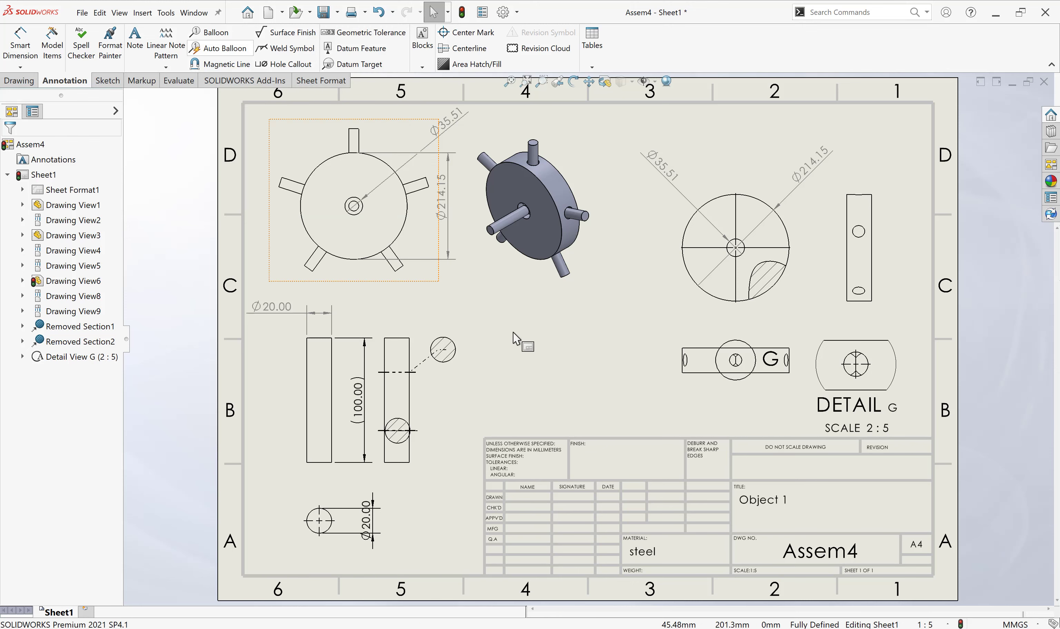
Step: Attach balloon 2 to a cylinder pin and balloon 1 to the disc in Drawing View2
{"action": "left_click", "coordinate": [601, 210]}
{"action": "left_click", "coordinate": [209, 32]}
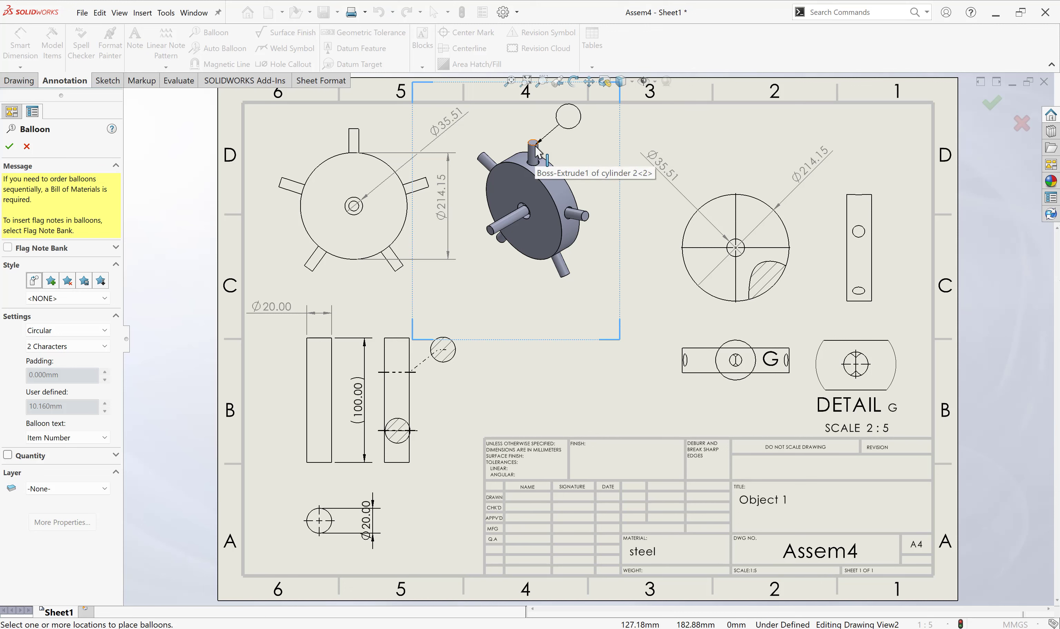
{"action": "left_click", "coordinate": [535, 146]}
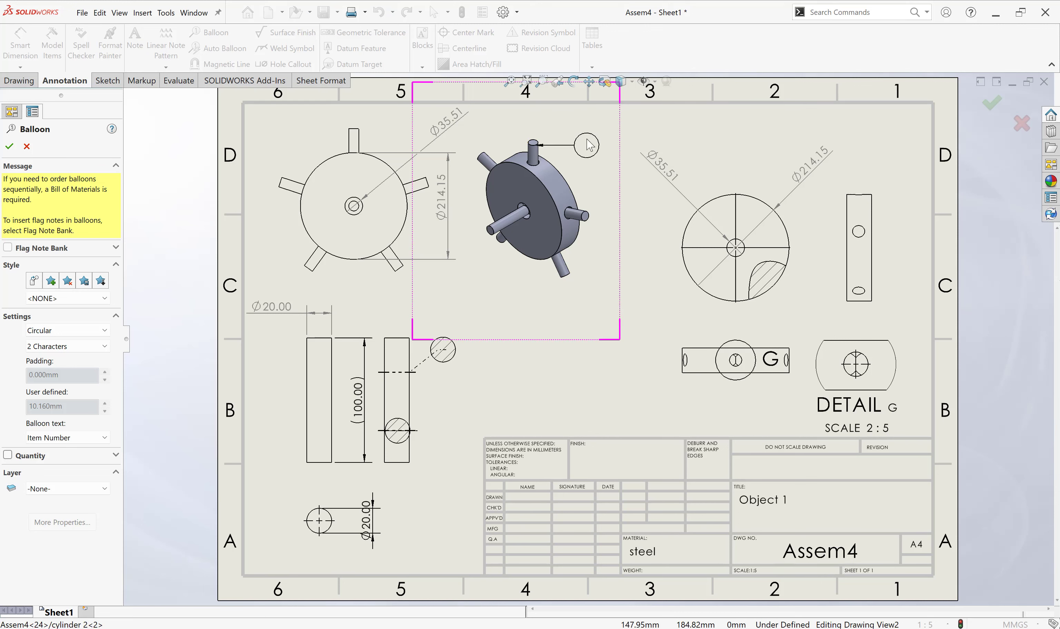
{"action": "left_click", "coordinate": [587, 138]}
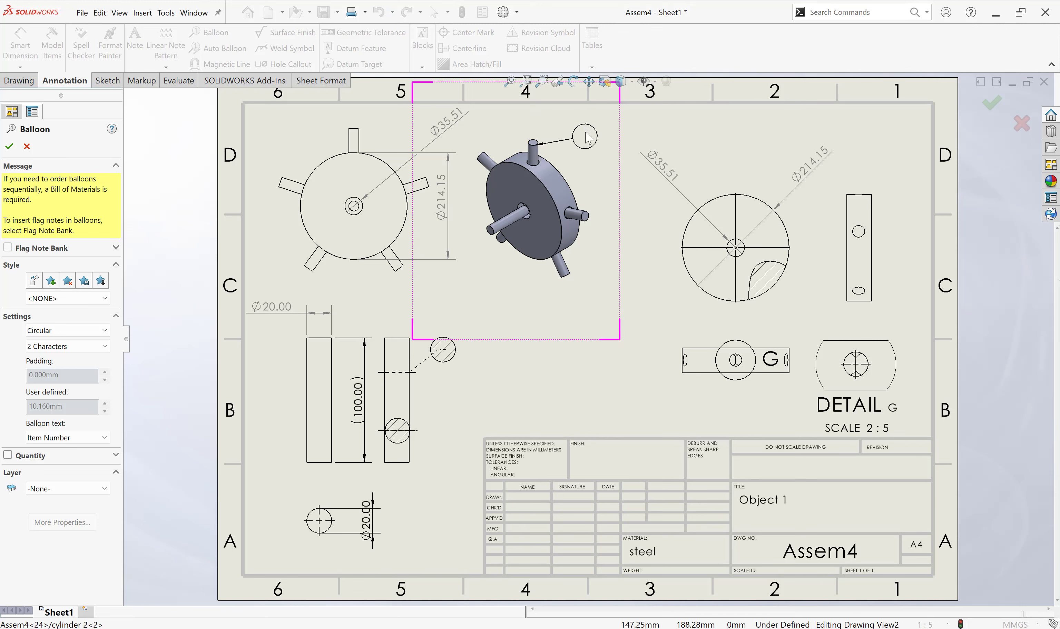
{"action": "left_click", "coordinate": [566, 190]}
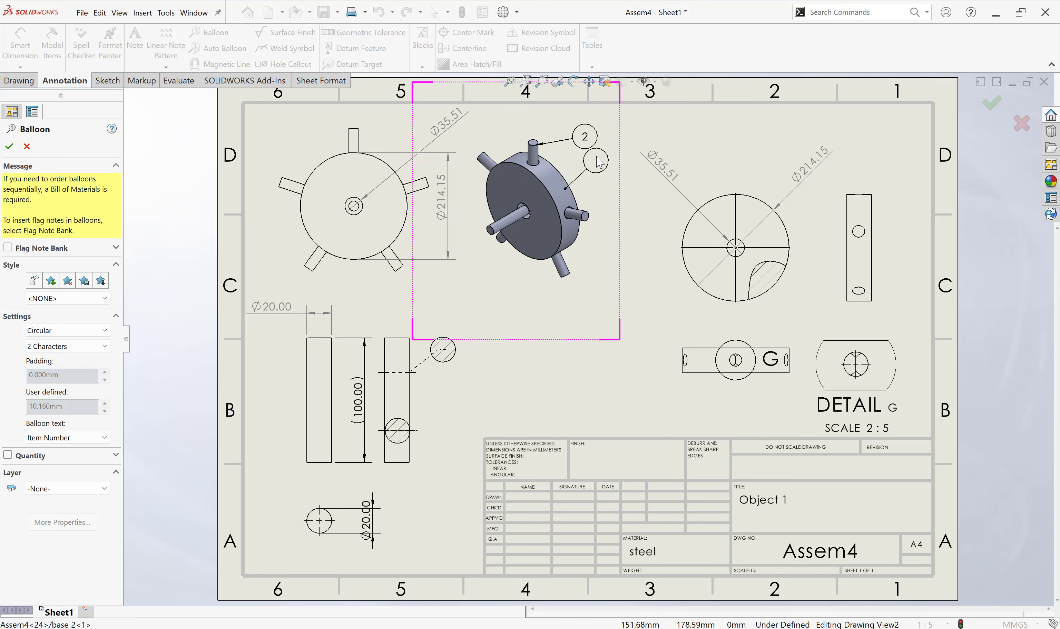
{"action": "left_click", "coordinate": [597, 161]}
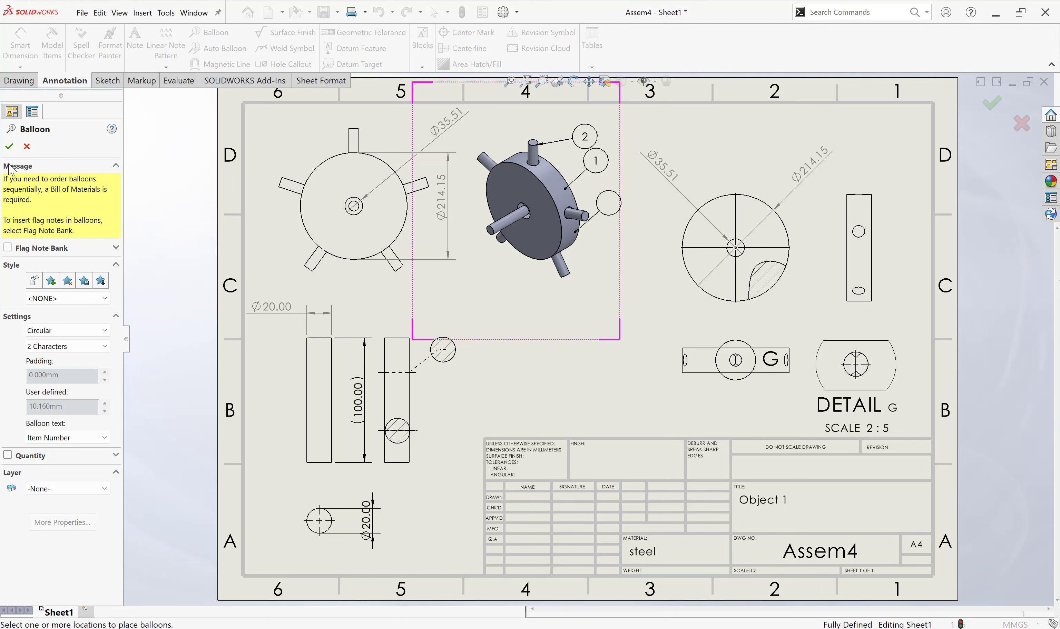
{"action": "left_click", "coordinate": [9, 148]}
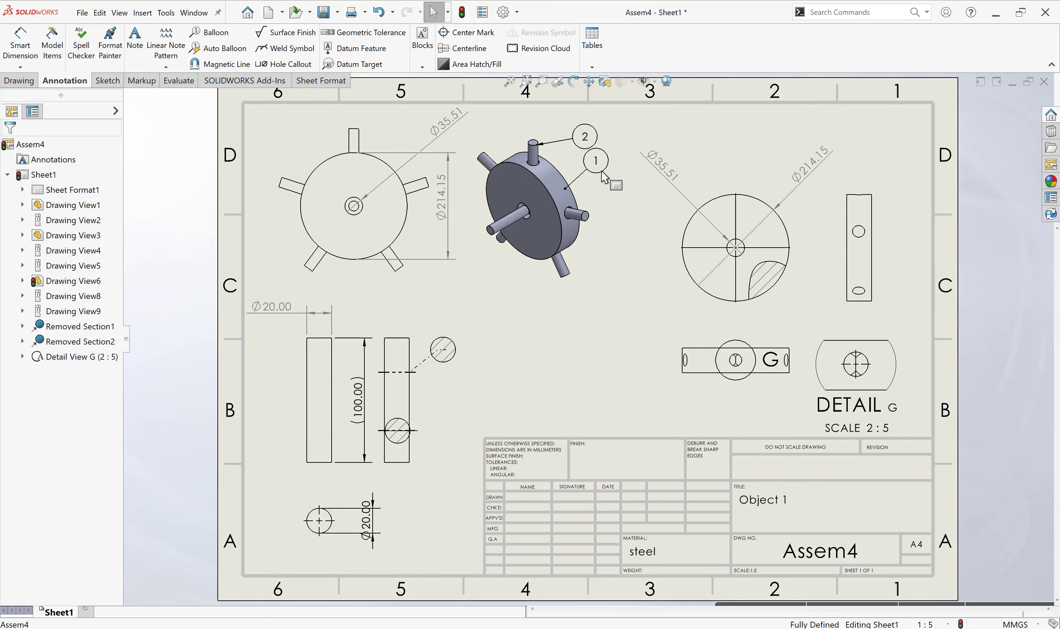
Step: Box-select balloons 1 and 2 on the isometric view and delete them
{"action": "left_click_drag", "start_coordinate": [618, 118], "coordinate": [575, 178]}
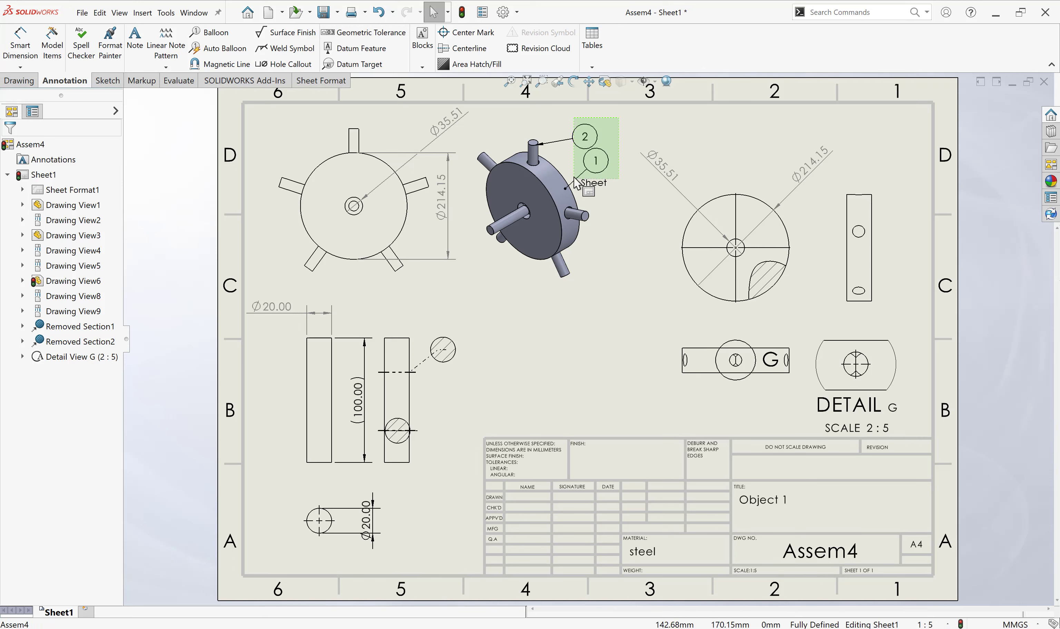
{"action": "left_click_drag", "start_coordinate": [575, 179], "coordinate": [570, 174]}
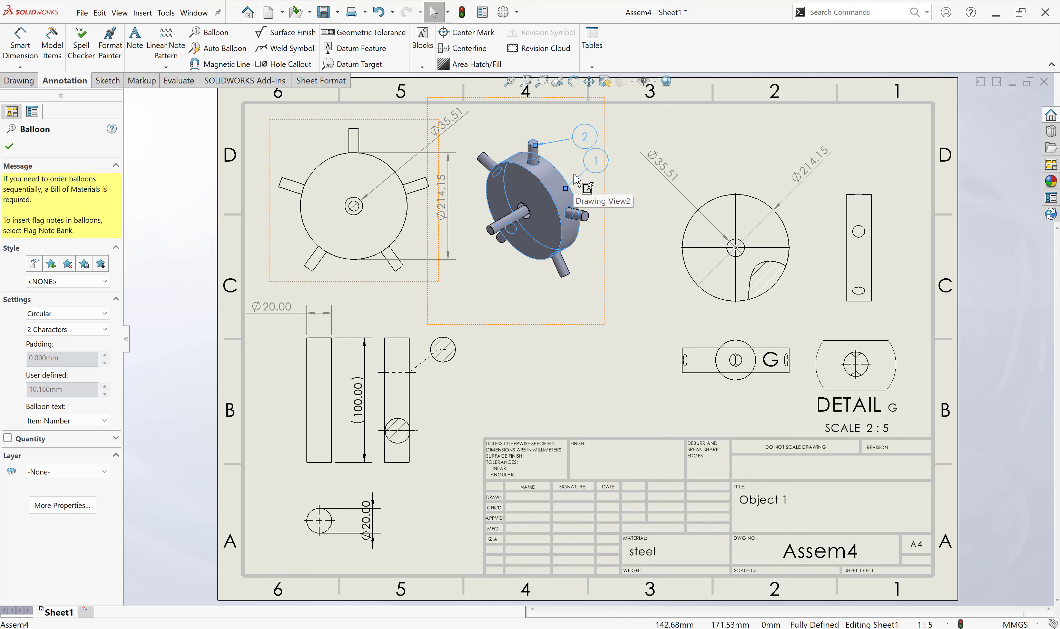
{"action": "key", "text": "Delete"}
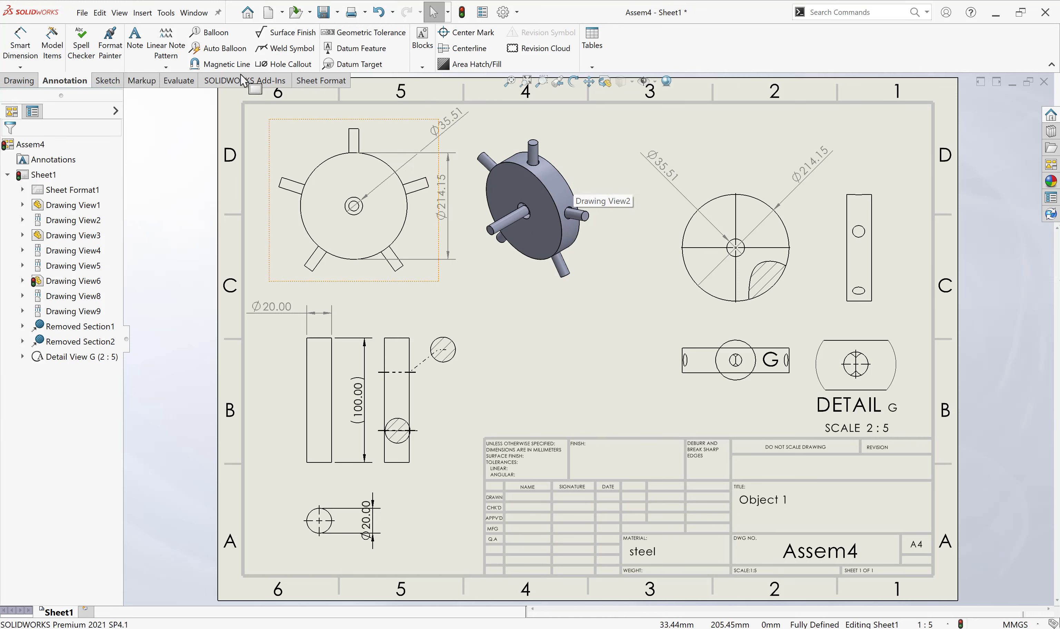
Step: Run Auto Balloon on Drawing View2 with magnetic-line alignment turned off
{"action": "left_click", "coordinate": [236, 51]}
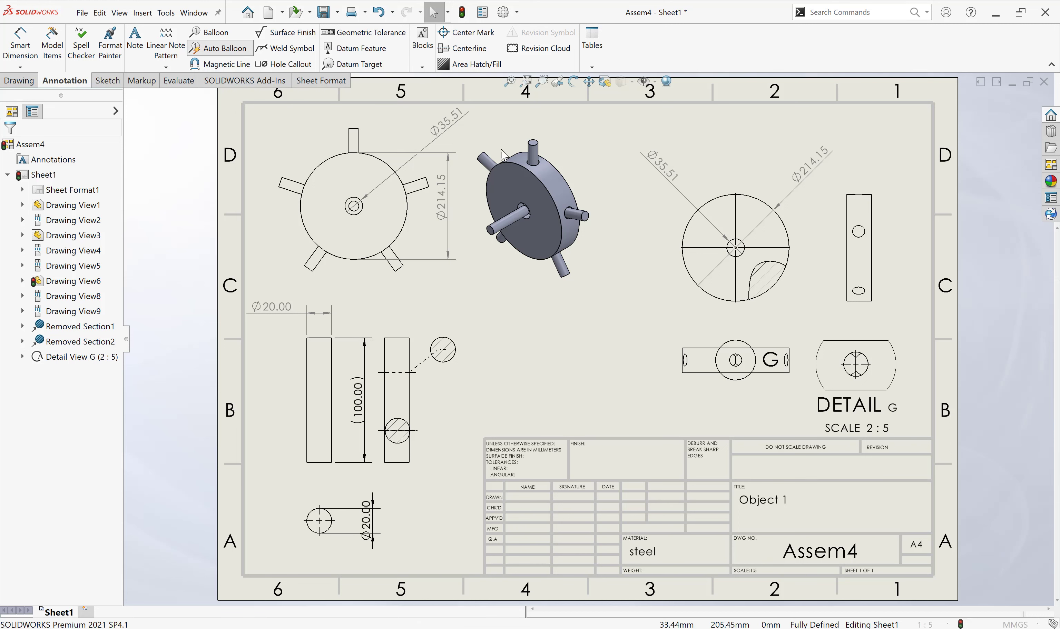
{"action": "left_click", "coordinate": [588, 189]}
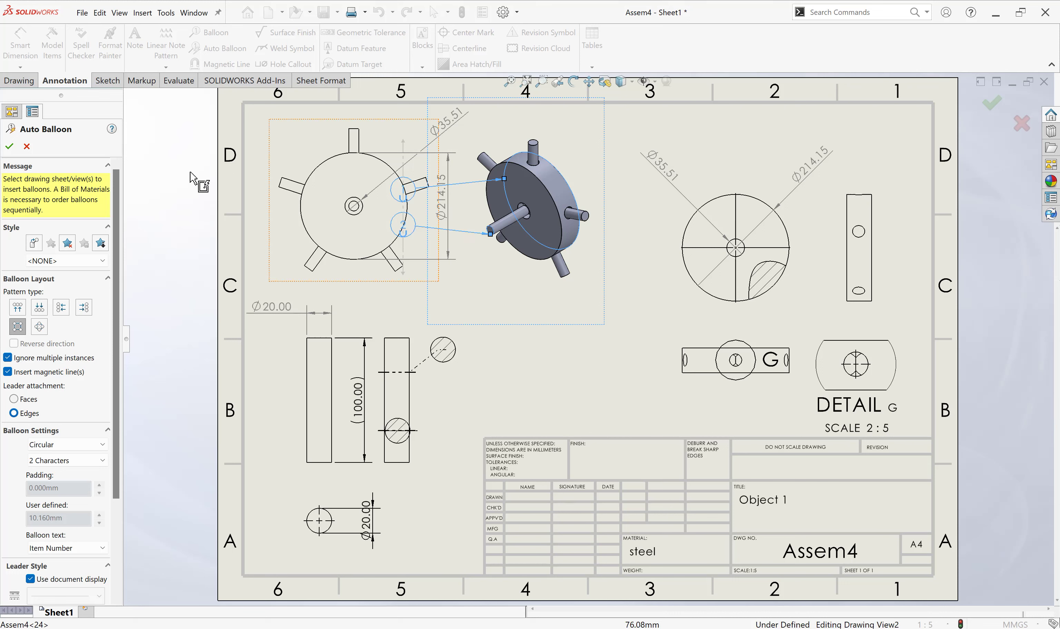
{"action": "left_click", "coordinate": [9, 372]}
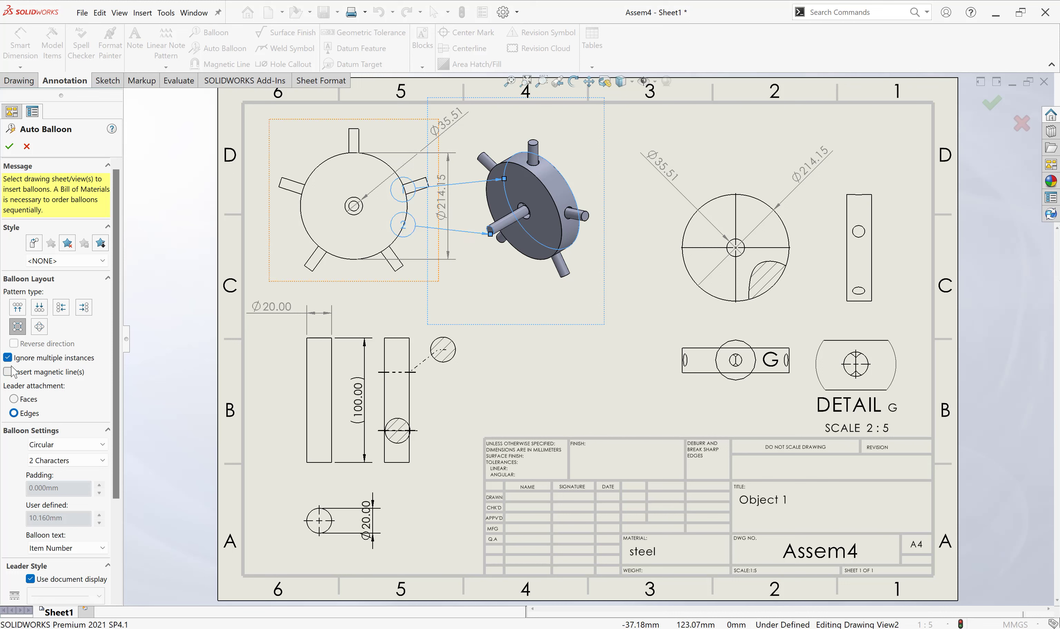
{"action": "left_click", "coordinate": [9, 147]}
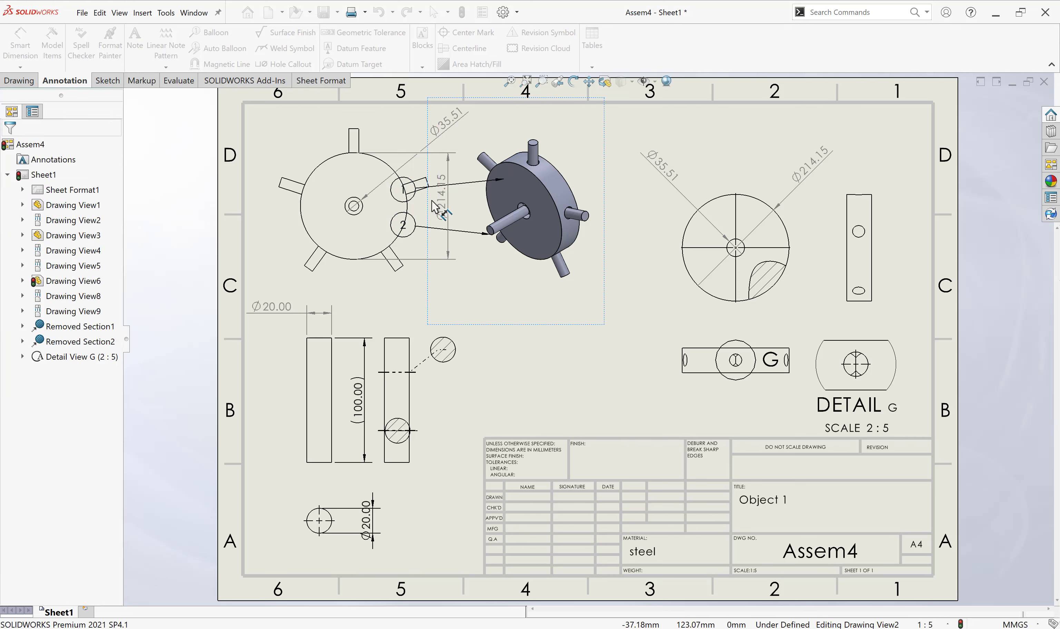
Step: Place balloon 1 on the disc and balloon 2 on the left peg, stacked upper right
{"action": "left_click", "coordinate": [540, 186]}
{"action": "left_click", "coordinate": [597, 152]}
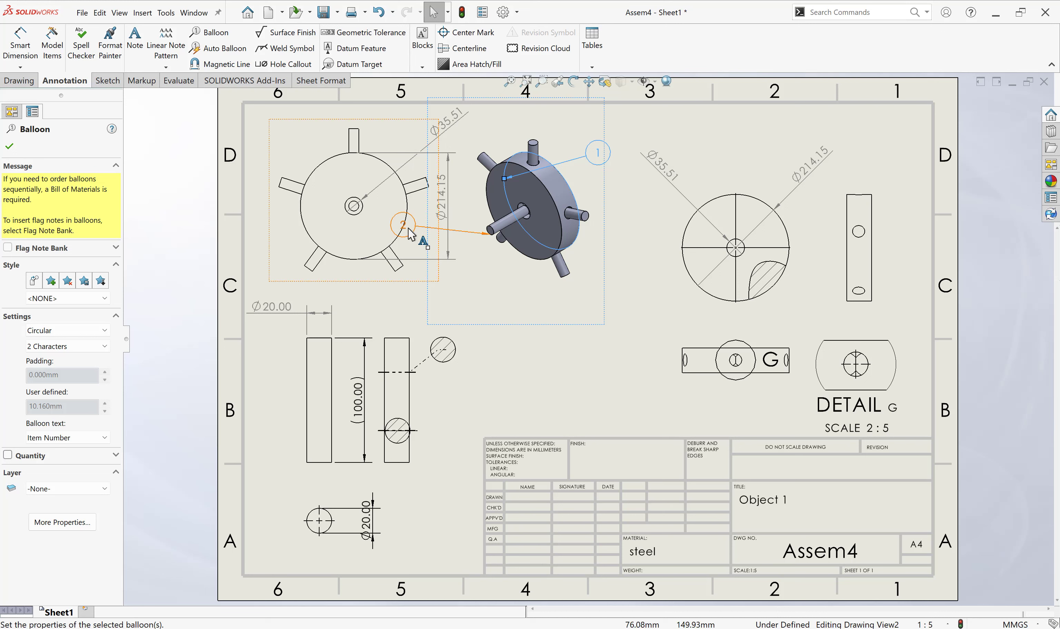
{"action": "left_click", "coordinate": [490, 231]}
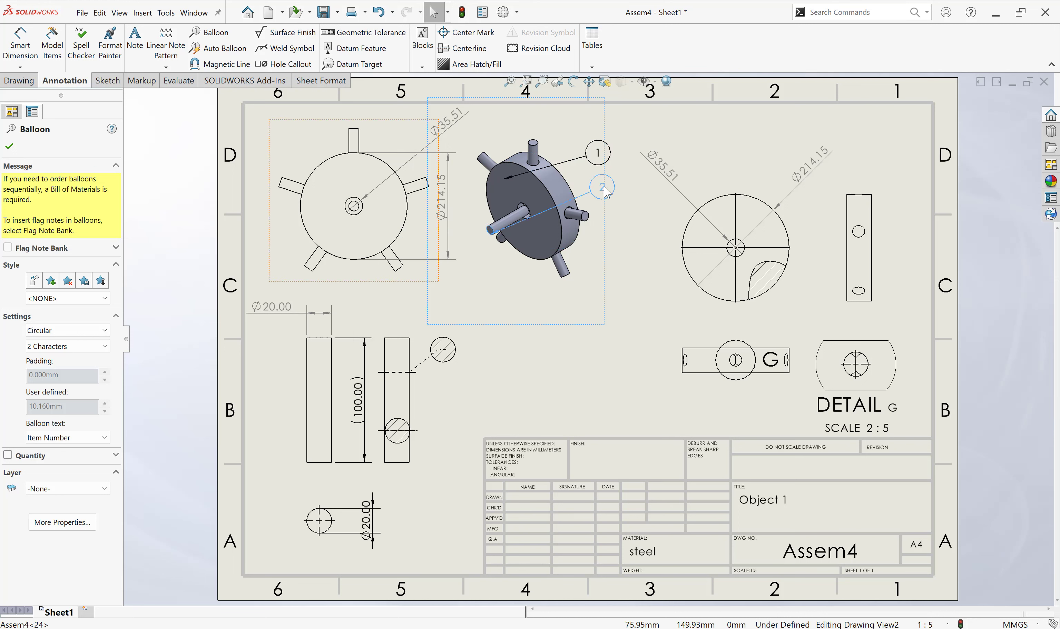
{"action": "left_click", "coordinate": [606, 191]}
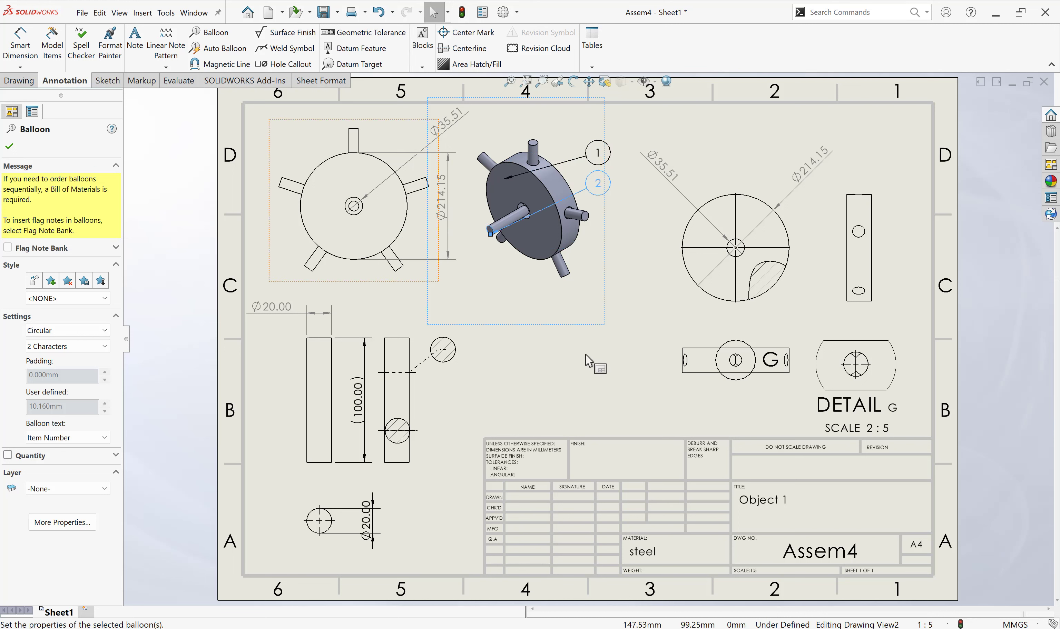
{"action": "key", "text": "Escape"}
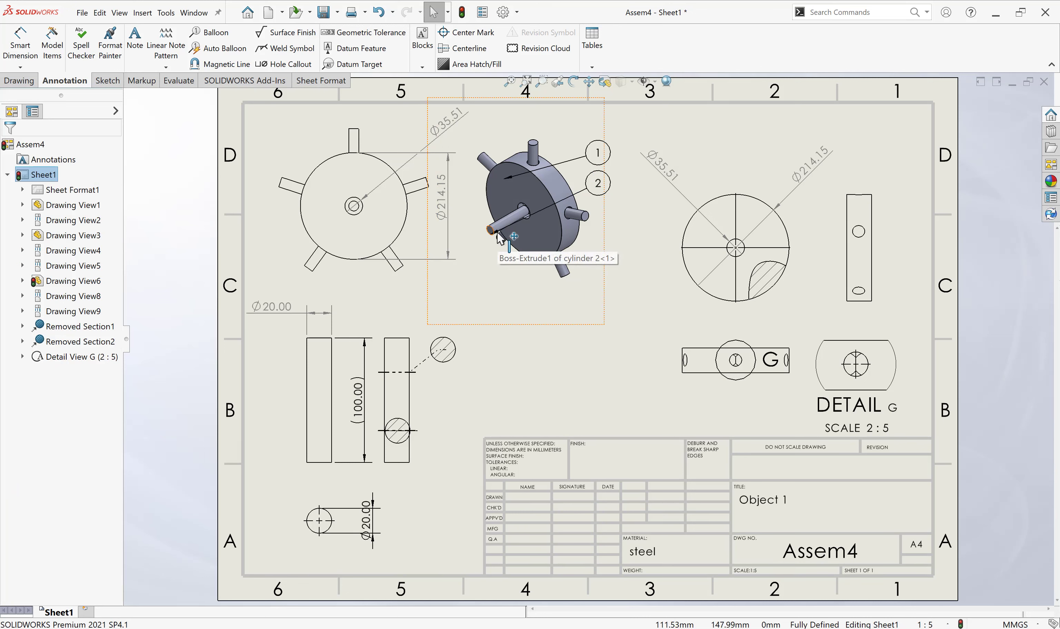
{"action": "left_click", "coordinate": [499, 239]}
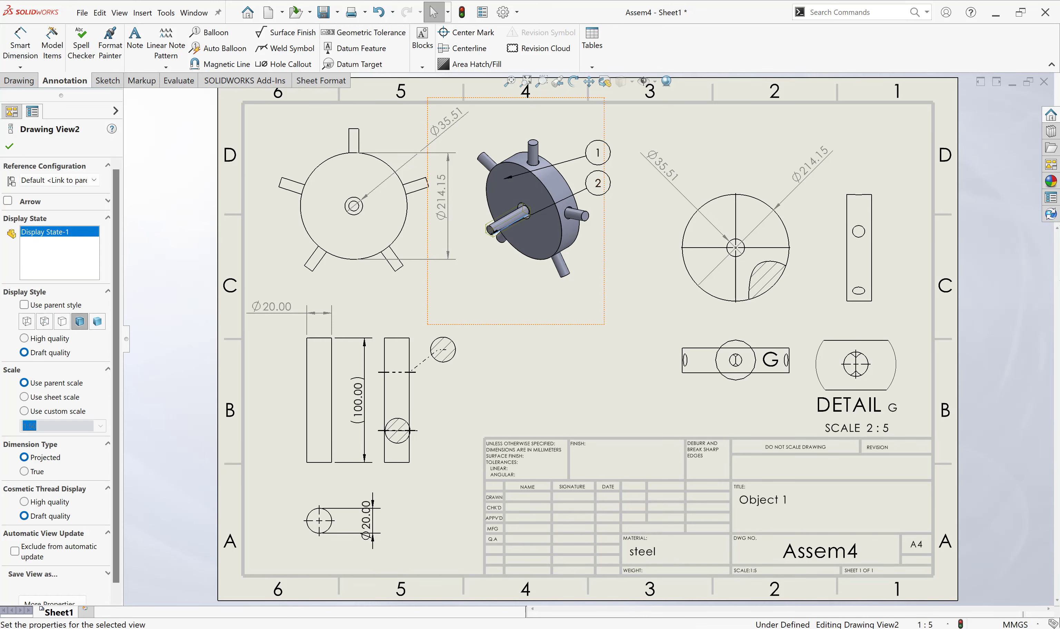
{"action": "left_click_drag", "start_coordinate": [509, 179], "coordinate": [509, 178]}
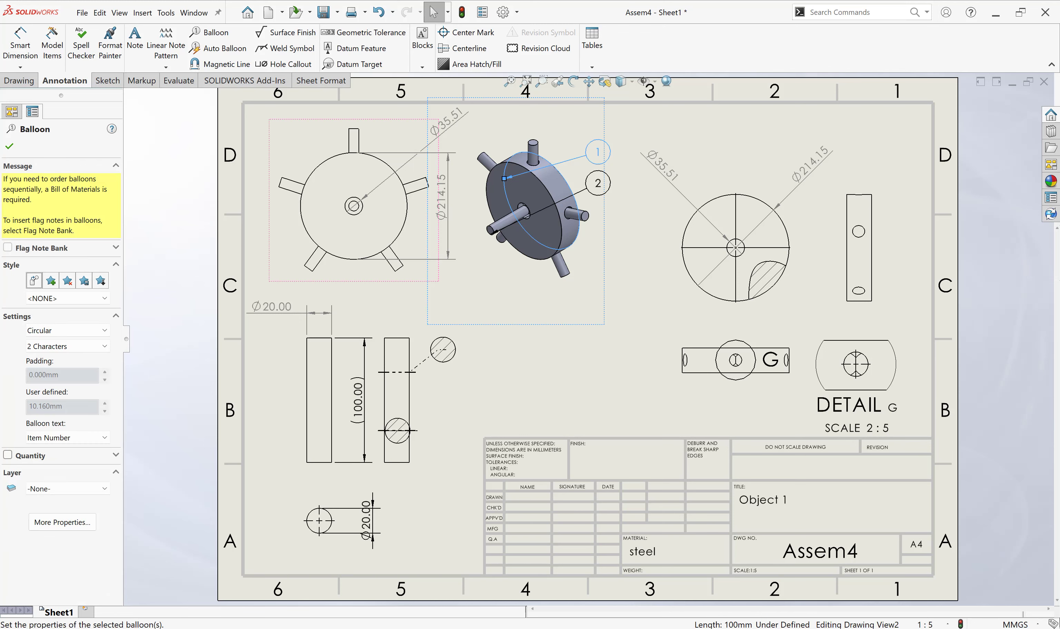
Step: Keep balloon 1 circular and show its 1X quantity after the balloon number
{"action": "left_click", "coordinate": [521, 352]}
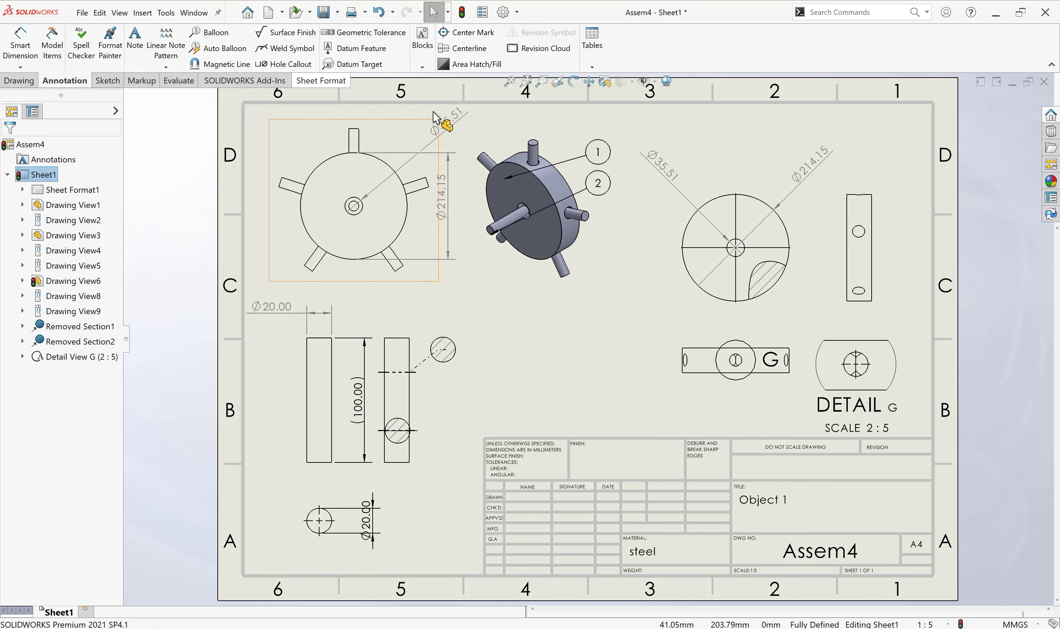
{"action": "left_click", "coordinate": [609, 157]}
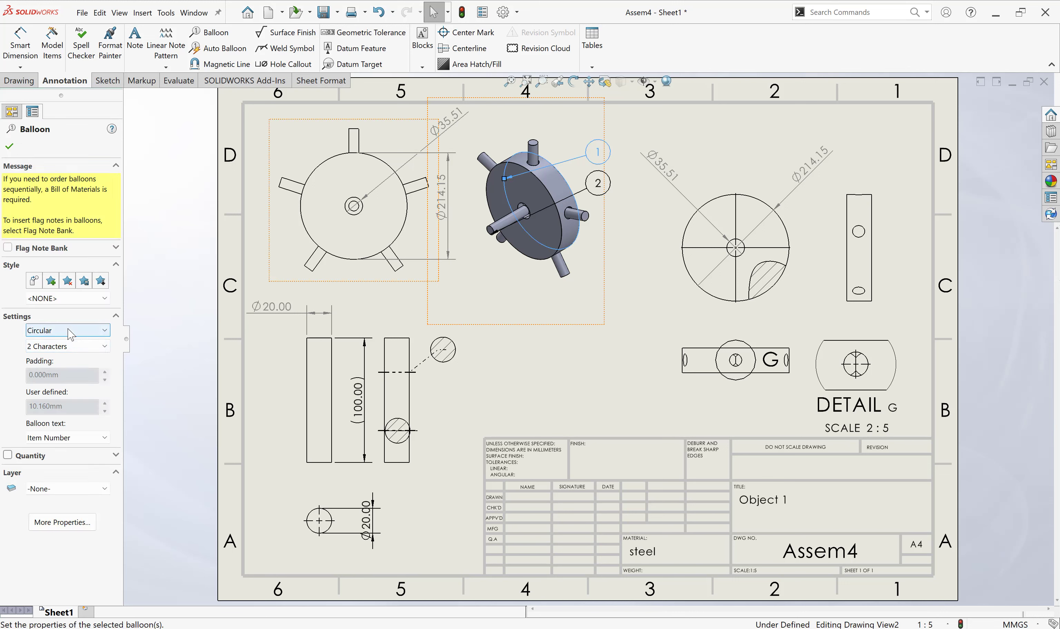
{"action": "left_click", "coordinate": [71, 334]}
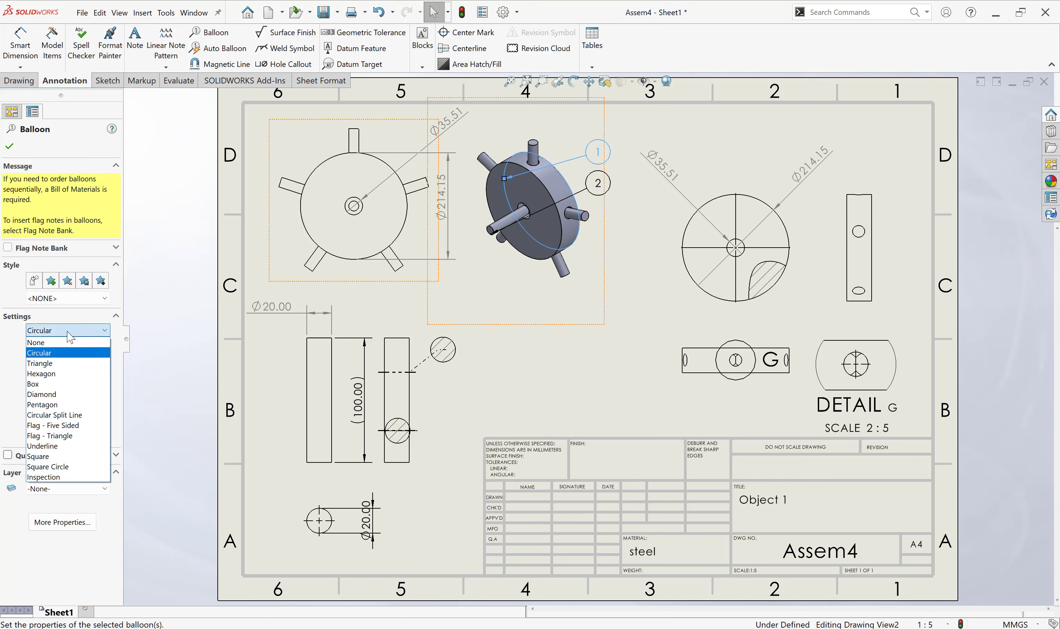
{"action": "left_click", "coordinate": [69, 363]}
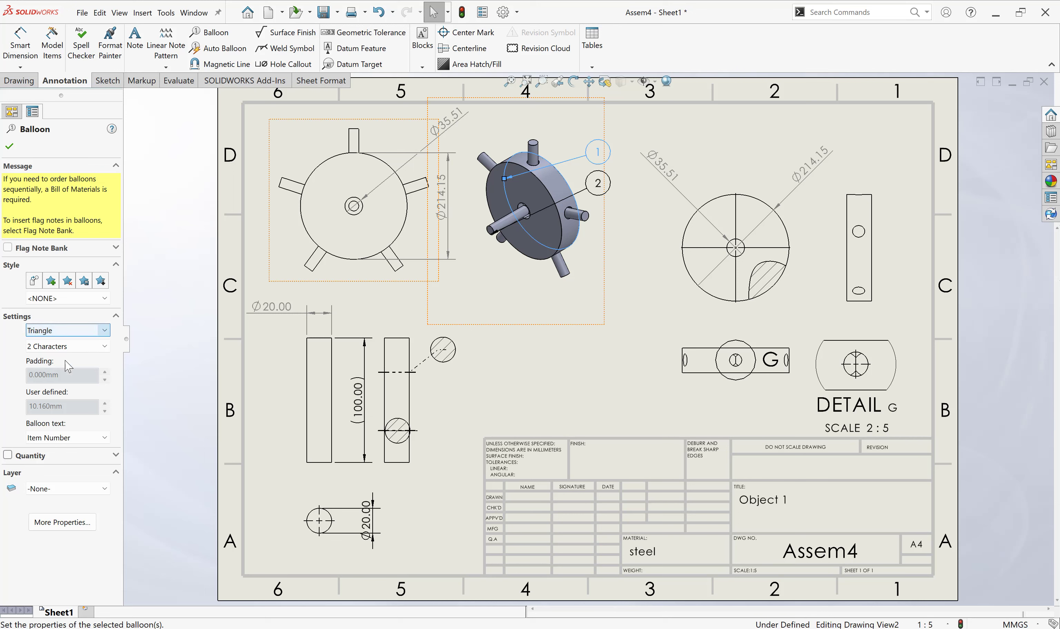
{"action": "left_click", "coordinate": [78, 335]}
{"action": "left_click", "coordinate": [80, 349]}
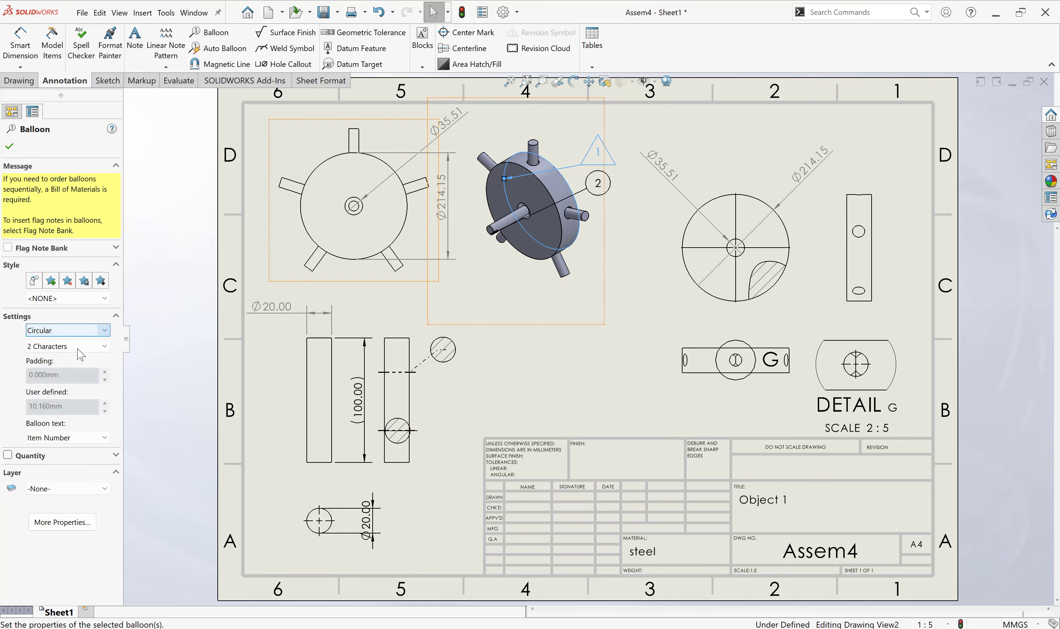
{"action": "left_click", "coordinate": [96, 347]}
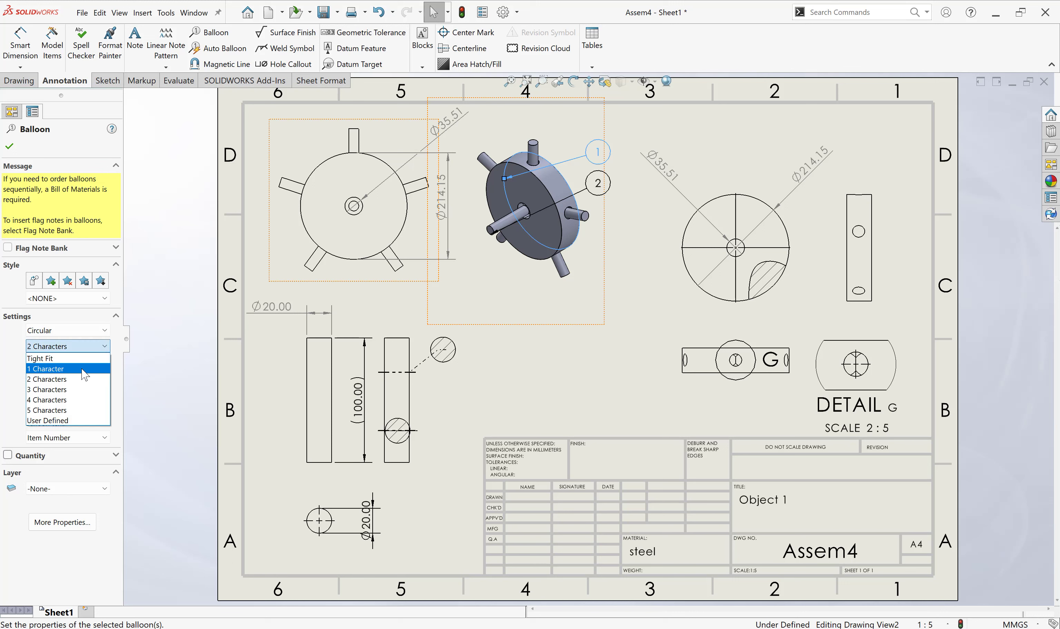
{"action": "left_click", "coordinate": [118, 378]}
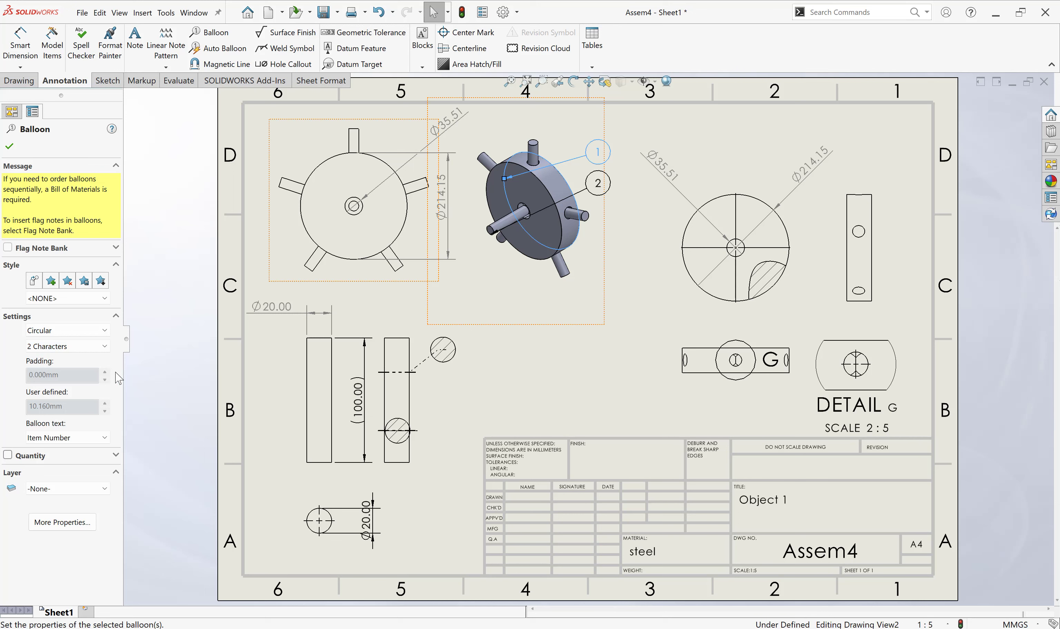
{"action": "left_click", "coordinate": [38, 458]}
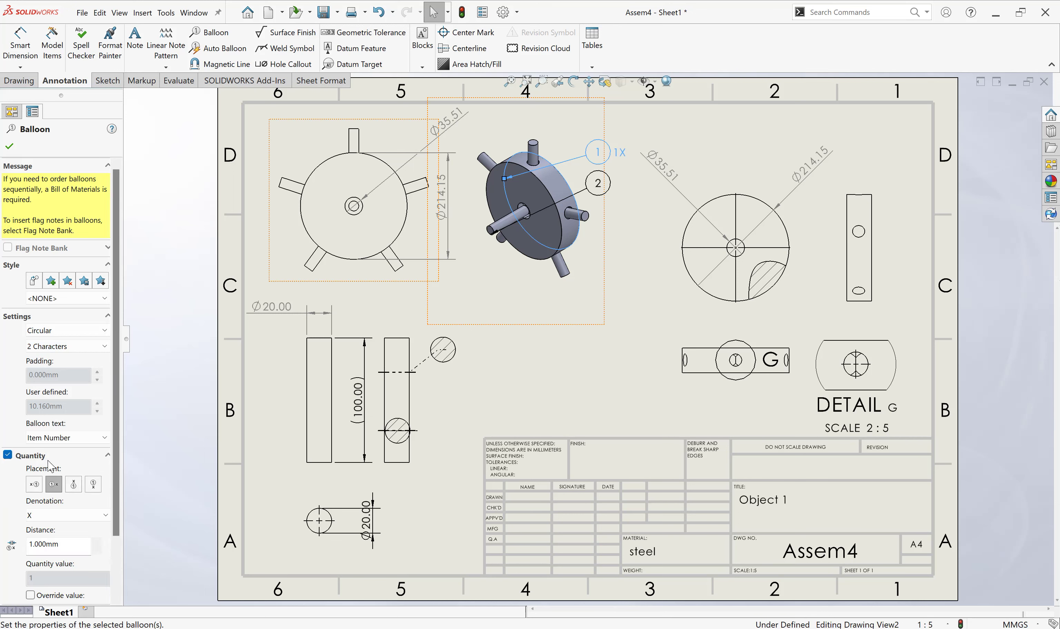
{"action": "left_click", "coordinate": [36, 484]}
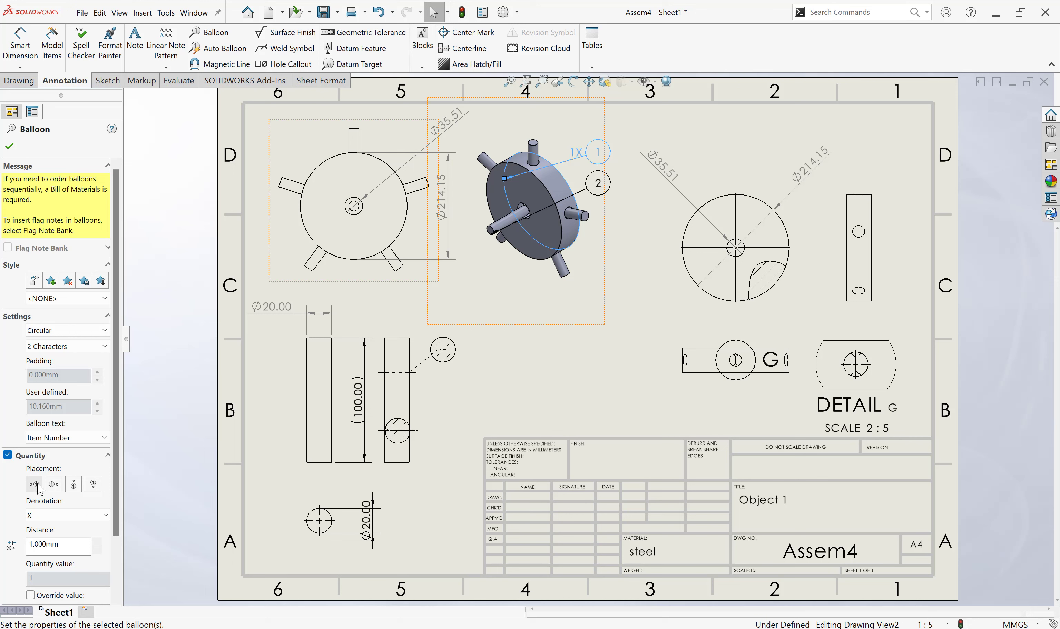
{"action": "left_click", "coordinate": [61, 486]}
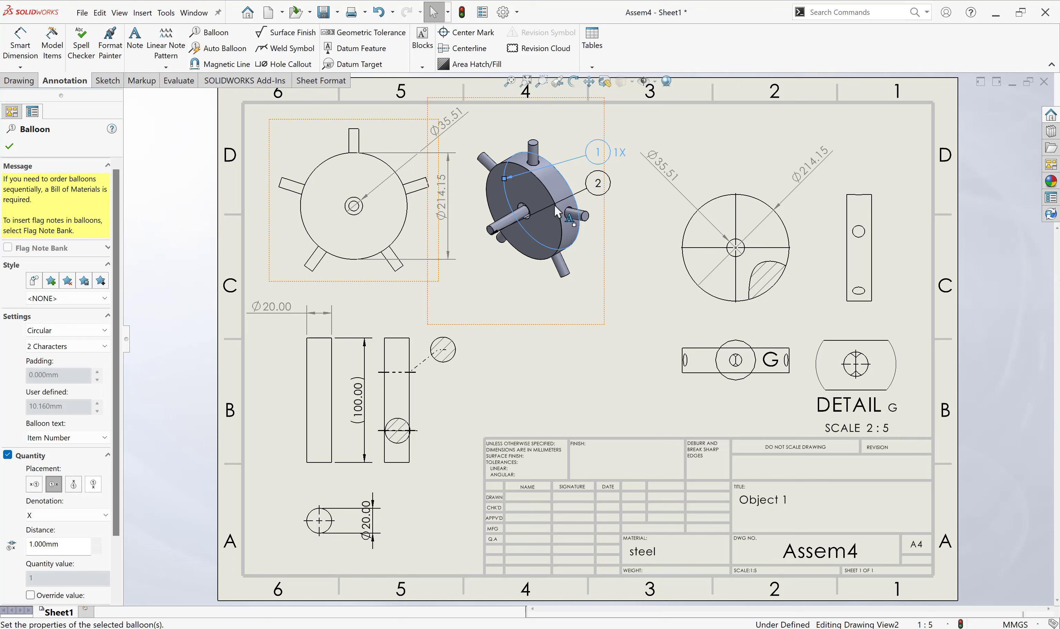
{"action": "left_click", "coordinate": [598, 200]}
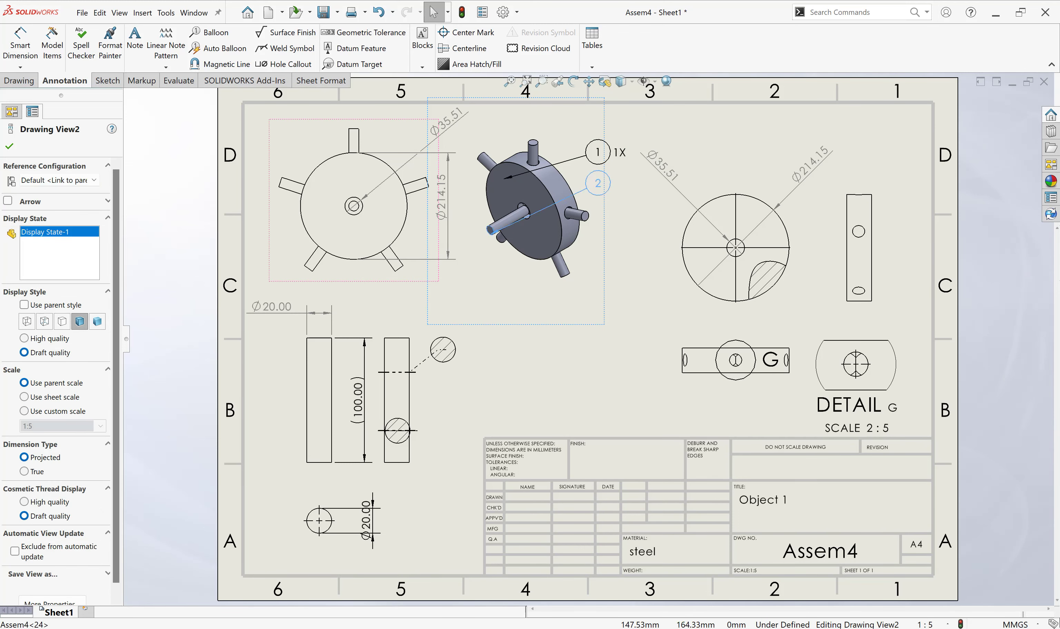
Step: Show the 6X quantity beside balloon 2 with Item Number as its balloon text
{"action": "left_click", "coordinate": [598, 183]}
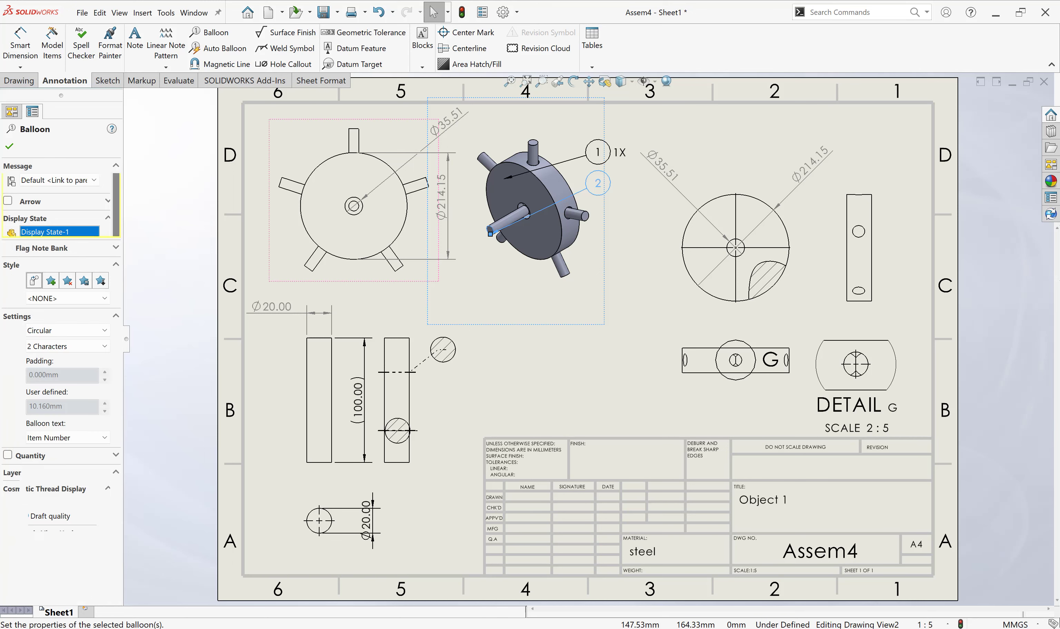
{"action": "left_click", "coordinate": [8, 455]}
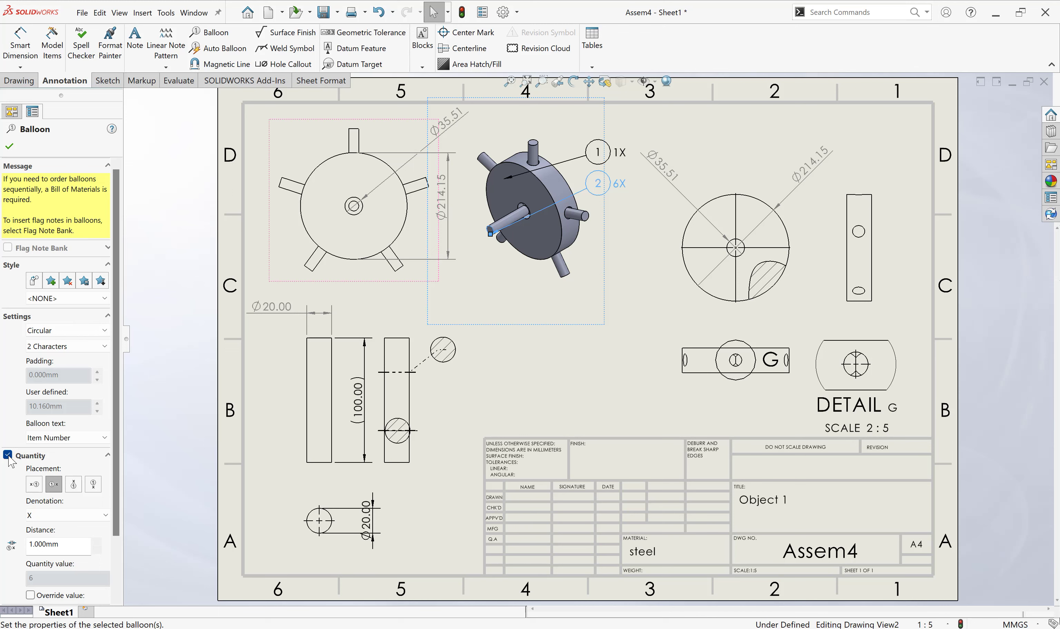
{"action": "scroll", "coordinate": [64, 566], "scroll_direction": "down", "scroll_amount": 3}
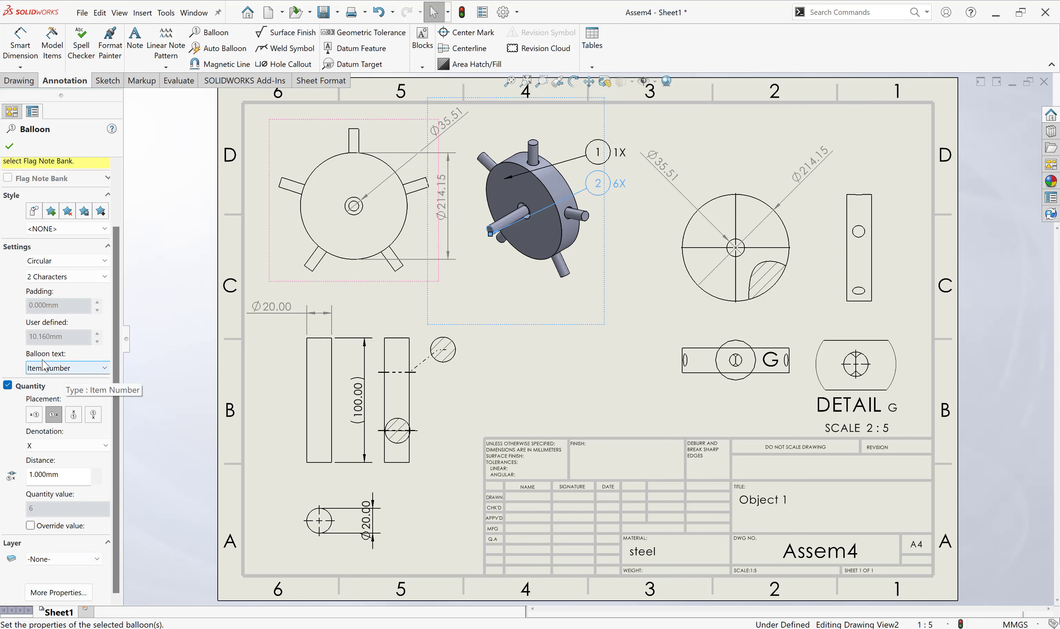
{"action": "left_click", "coordinate": [65, 367]}
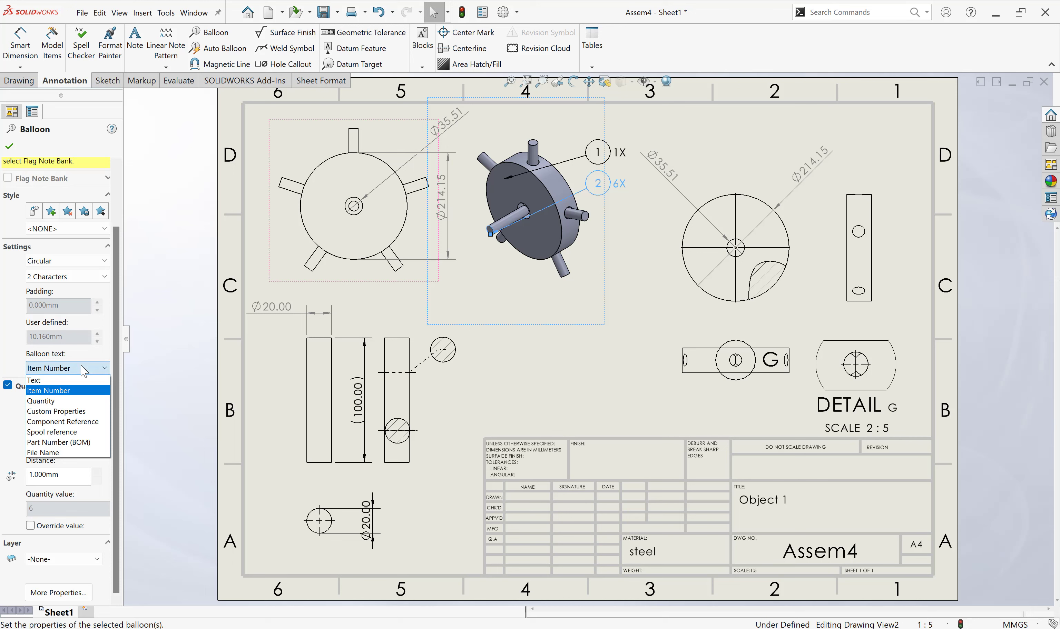
{"action": "left_click", "coordinate": [80, 400]}
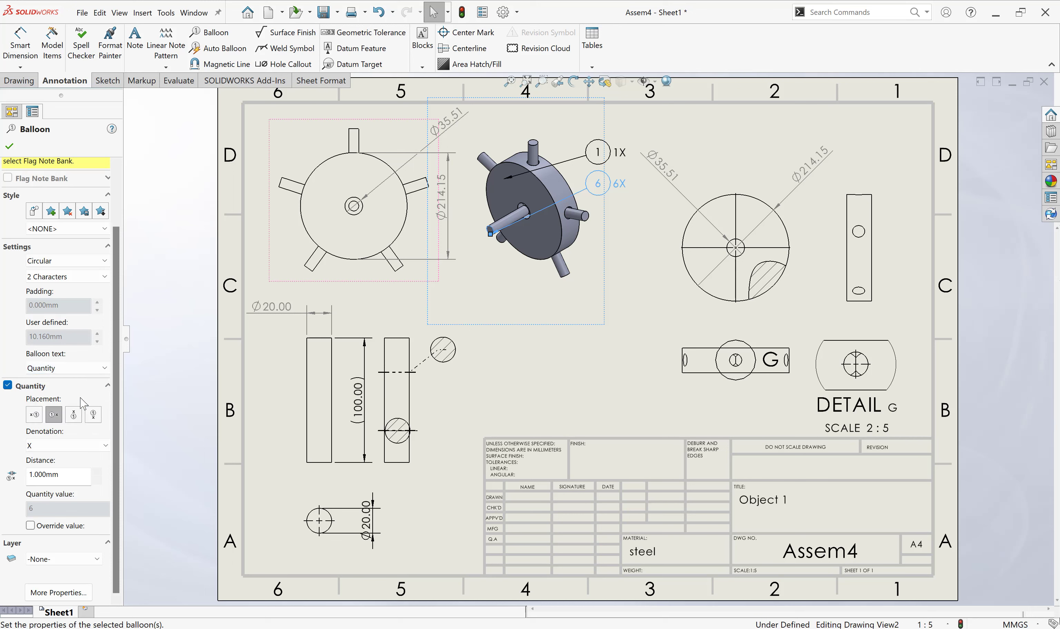
{"action": "left_click", "coordinate": [80, 369]}
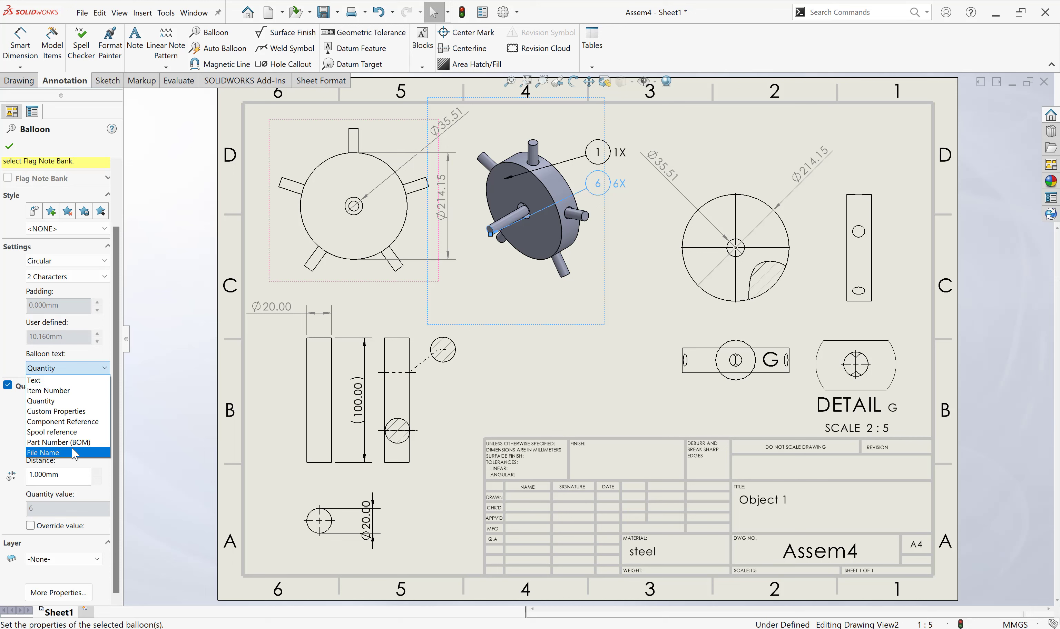
{"action": "left_click", "coordinate": [79, 392]}
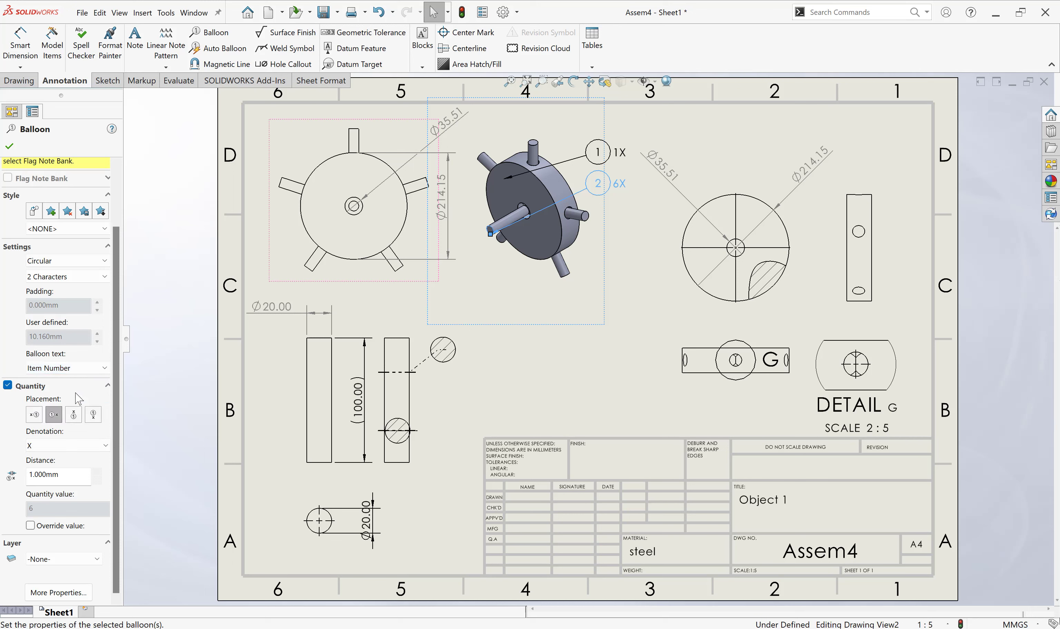
{"action": "left_click", "coordinate": [627, 288]}
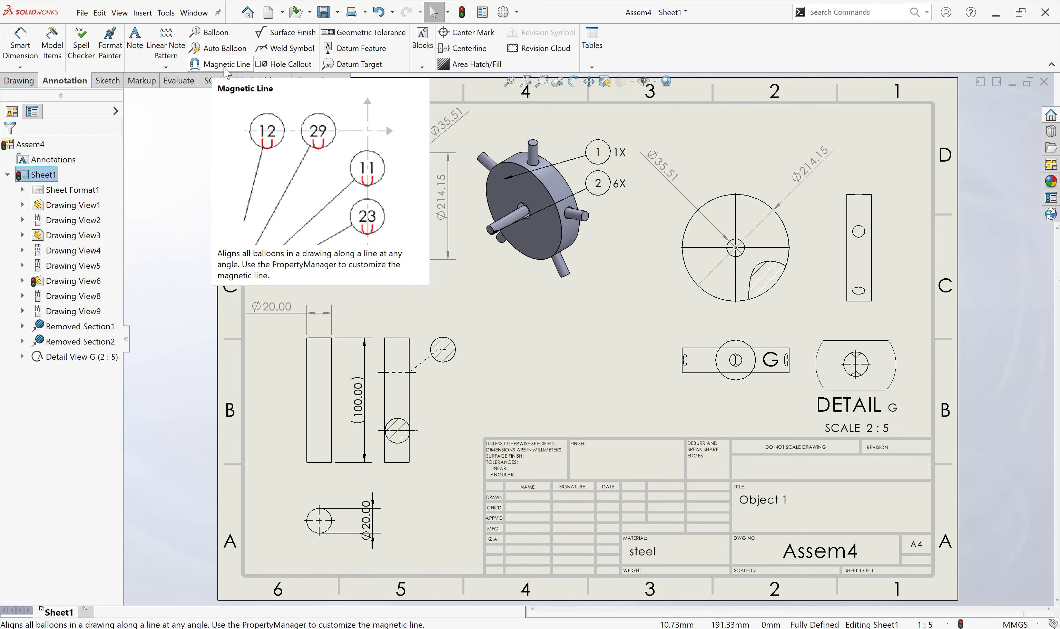
Step: Draw a vertical magnetic line just right of the 3D view
{"action": "left_click", "coordinate": [224, 65]}
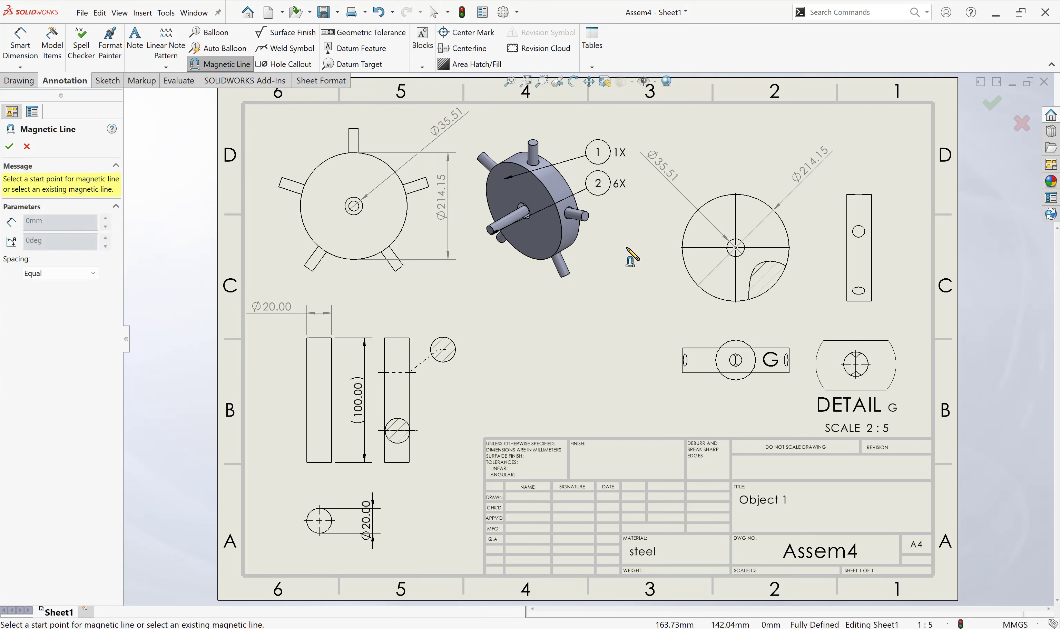
{"action": "left_click", "coordinate": [626, 246]}
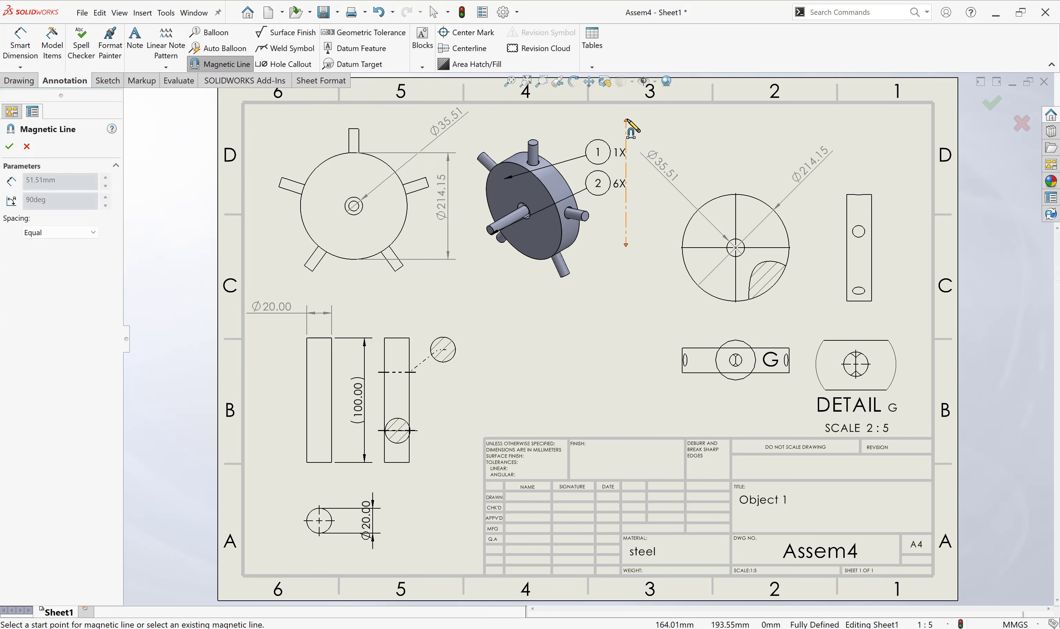
{"action": "left_click", "coordinate": [627, 121]}
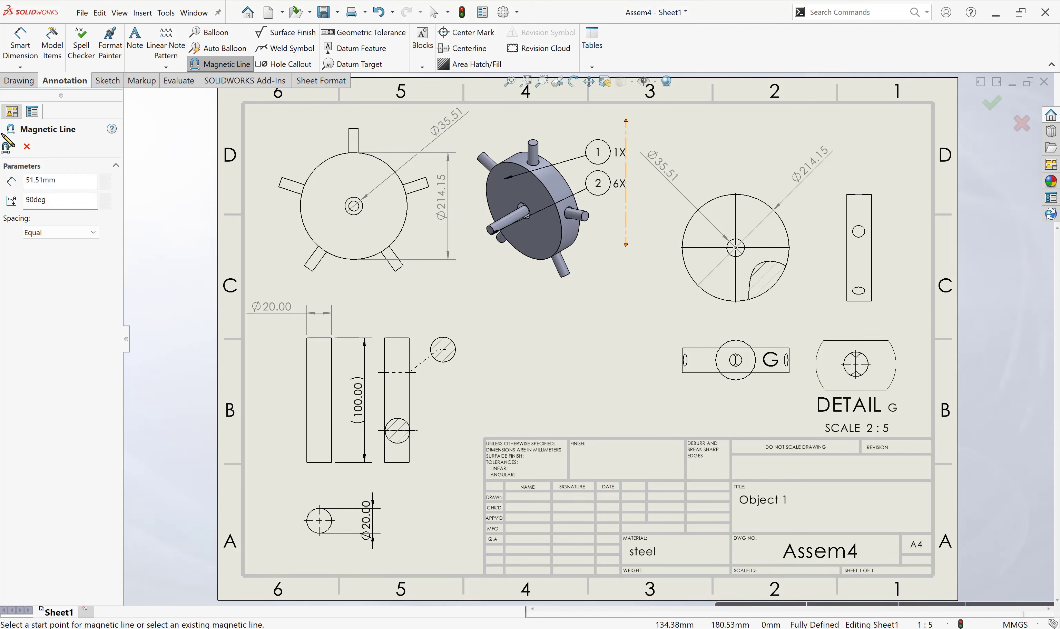
{"action": "key", "text": "Escape"}
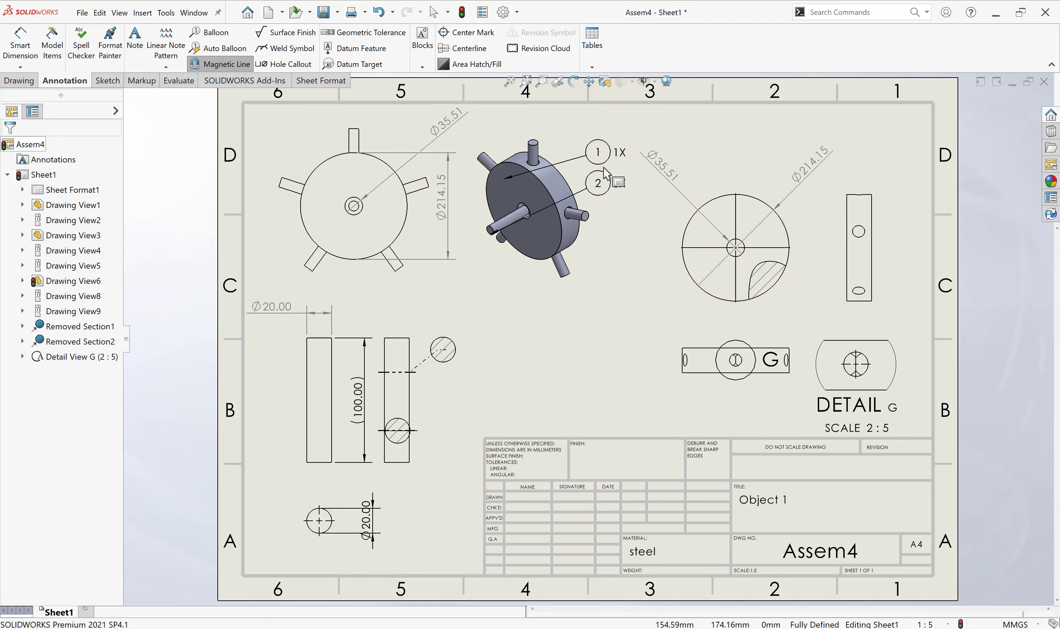
{"action": "key", "text": "Escape"}
Step: Snap balloons 1 and 2 onto the magnetic line and shift it closer to the 3D view
{"action": "left_click_drag", "start_coordinate": [625, 164], "coordinate": [628, 143]}
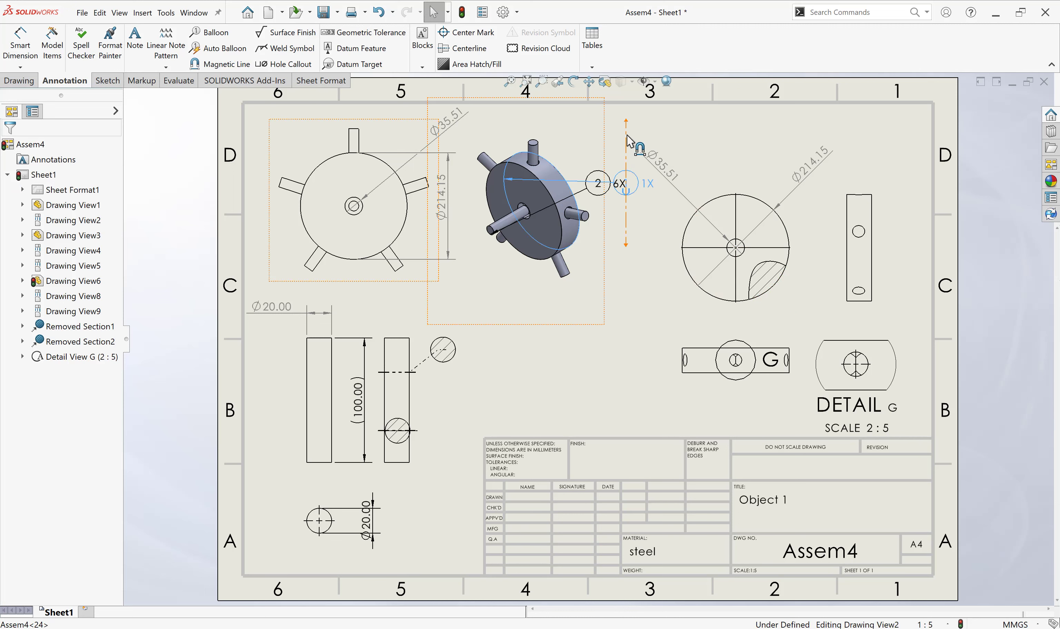
{"action": "left_click", "coordinate": [626, 184]}
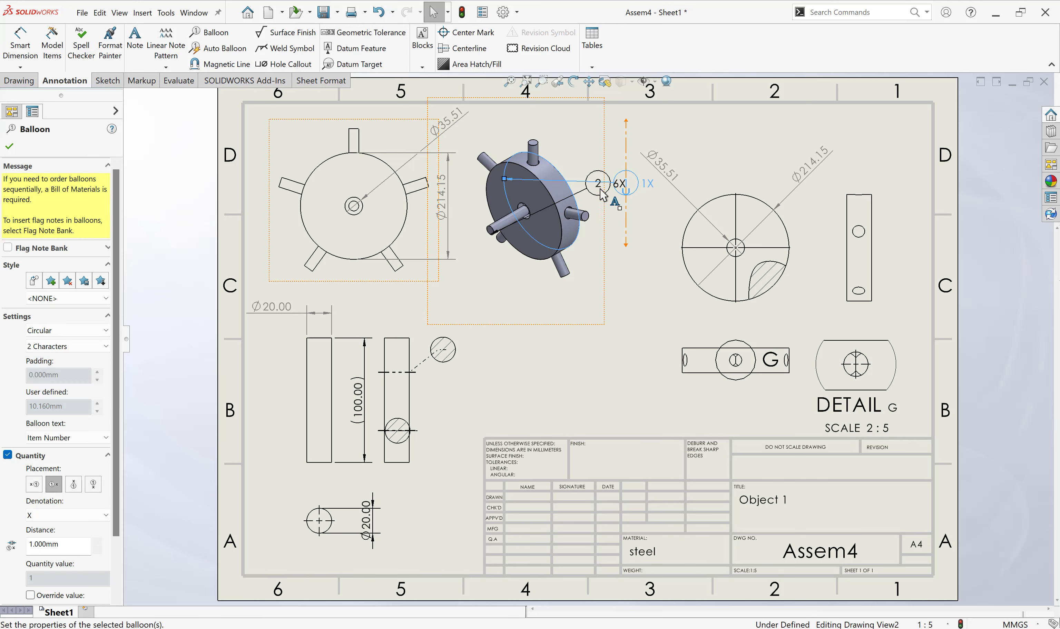
{"action": "left_click_drag", "start_coordinate": [616, 211], "coordinate": [630, 225]}
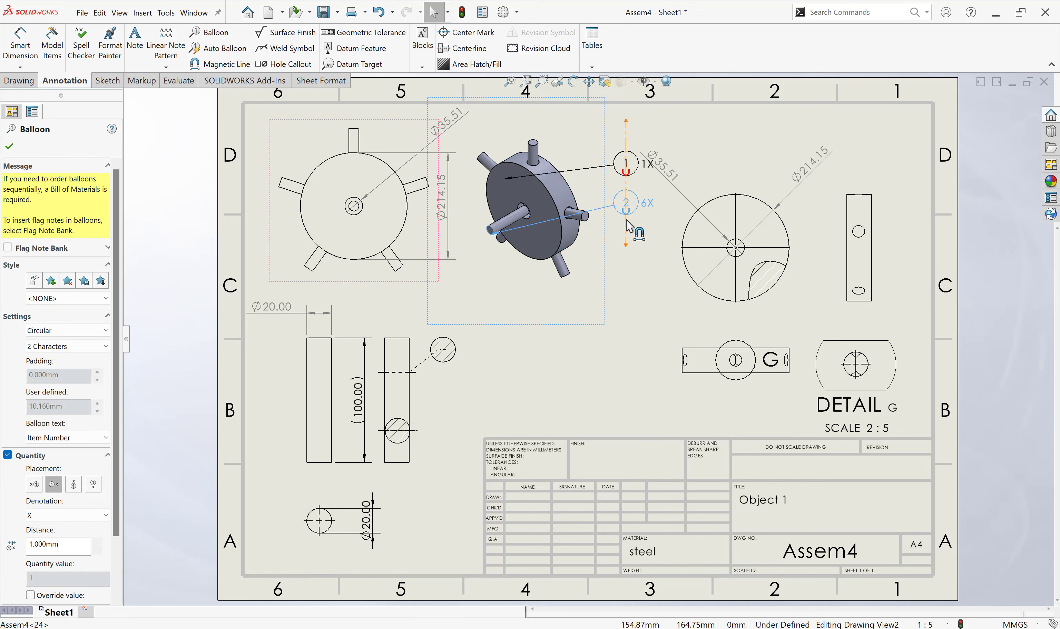
{"action": "left_click", "coordinate": [629, 305]}
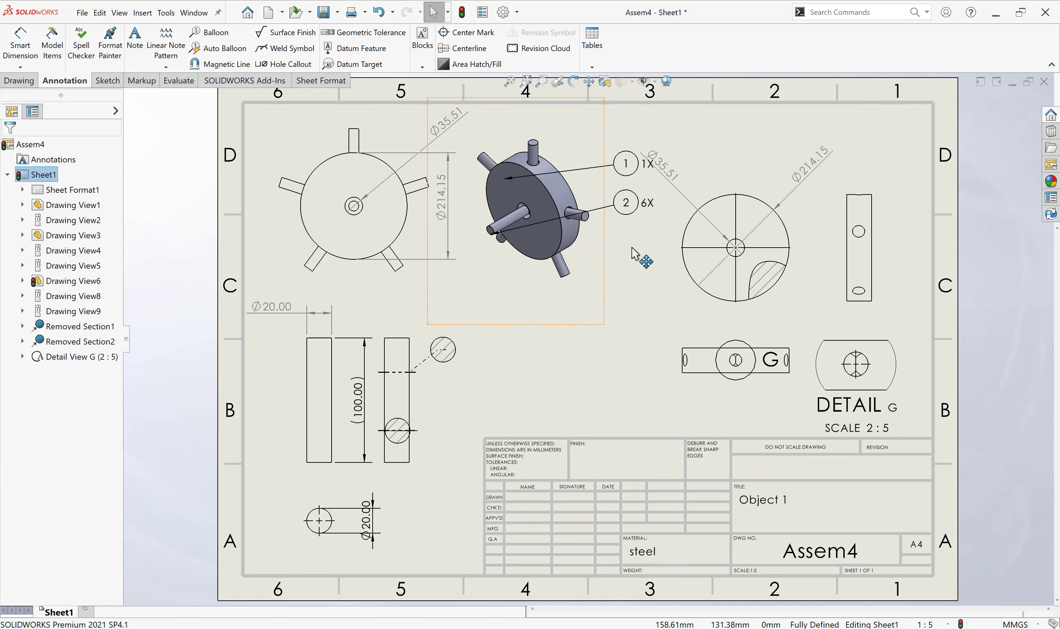
{"action": "left_click", "coordinate": [627, 206]}
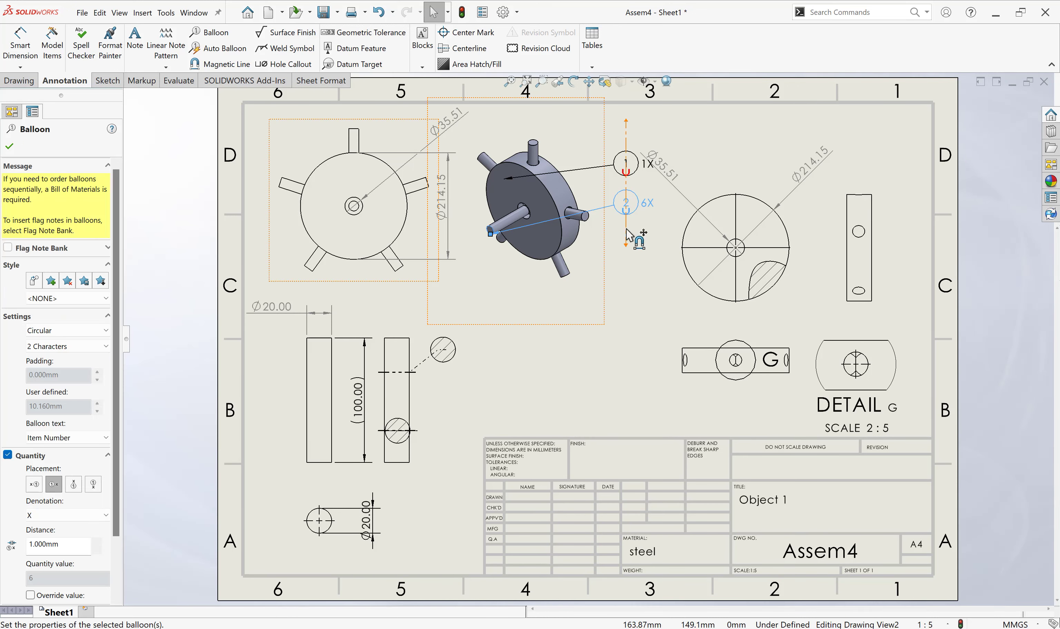
{"action": "left_click_drag", "start_coordinate": [624, 236], "coordinate": [602, 239]}
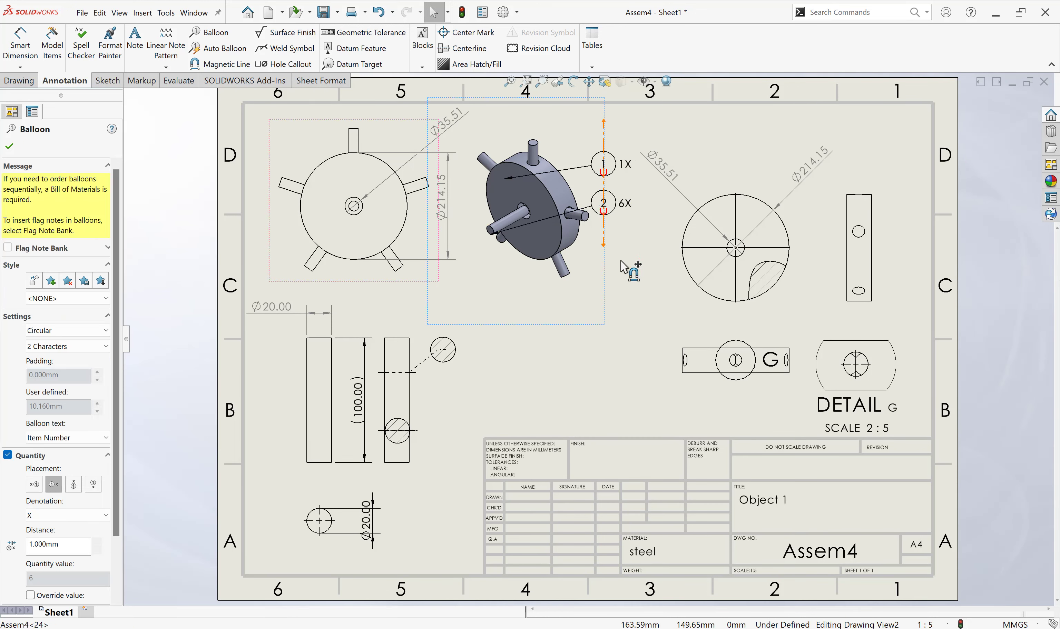
{"action": "key", "text": "Escape"}
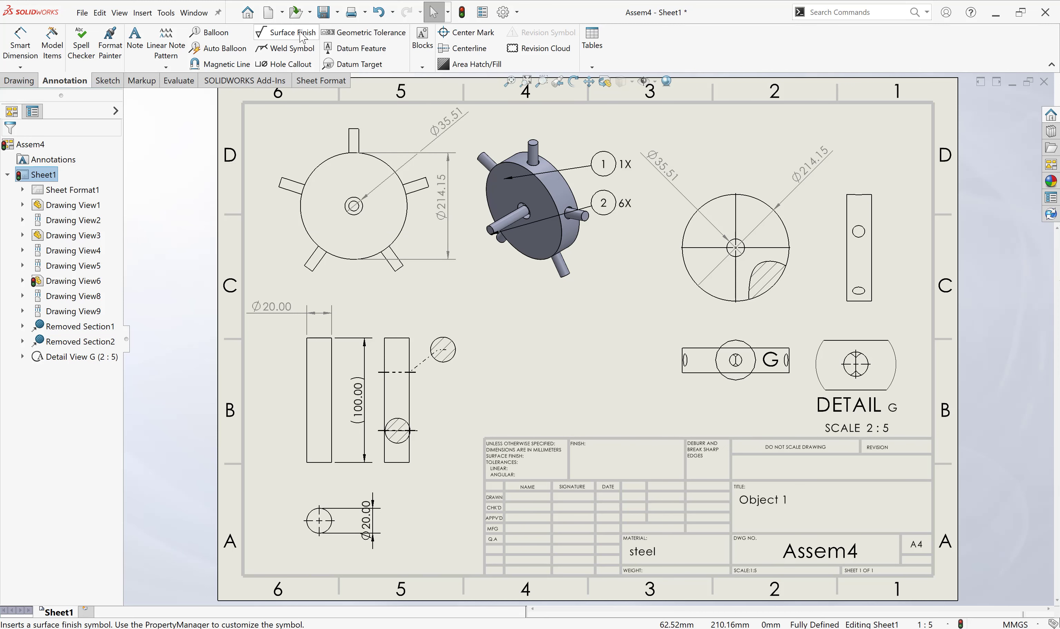
{"action": "left_click", "coordinate": [302, 36]}
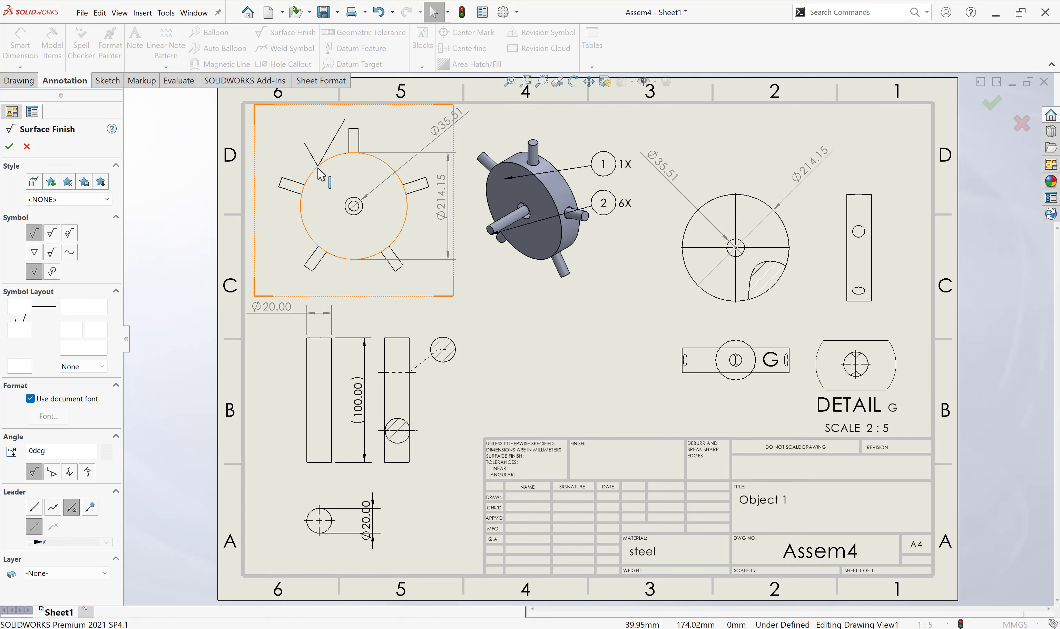
{"action": "left_click", "coordinate": [319, 171]}
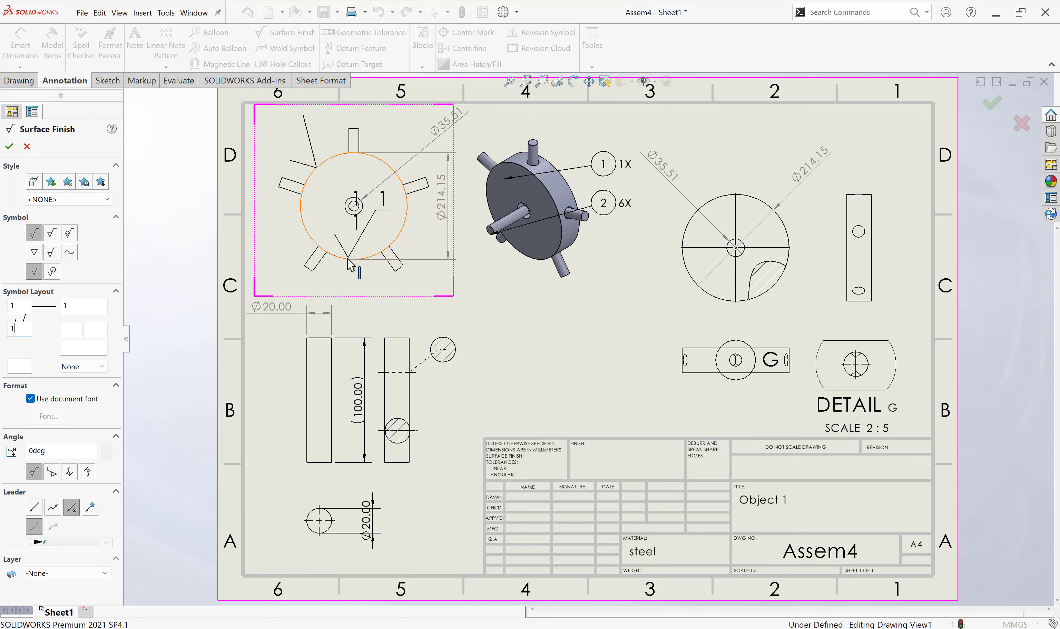
{"action": "key", "text": "Escape"}
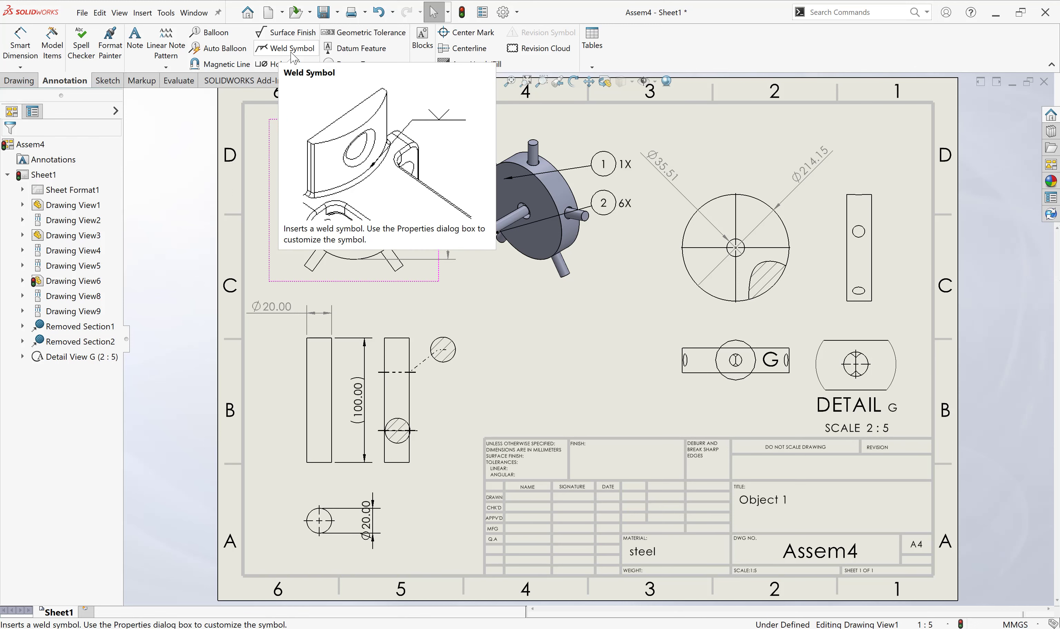
{"action": "left_click", "coordinate": [291, 51]}
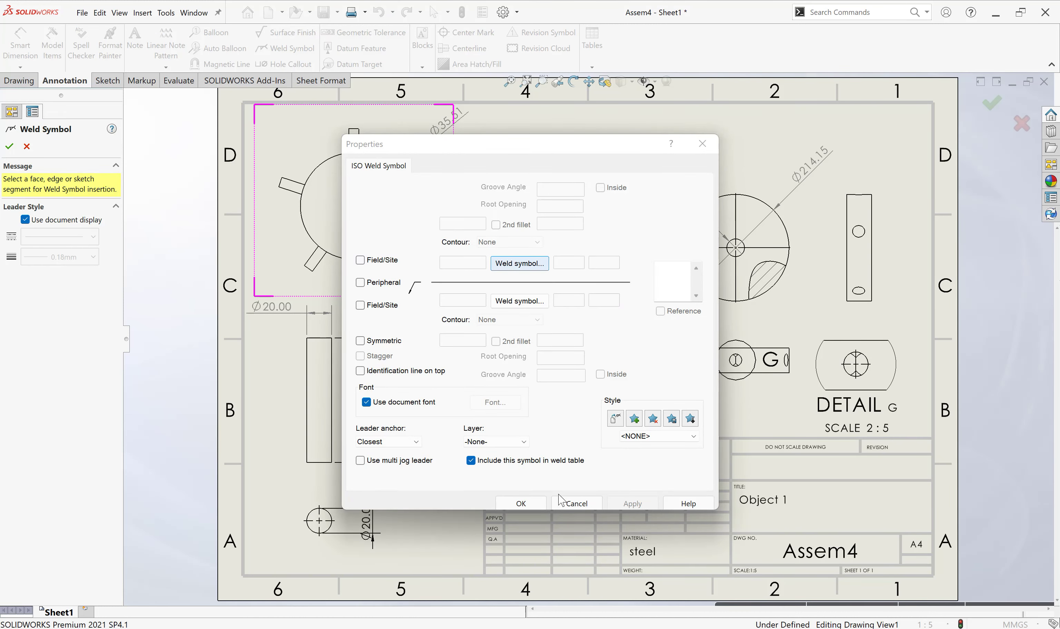
{"action": "left_click", "coordinate": [575, 503]}
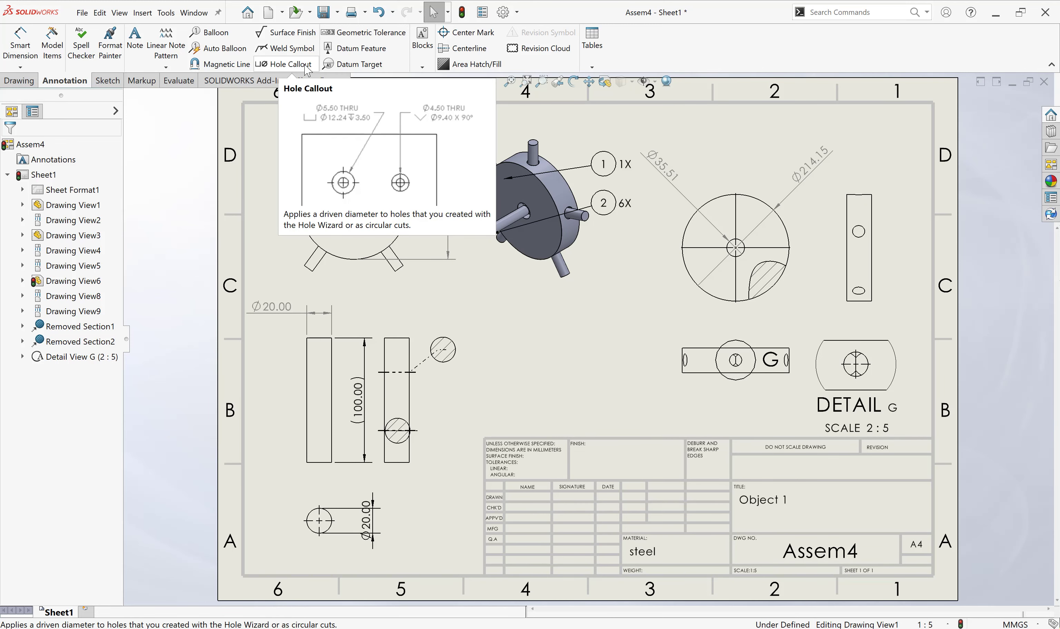
Step: Place a Ø35.51 hole callout below-left of the spoked view's centre hole
{"action": "left_click", "coordinate": [305, 67]}
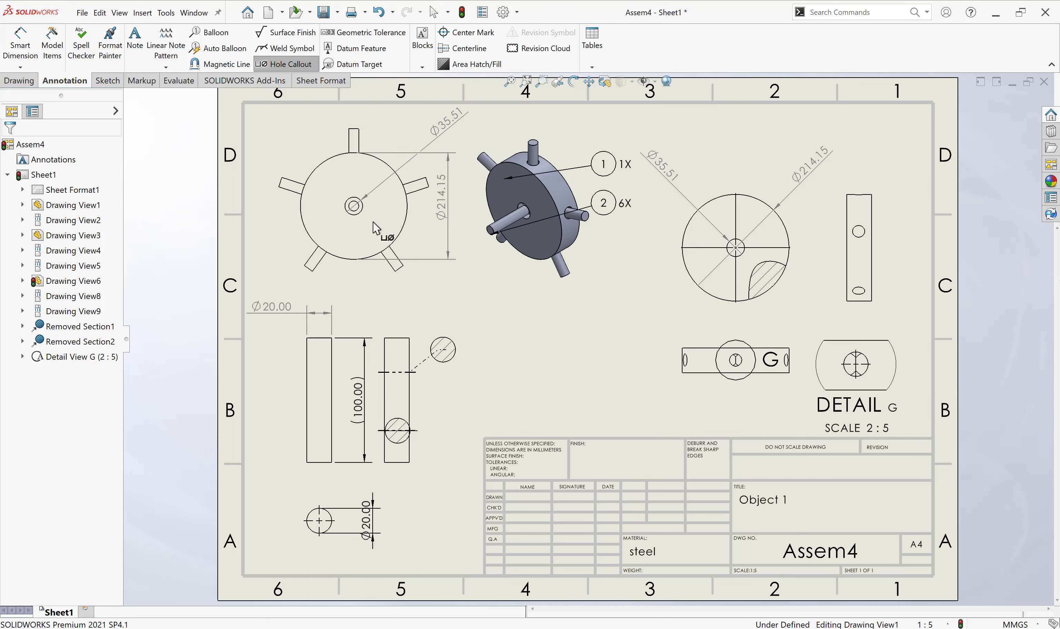
{"action": "left_click", "coordinate": [352, 218]}
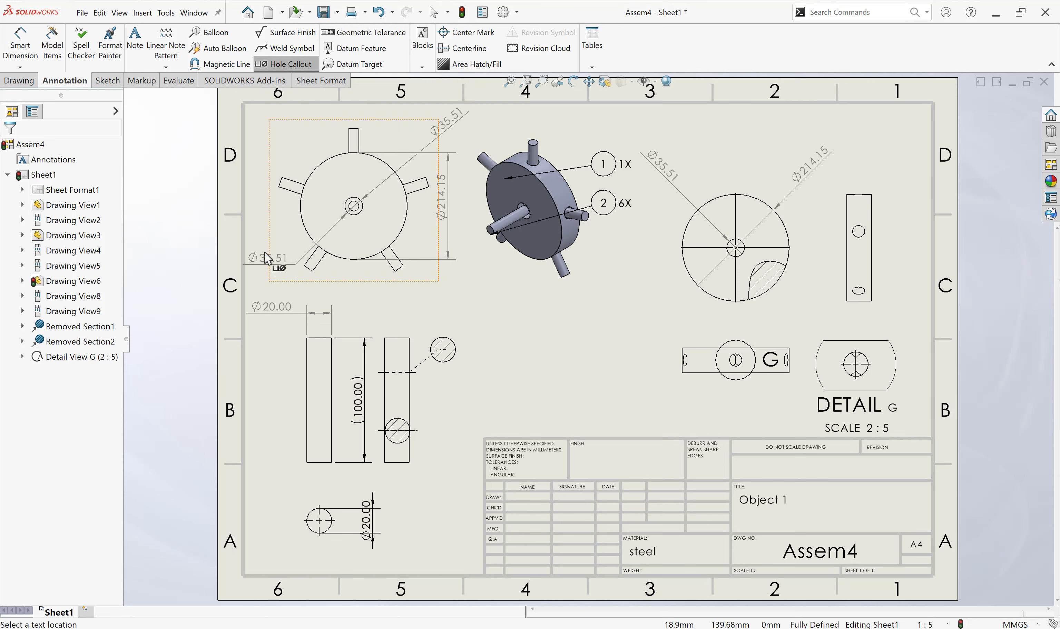
{"action": "left_click", "coordinate": [267, 256]}
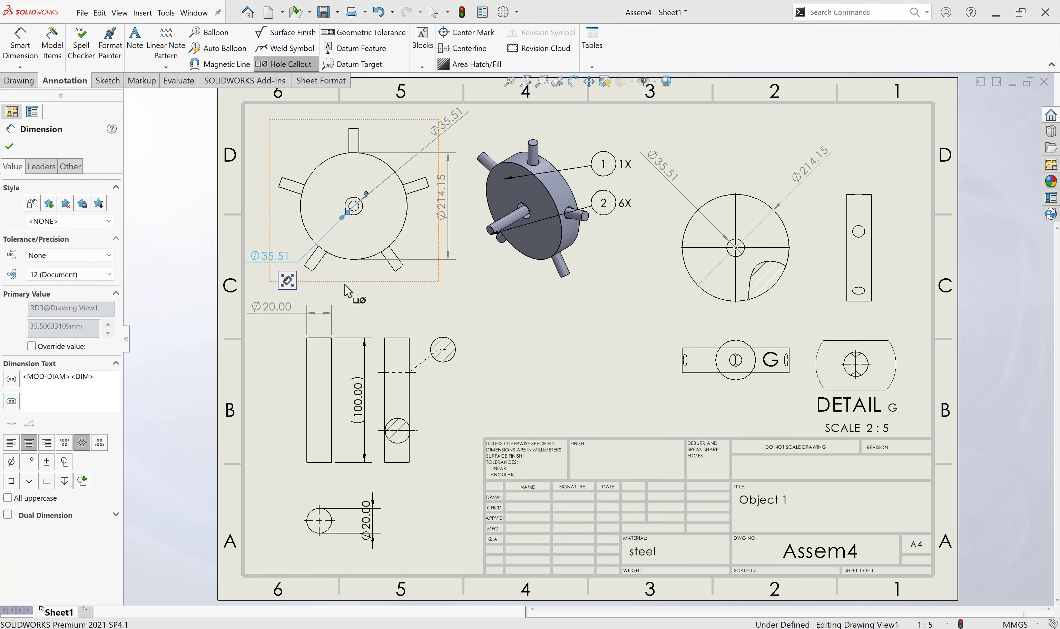
{"action": "left_click", "coordinate": [10, 146]}
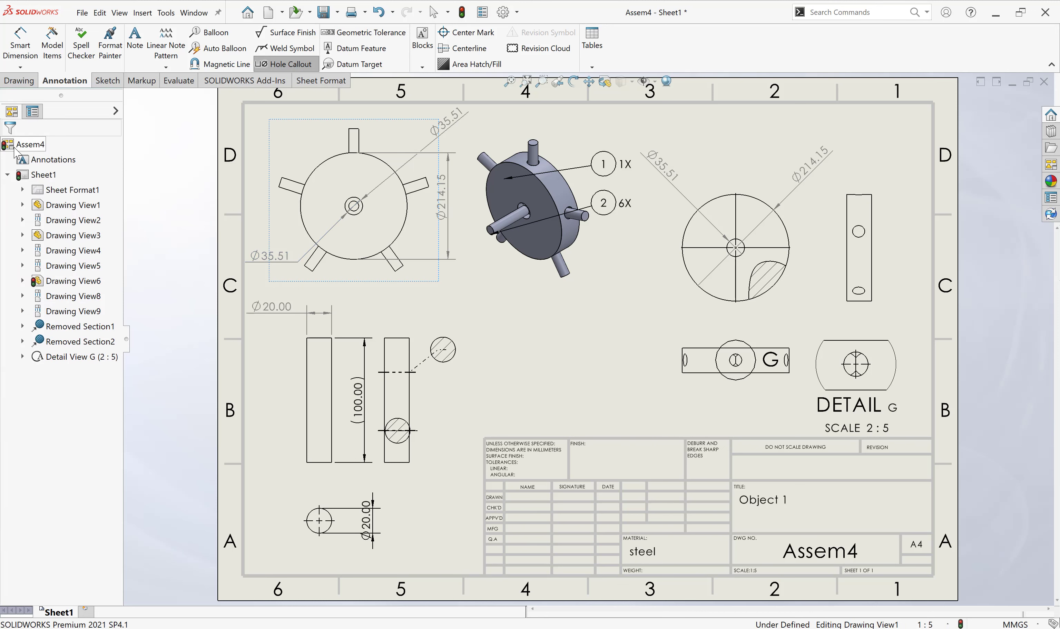
{"action": "key", "text": "Escape"}
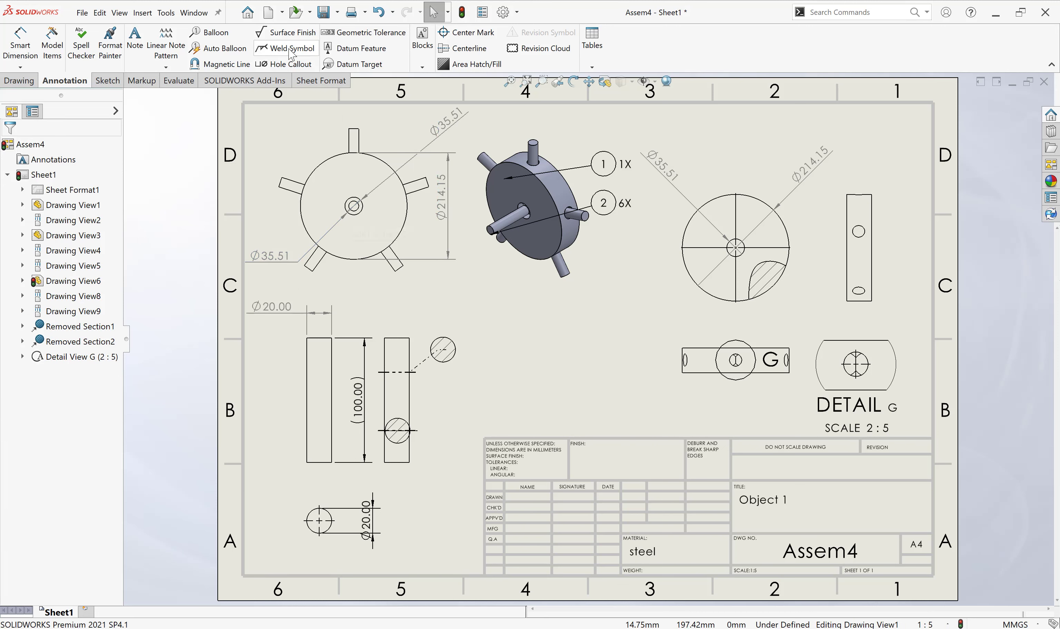
Step: Start a second hole callout on the right circular view, then cancel it
{"action": "left_click", "coordinate": [293, 64]}
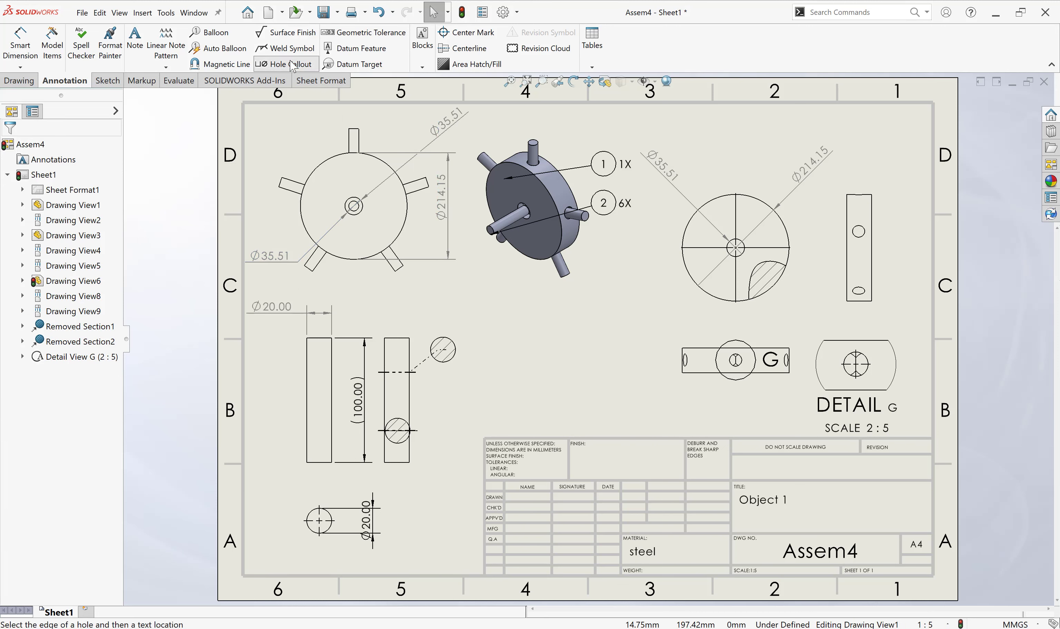
{"action": "left_click", "coordinate": [742, 255]}
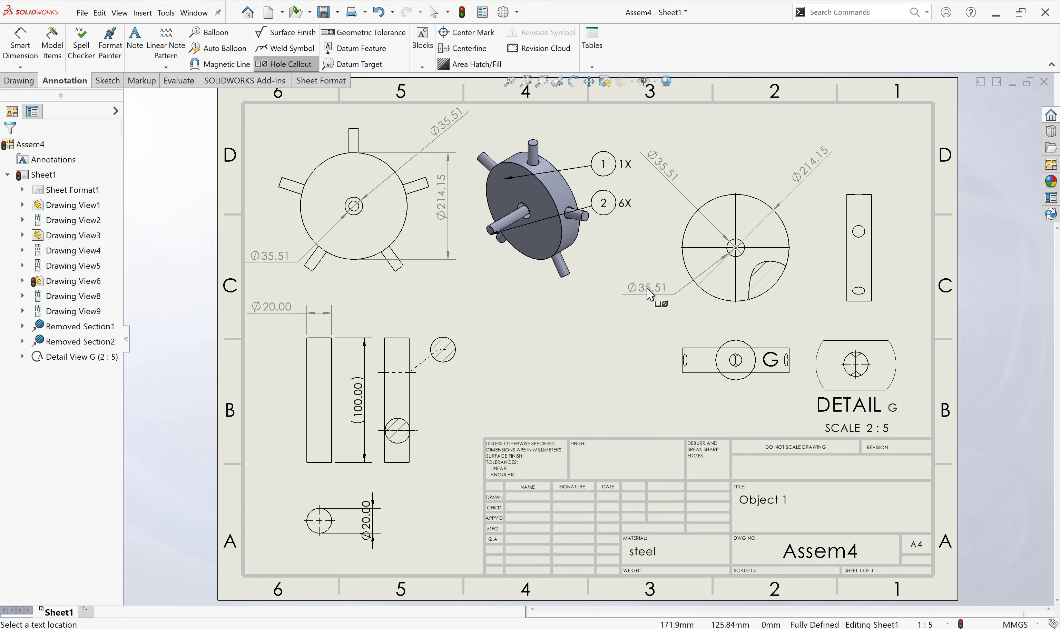
{"action": "key", "text": "Escape"}
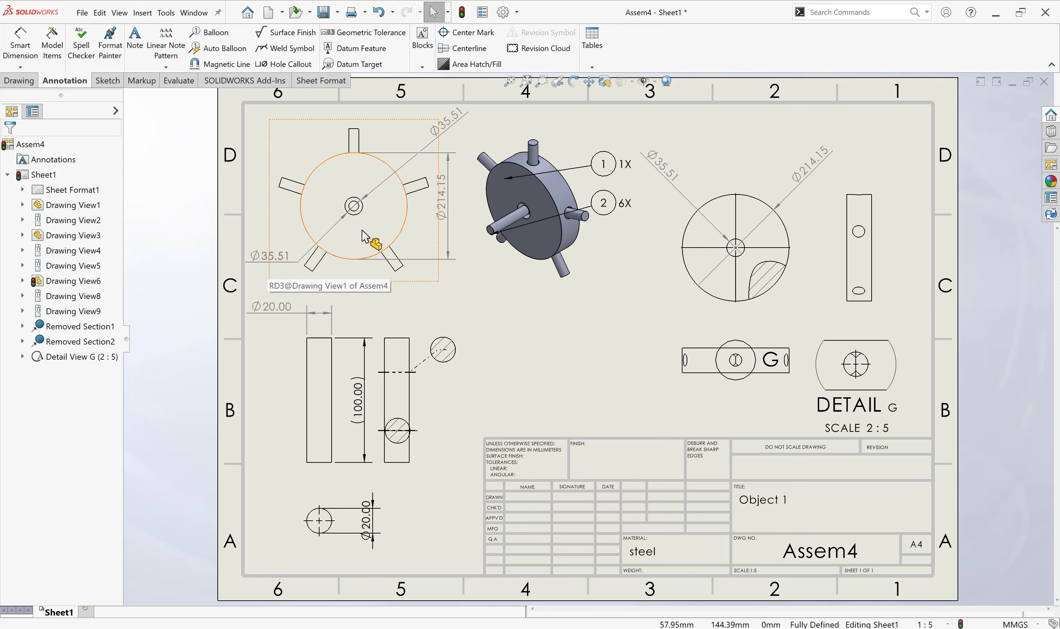
Step: Delete the Ø35.51 hole callout from the spoked front view
{"action": "left_click", "coordinate": [273, 267]}
{"action": "right_click", "coordinate": [275, 267]}
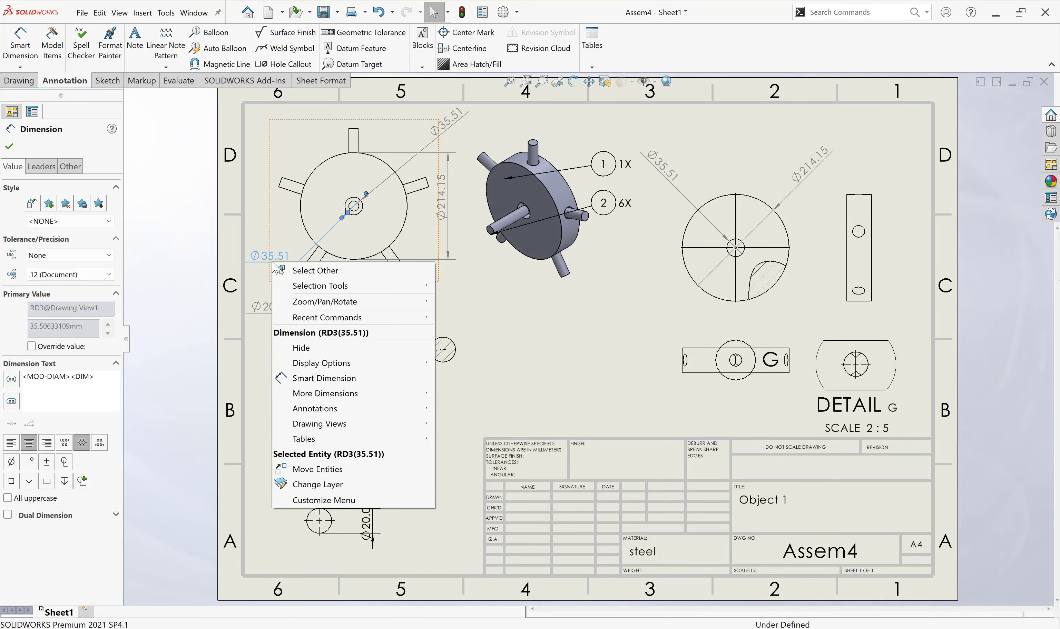
{"action": "left_click", "coordinate": [253, 267]}
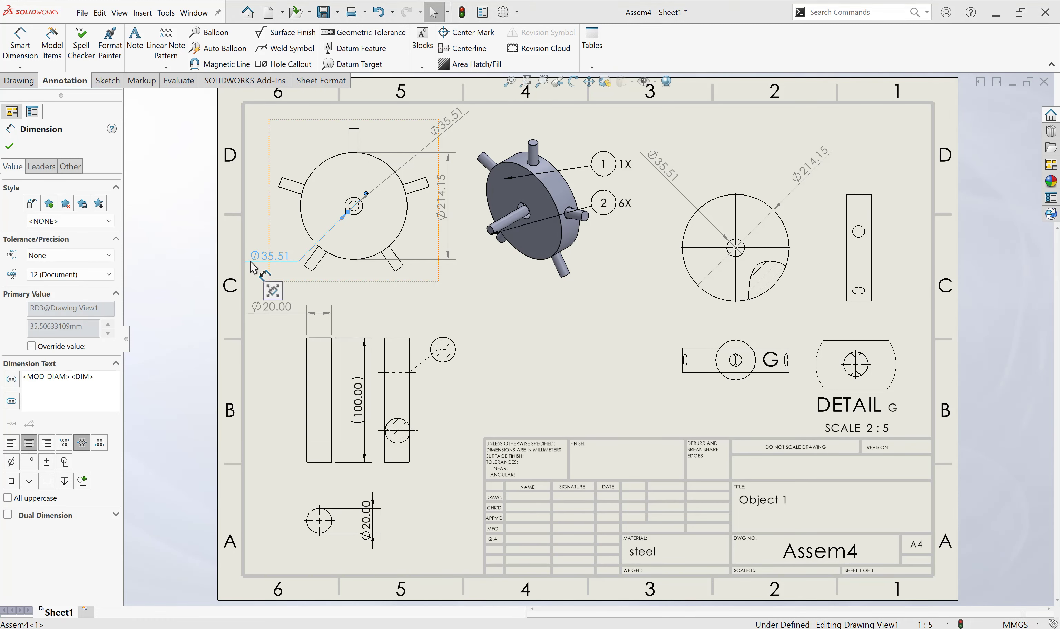
{"action": "key", "text": "Delete"}
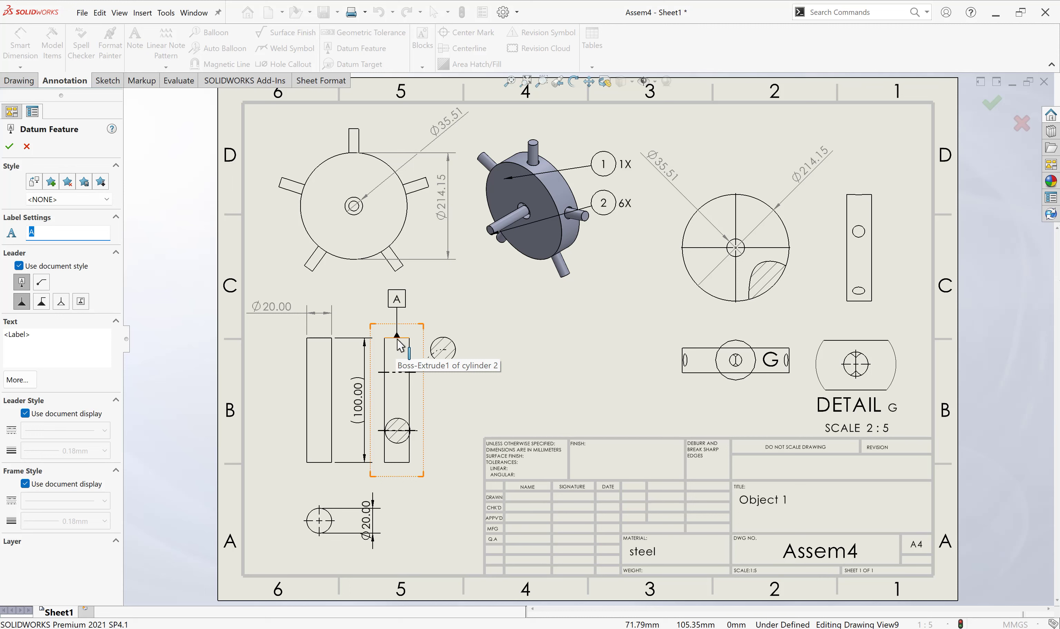
Step: Attach datum A above the narrow side view's top edge, then delete it
{"action": "left_click", "coordinate": [400, 344]}
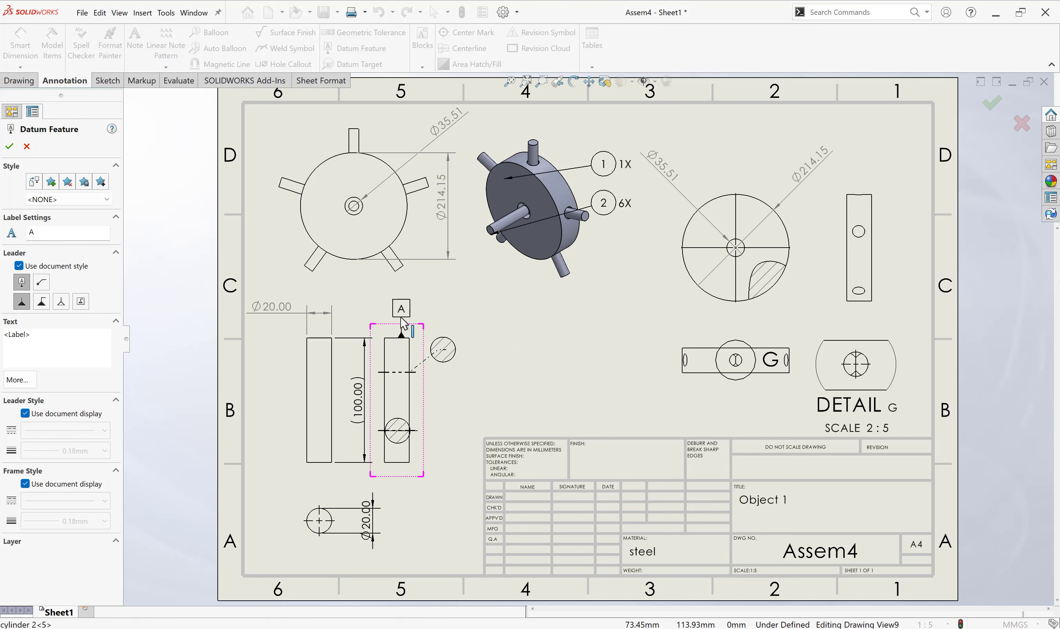
{"action": "left_click", "coordinate": [394, 321]}
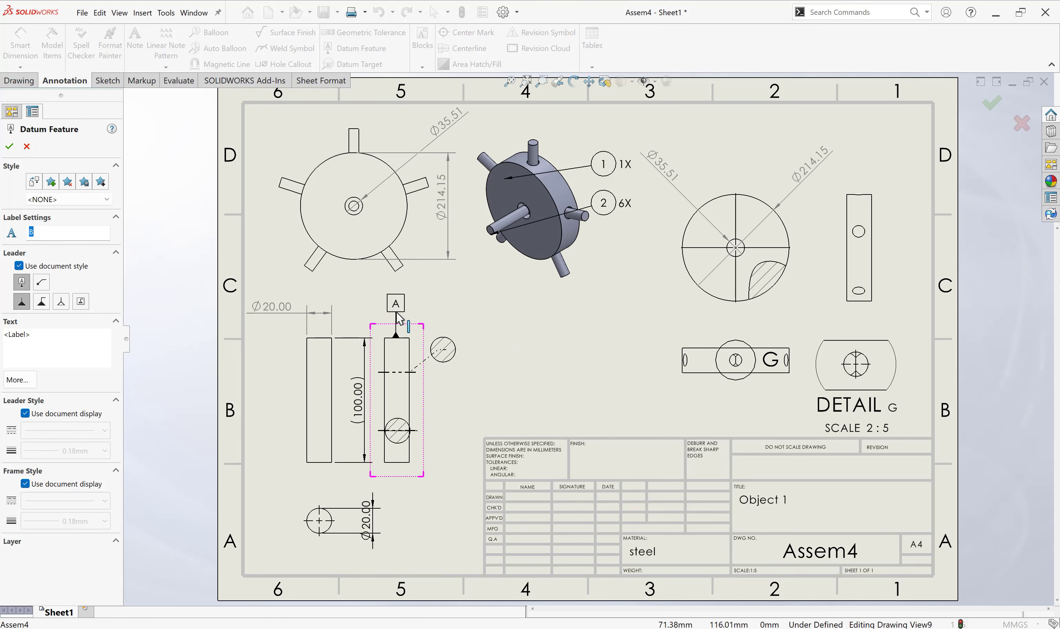
{"action": "left_click", "coordinate": [9, 147]}
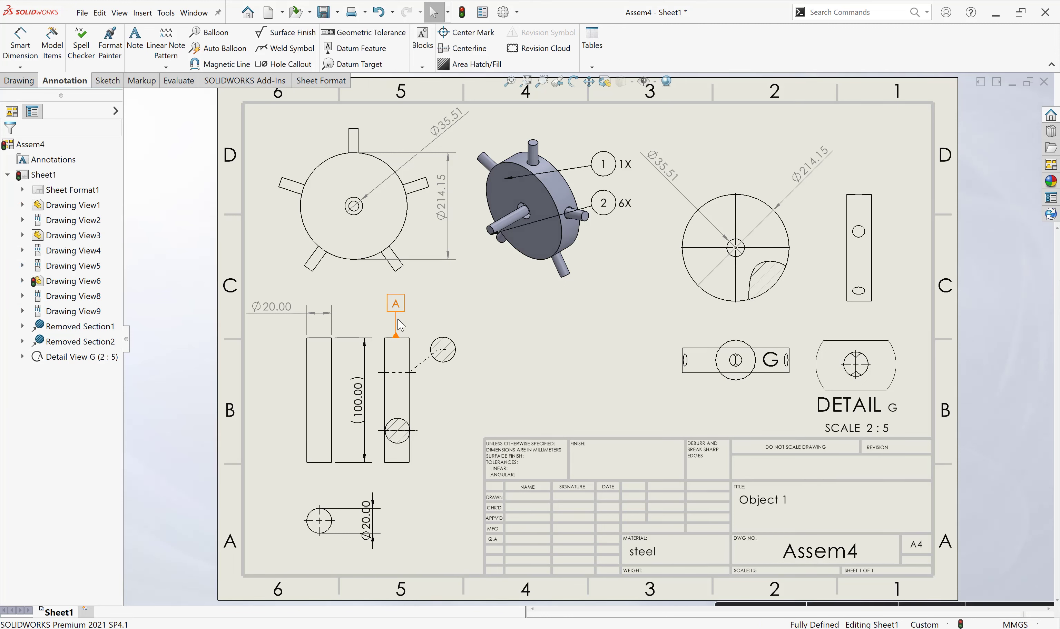
{"action": "left_click", "coordinate": [395, 305]}
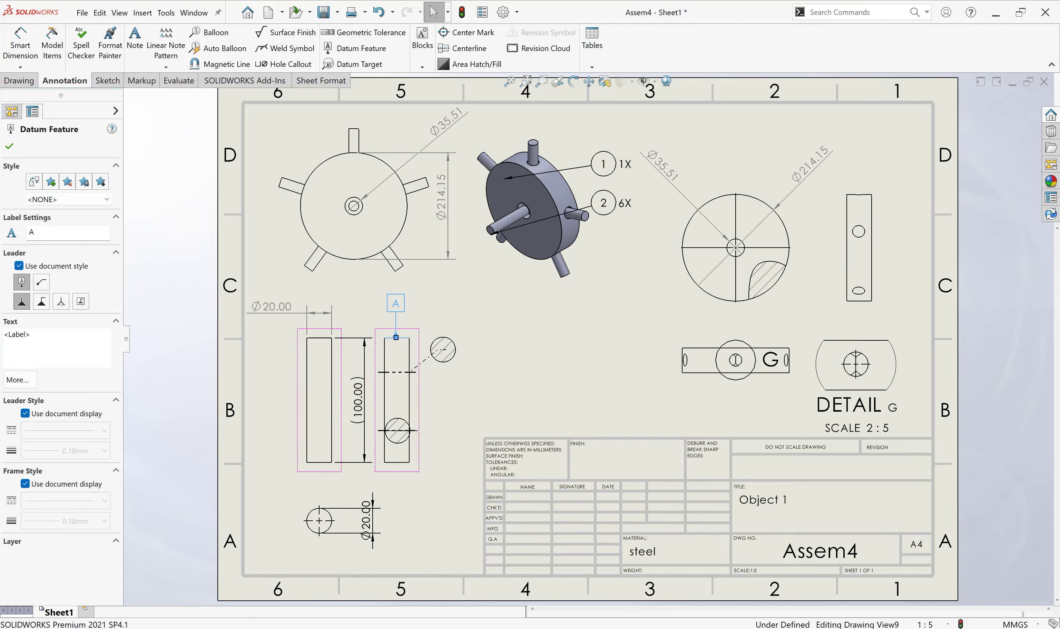
{"action": "key", "text": "Delete"}
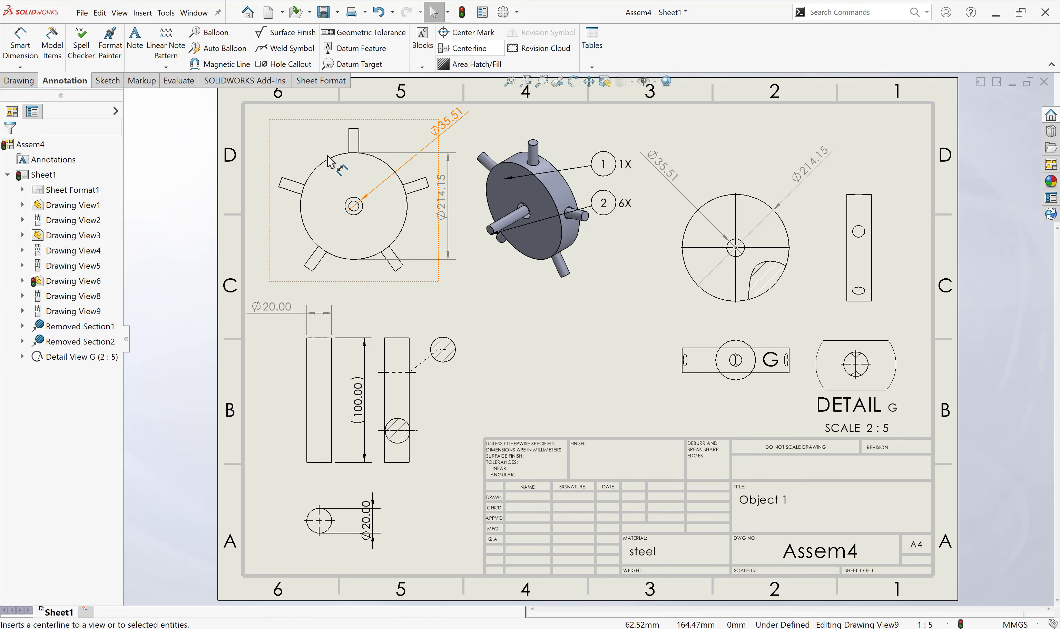
Step: Put a center mark on the top-left view's small central hole and confirm it
{"action": "left_click", "coordinate": [354, 215]}
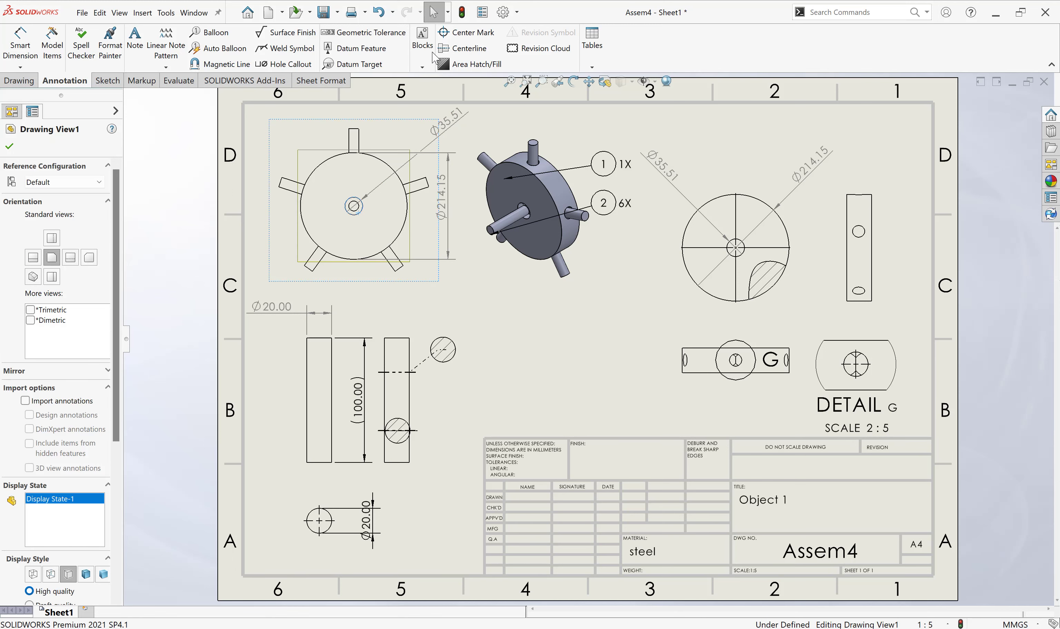
{"action": "left_click", "coordinate": [470, 34]}
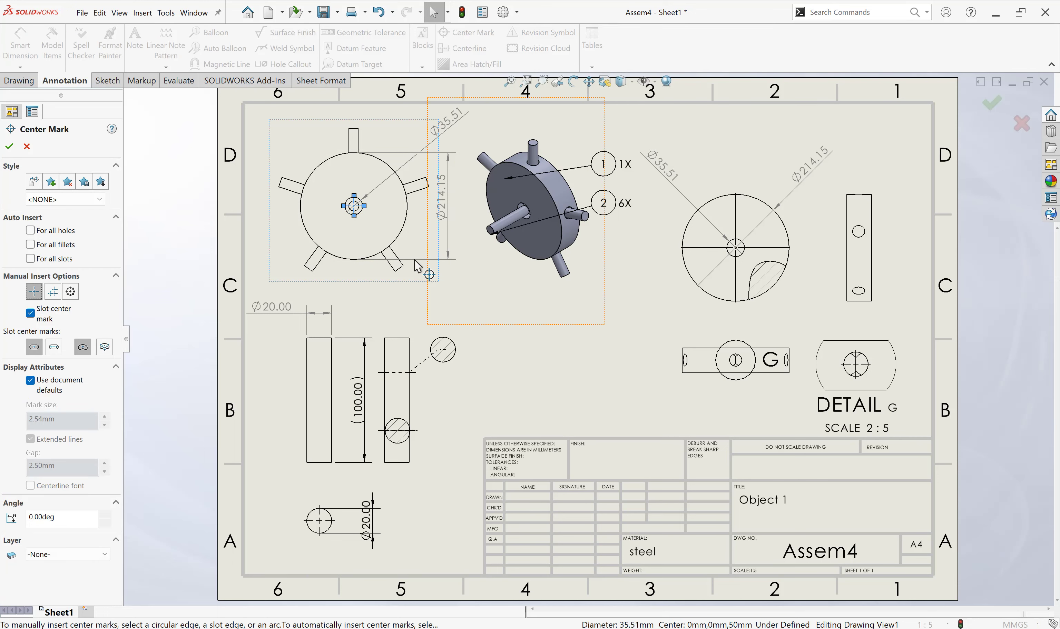
{"action": "left_click", "coordinate": [9, 147]}
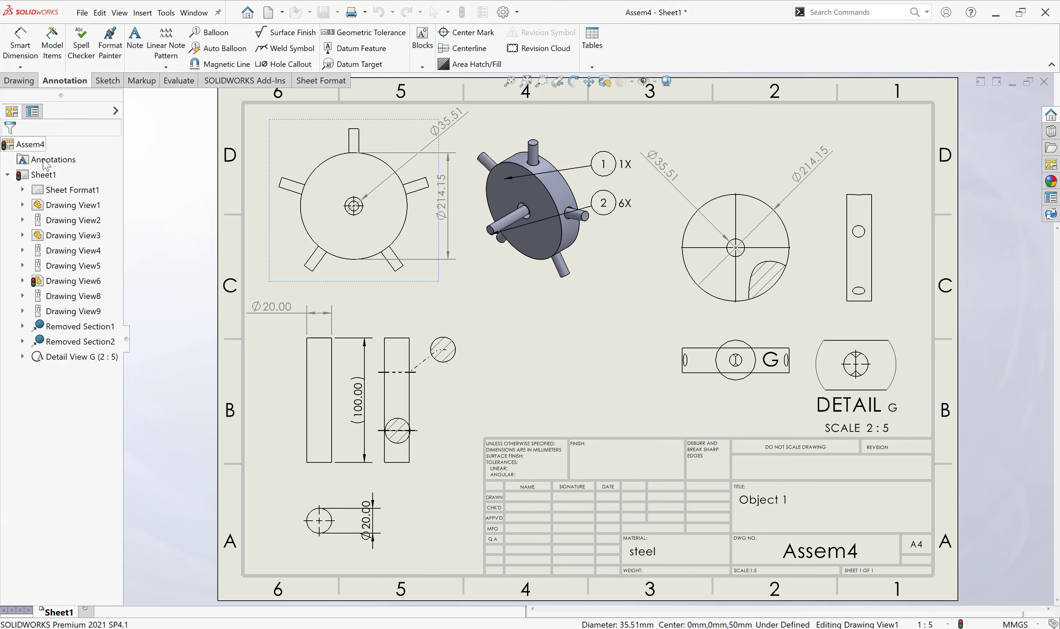
{"action": "left_click", "coordinate": [516, 378]}
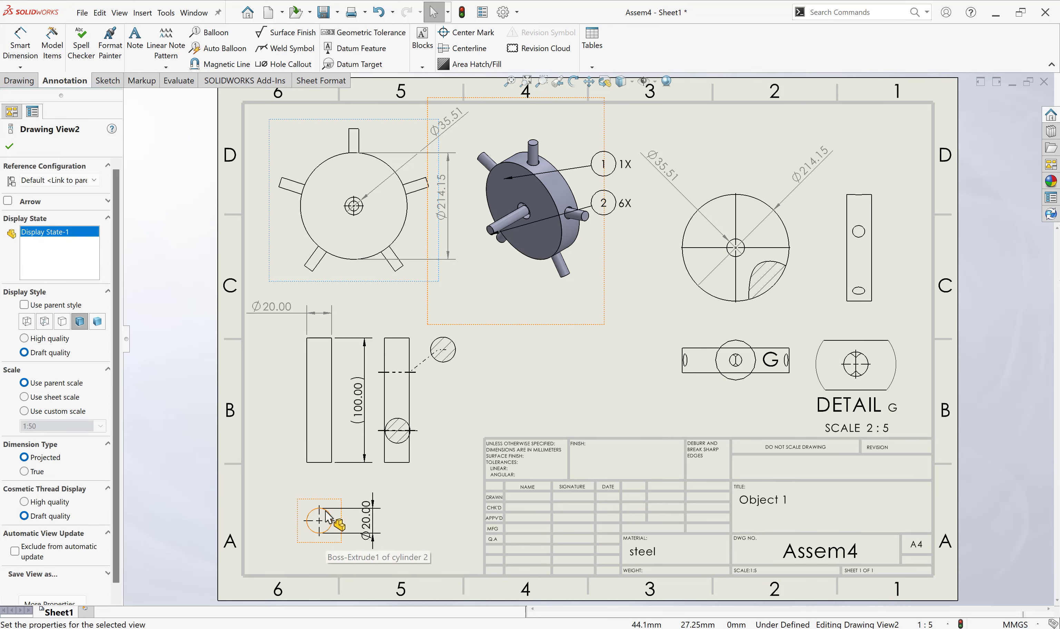
{"action": "left_click", "coordinate": [549, 373]}
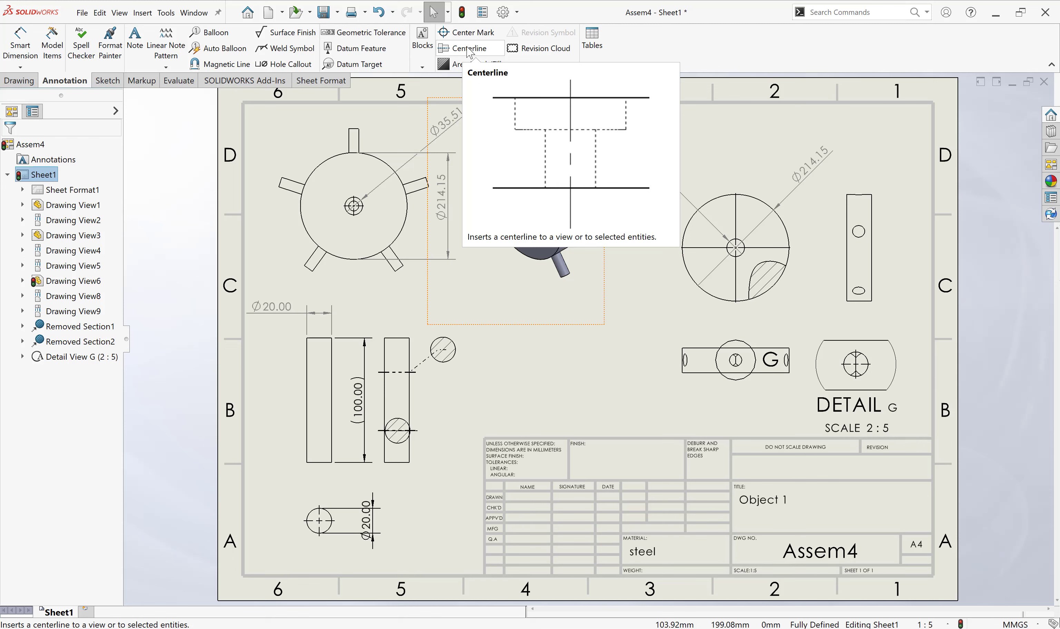
Step: Add a lengthwise centerline to the long cylinder view after one cancelled attempt
{"action": "left_click", "coordinate": [468, 49]}
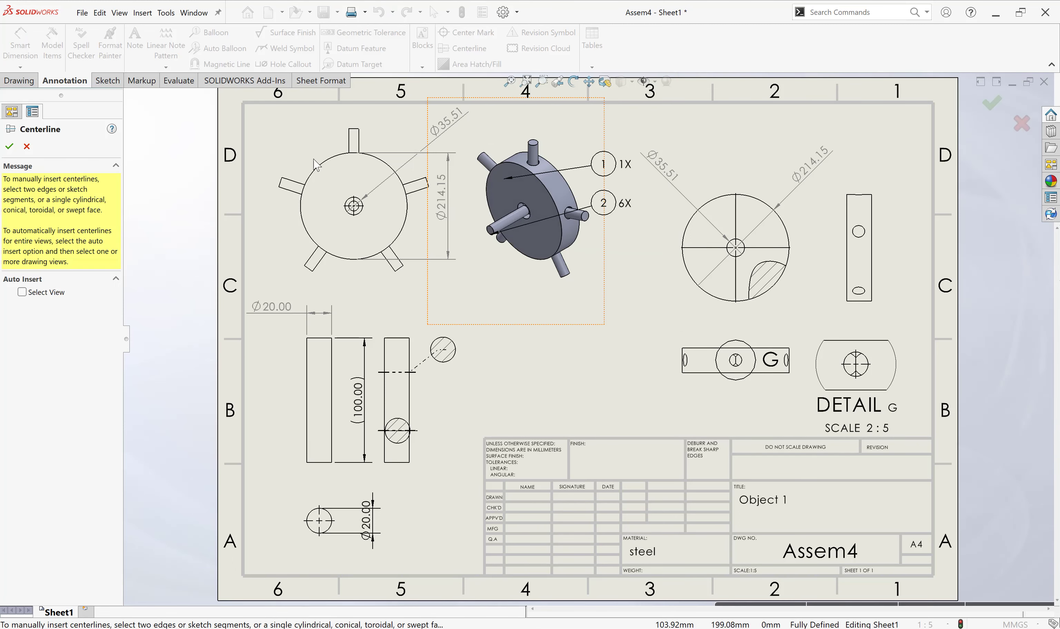
{"action": "left_click", "coordinate": [351, 140]}
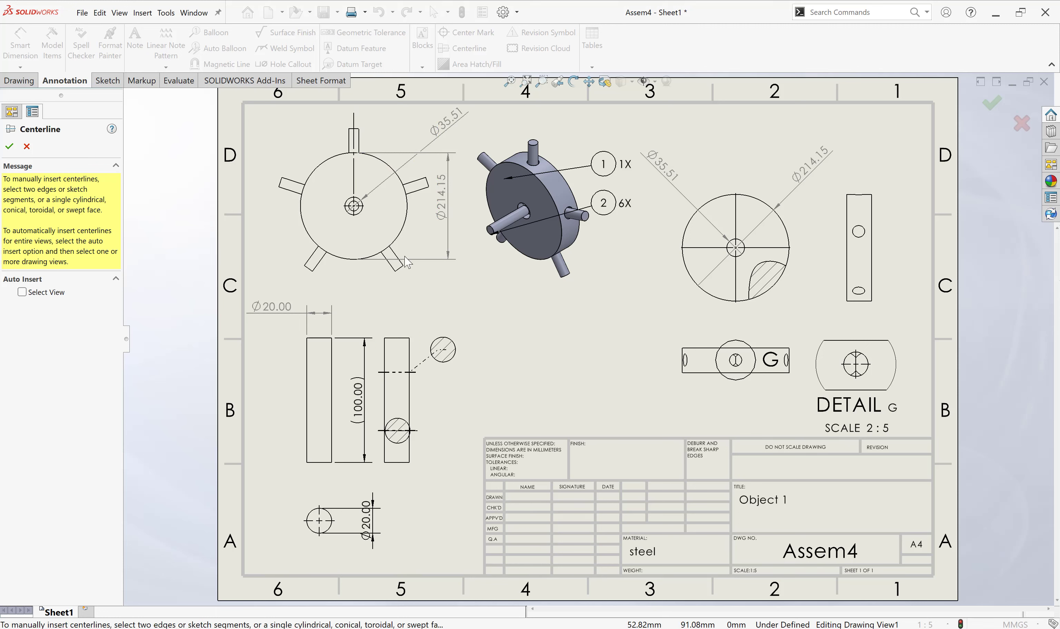
{"action": "key", "text": "Escape"}
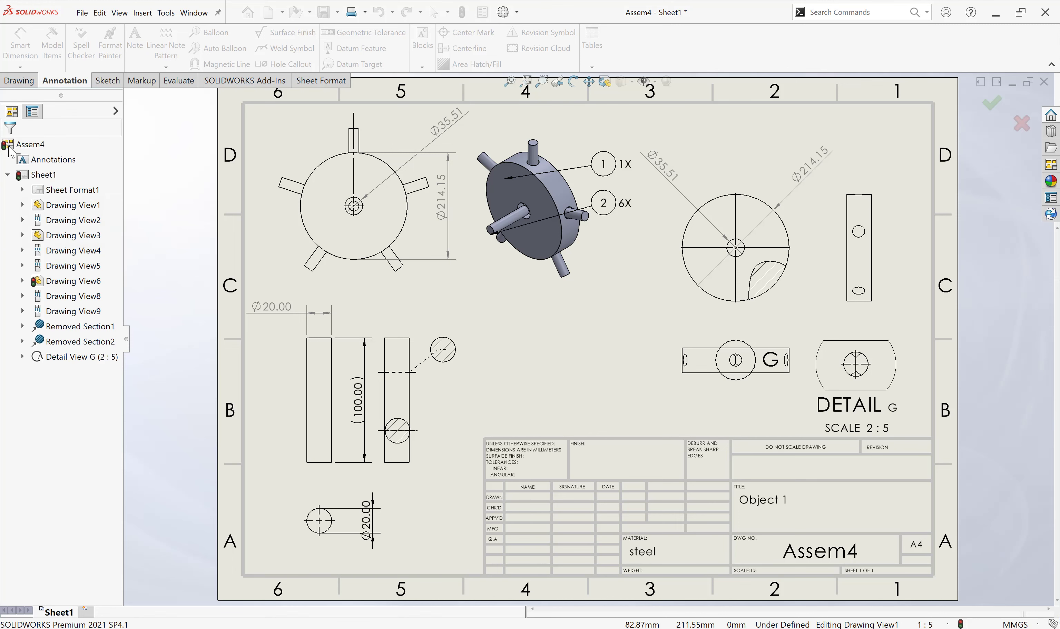
{"action": "left_click", "coordinate": [464, 48]}
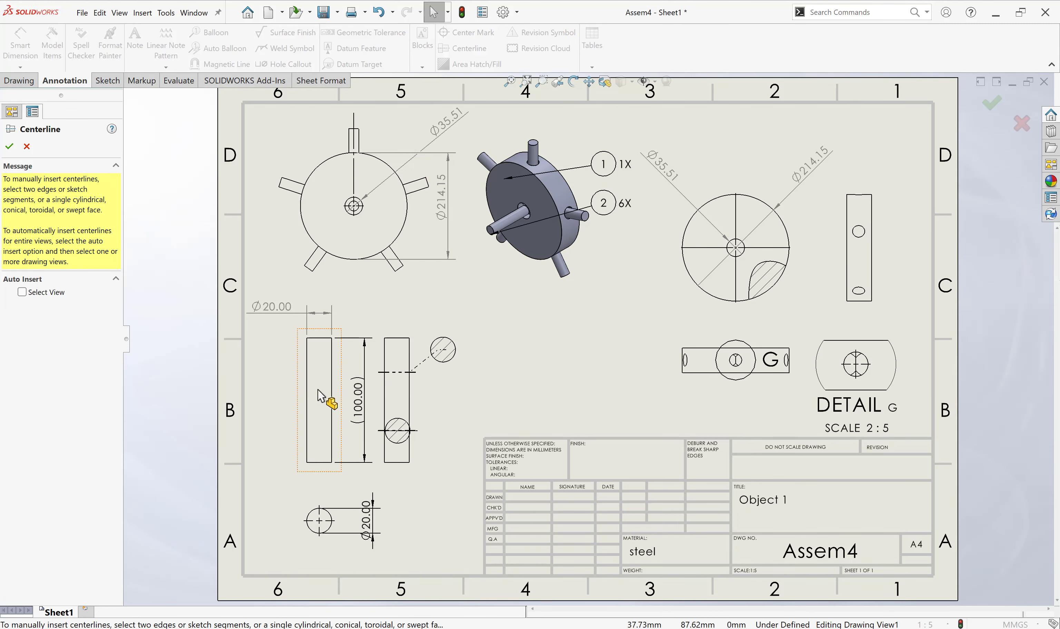
{"action": "left_click", "coordinate": [308, 406]}
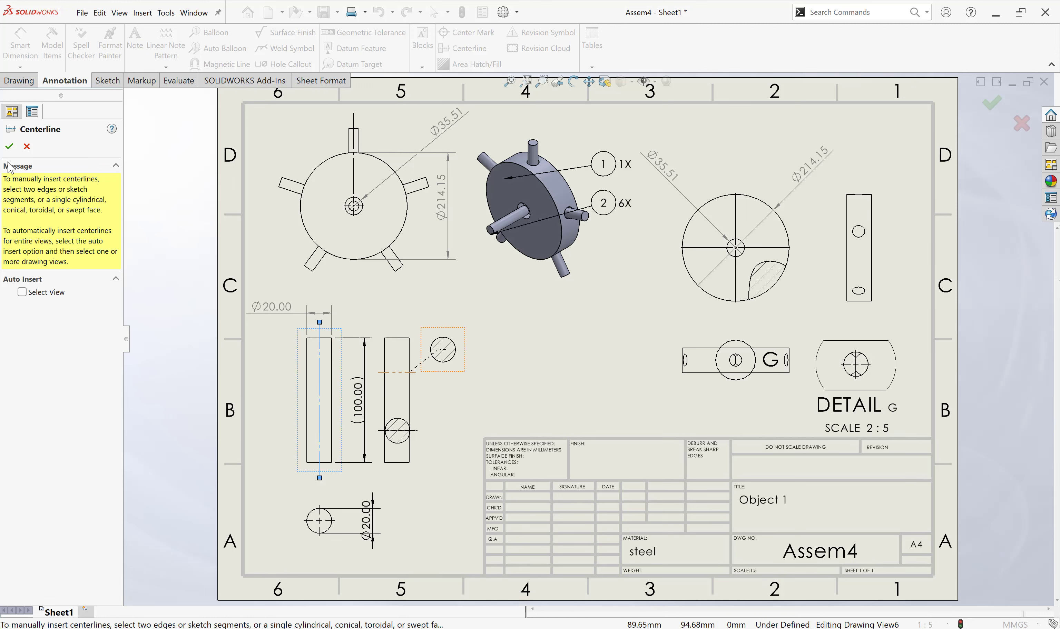
{"action": "left_click", "coordinate": [8, 147]}
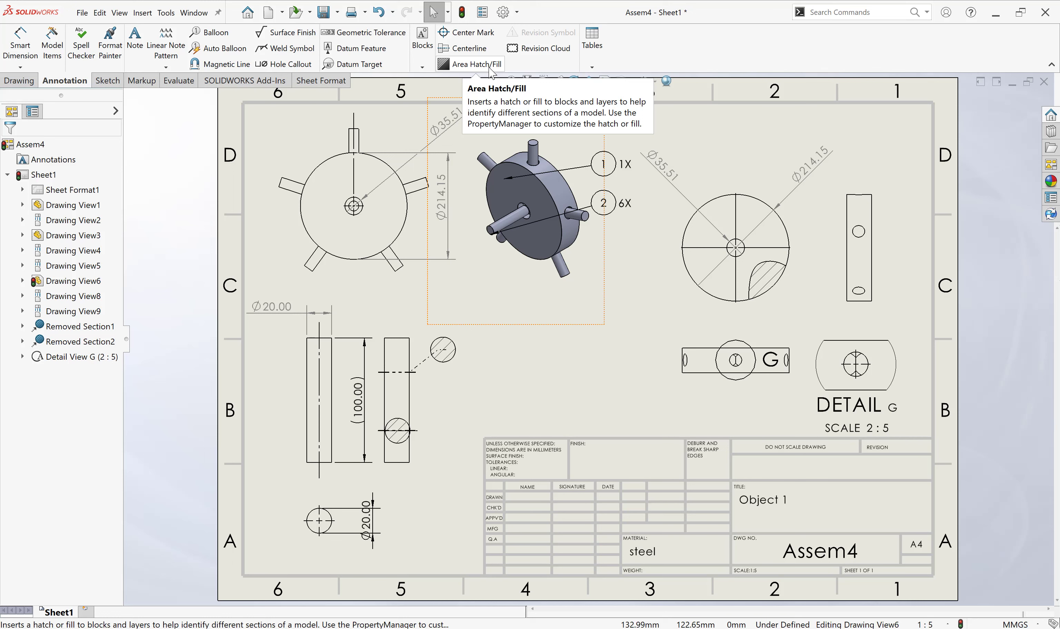
{"action": "left_click", "coordinate": [490, 64]}
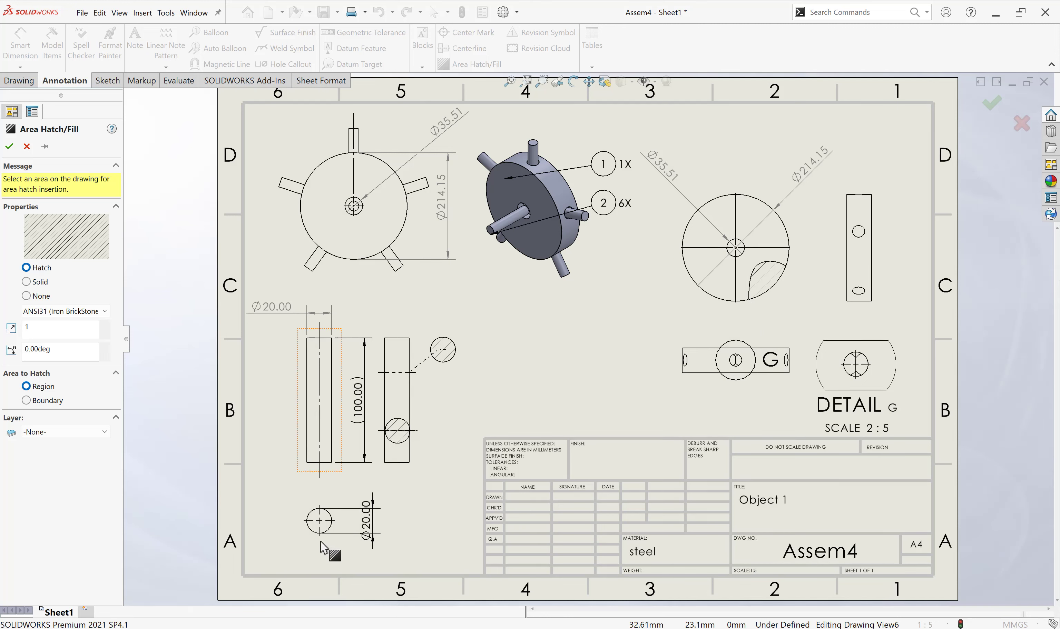
{"action": "left_click", "coordinate": [323, 528]}
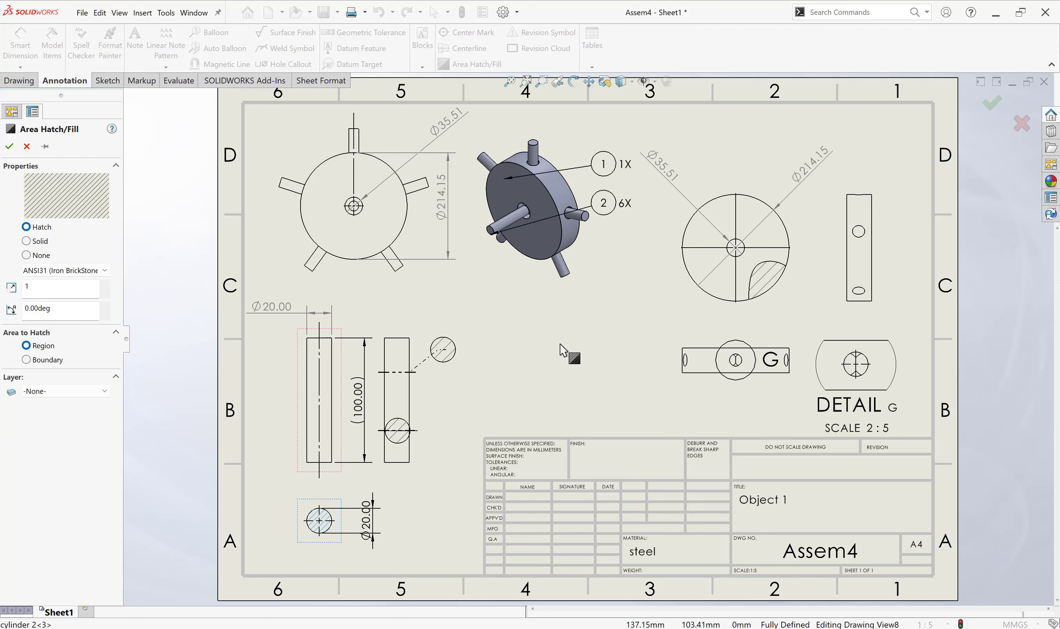
{"action": "left_click", "coordinate": [105, 285]}
{"action": "left_click", "coordinate": [105, 294]}
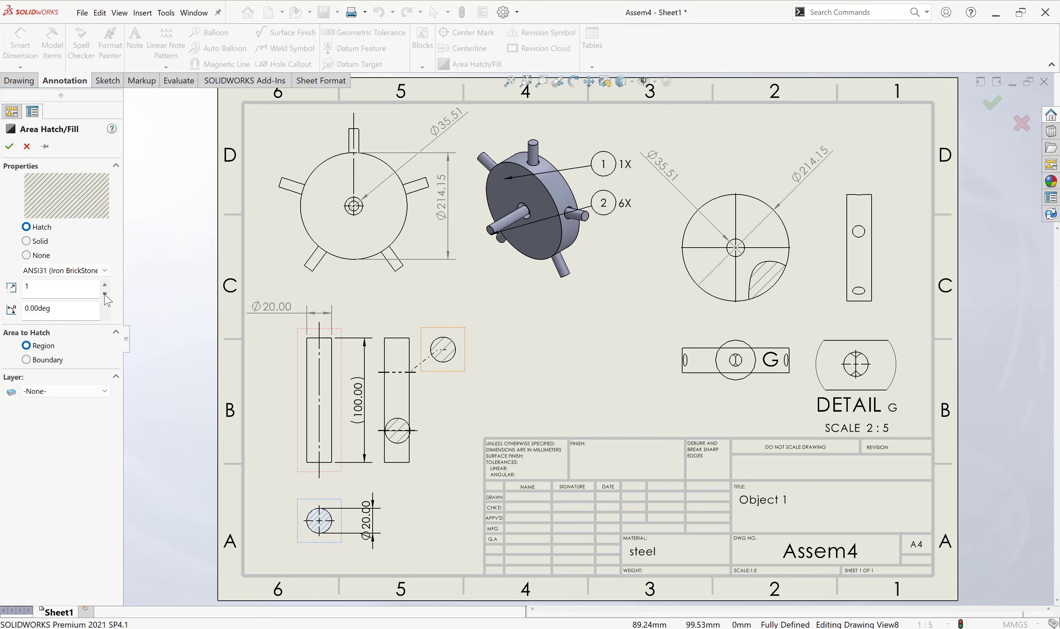
{"action": "left_click", "coordinate": [9, 146]}
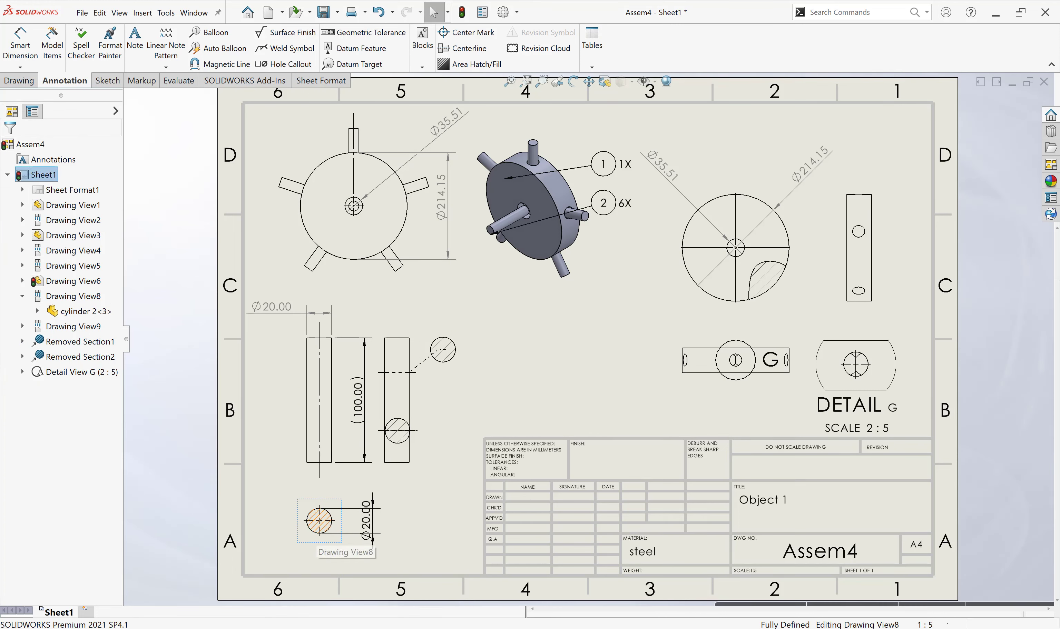
{"action": "left_click", "coordinate": [319, 527]}
{"action": "right_click", "coordinate": [317, 528]}
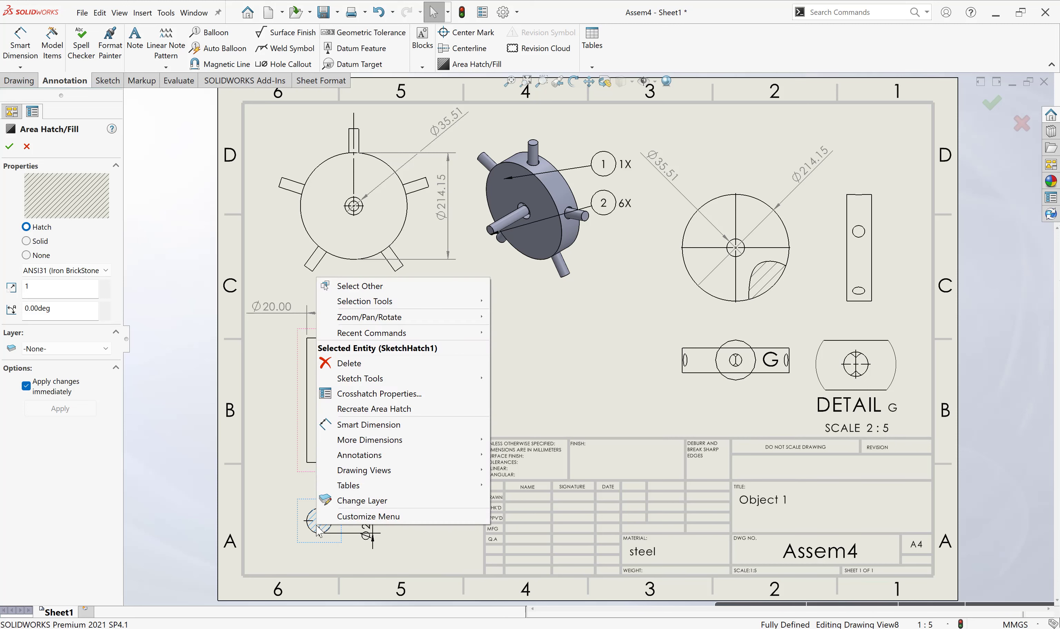
{"action": "left_click", "coordinate": [349, 363]}
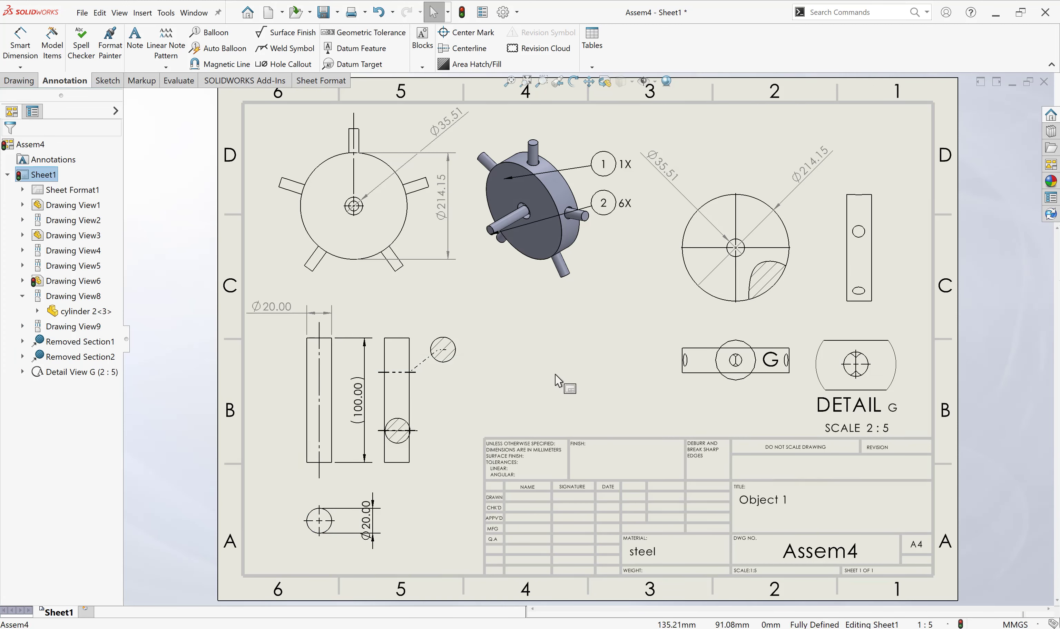
Step: Delete the removed section view together with its cutting line
{"action": "left_click", "coordinate": [443, 366]}
{"action": "right_click", "coordinate": [443, 365]}
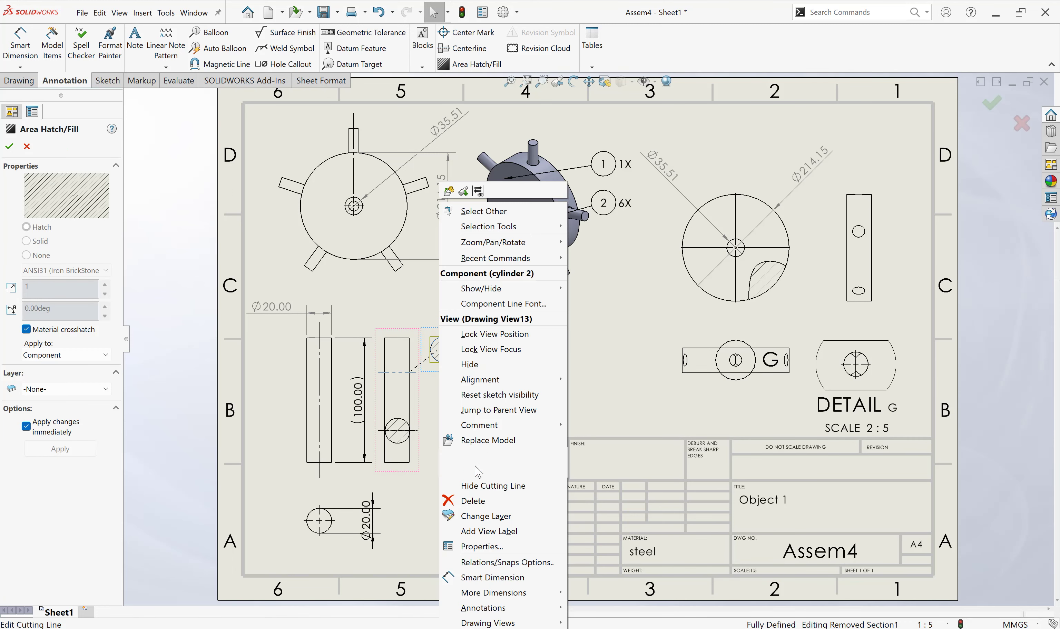
{"action": "left_click", "coordinate": [470, 501]}
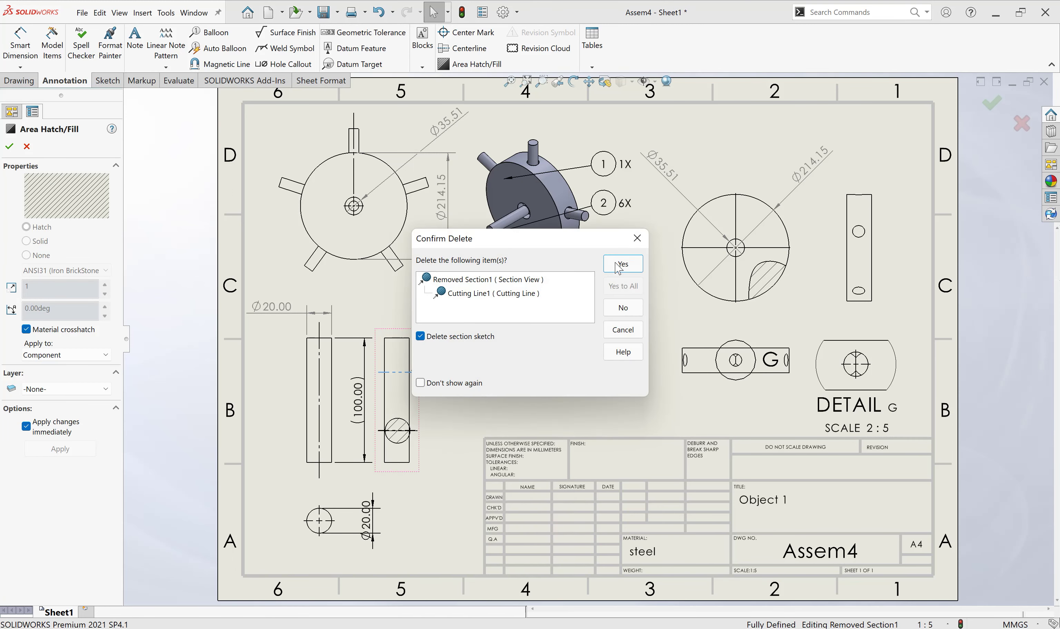
{"action": "left_click", "coordinate": [618, 265]}
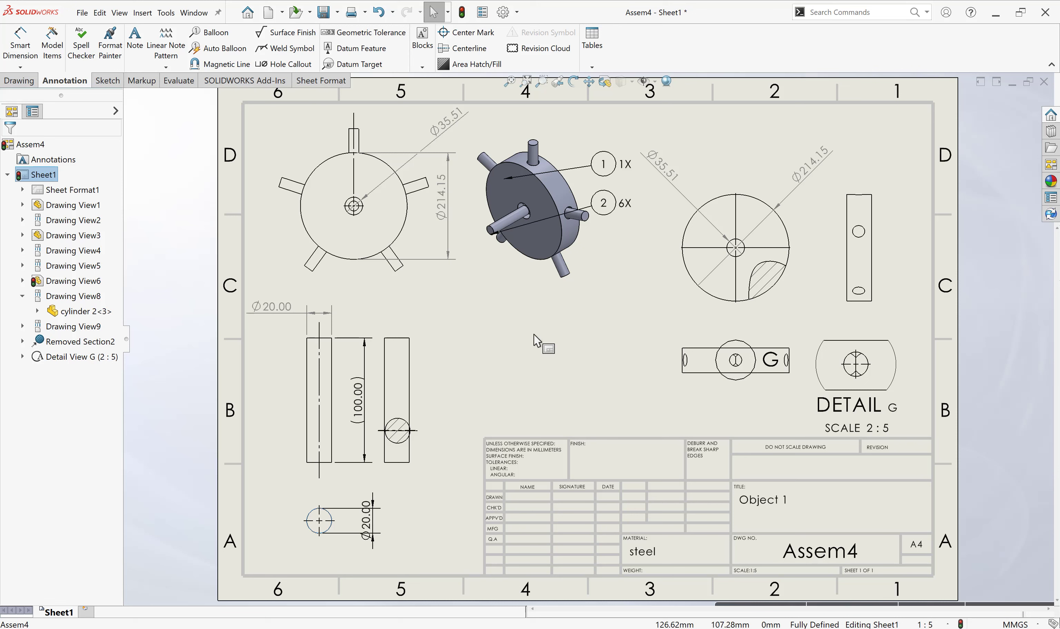
Step: Sketch a two-segment line down through the top-left front view and end the chain
{"action": "left_click", "coordinate": [489, 317]}
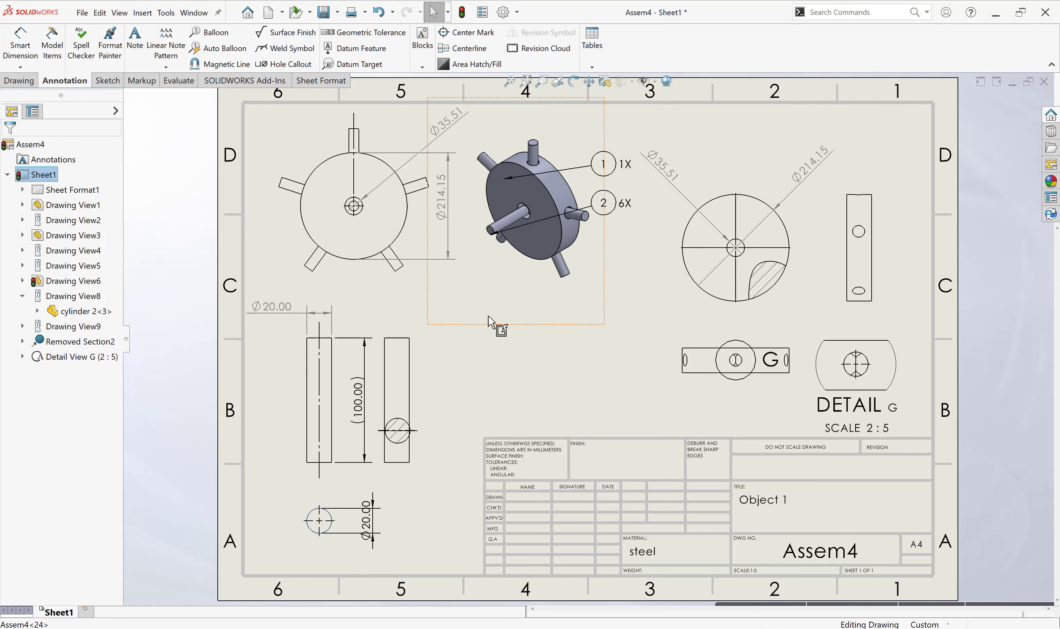
{"action": "left_click", "coordinate": [533, 374]}
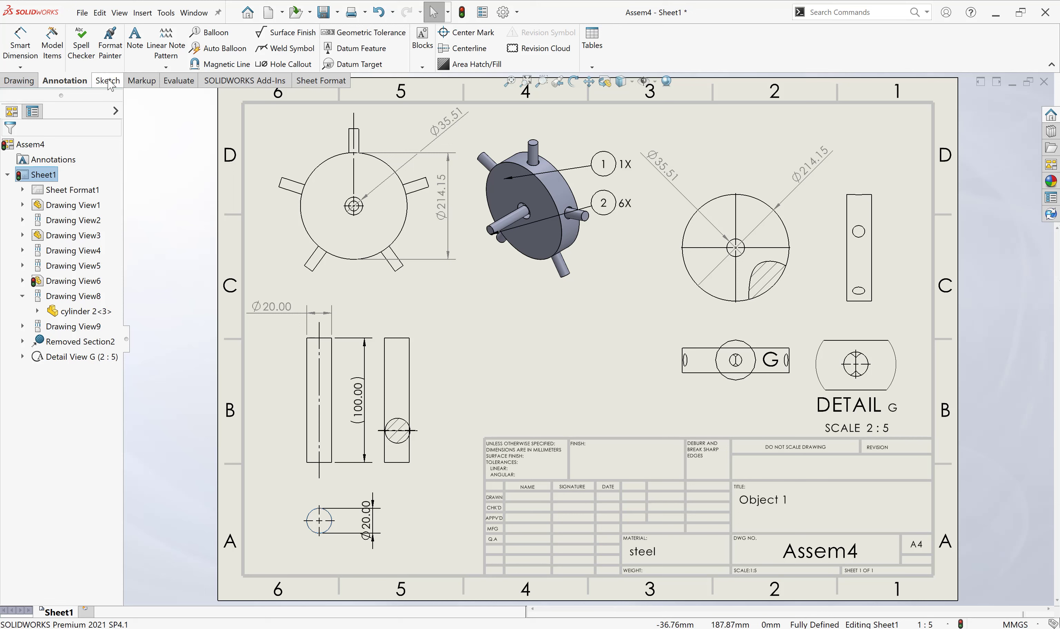
{"action": "left_click", "coordinate": [19, 81]}
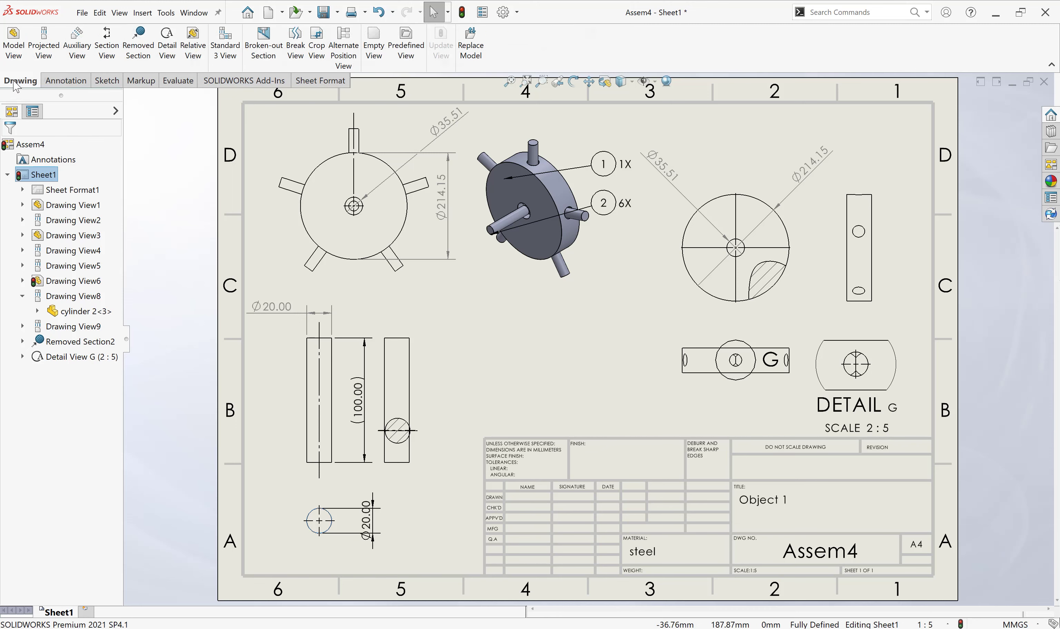
{"action": "left_click", "coordinate": [107, 80]}
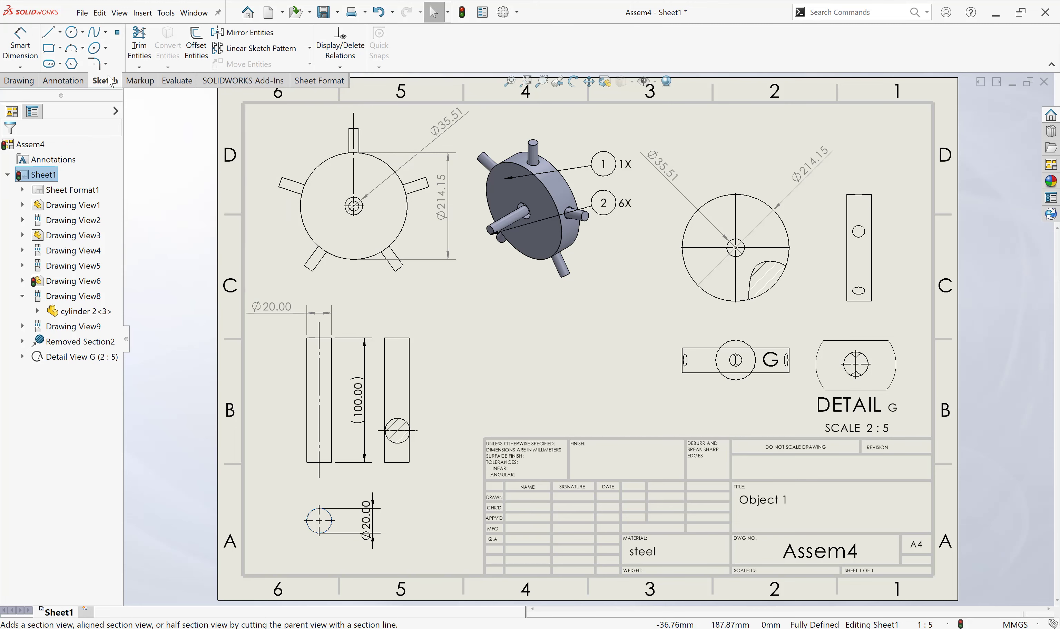
{"action": "left_click", "coordinate": [49, 32]}
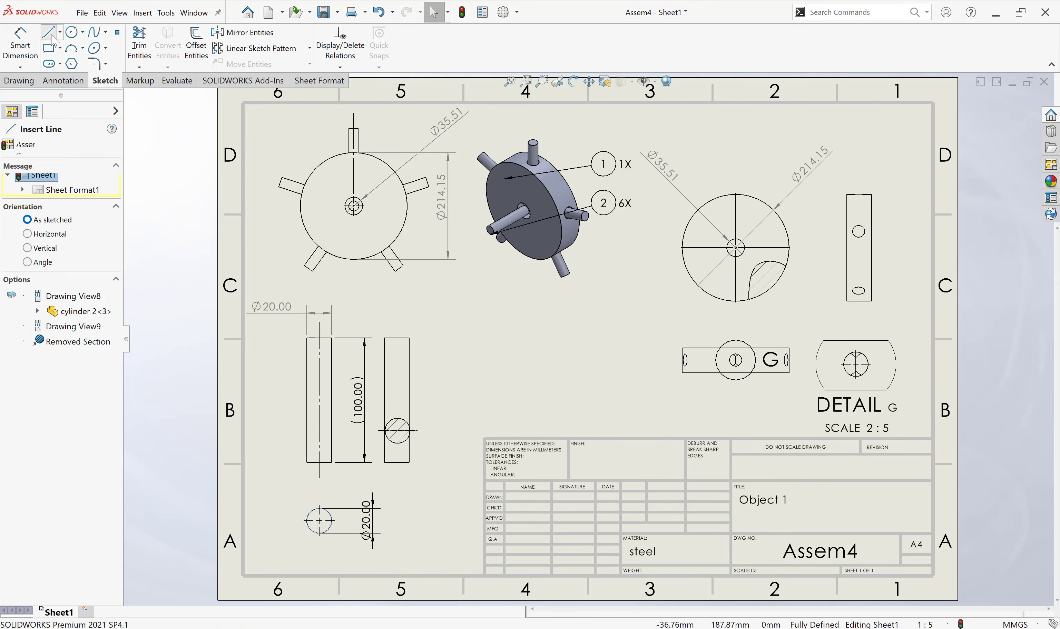
{"action": "left_click_drag", "start_coordinate": [313, 143], "coordinate": [342, 227]}
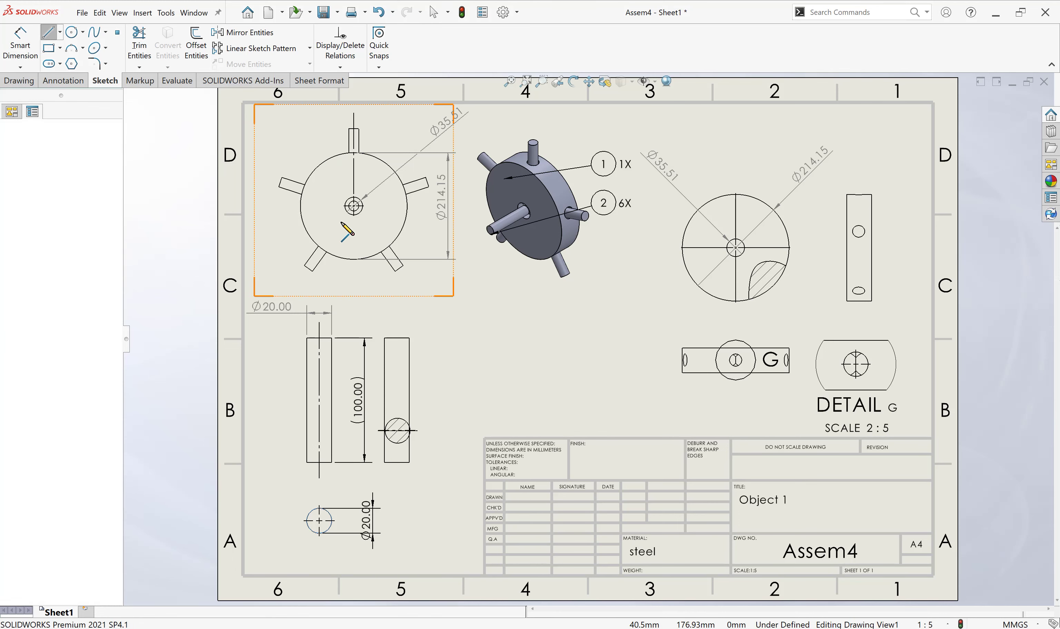
{"action": "right_click", "coordinate": [334, 284]}
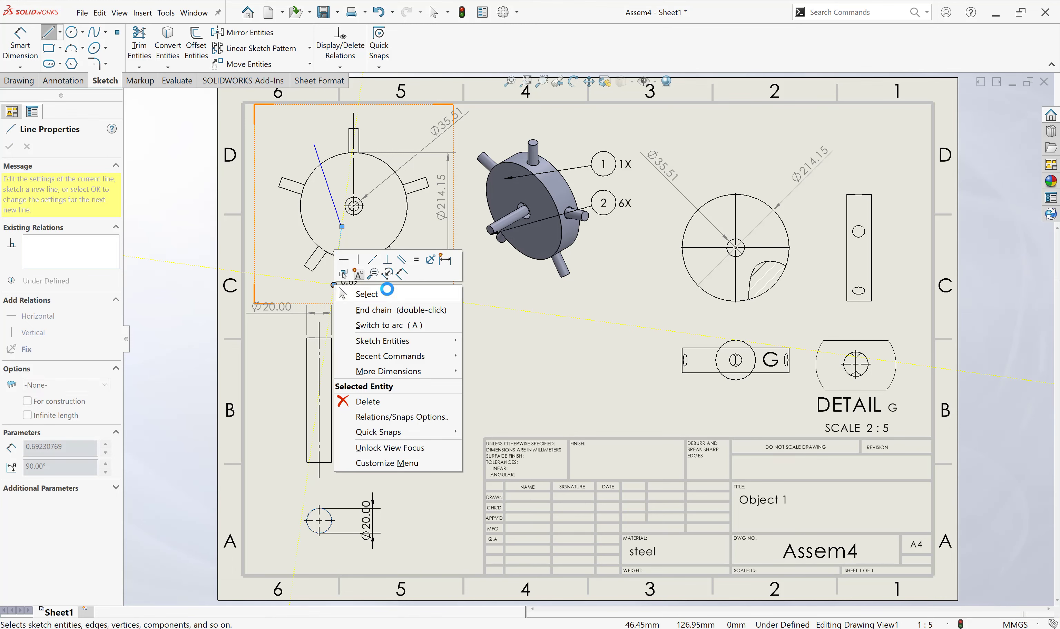
{"action": "left_click", "coordinate": [357, 294]}
Step: Cancel a premature Section View and select the two sketched cutting lines
{"action": "left_click", "coordinate": [31, 82]}
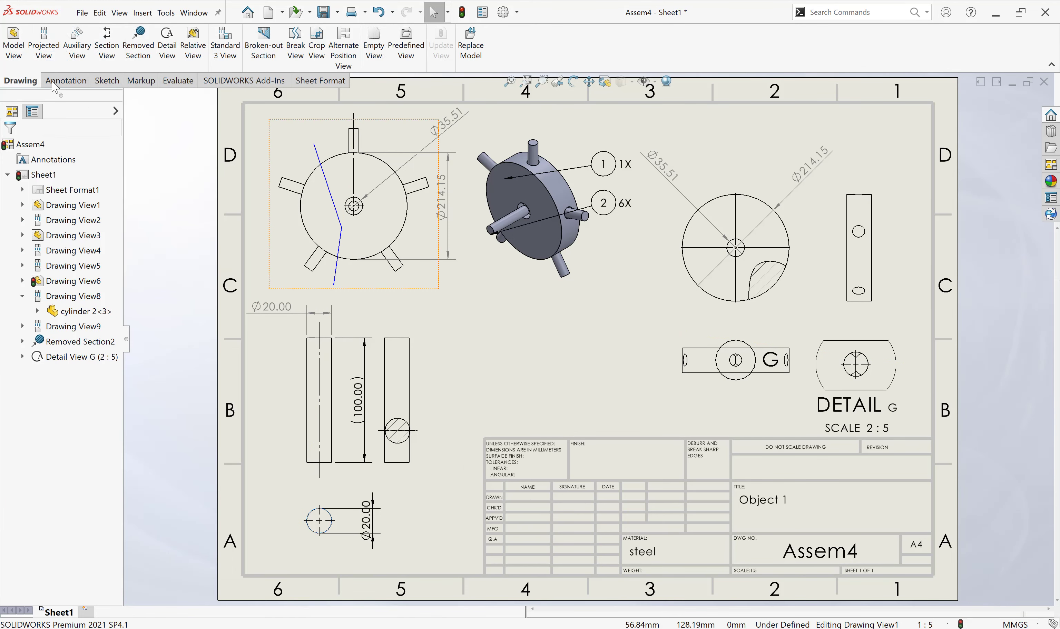
{"action": "left_click", "coordinate": [107, 53]}
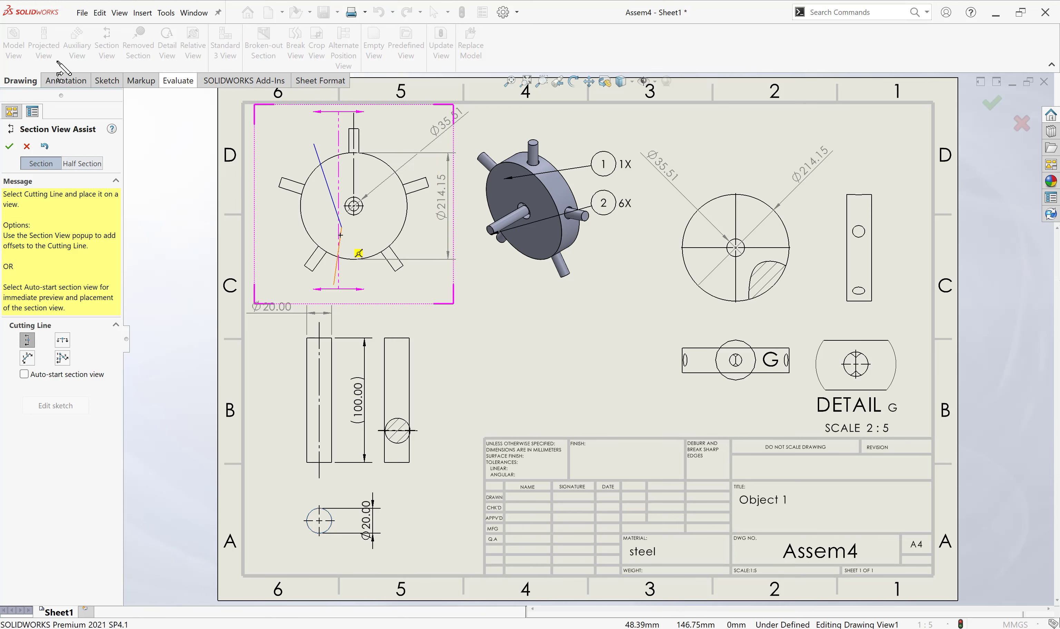
{"action": "left_click", "coordinate": [26, 146]}
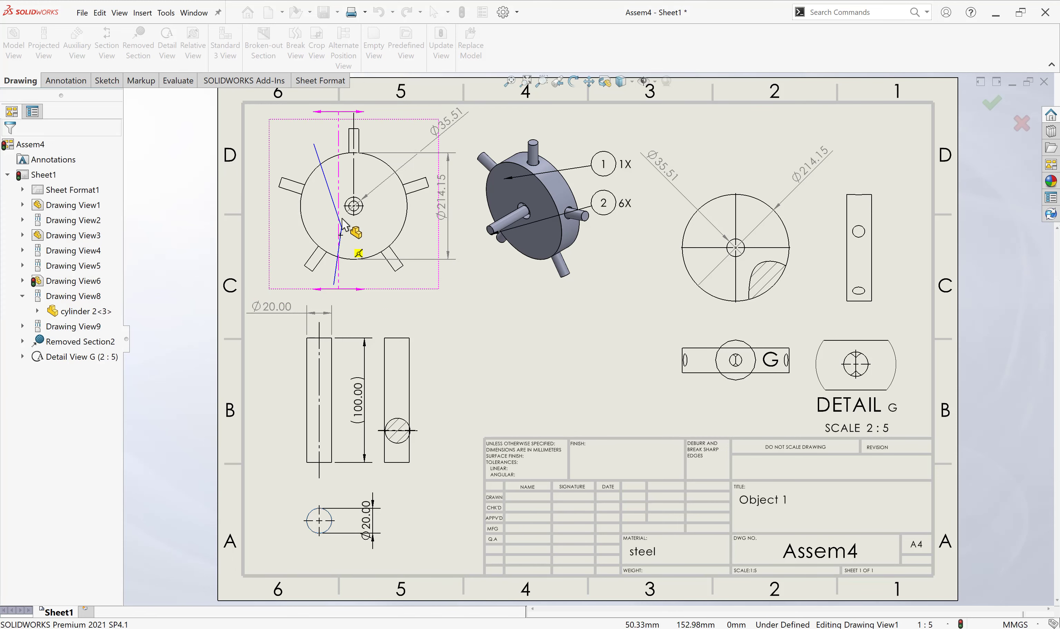
{"action": "left_click", "coordinate": [343, 247]}
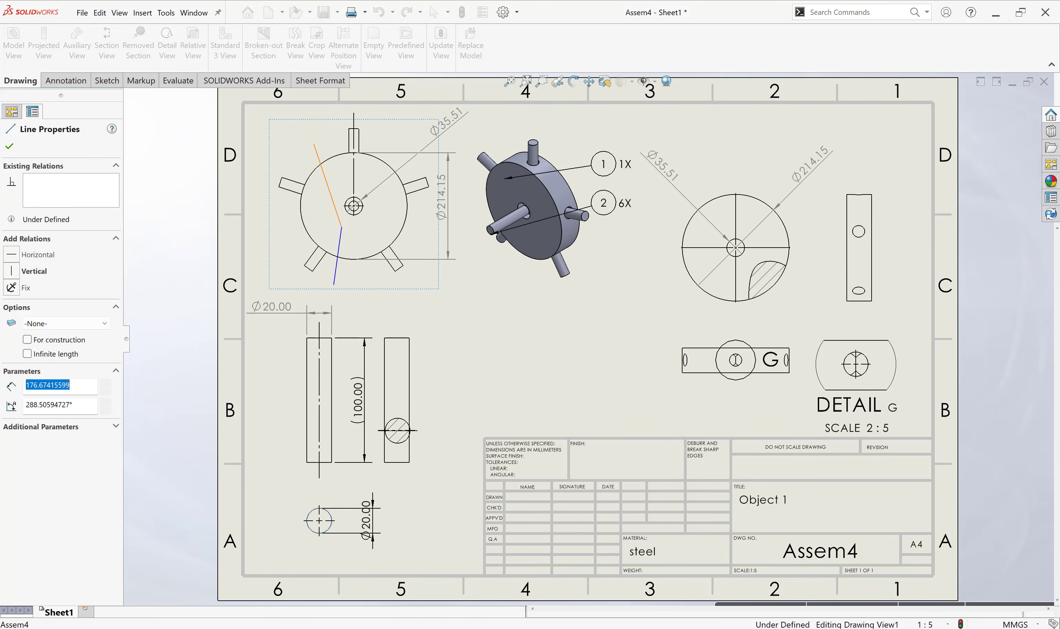
{"action": "left_click", "coordinate": [340, 248], "text": "ctrl"}
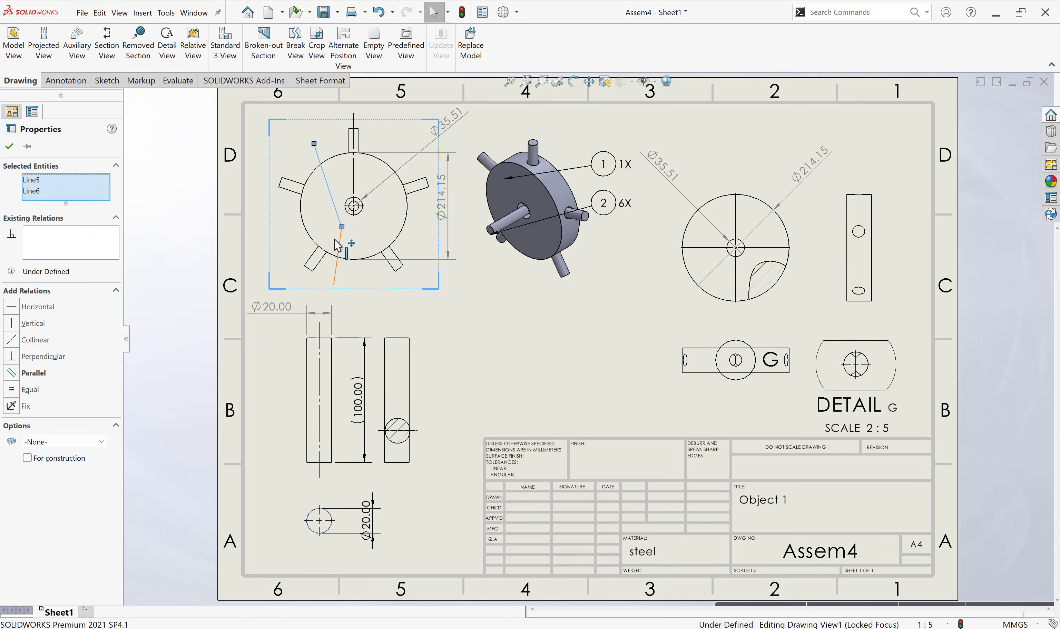
Step: Create section view H-H from the bent lines and place it left of the sheet
{"action": "left_click", "coordinate": [106, 43]}
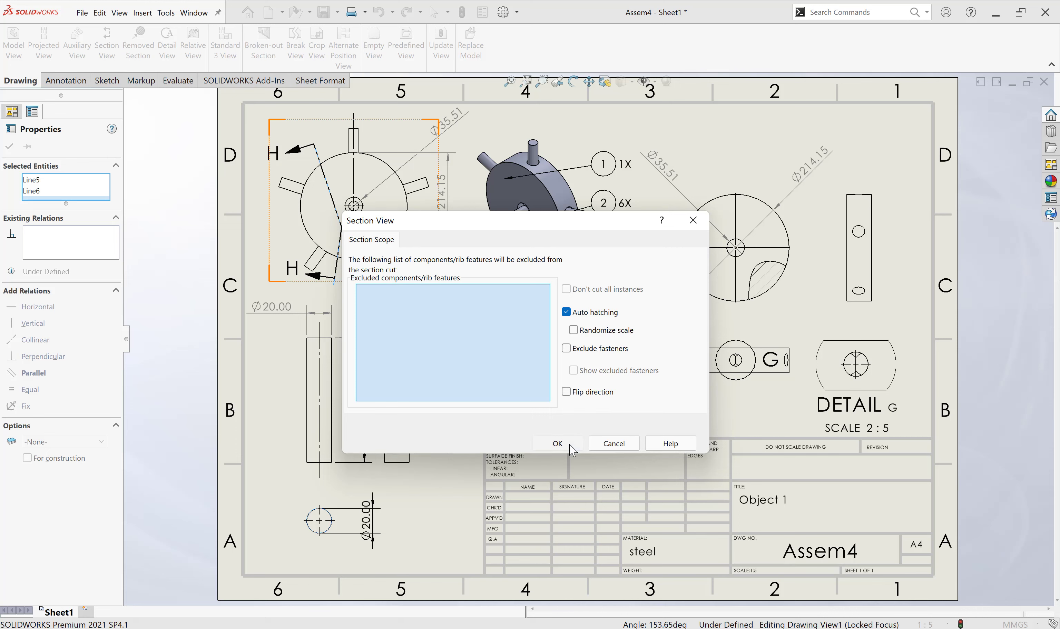
{"action": "left_click", "coordinate": [557, 443]}
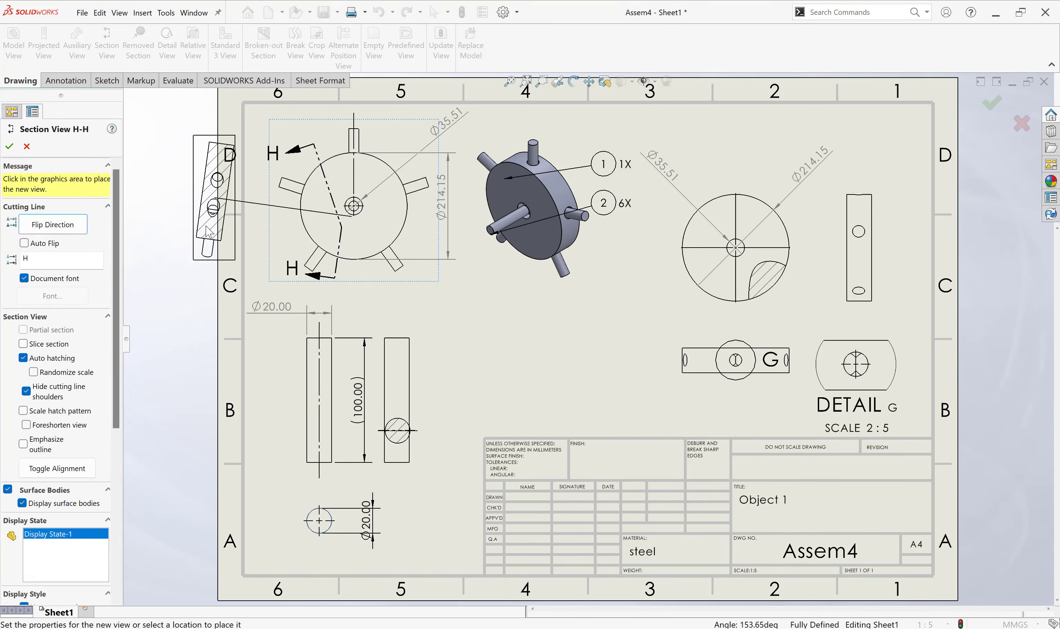
{"action": "left_click", "coordinate": [172, 239]}
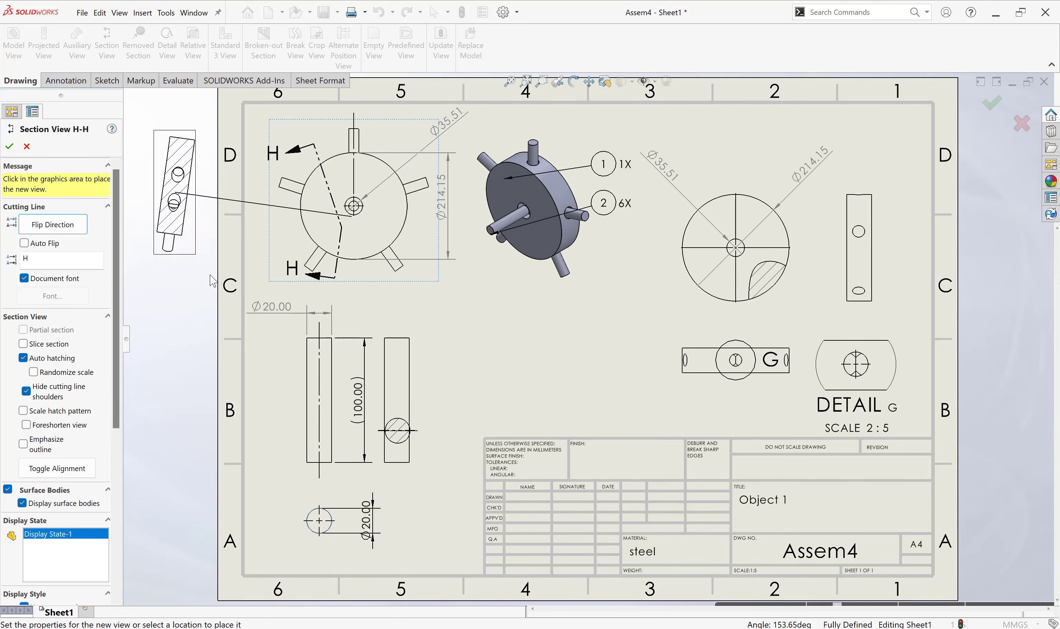
{"action": "scroll", "coordinate": [185, 301], "scroll_direction": "down", "scroll_amount": 5}
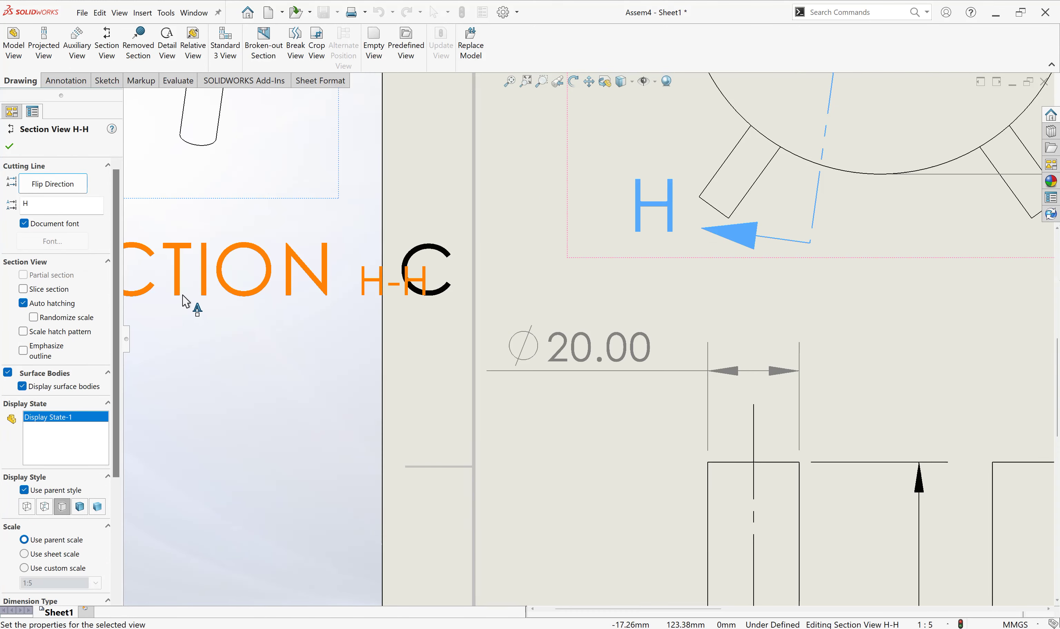
{"action": "scroll", "coordinate": [185, 301], "scroll_direction": "up", "scroll_amount": 4}
{"action": "scroll", "coordinate": [185, 301], "scroll_direction": "up", "scroll_amount": 1}
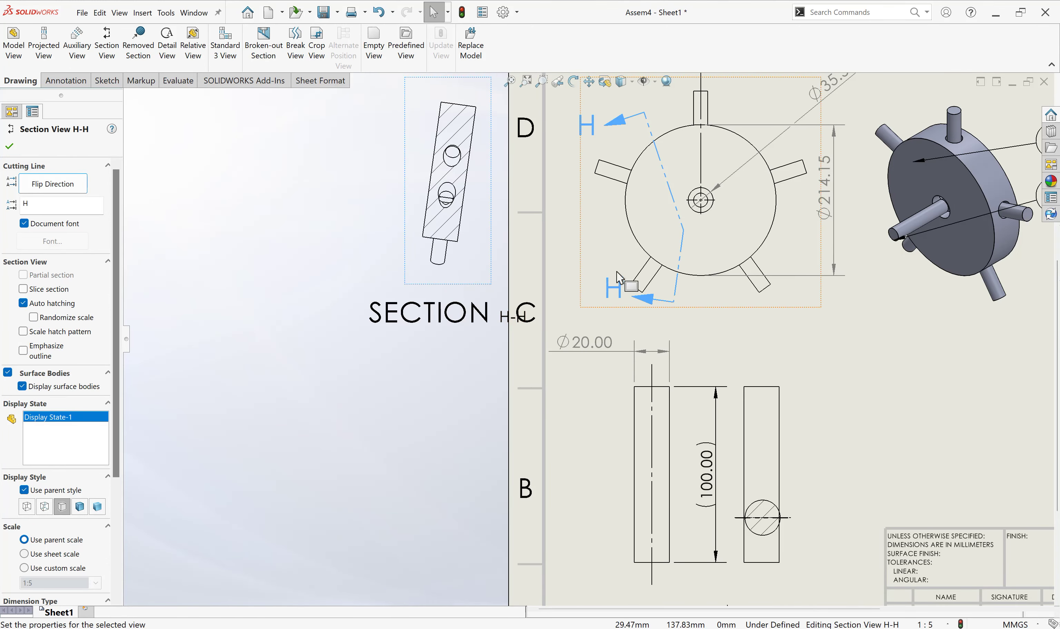
{"action": "scroll", "coordinate": [619, 275], "scroll_direction": "up", "scroll_amount": 2}
{"action": "scroll", "coordinate": [619, 274], "scroll_direction": "down", "scroll_amount": 1}
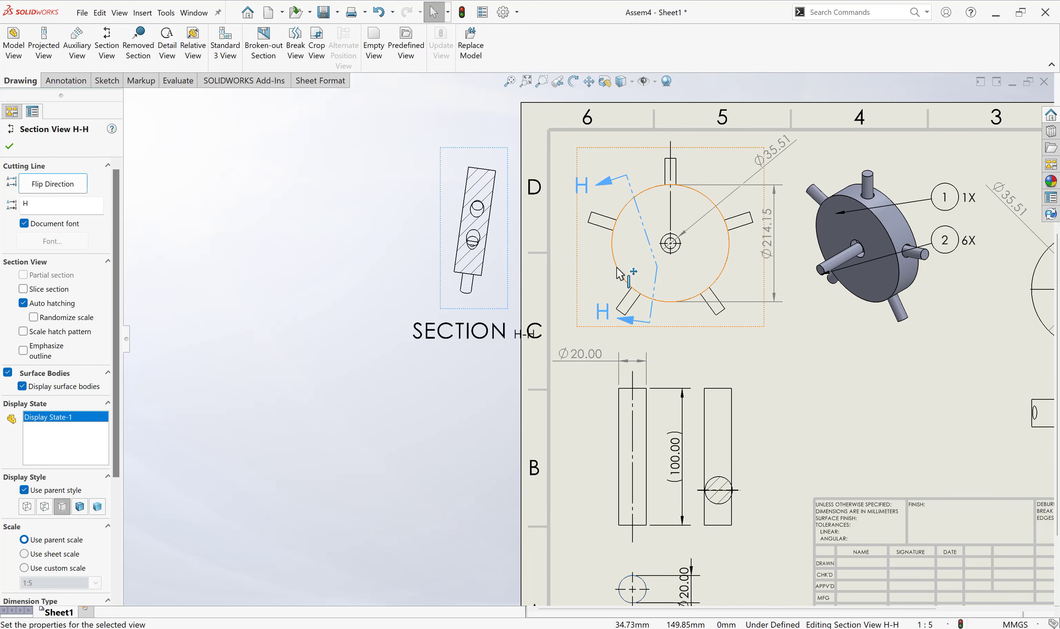
{"action": "right_click", "coordinate": [646, 232]}
Step: Delete the top-left drawing view together with section view H-H
{"action": "key", "text": "Escape"}
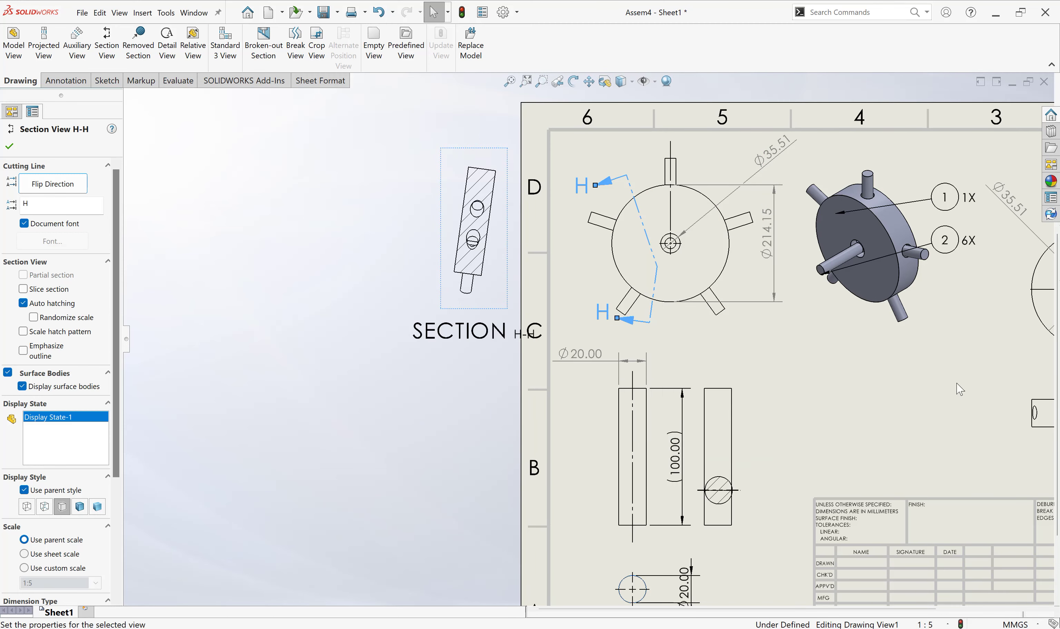
{"action": "left_click", "coordinate": [609, 185]}
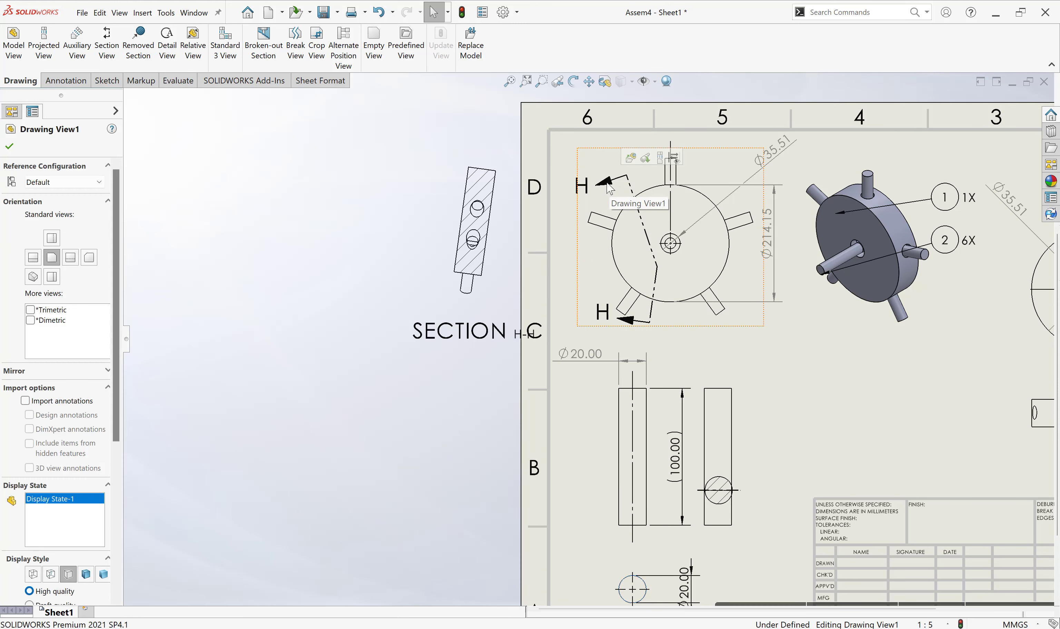
{"action": "left_click", "coordinate": [582, 187]}
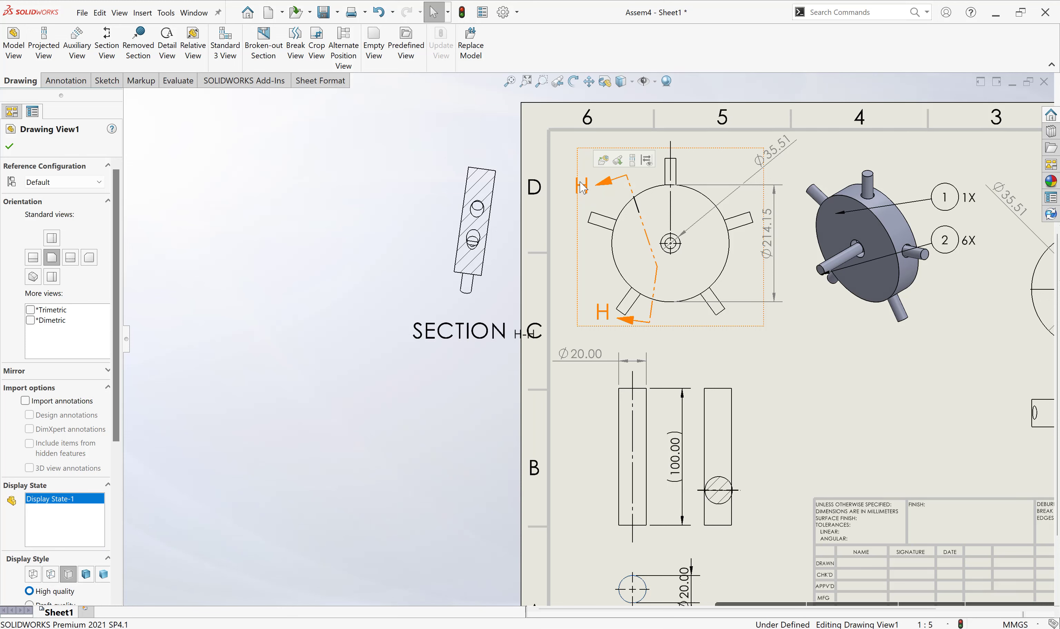
{"action": "key", "text": "Delete"}
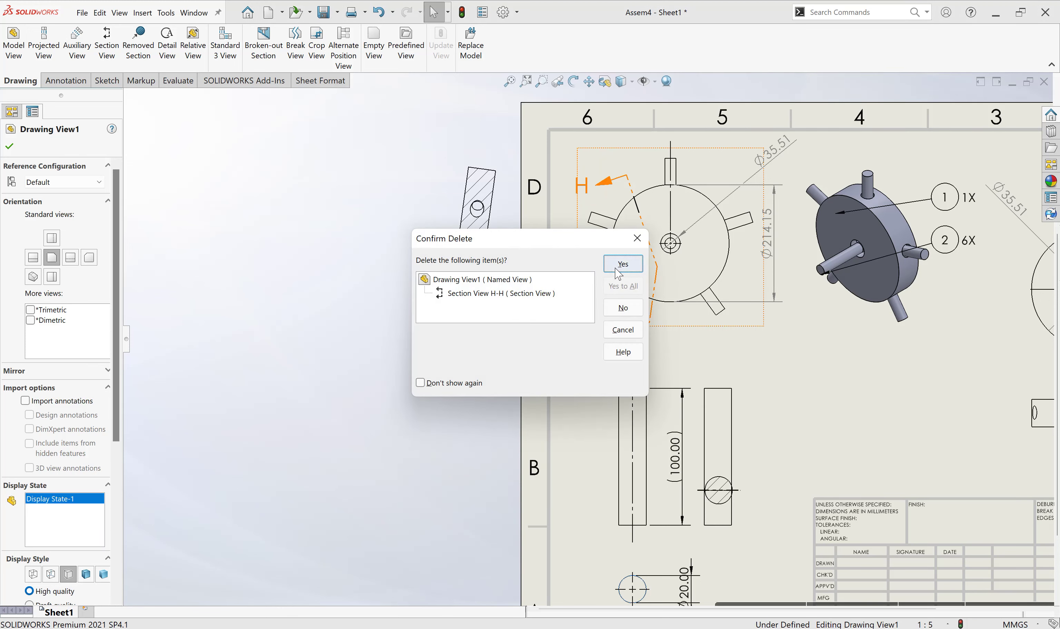
{"action": "left_click", "coordinate": [616, 269]}
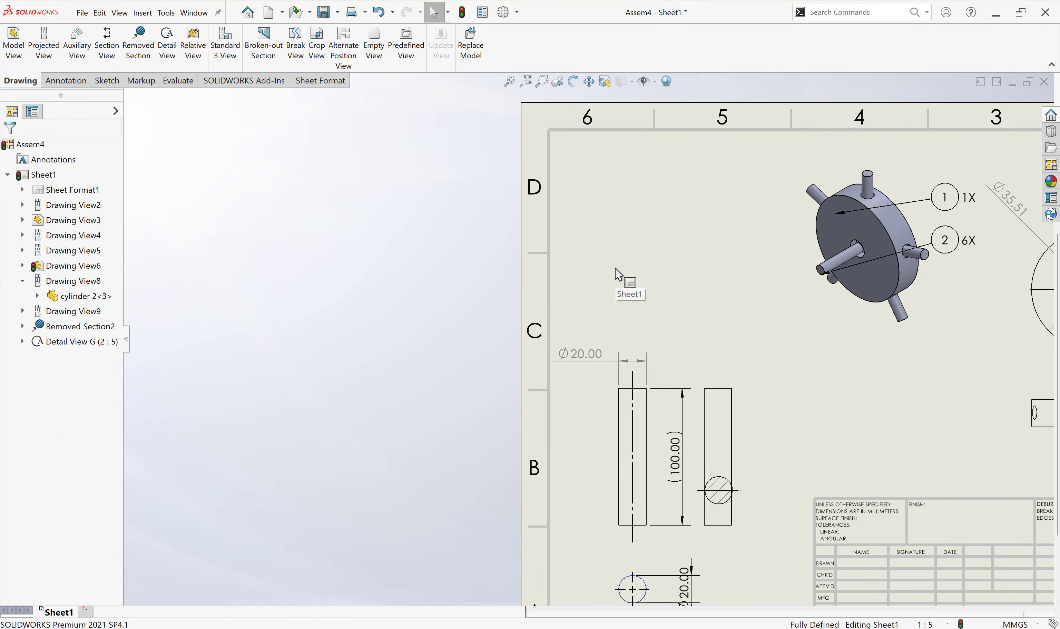
Step: Undo the view deletion, the section view H-H and its sketched cutting line
{"action": "scroll", "coordinate": [619, 274], "scroll_direction": "up", "scroll_amount": 1}
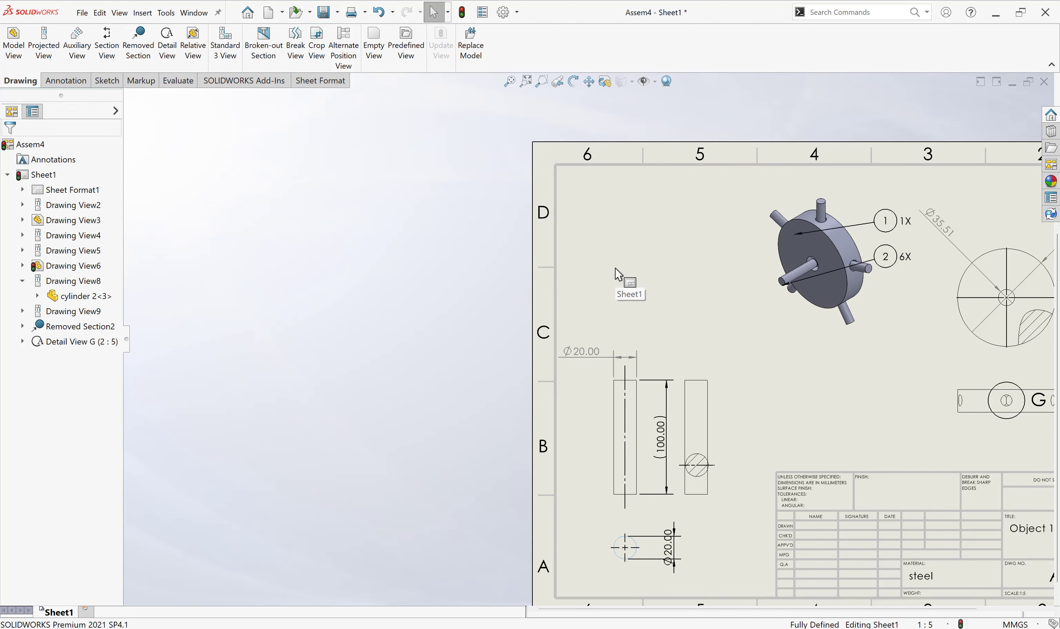
{"action": "left_click", "coordinate": [378, 12]}
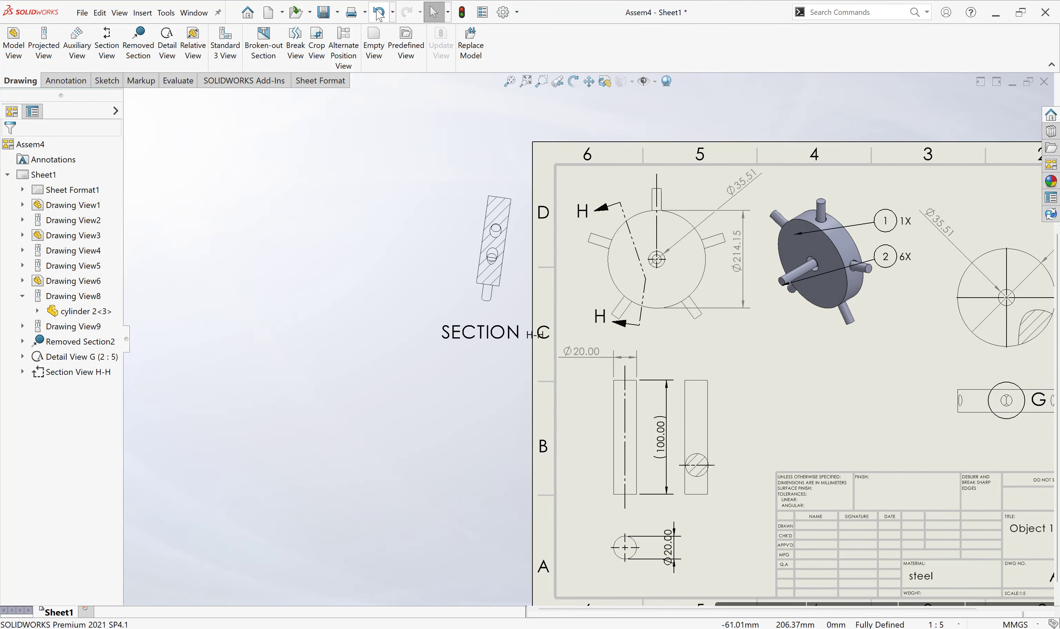
{"action": "left_click", "coordinate": [379, 13]}
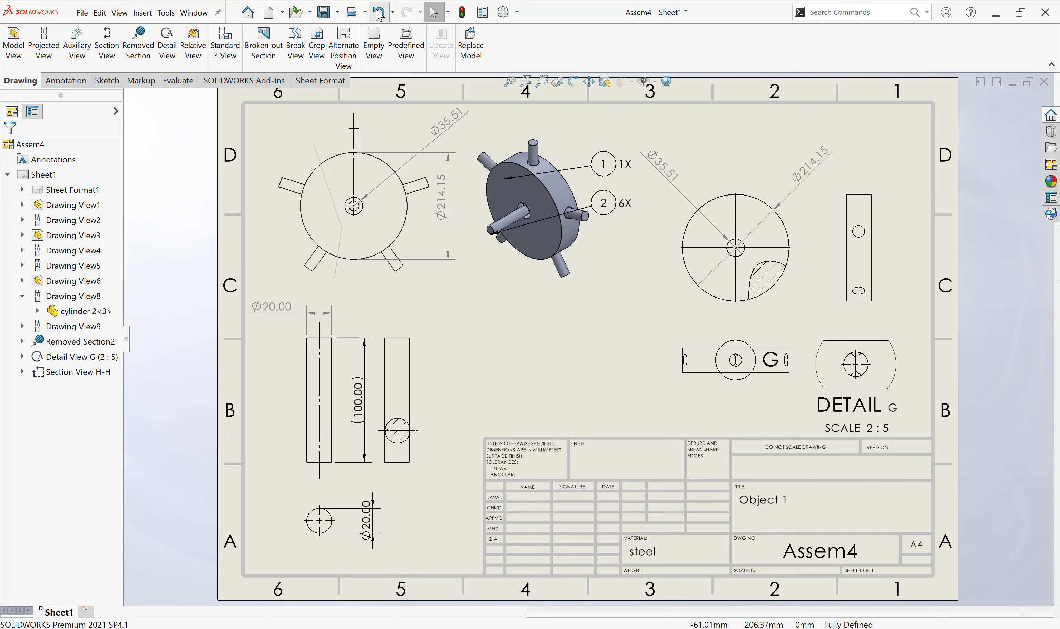
{"action": "left_click", "coordinate": [379, 13]}
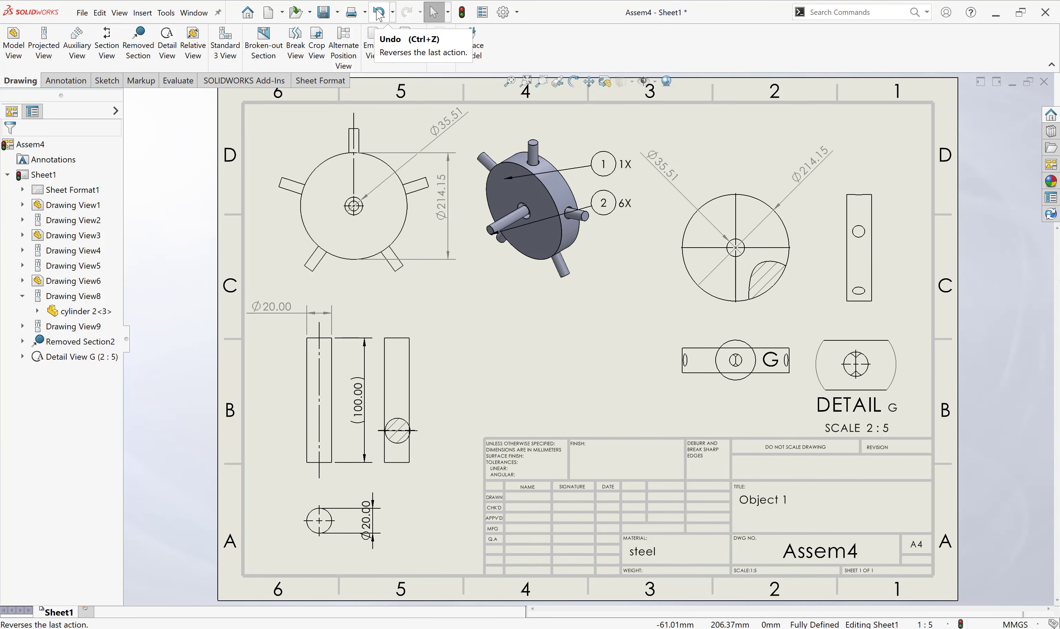
{"action": "left_click", "coordinate": [581, 363]}
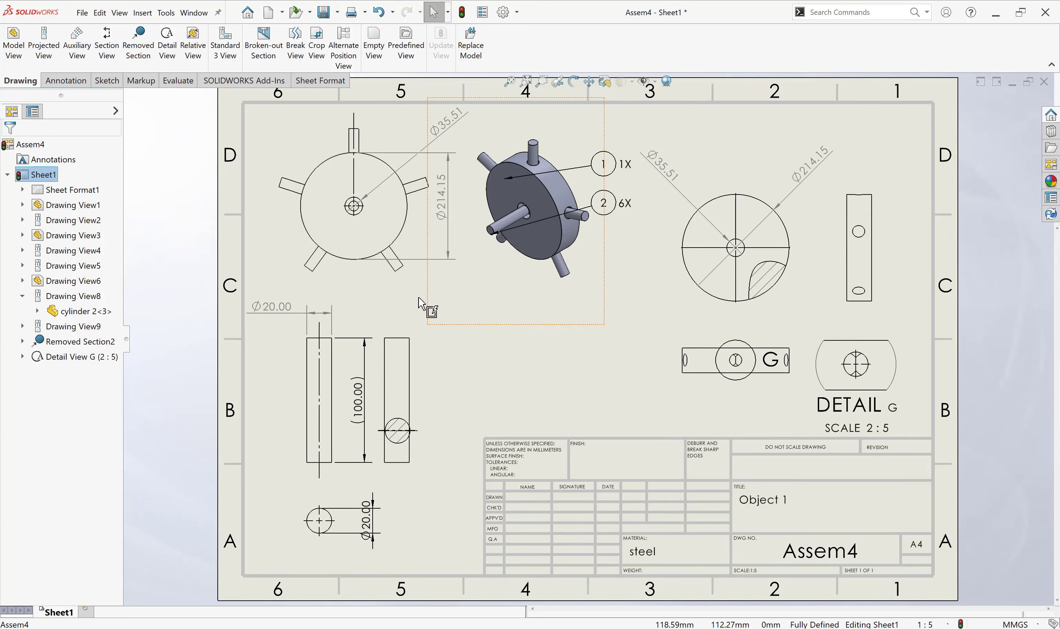
Step: Insert a bill of materials for isometric Drawing View2 and place it just below the sheet
{"action": "left_click", "coordinate": [64, 80]}
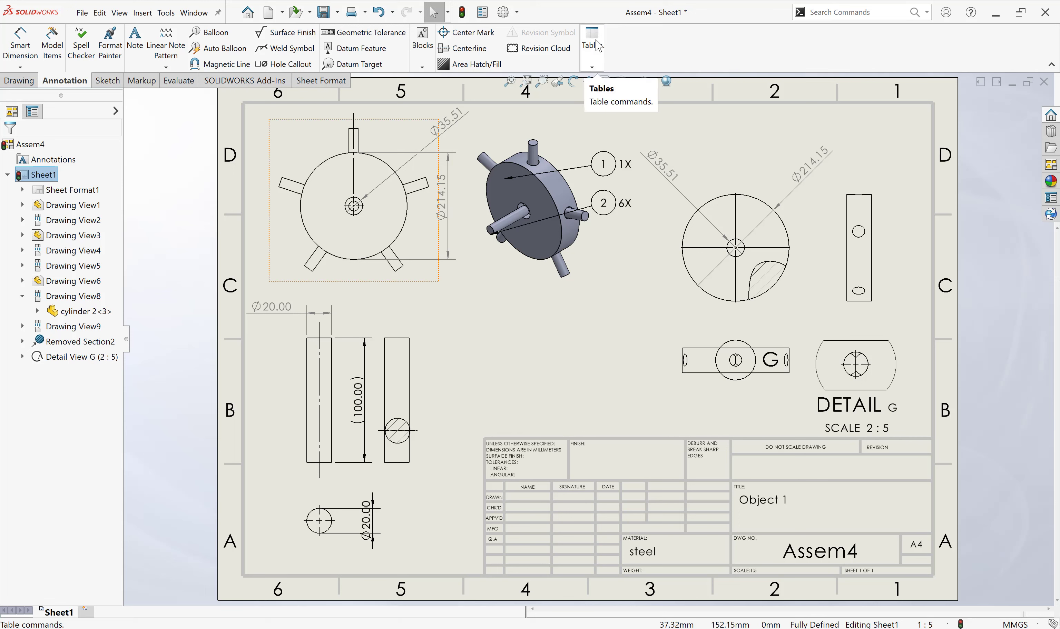
{"action": "left_click", "coordinate": [593, 68]}
{"action": "left_click", "coordinate": [614, 113]}
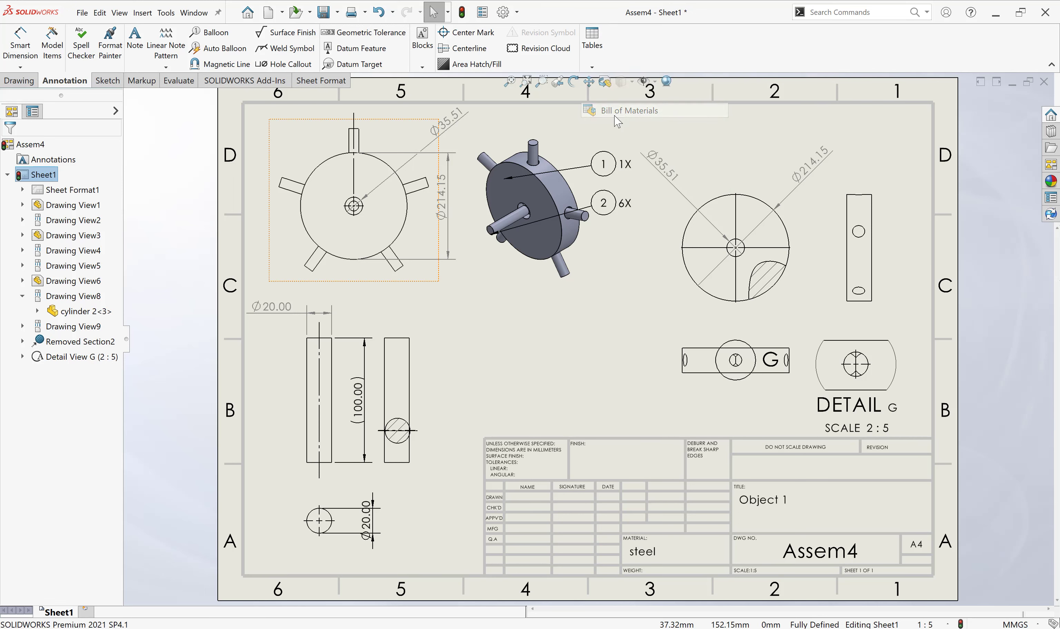
{"action": "left_click", "coordinate": [600, 283]}
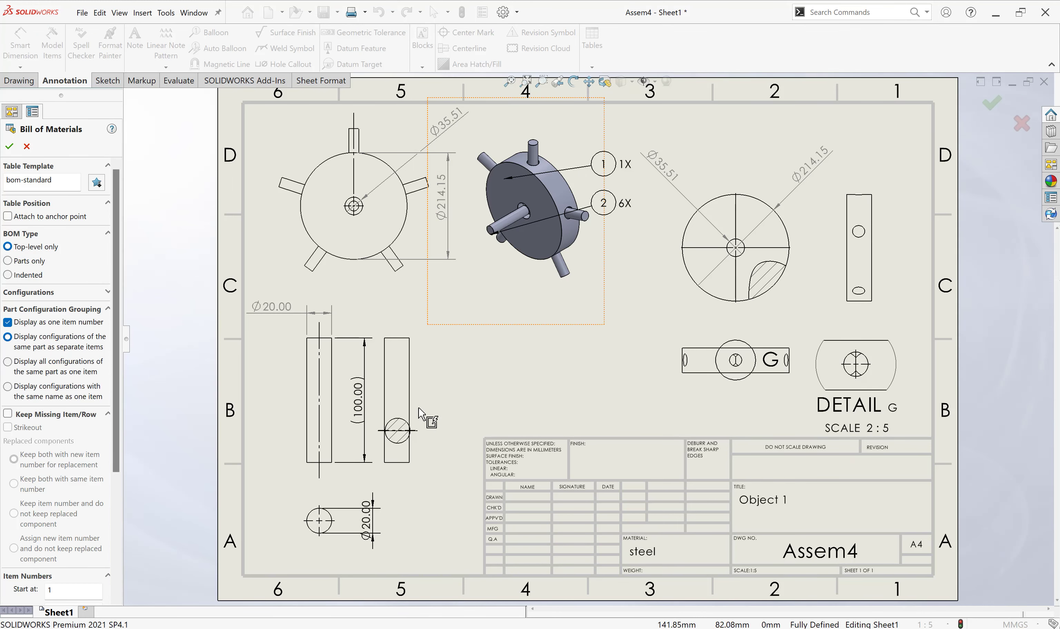
{"action": "left_click", "coordinate": [9, 147]}
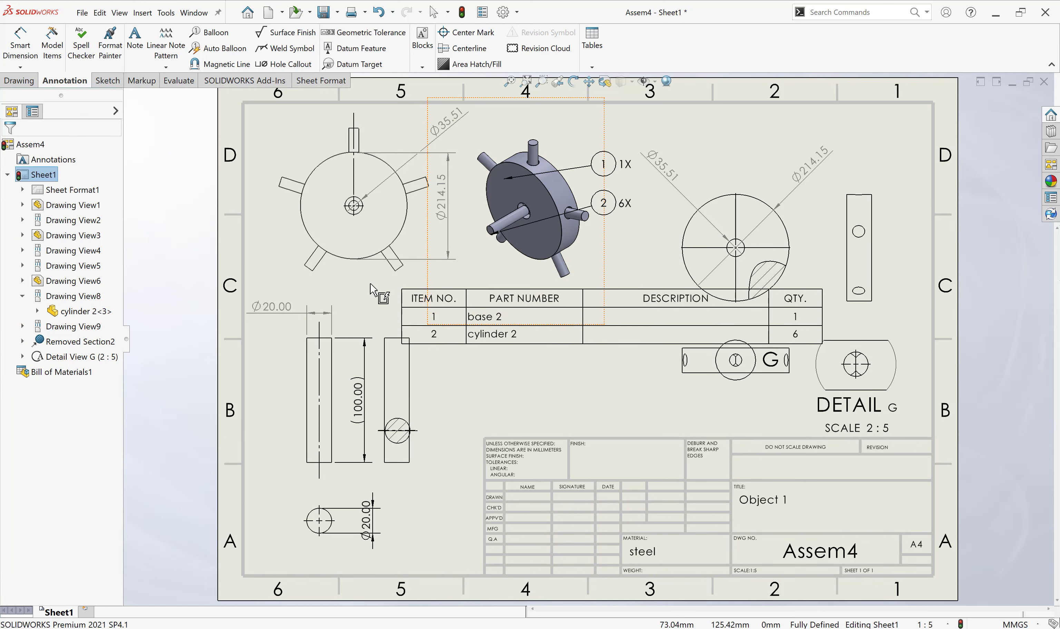
{"action": "left_click", "coordinate": [343, 285]}
{"action": "scroll", "coordinate": [505, 402], "scroll_direction": "down", "scroll_amount": 3}
{"action": "scroll", "coordinate": [505, 402], "scroll_direction": "up", "scroll_amount": 3}
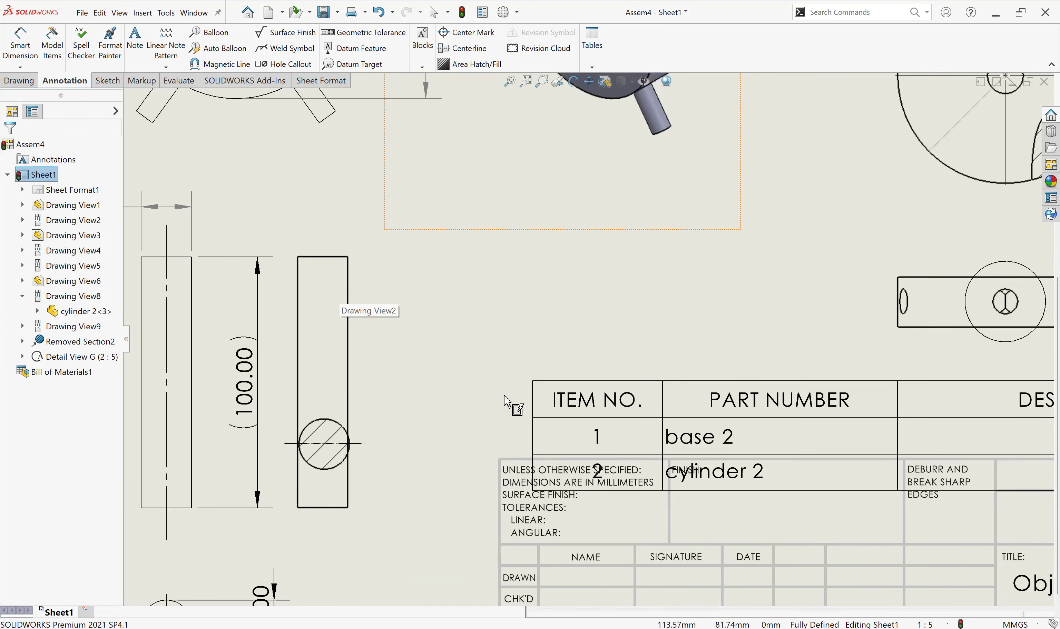
{"action": "scroll", "coordinate": [506, 402], "scroll_direction": "up", "scroll_amount": 2}
{"action": "scroll", "coordinate": [507, 403], "scroll_direction": "up", "scroll_amount": 2}
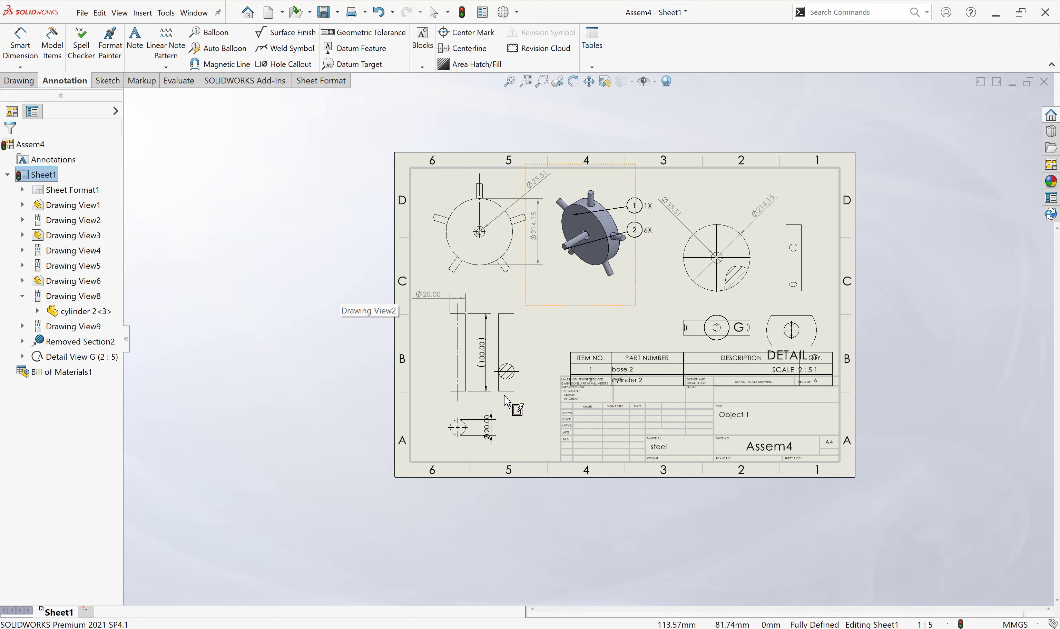
{"action": "left_click", "coordinate": [469, 497]}
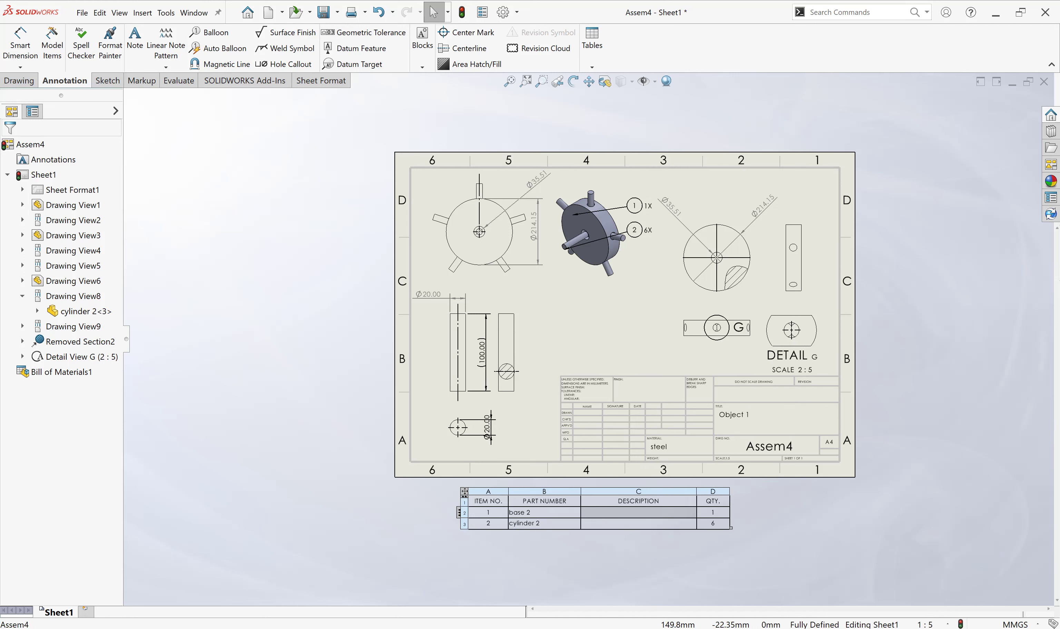
Step: Try editing the BOM Description cells, keep them linked, and select the cylinder 2 QTY cell
{"action": "double_click", "coordinate": [627, 513]}
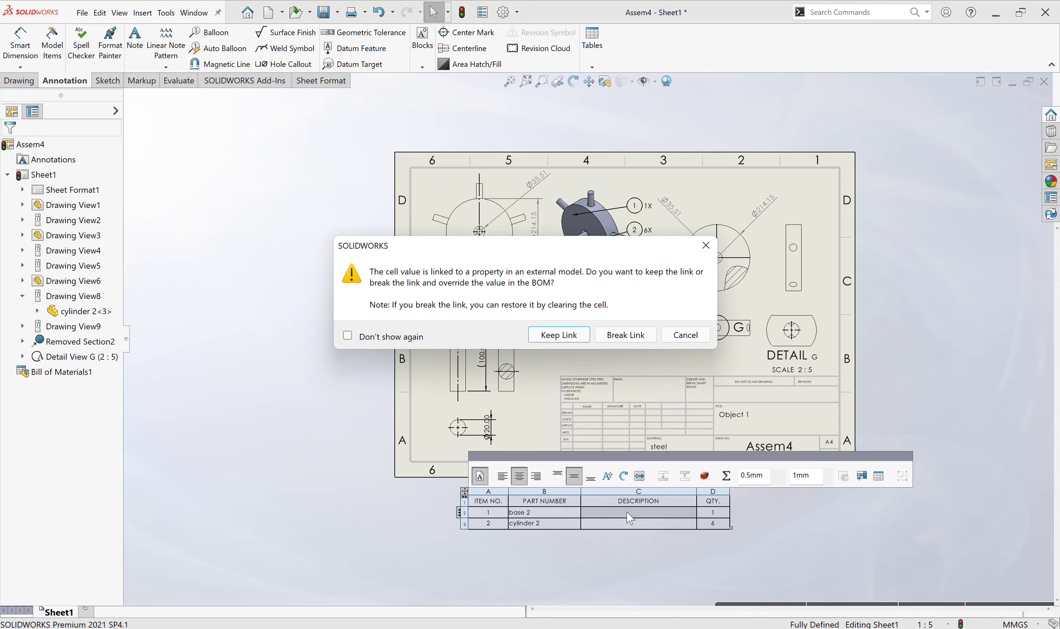
{"action": "left_click", "coordinate": [570, 343]}
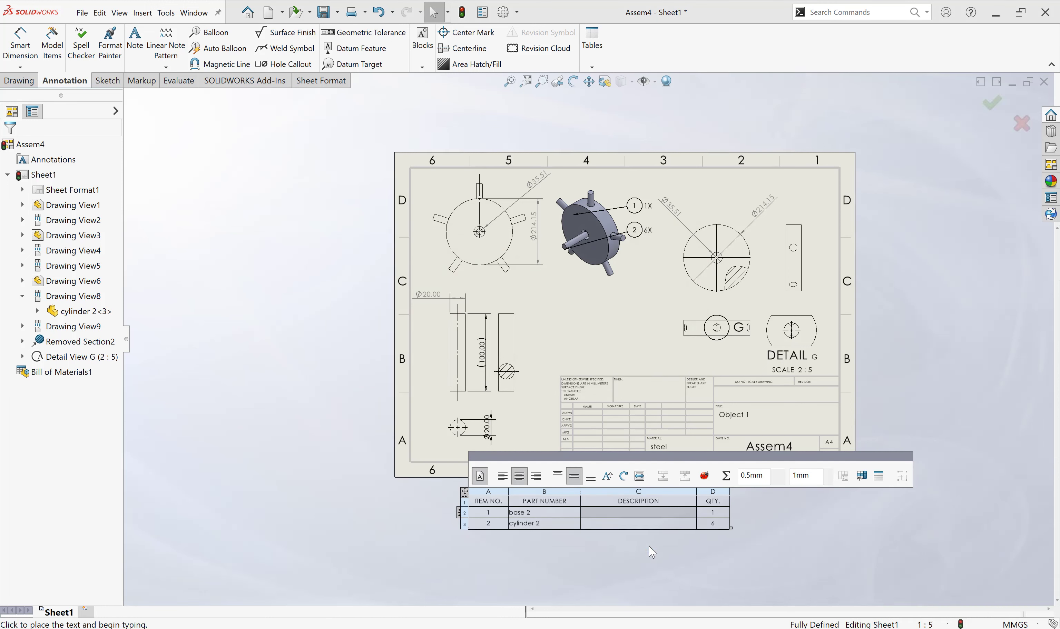
{"action": "left_click", "coordinate": [655, 557]}
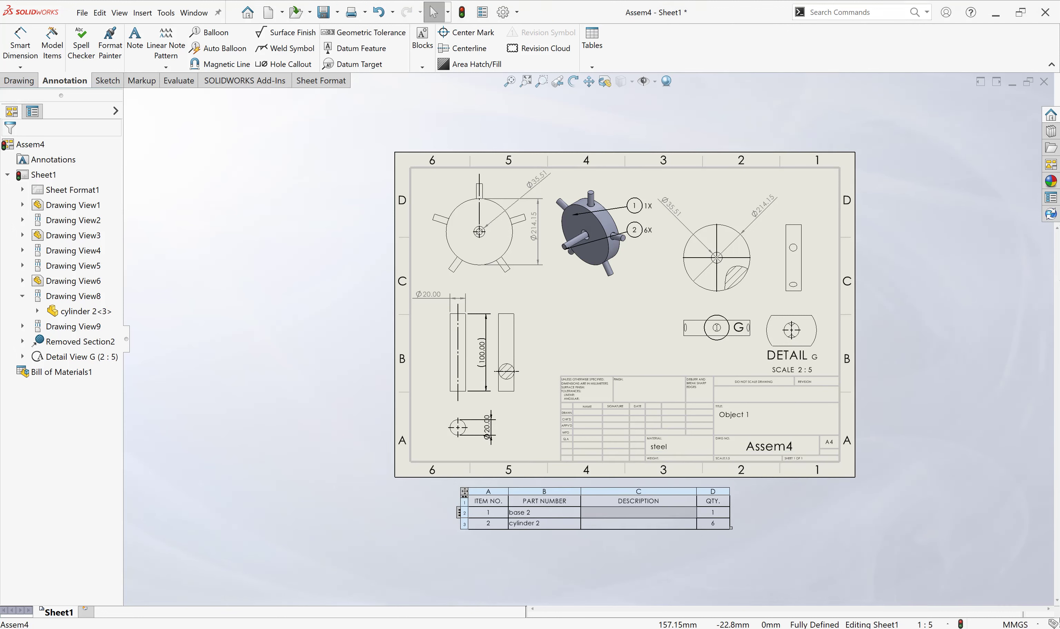
{"action": "double_click", "coordinate": [641, 517]}
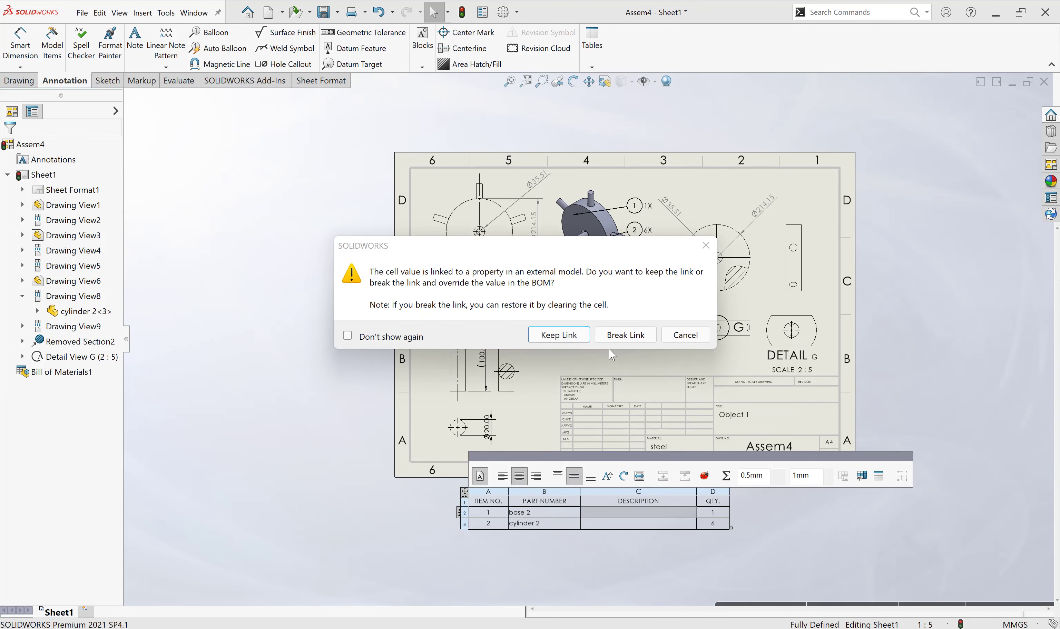
{"action": "left_click", "coordinate": [686, 336]}
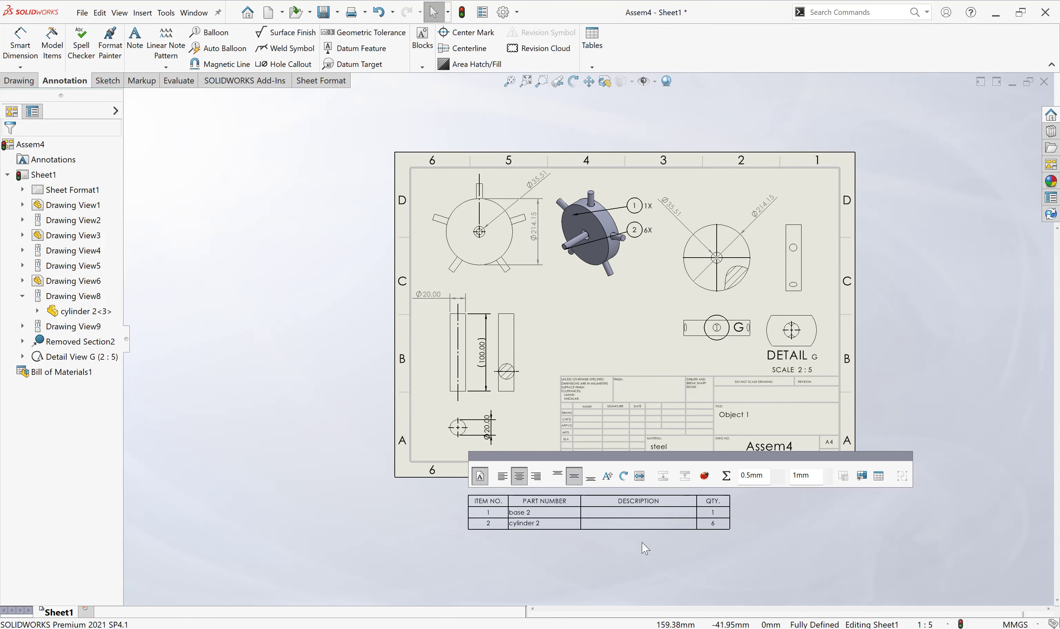
{"action": "left_click", "coordinate": [711, 522]}
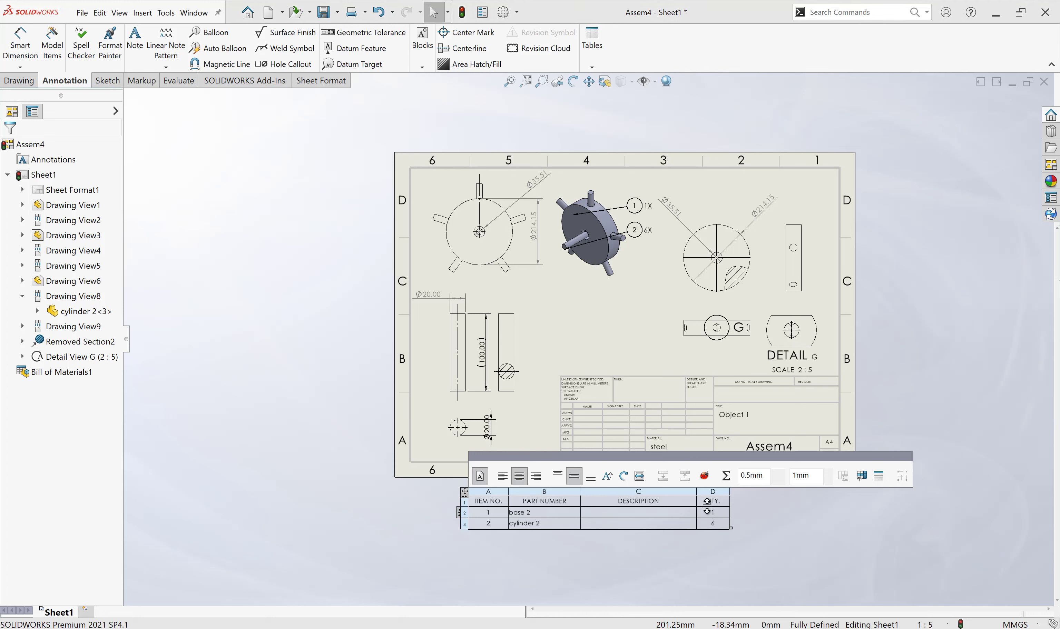
{"action": "key", "text": "Escape"}
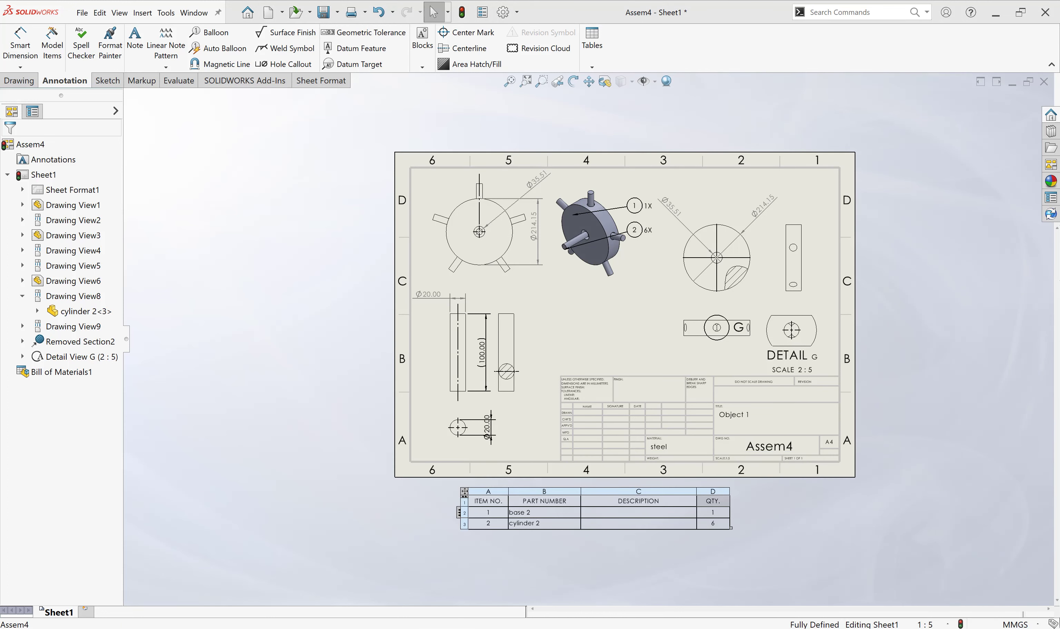
{"action": "left_click", "coordinate": [711, 527]}
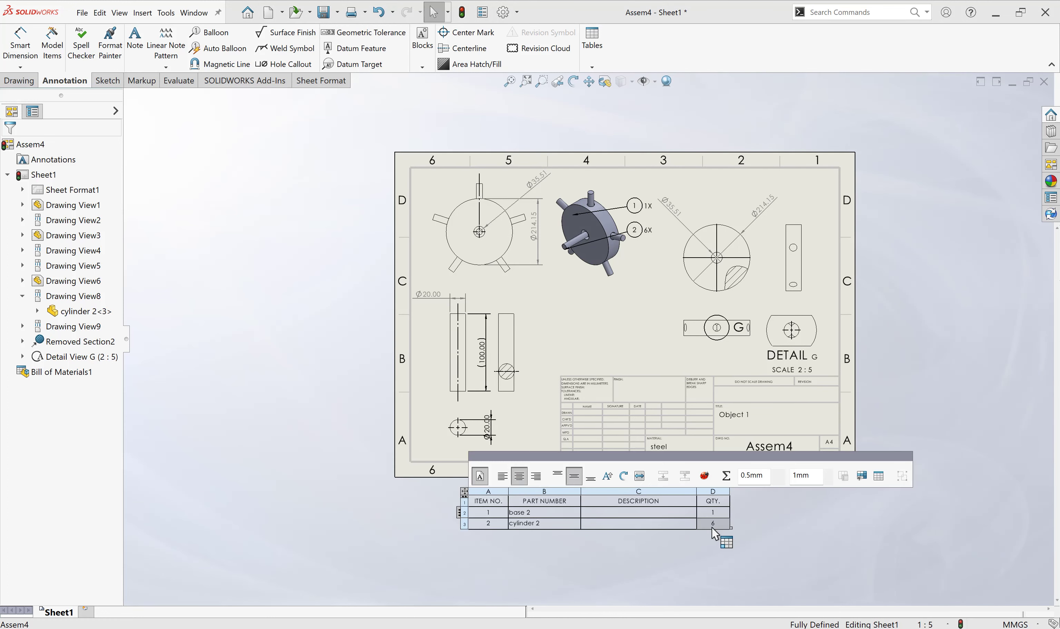
Step: Insert a COMPONENT REFERENCE column to the right of QTY in the bill of materials
{"action": "right_click", "coordinate": [712, 494]}
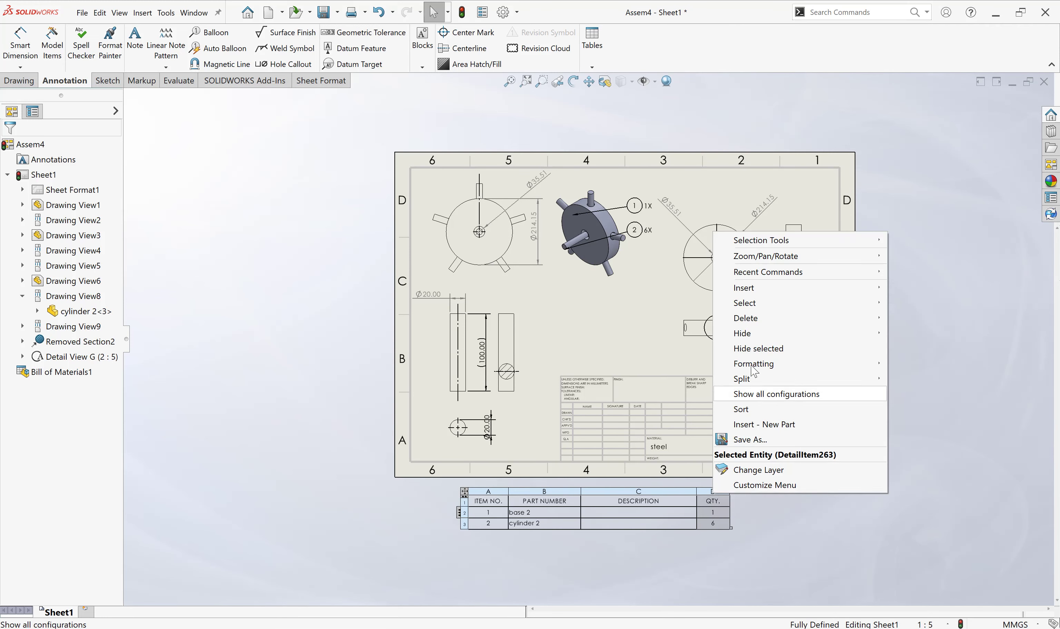
{"action": "mouse_move", "coordinate": [795, 287]}
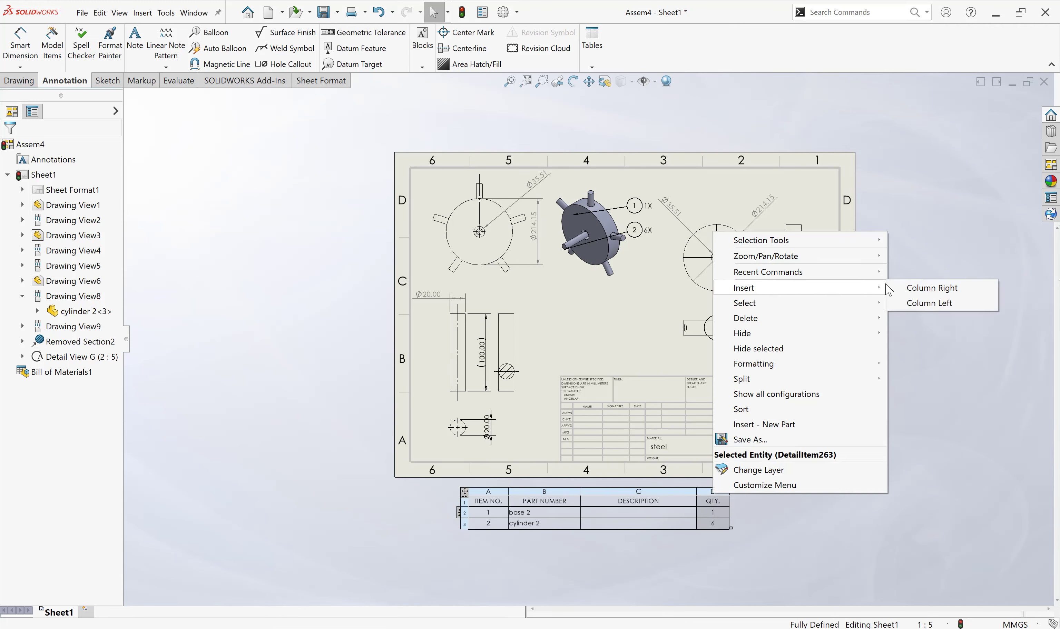
{"action": "left_click", "coordinate": [931, 288]}
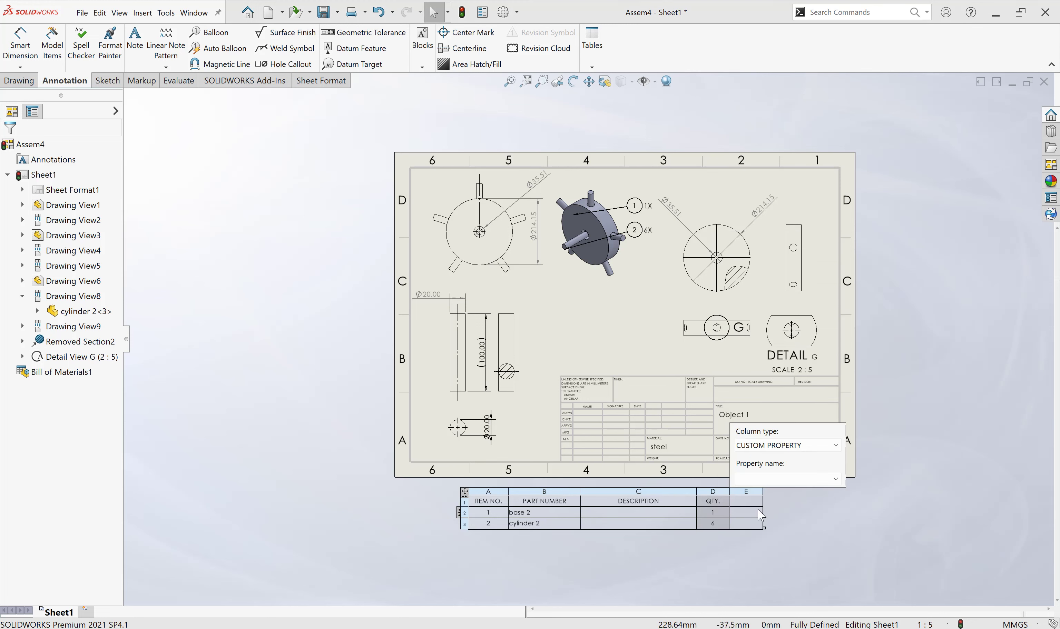
{"action": "left_click", "coordinate": [810, 447]}
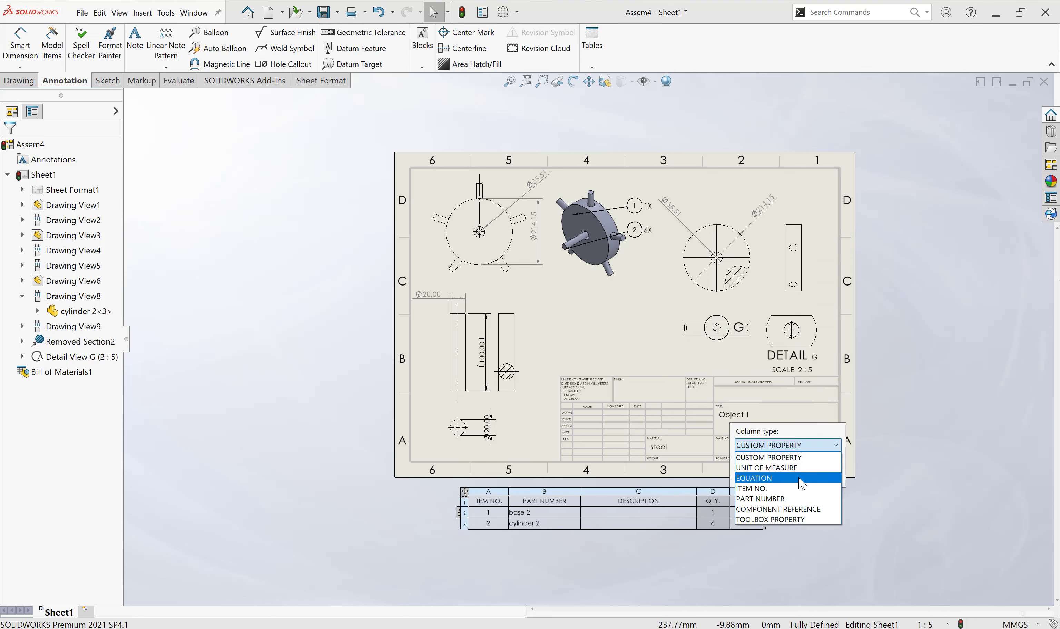
{"action": "left_click", "coordinate": [819, 513]}
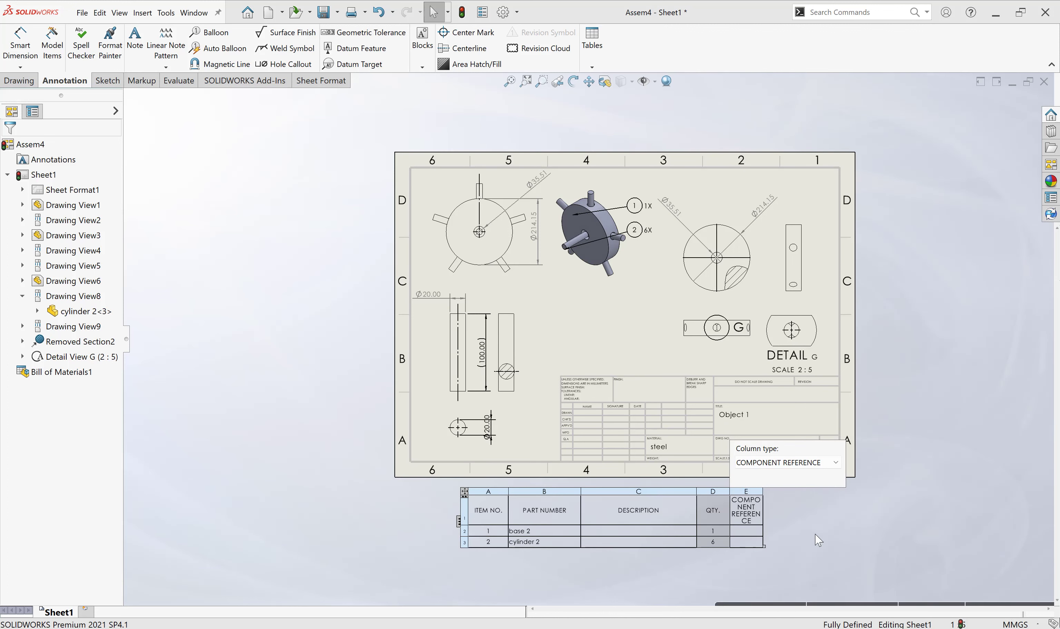
{"action": "left_click", "coordinate": [826, 492]}
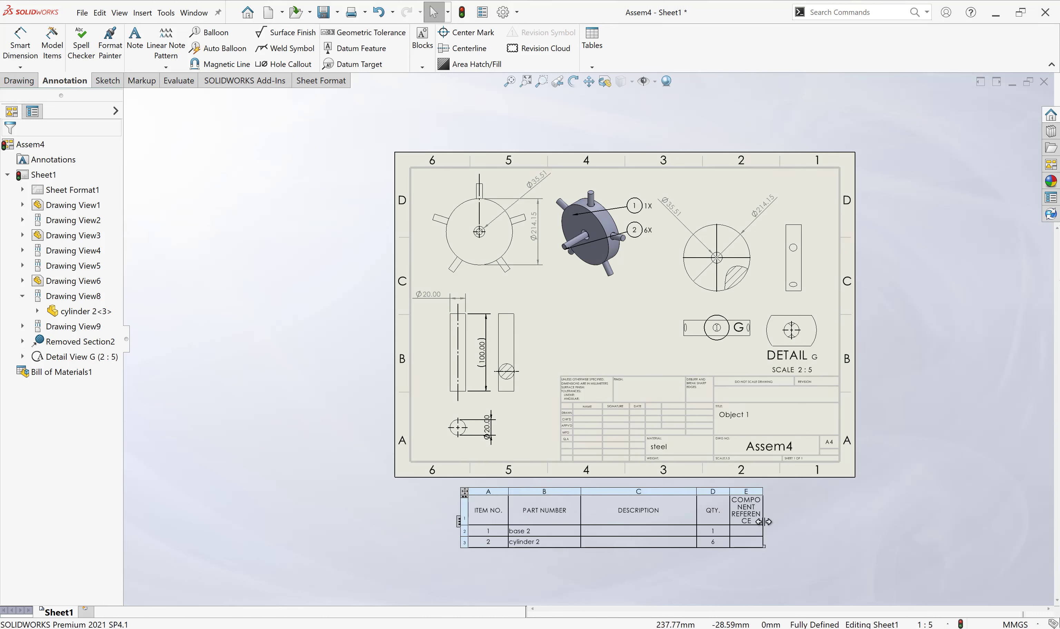
Step: Widen the Component Reference column so its header fits on two lines
{"action": "left_click_drag", "start_coordinate": [764, 523], "coordinate": [819, 522]}
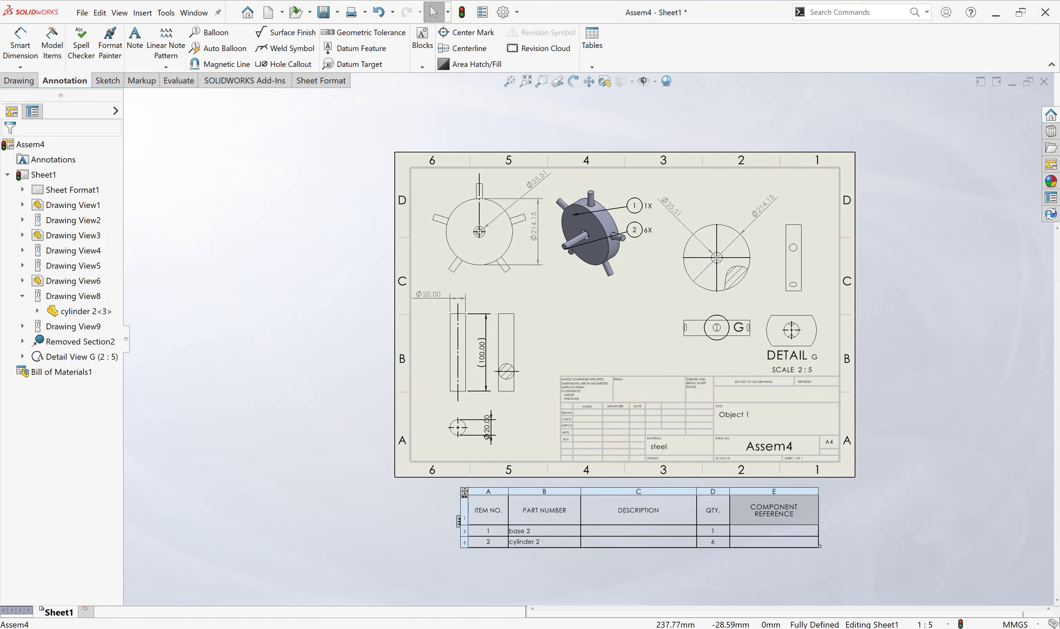
{"action": "left_click", "coordinate": [777, 537]}
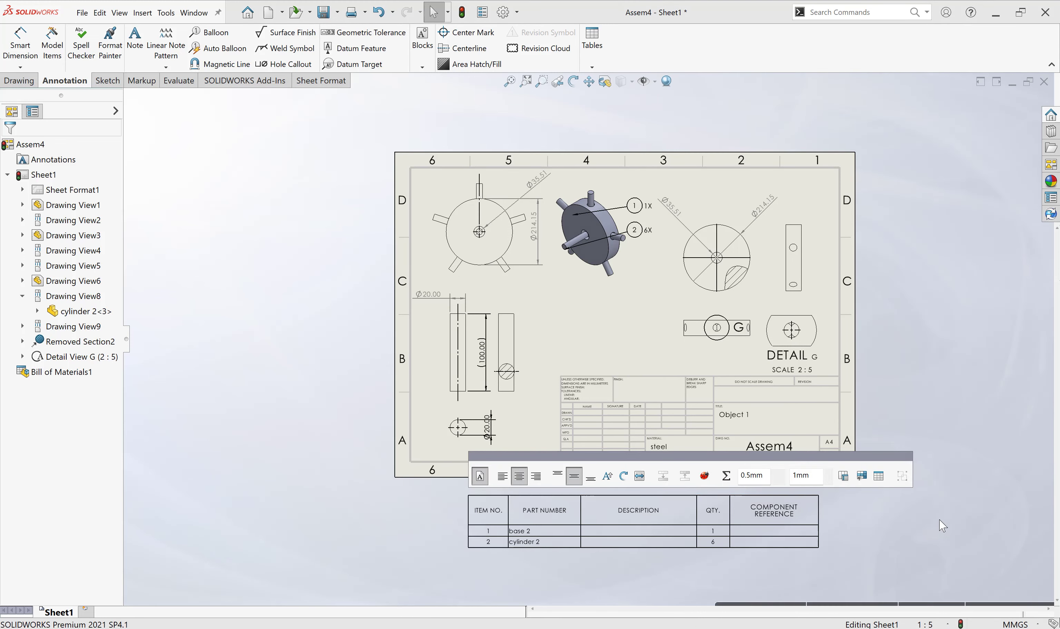
{"action": "left_click", "coordinate": [355, 508]}
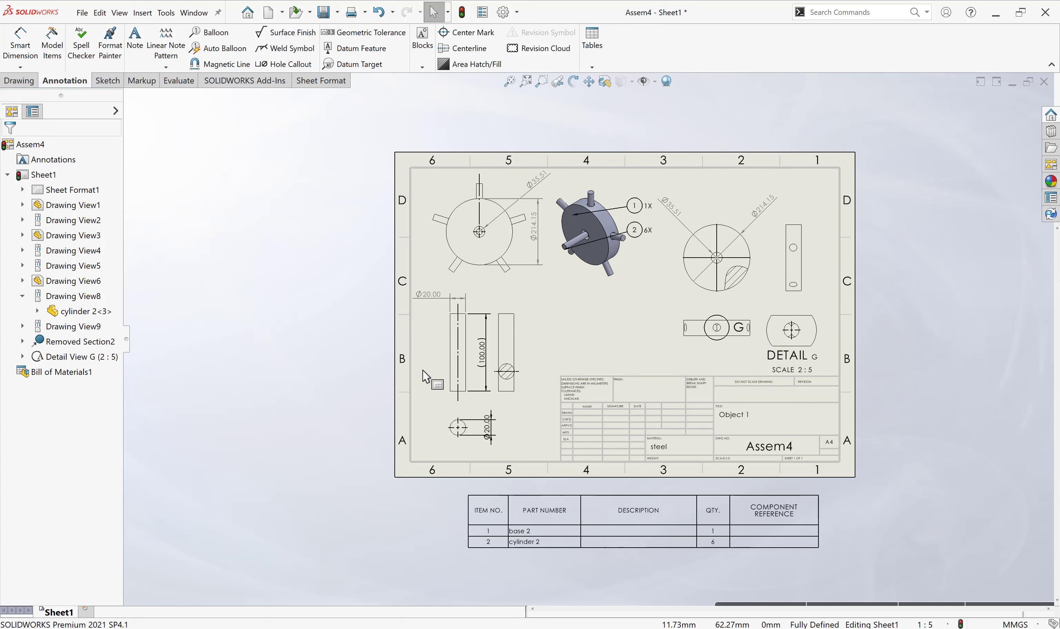
{"action": "left_click", "coordinate": [597, 47]}
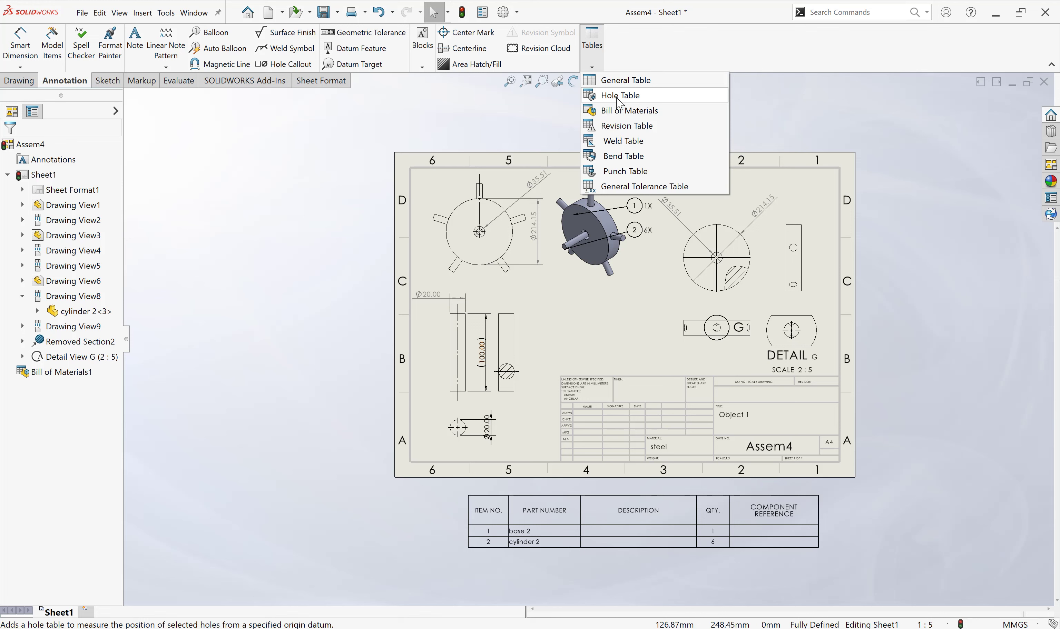
{"action": "left_click", "coordinate": [618, 102]}
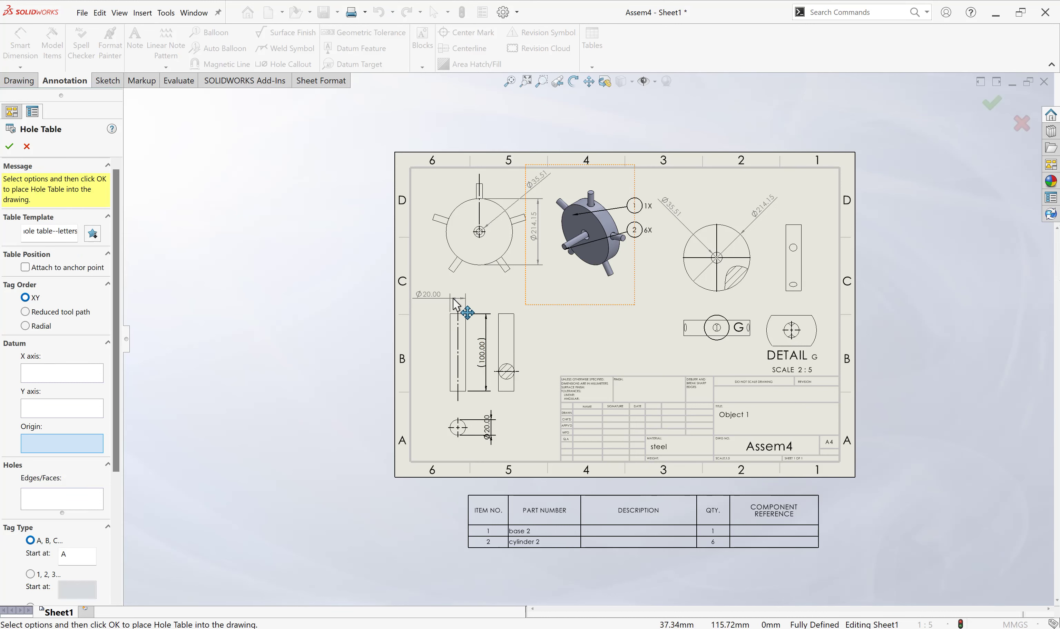
{"action": "left_click", "coordinate": [480, 233]}
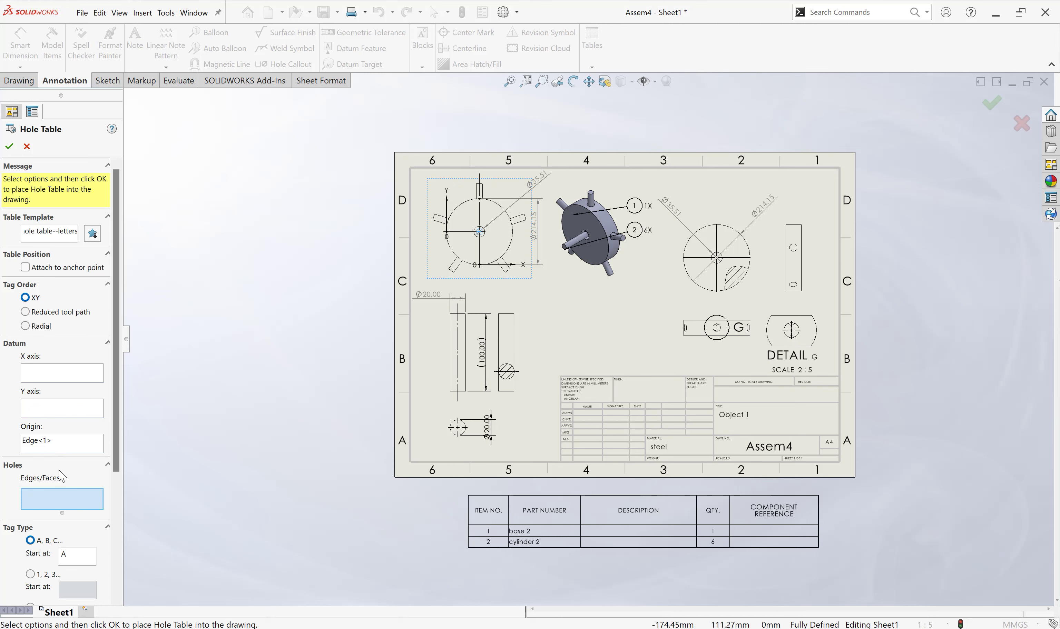
{"action": "left_click", "coordinate": [501, 262]}
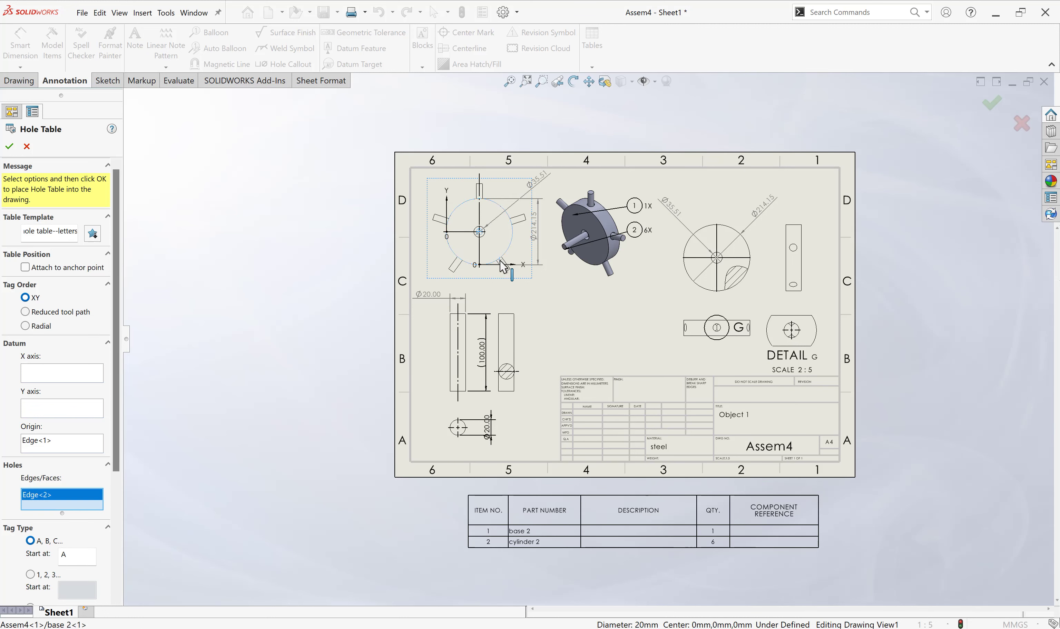
{"action": "left_click", "coordinate": [9, 147]}
{"action": "left_click_drag", "start_coordinate": [357, 498], "coordinate": [225, 508]}
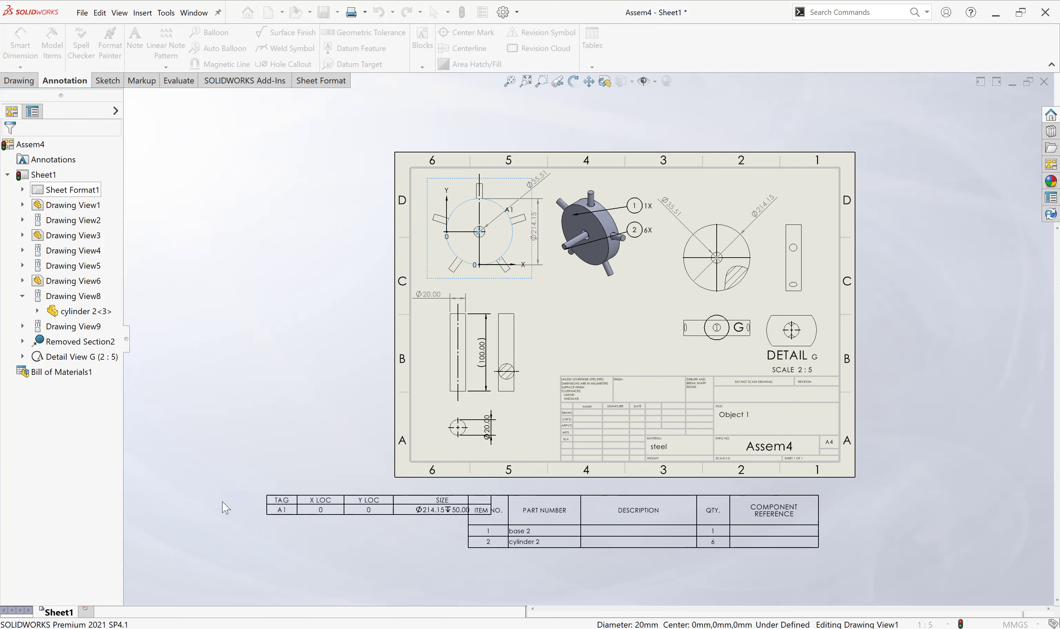
{"action": "left_click", "coordinate": [420, 491]}
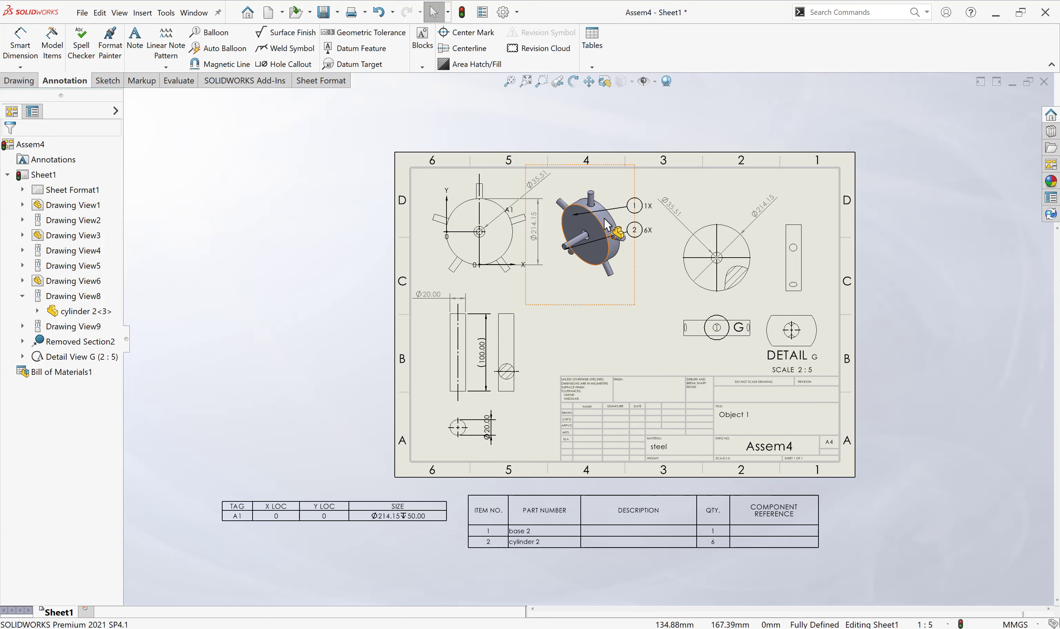
{"action": "mouse_move", "coordinate": [340, 505]}
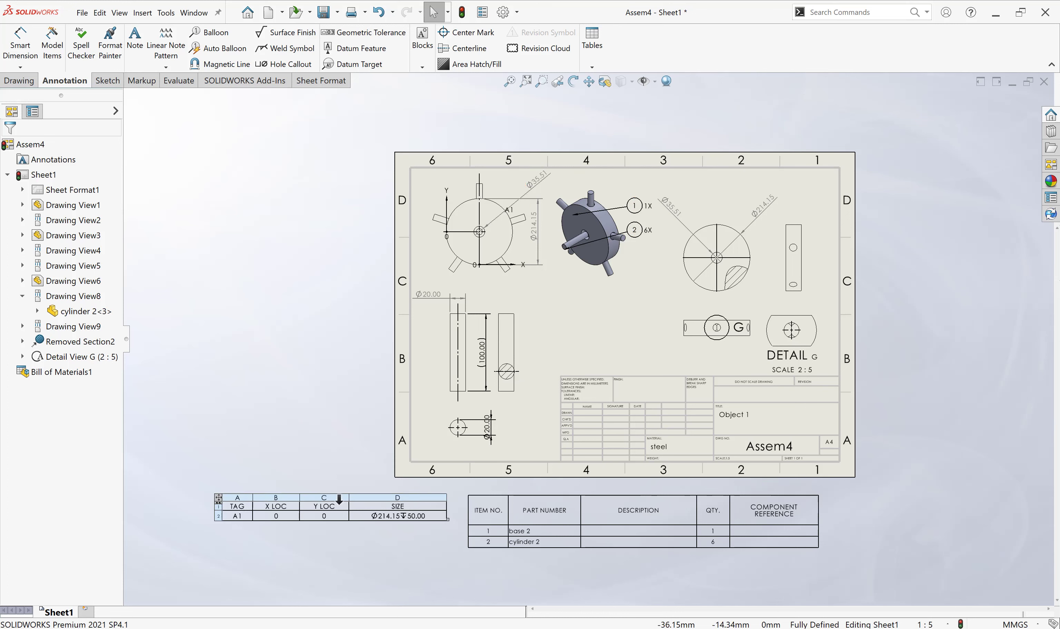
{"action": "left_click", "coordinate": [339, 501]}
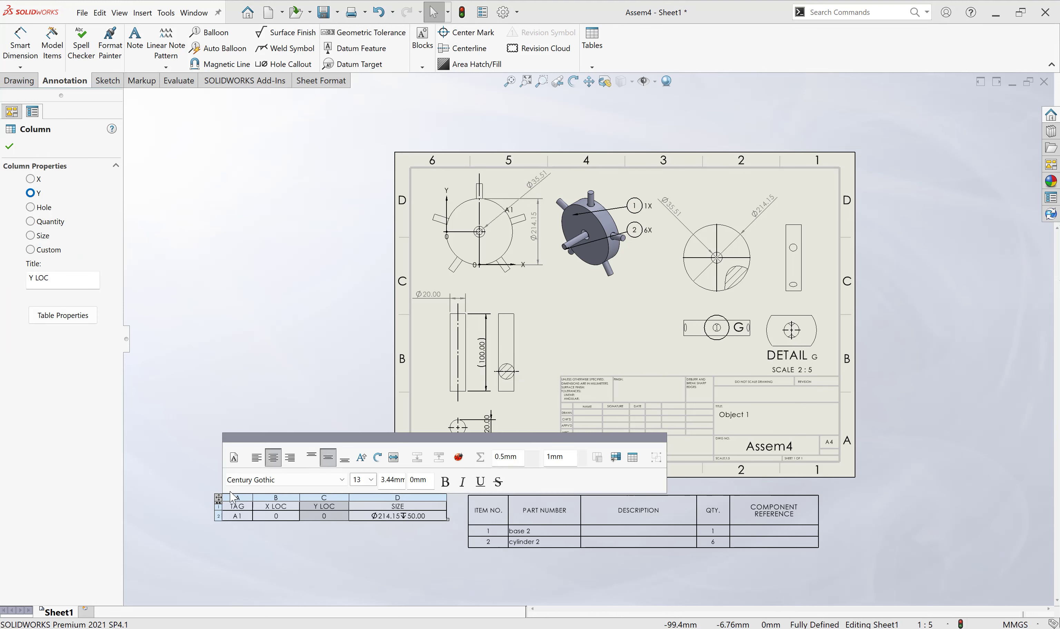
{"action": "left_click", "coordinate": [218, 502]}
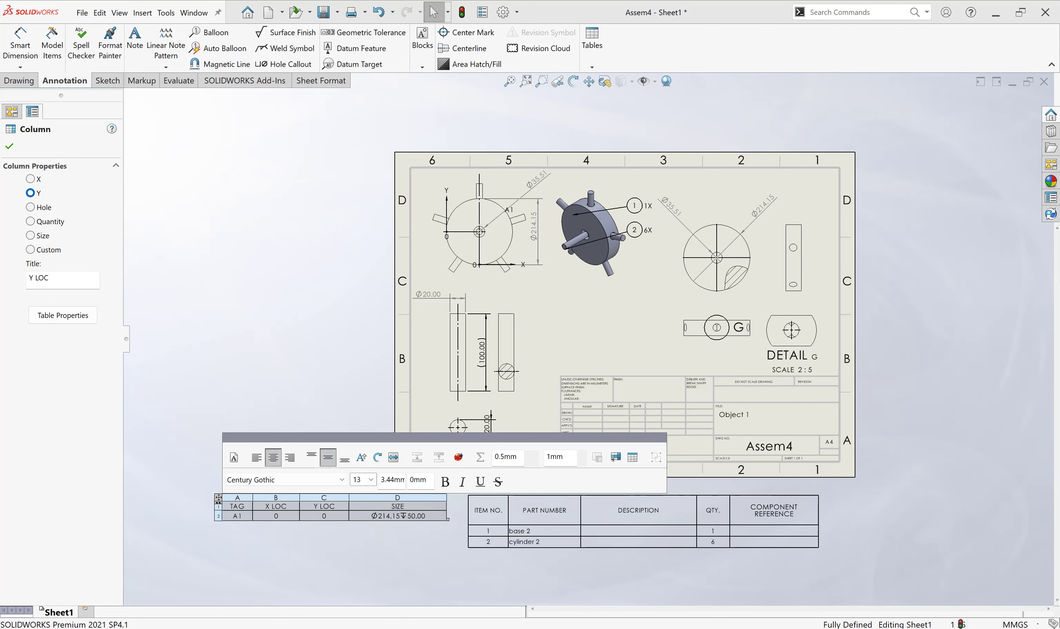
{"action": "key", "text": "Delete"}
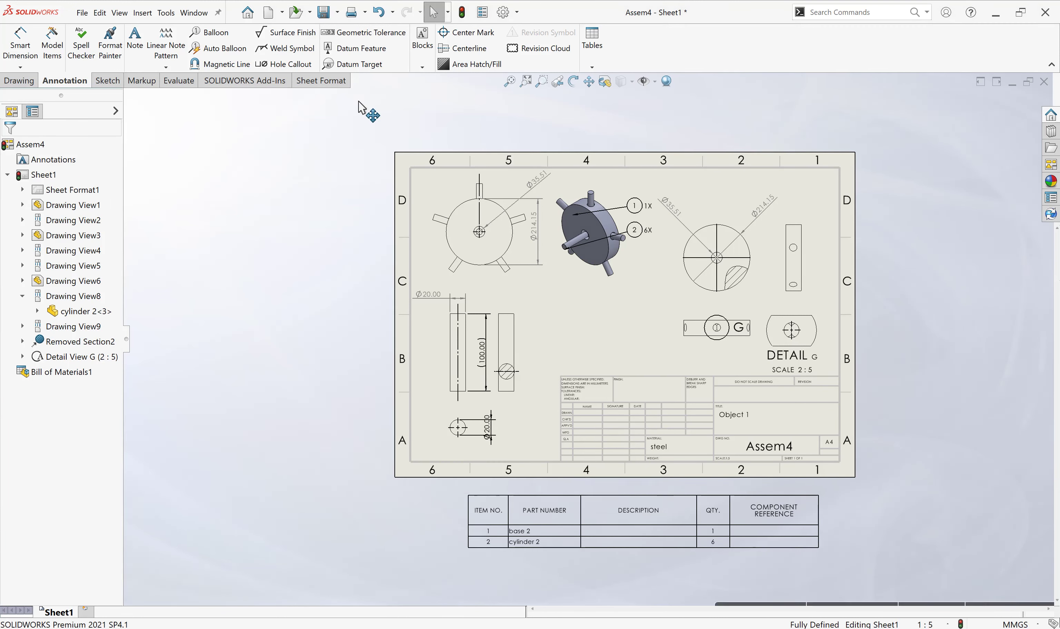
Step: Create a hole table for the front view's holes and place it at lower left
{"action": "left_click", "coordinate": [592, 65]}
{"action": "left_click", "coordinate": [619, 96]}
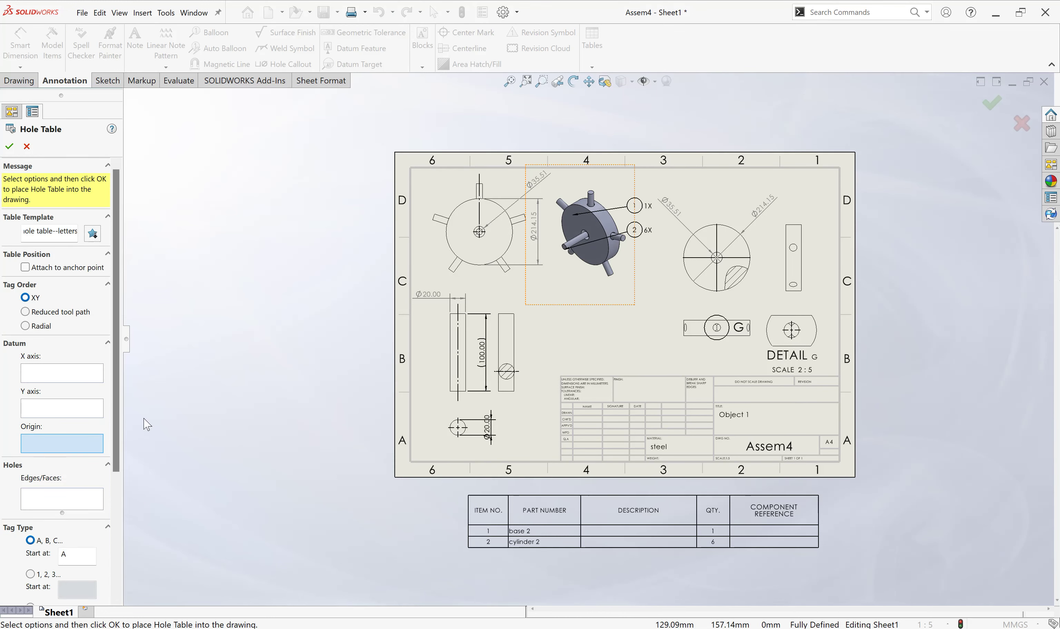
{"action": "left_click", "coordinate": [480, 232]}
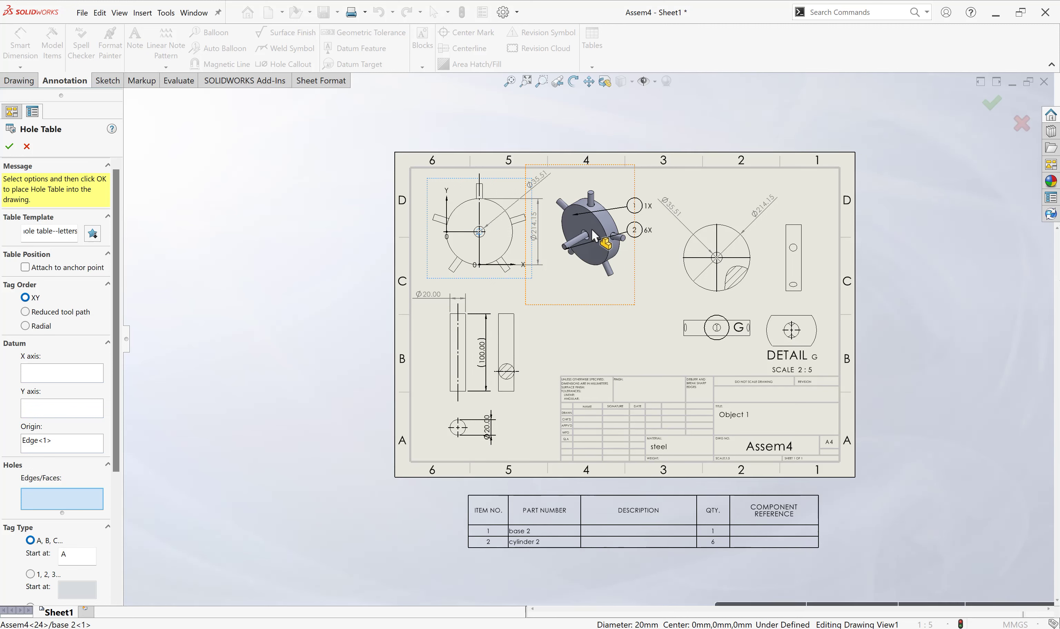
{"action": "left_click", "coordinate": [513, 230]}
{"action": "left_click", "coordinate": [495, 241]}
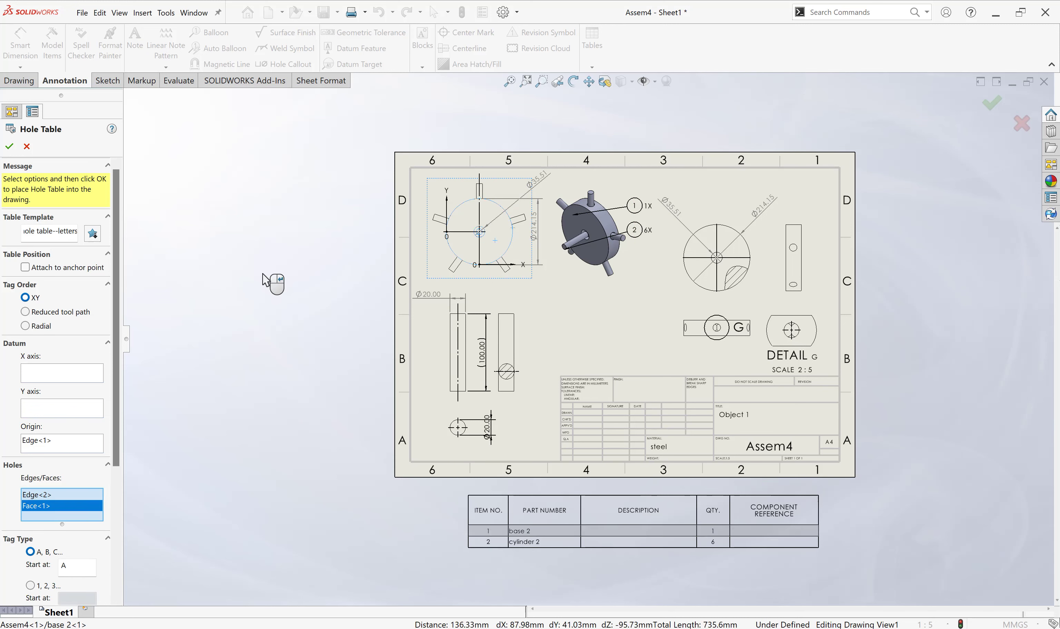
{"action": "left_click", "coordinate": [9, 146]}
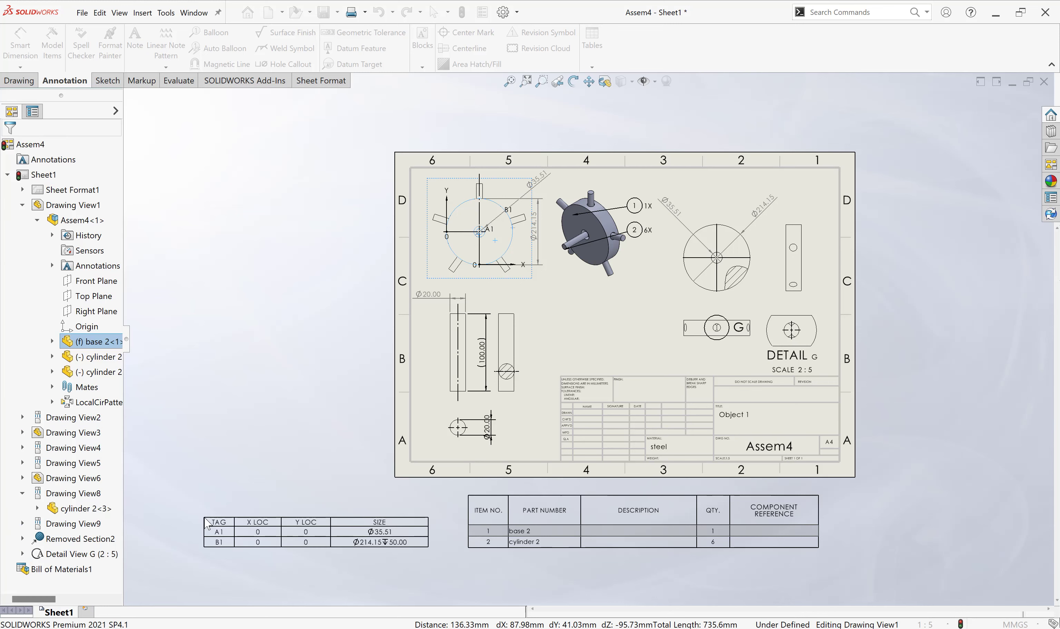
{"action": "left_click", "coordinate": [218, 510]}
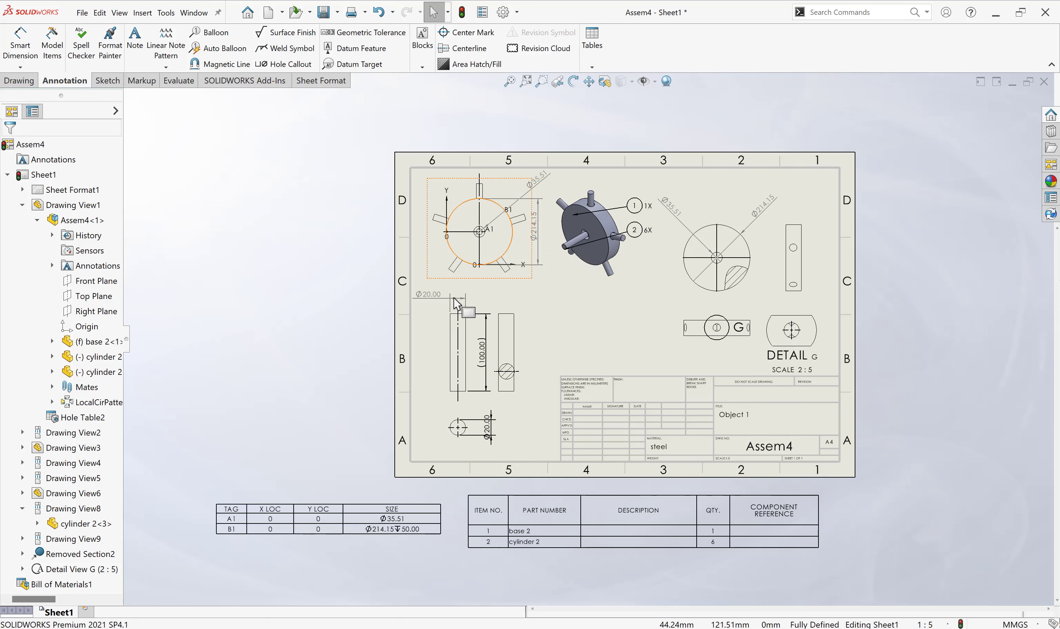
Step: Select and deselect the new hole table and the shaded 3D view
{"action": "left_click", "coordinate": [318, 513]}
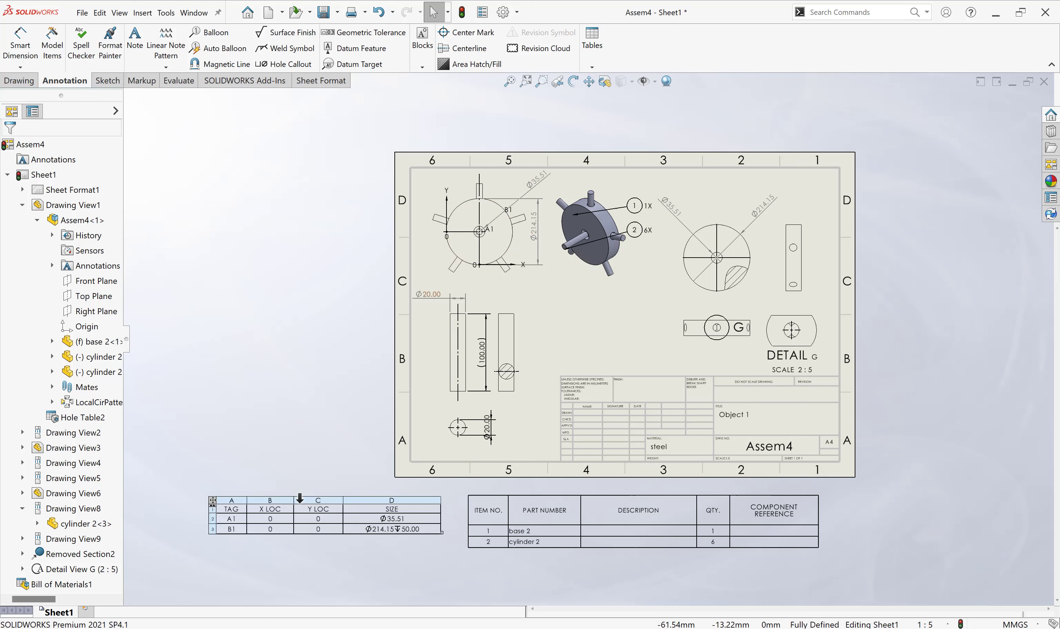
{"action": "left_click", "coordinate": [336, 582]}
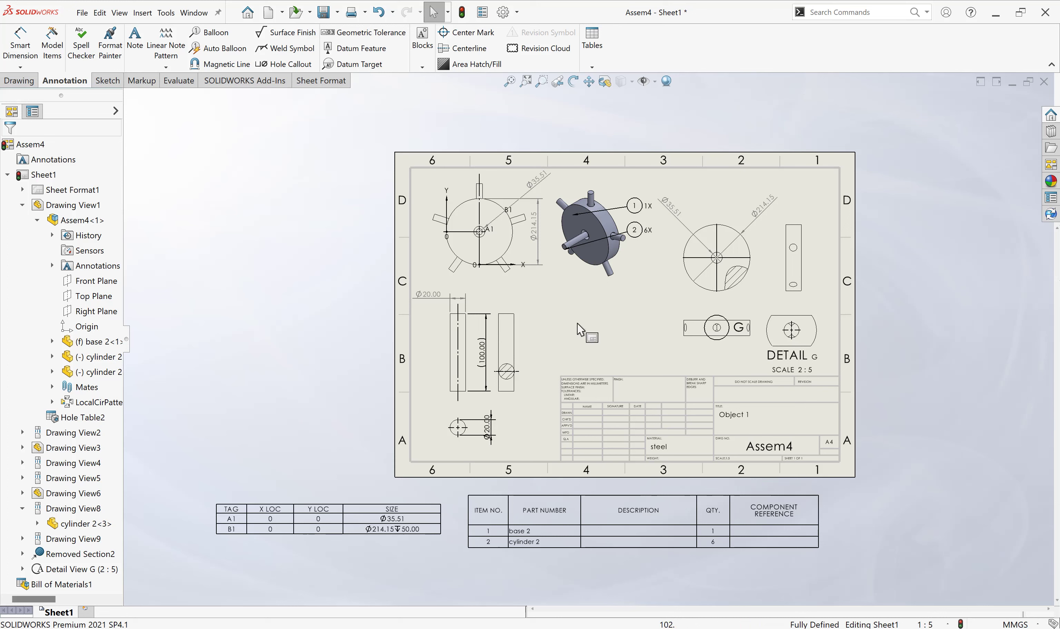
{"action": "left_click", "coordinate": [607, 313]}
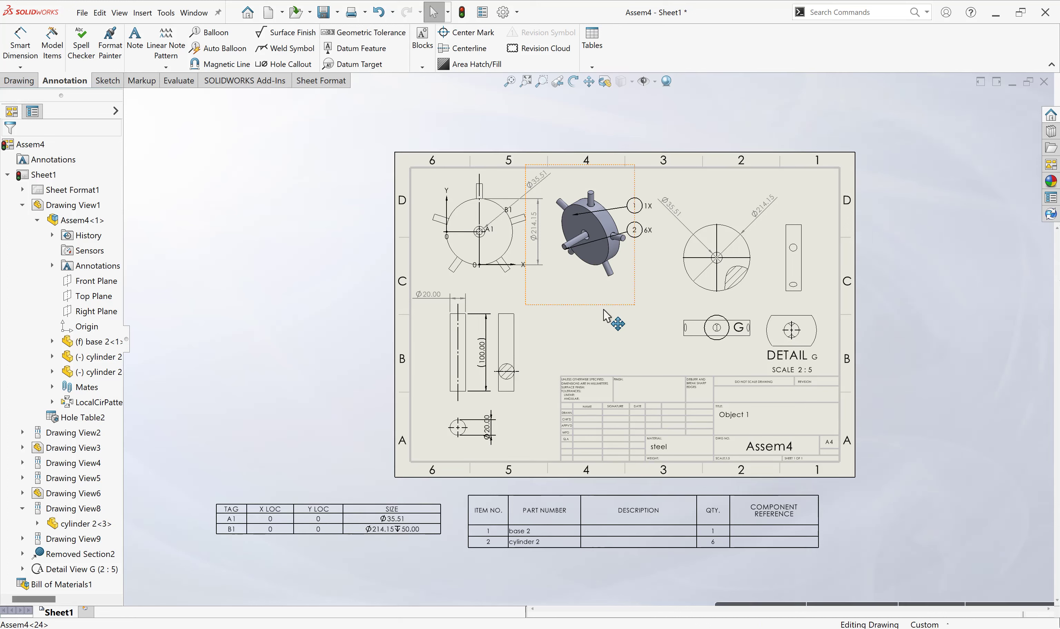
{"action": "left_click", "coordinate": [638, 339]}
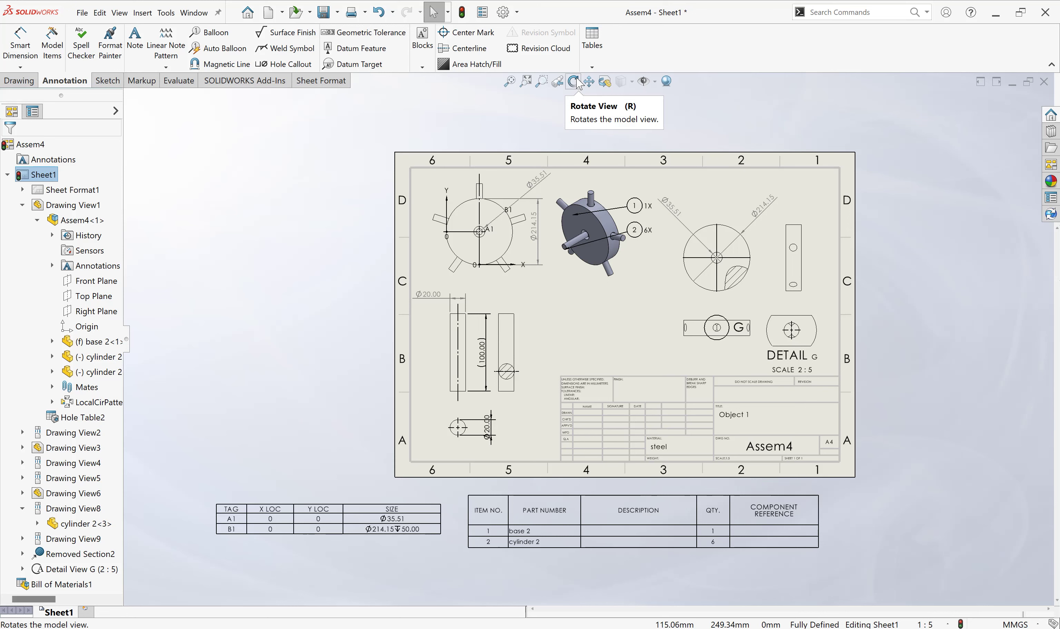
Step: Rotate the tilted side view (Drawing View4) back upright to 0°
{"action": "left_click", "coordinate": [574, 81]}
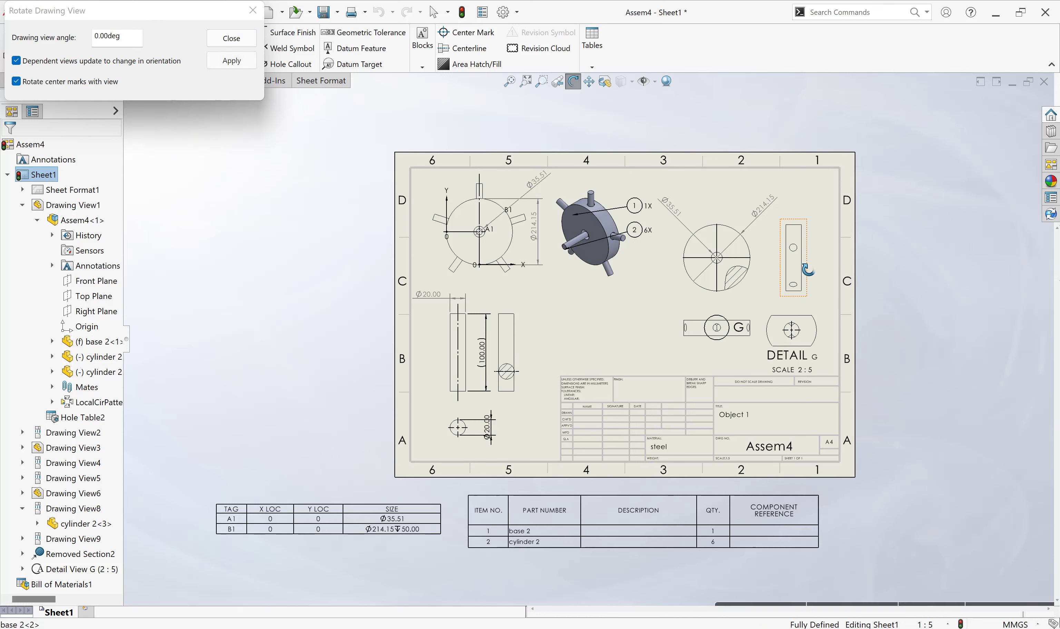
{"action": "left_click", "coordinate": [716, 258]}
{"action": "type", "text": "30"}
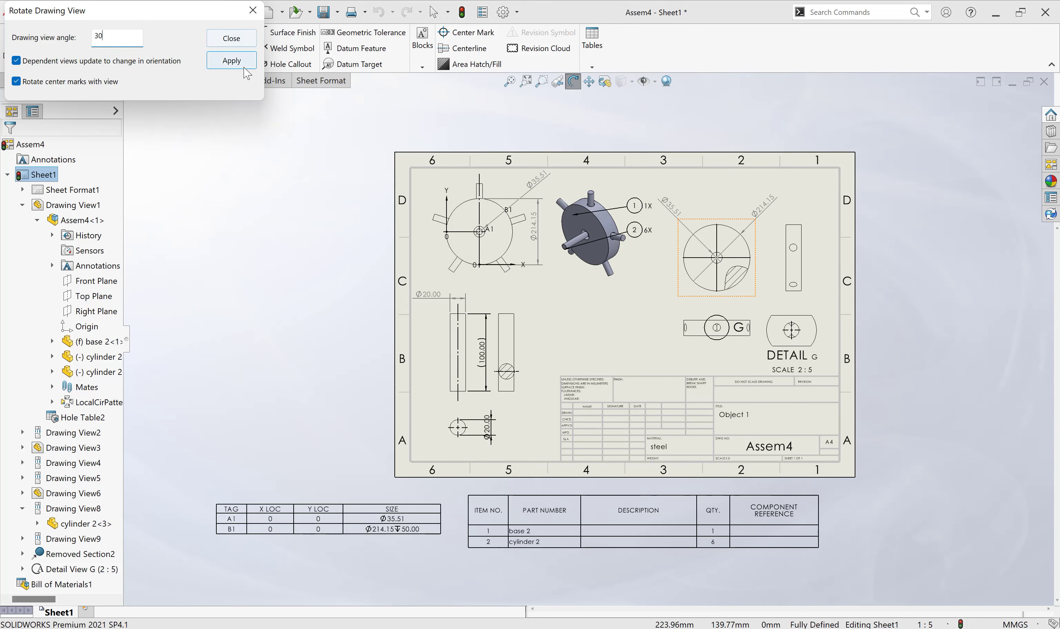
{"action": "left_click", "coordinate": [237, 62]}
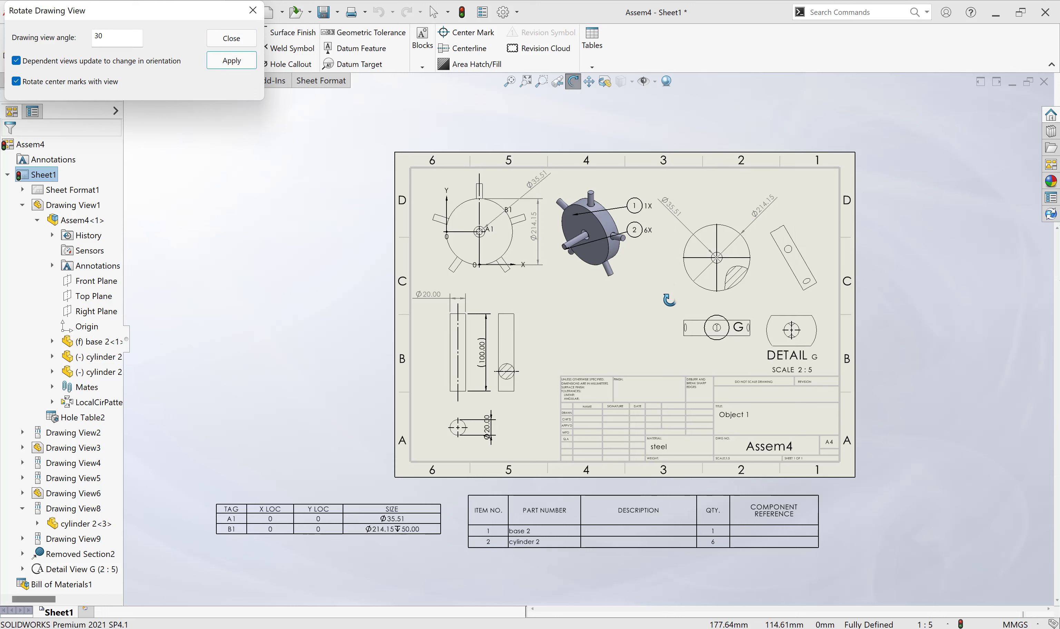
{"action": "left_click", "coordinate": [232, 38]}
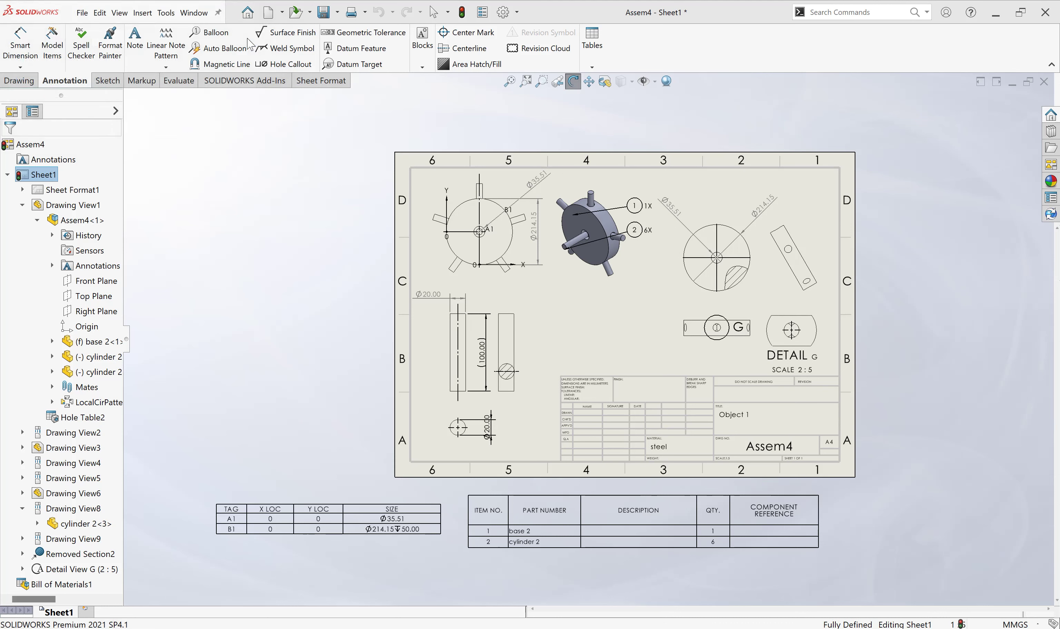
{"action": "left_click", "coordinate": [787, 284]}
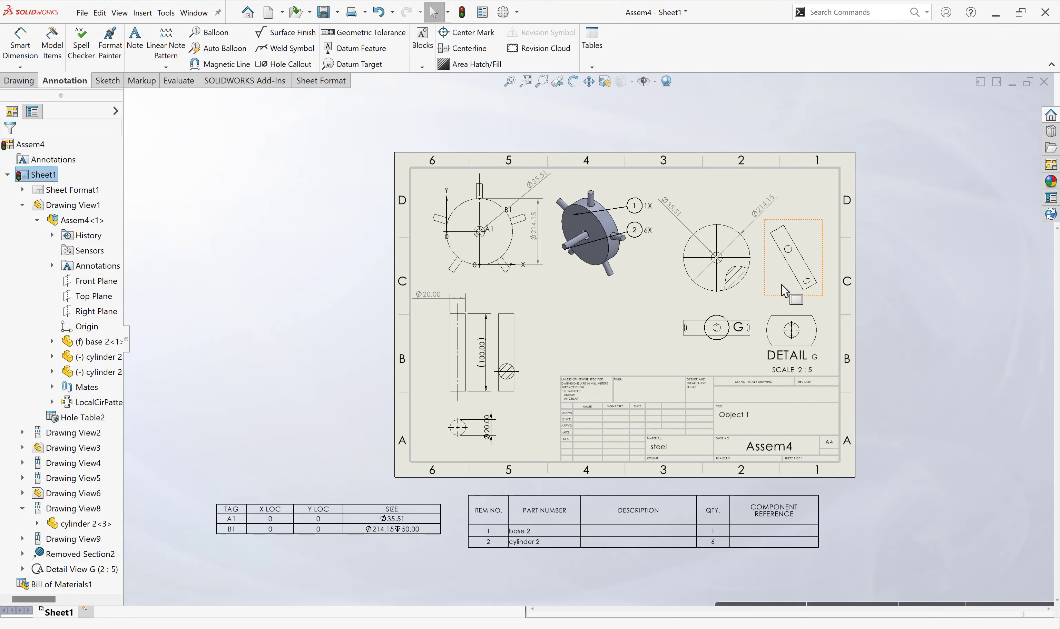
{"action": "left_click", "coordinate": [574, 81]}
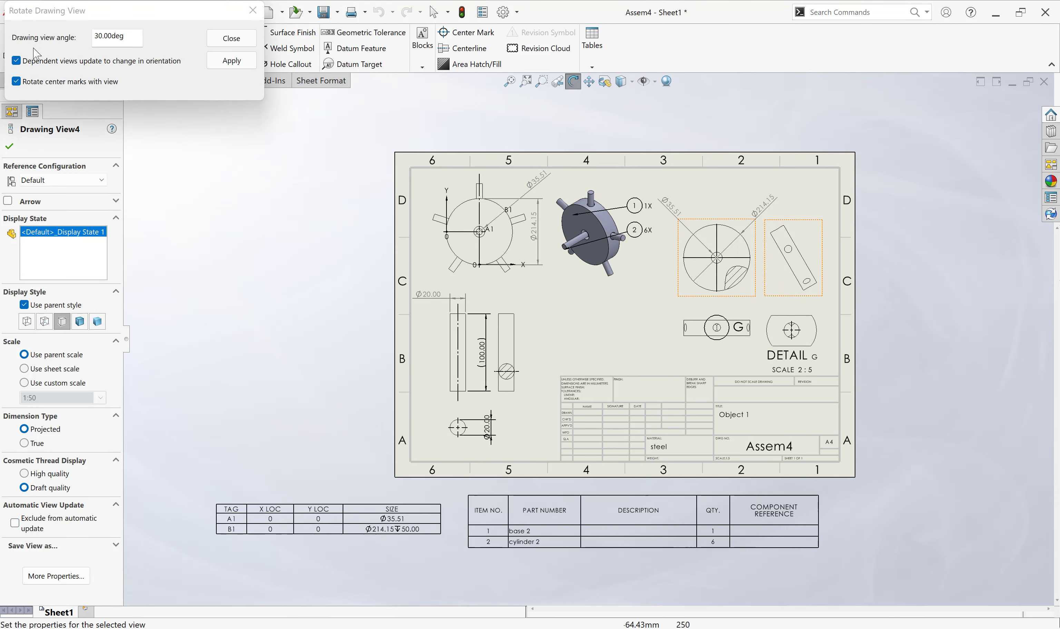
{"action": "type", "text": "0"}
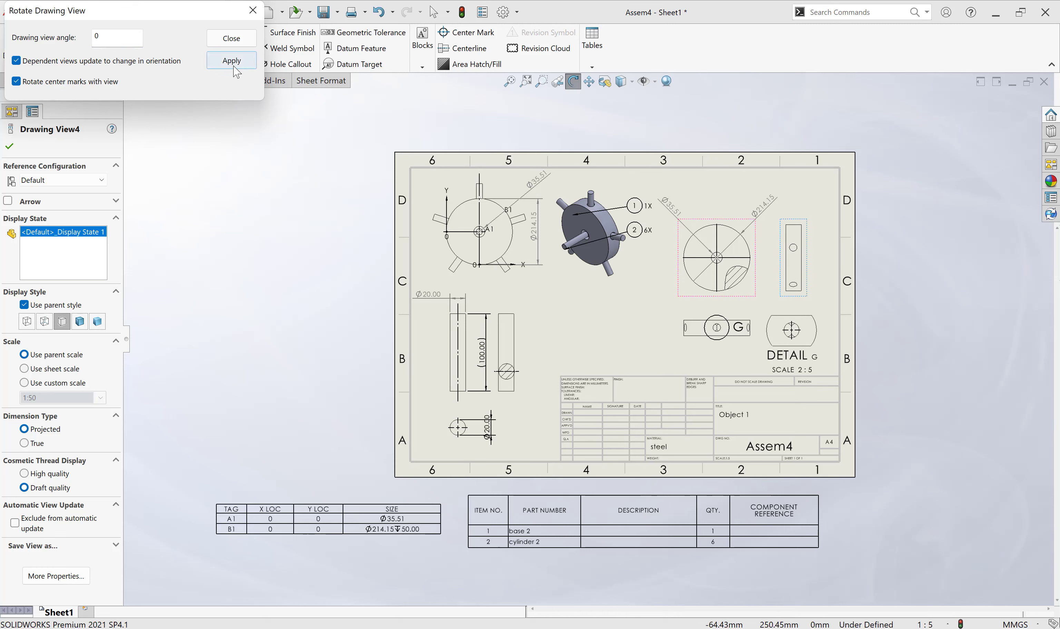
{"action": "left_click", "coordinate": [231, 38]}
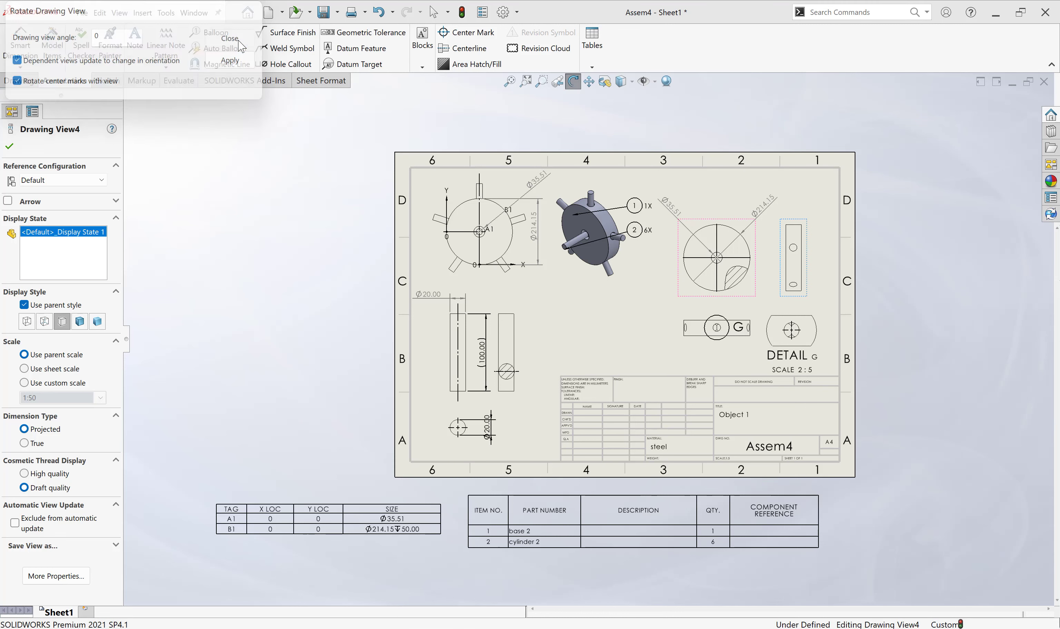
Step: Rotate the circular view (Drawing View3) to 30°, then back to 0°
{"action": "left_click", "coordinate": [751, 262]}
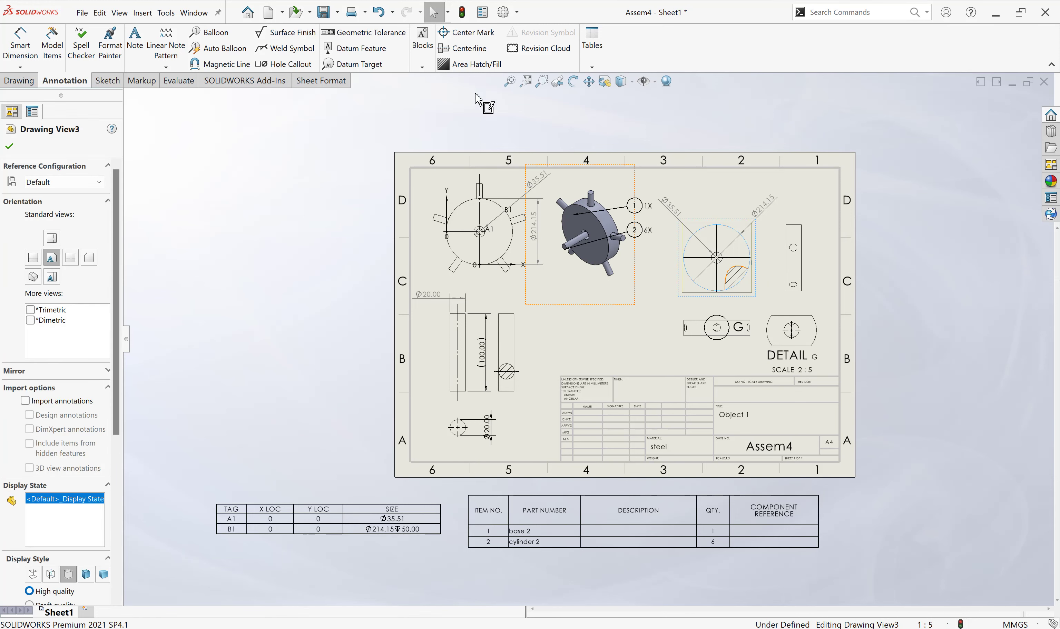
{"action": "left_click", "coordinate": [569, 83]}
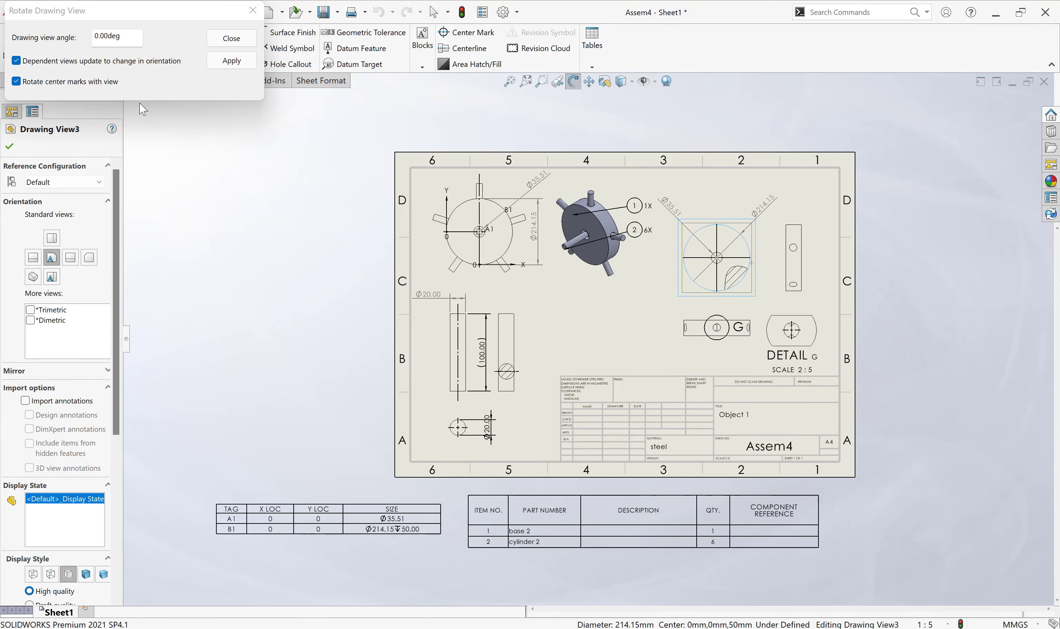
{"action": "left_click", "coordinate": [121, 40]}
{"action": "type", "text": "30"}
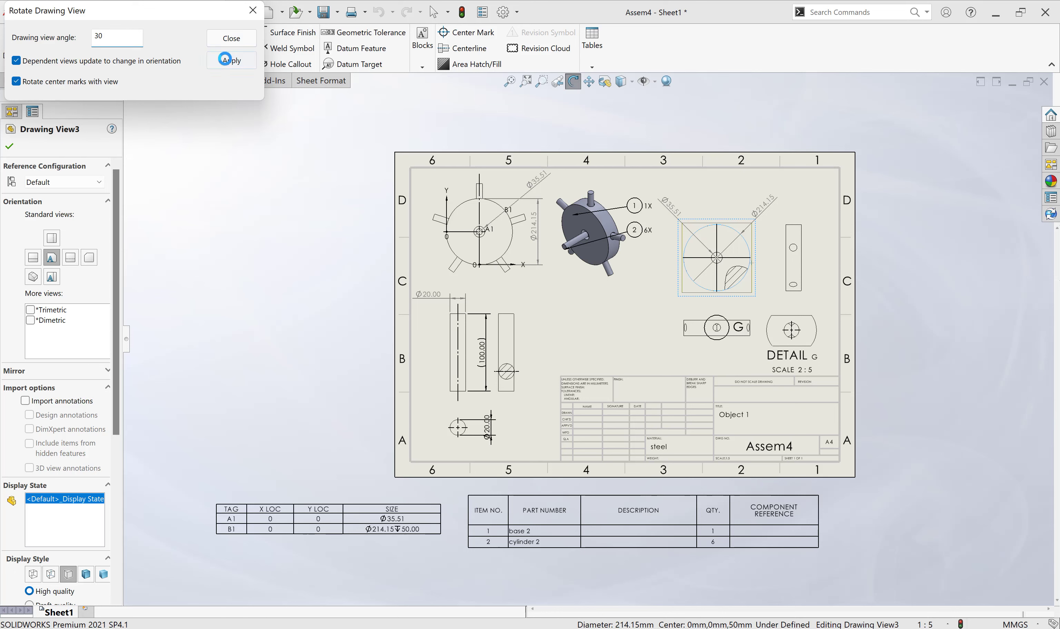
{"action": "left_click", "coordinate": [228, 61]}
{"action": "left_click", "coordinate": [604, 335]}
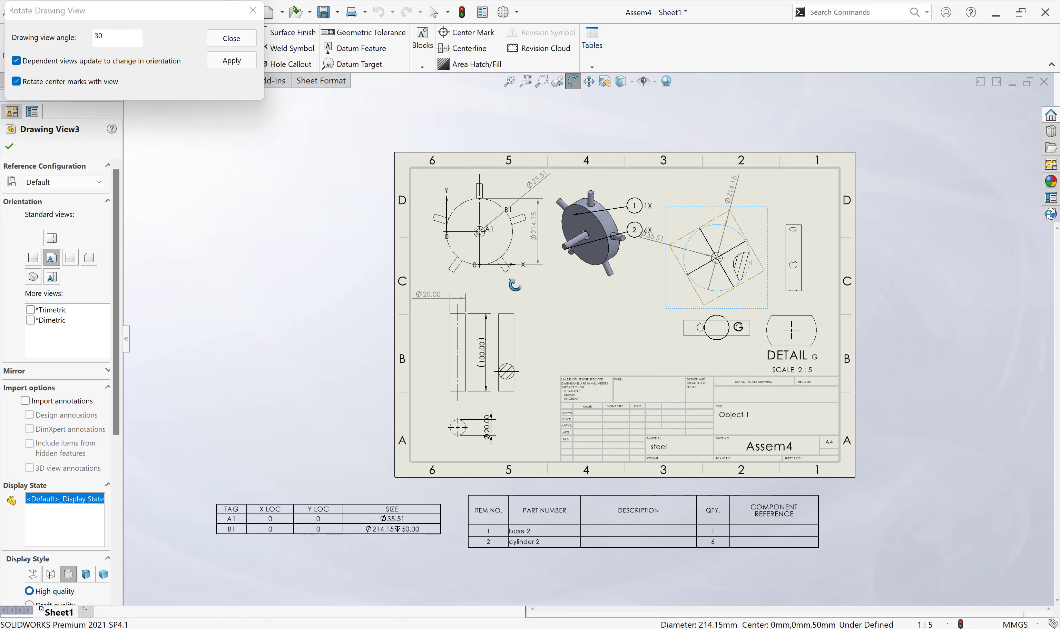
{"action": "left_click", "coordinate": [231, 60]}
{"action": "type", "text": "0"}
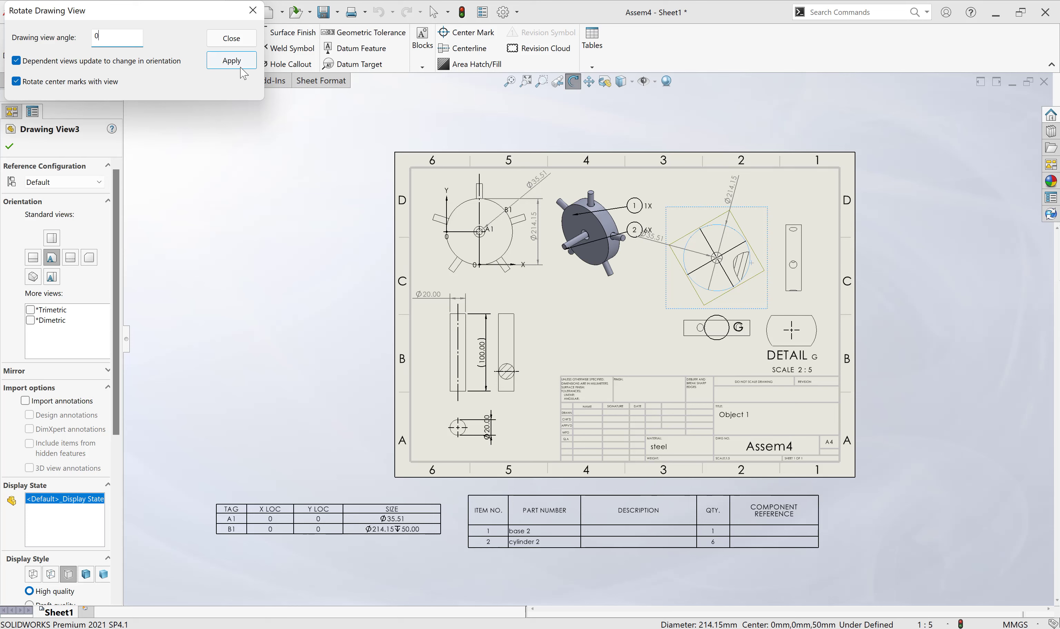
{"action": "left_click", "coordinate": [232, 61]}
{"action": "left_click", "coordinate": [594, 340]}
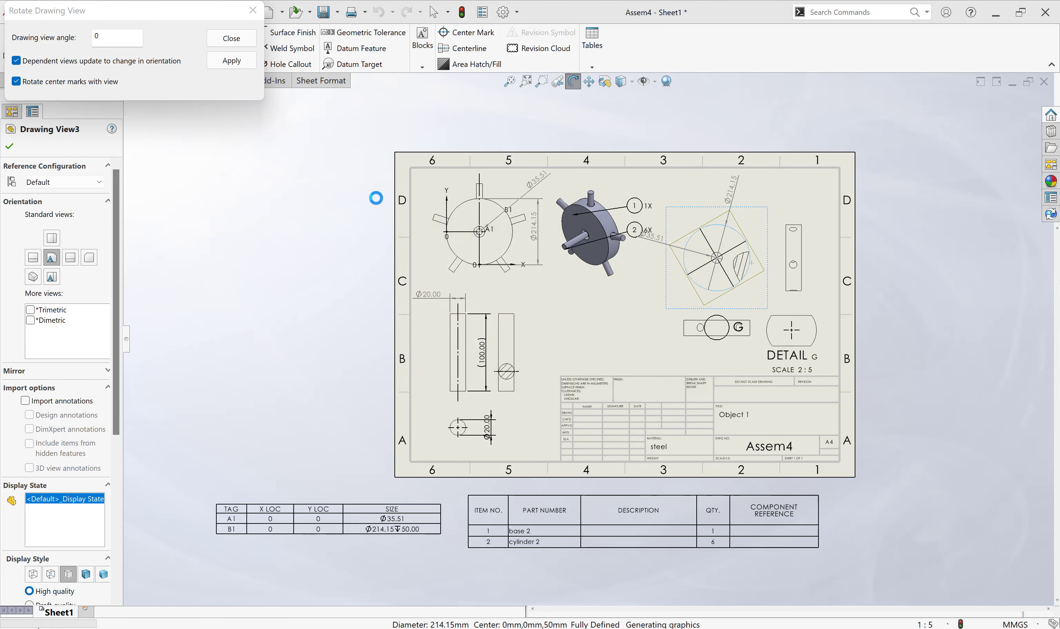
{"action": "left_click", "coordinate": [239, 44]}
{"action": "left_click", "coordinate": [931, 279]}
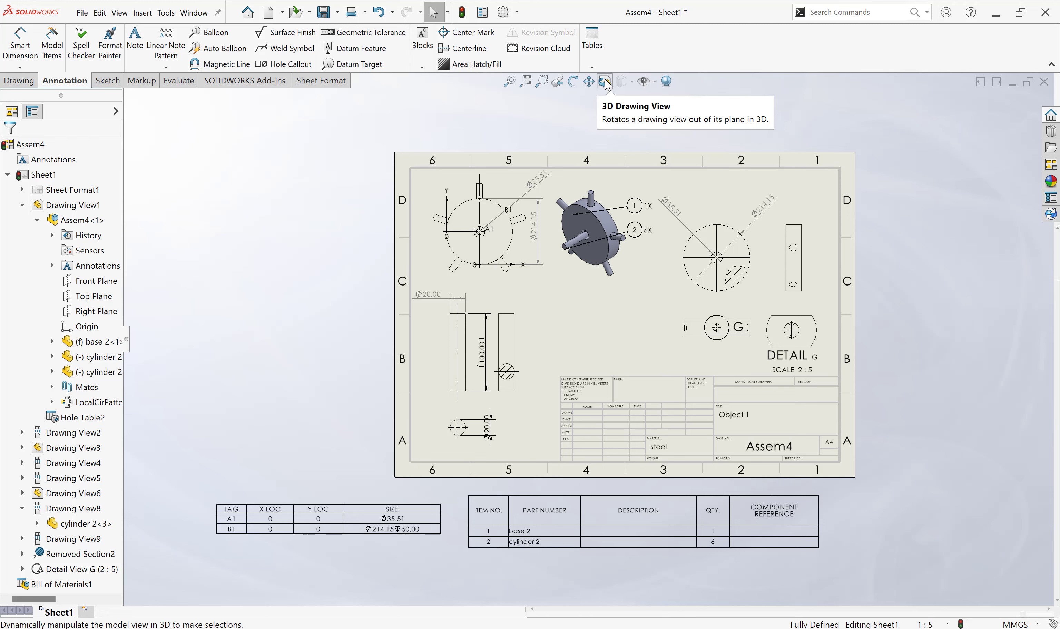
{"action": "left_click", "coordinate": [605, 83]}
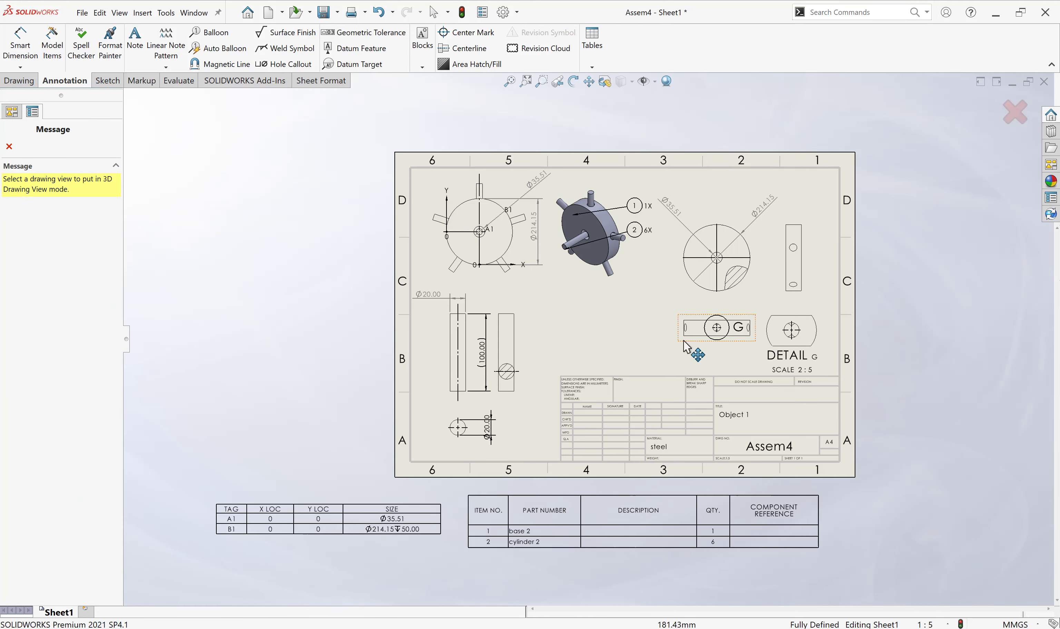
{"action": "key", "text": "Escape"}
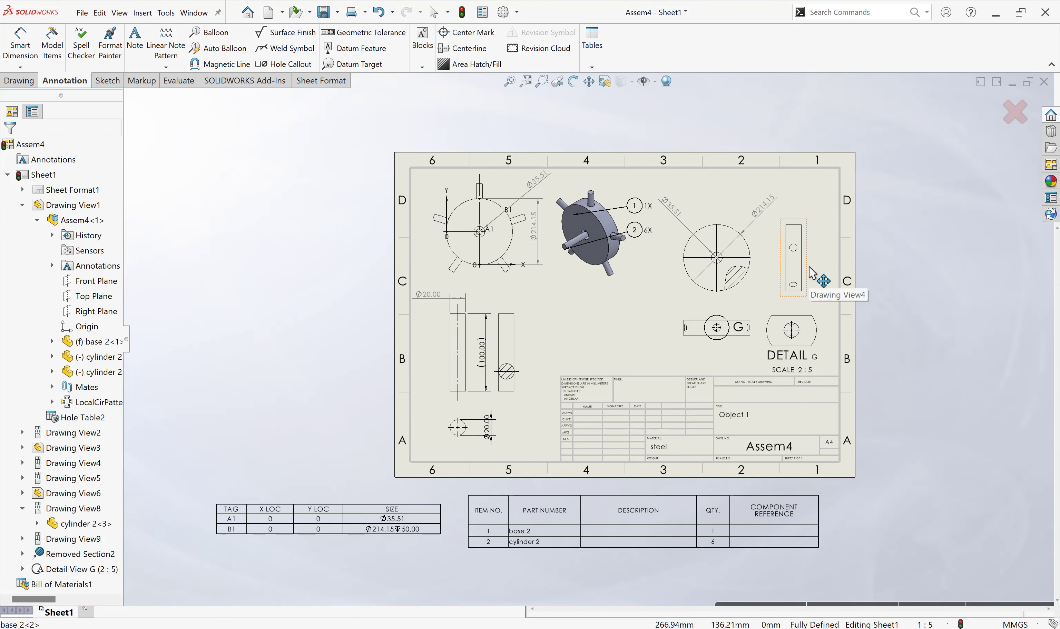
{"action": "left_click", "coordinate": [793, 267]}
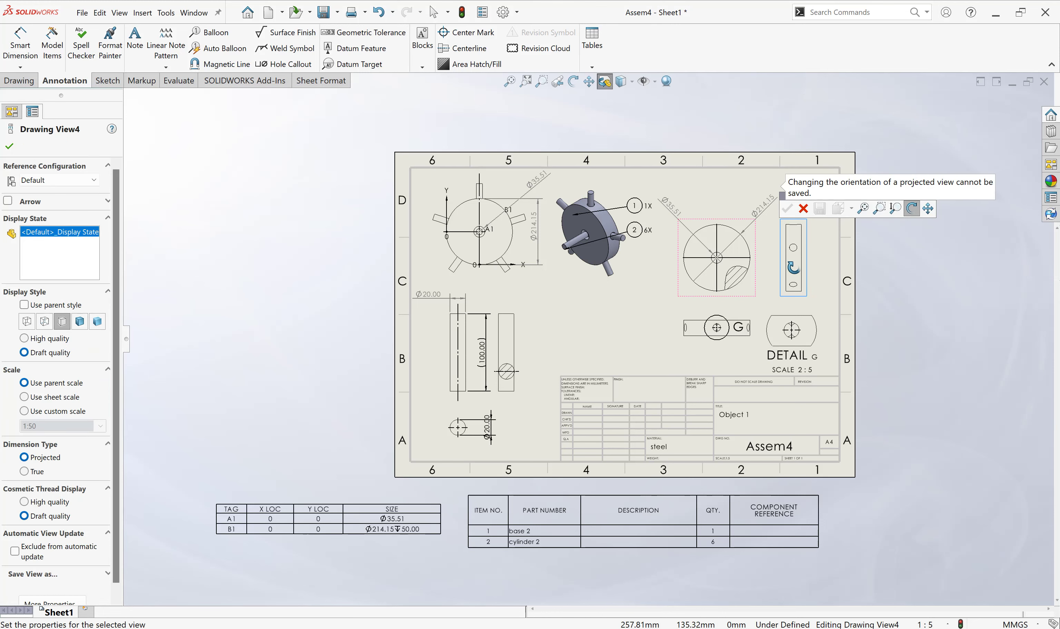
{"action": "mouse_move", "coordinate": [794, 268]}
{"action": "left_mouse_down"}
{"action": "mouse_move", "coordinate": [813, 272]}
{"action": "mouse_move", "coordinate": [786, 273]}
{"action": "left_mouse_up"}
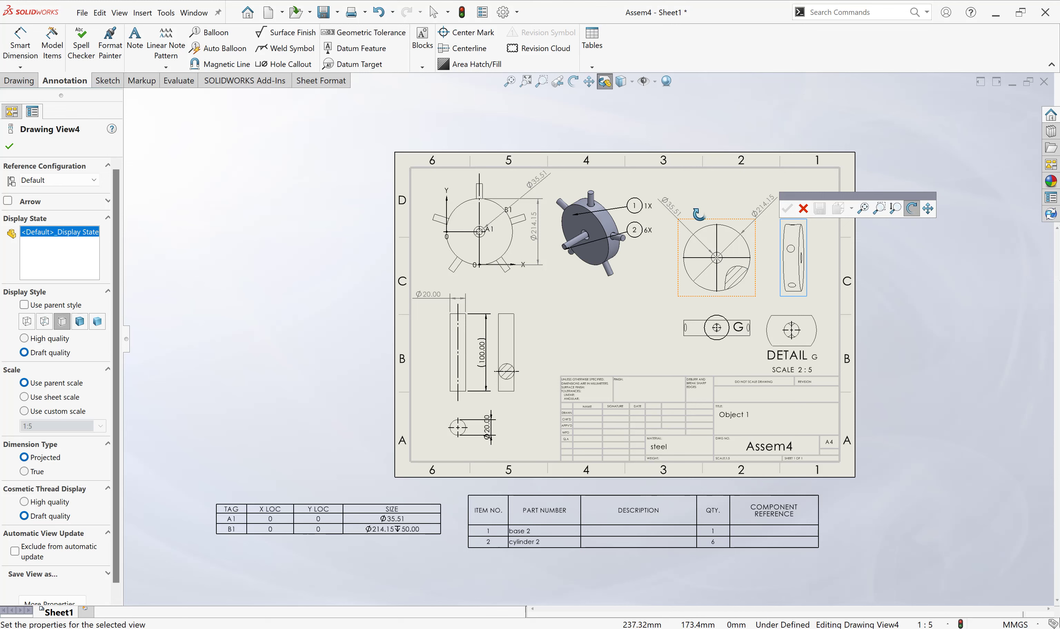
{"action": "left_click", "coordinate": [9, 148]}
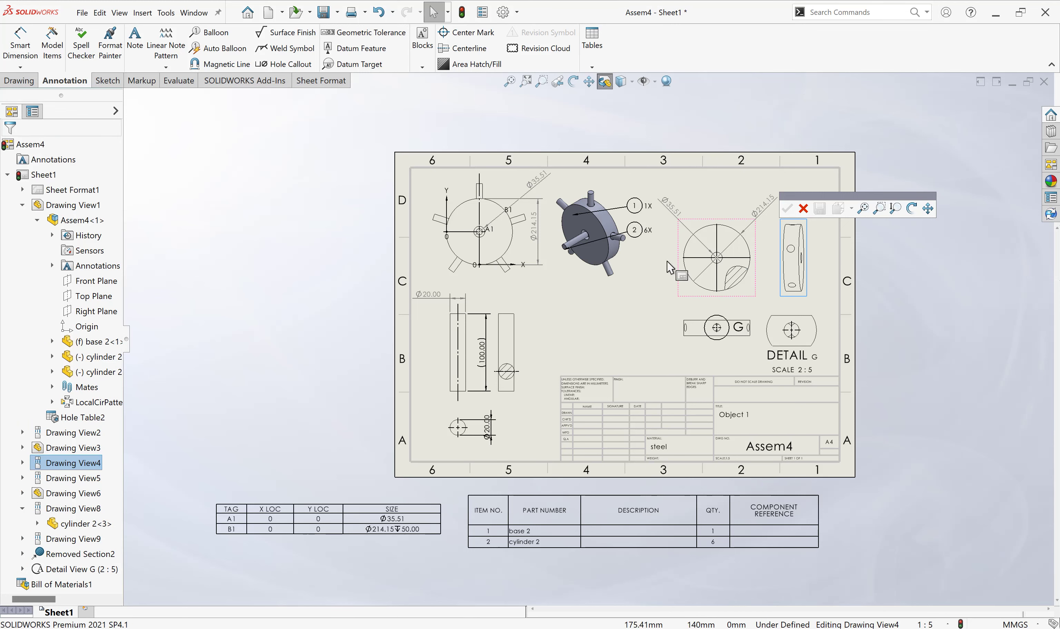
{"action": "left_click", "coordinate": [756, 257]}
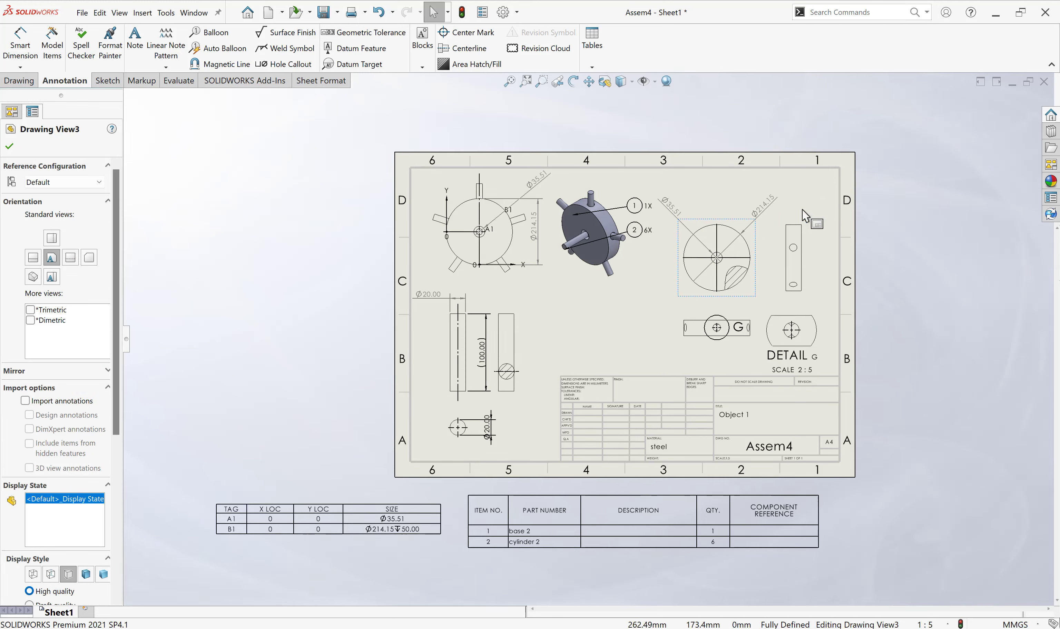
{"action": "left_click", "coordinate": [604, 82]}
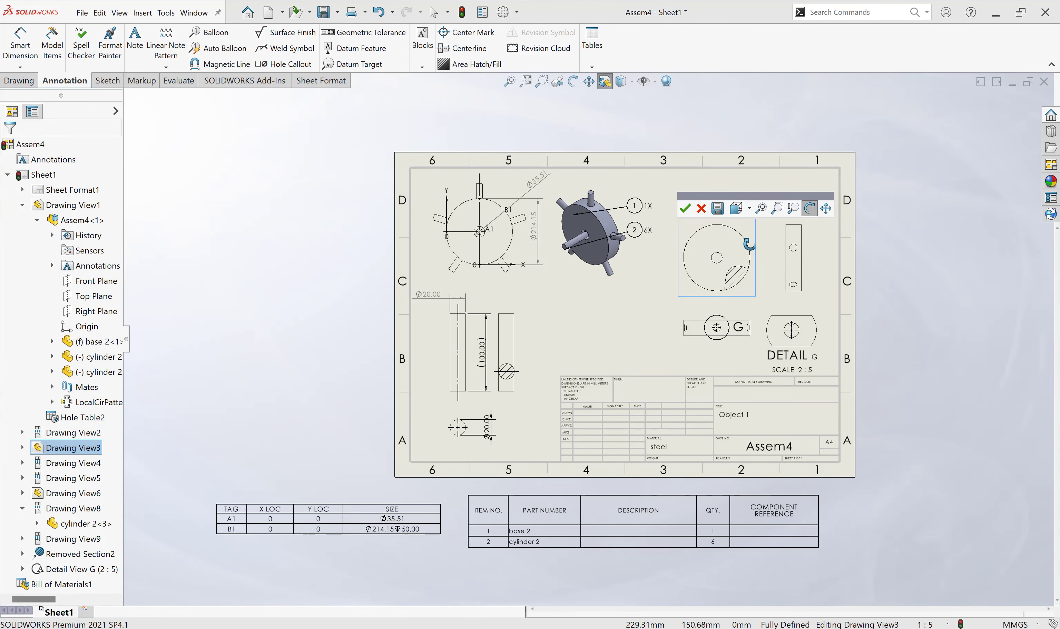
{"action": "mouse_move", "coordinate": [753, 243]}
{"action": "left_mouse_down"}
{"action": "mouse_move", "coordinate": [811, 205]}
{"action": "mouse_move", "coordinate": [619, 112]}
{"action": "mouse_move", "coordinate": [667, 188]}
{"action": "left_mouse_up"}
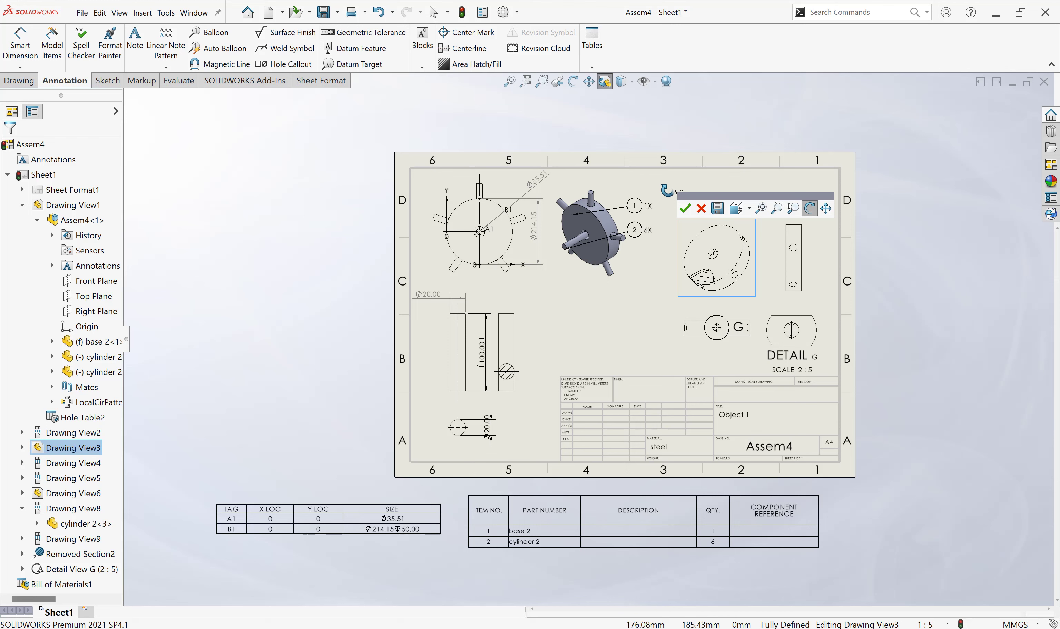
{"action": "left_click", "coordinate": [685, 209]}
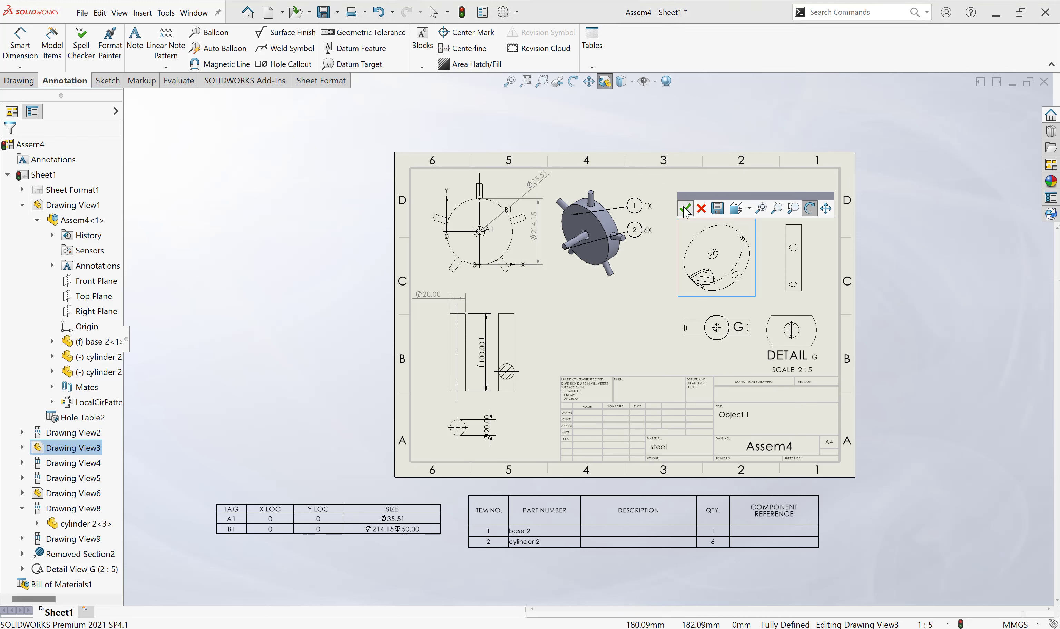
{"action": "left_click", "coordinate": [596, 350]}
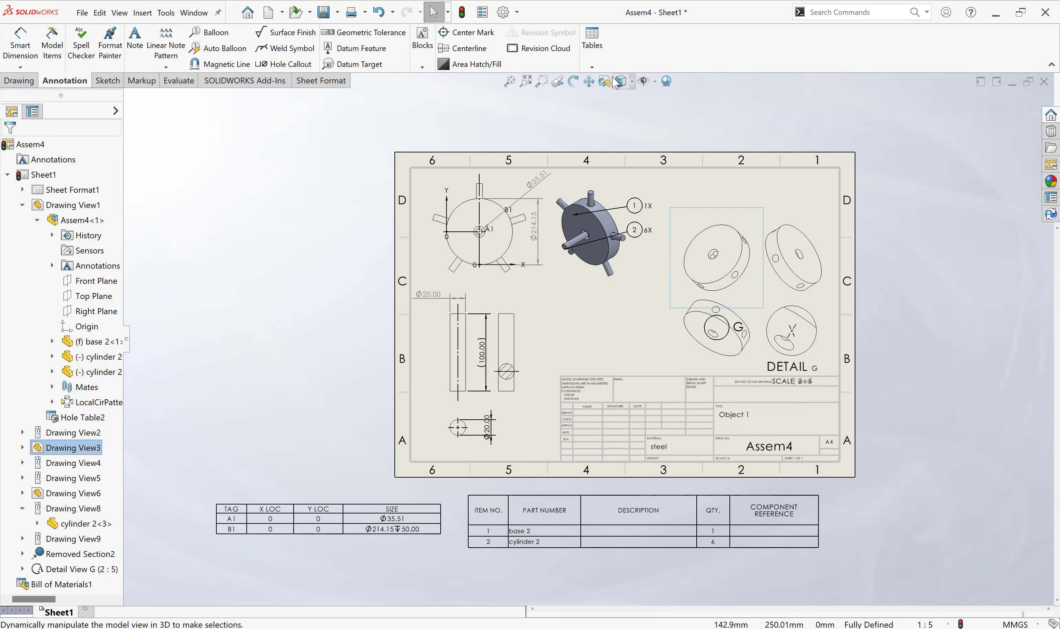
{"action": "left_click", "coordinate": [604, 81]}
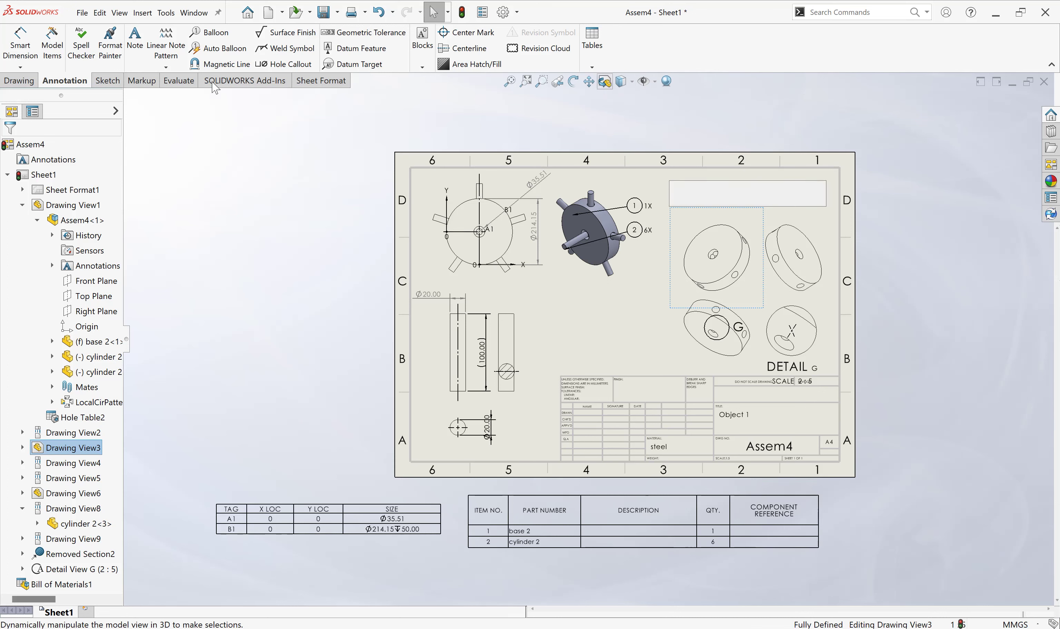
{"action": "left_click", "coordinate": [693, 204]}
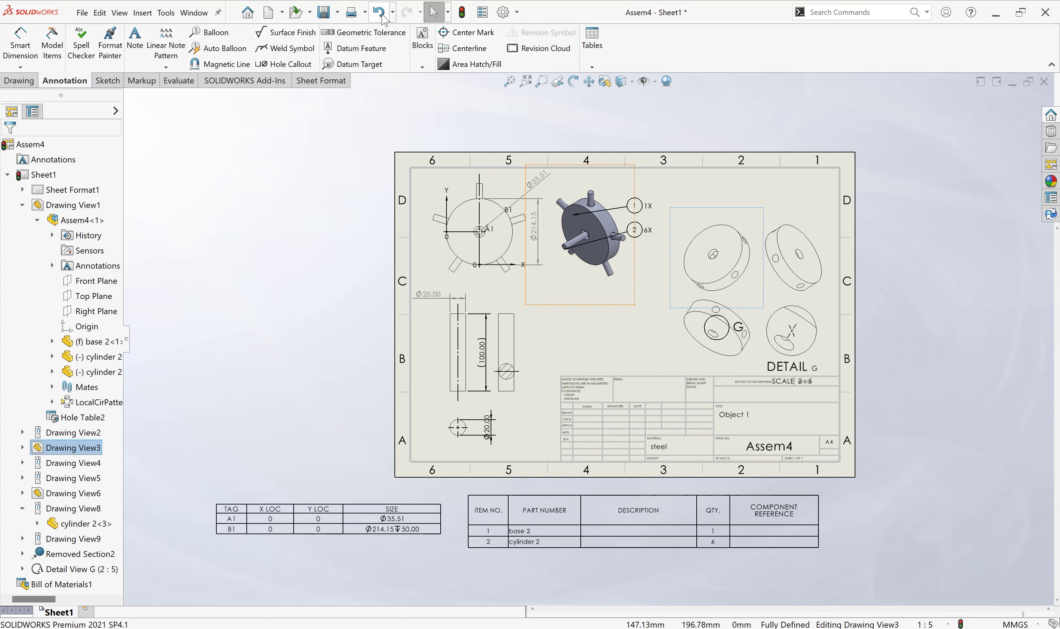
{"action": "left_click", "coordinate": [381, 17]}
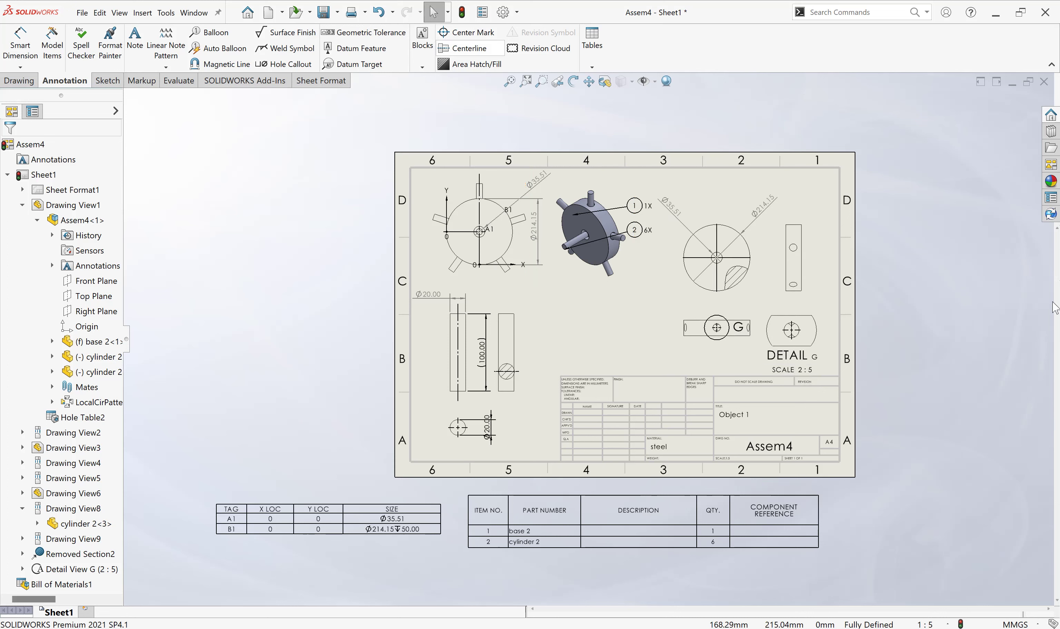